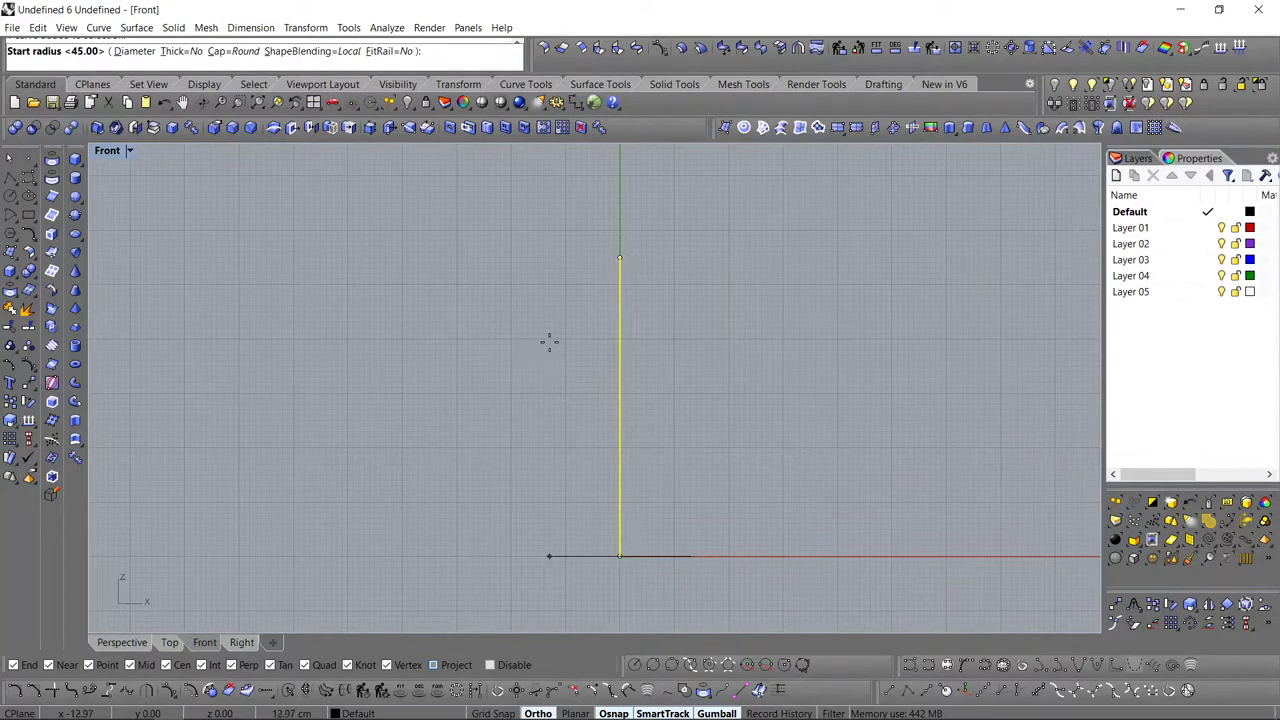
# - Create a round-capped pipe of radius 45 cm around the vertical line
pyautogui.press('Return')
pyautogui.press('Return')
pyautogui.press('Return')
pyautogui.scroll(-3, 550, 342)
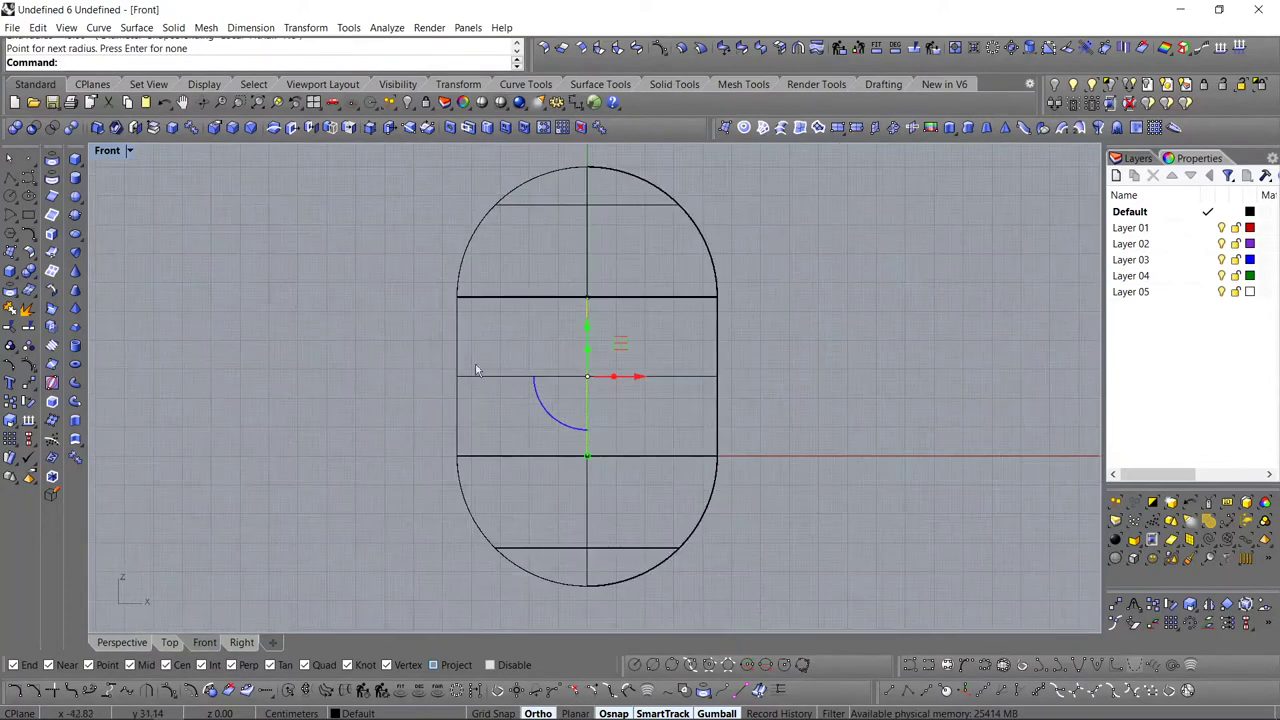
pyautogui.press('Escape')
# - Draw a box base about 210 by 96 cm in the Top view, starting on the X axis and covering the front half of the capsule
pyautogui.click(162, 643)
pyautogui.scroll(-10, 427, 389)
pyautogui.moveTo(427, 389); pyautogui.dragTo(440, 349, button='right')
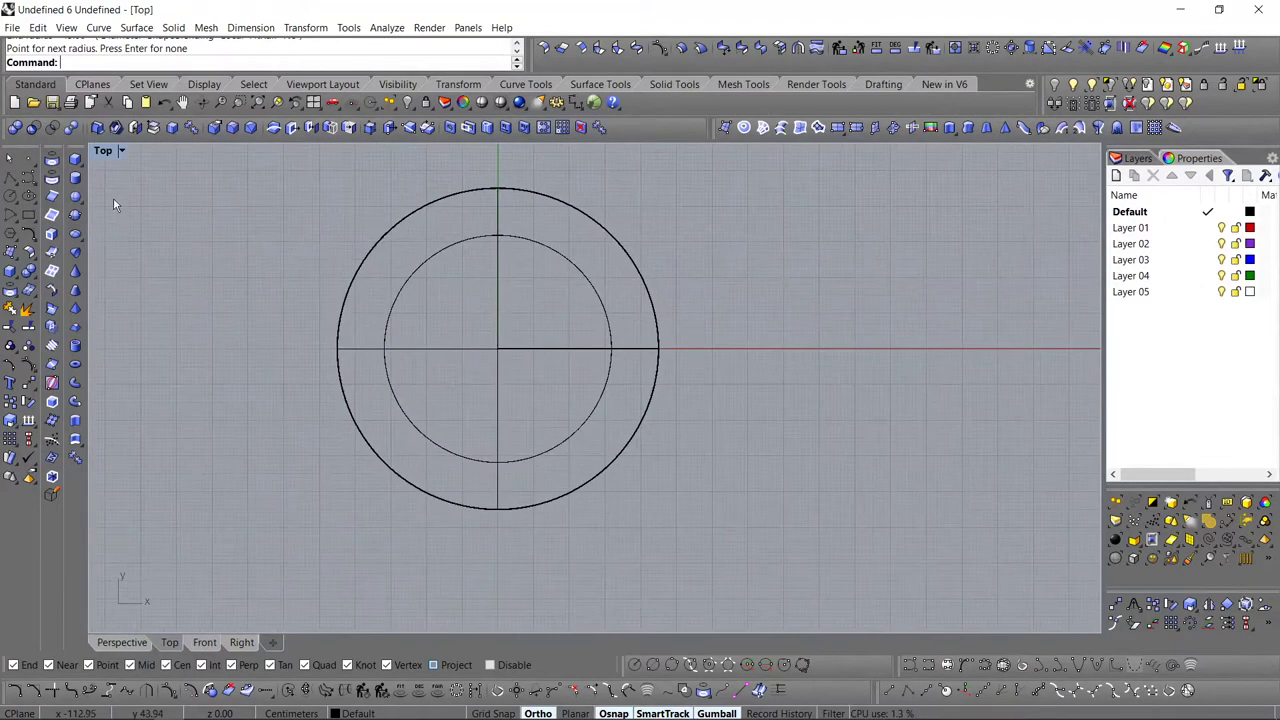
pyautogui.click(75, 159)
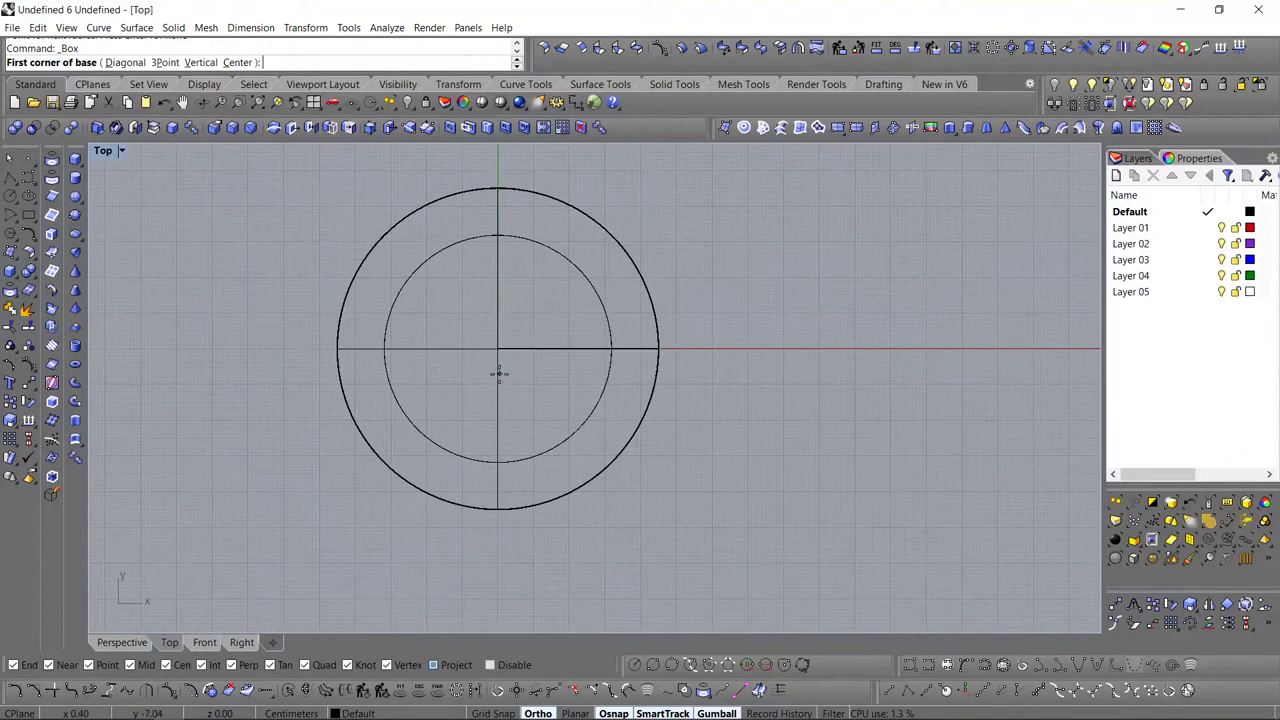
pyautogui.scroll(-3, 666, 350)
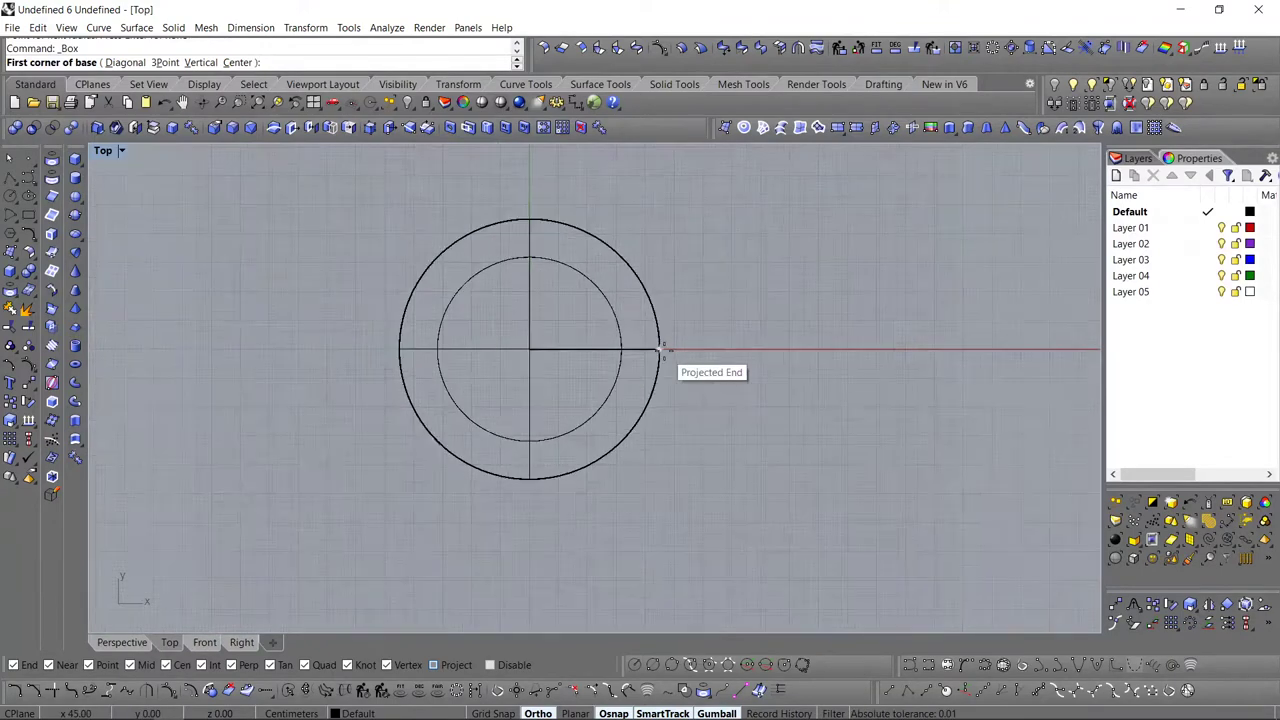
pyautogui.click(754, 350)
pyautogui.click(430, 496)
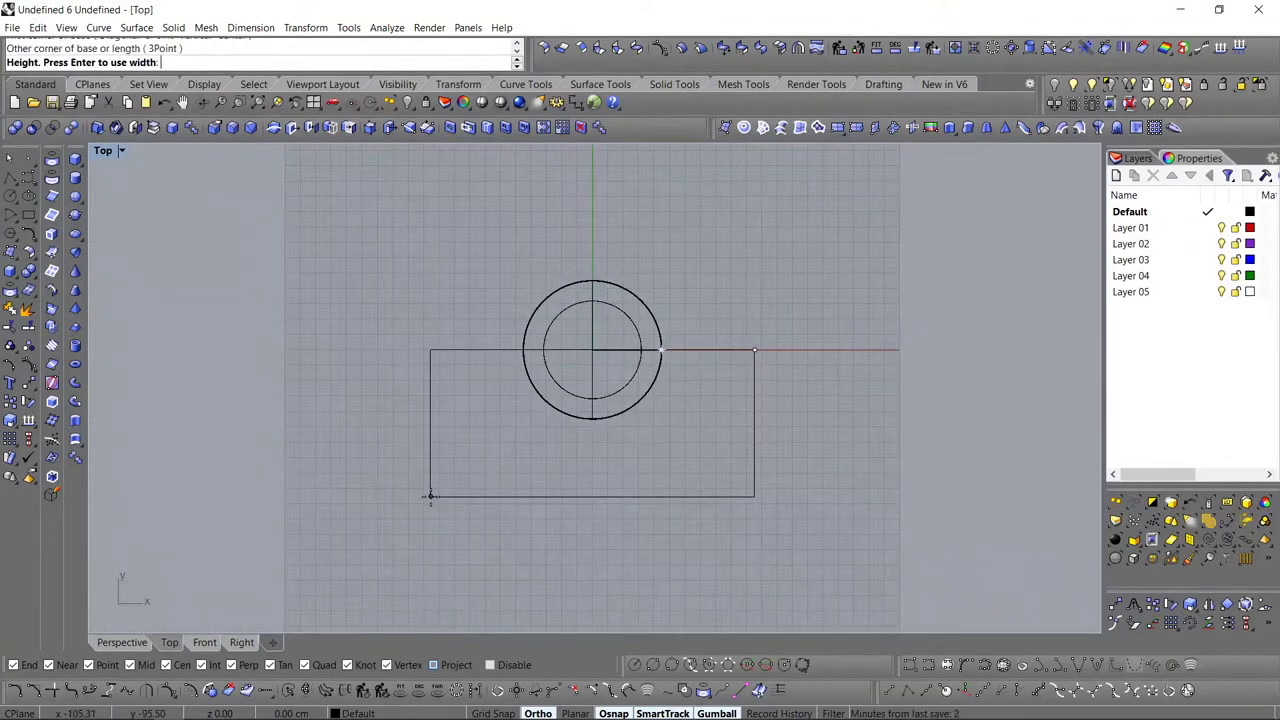
# - Set the box height taller than the capsule in the Right view, and move the box down to extend past both capsule ends
pyautogui.click(241, 642)
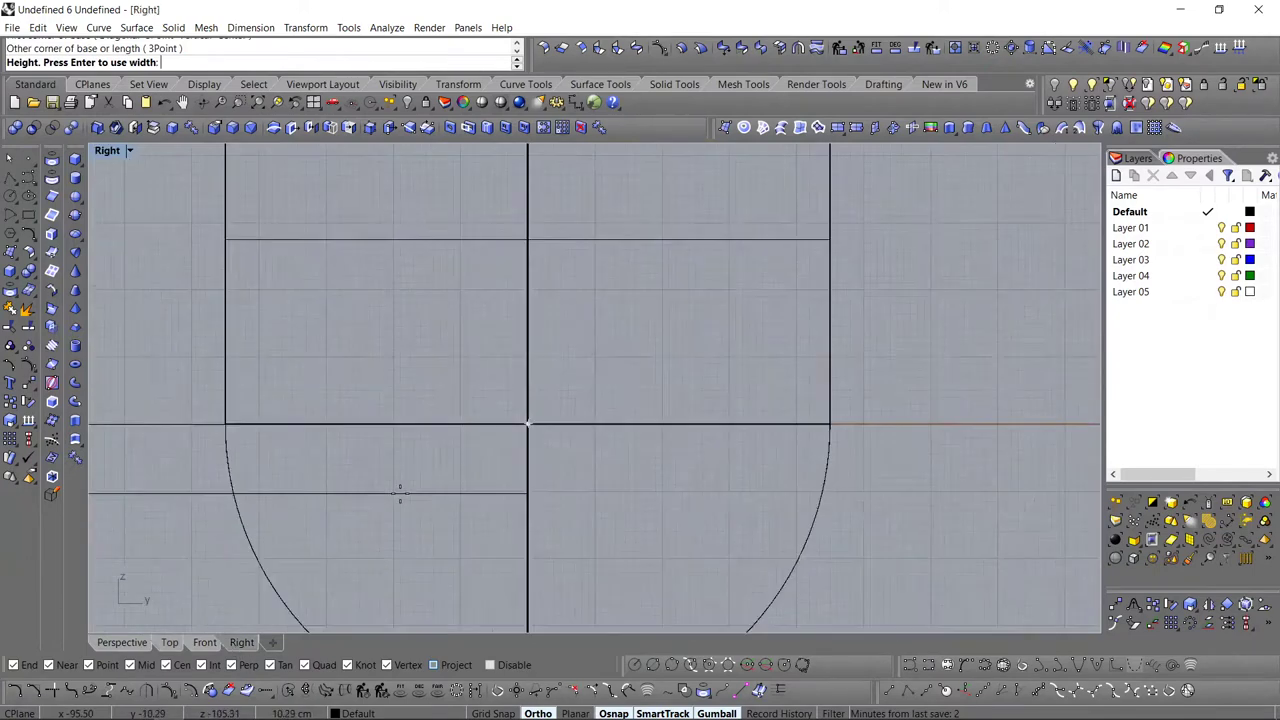
pyautogui.scroll(-5, 409, 482)
pyautogui.click(309, 208)
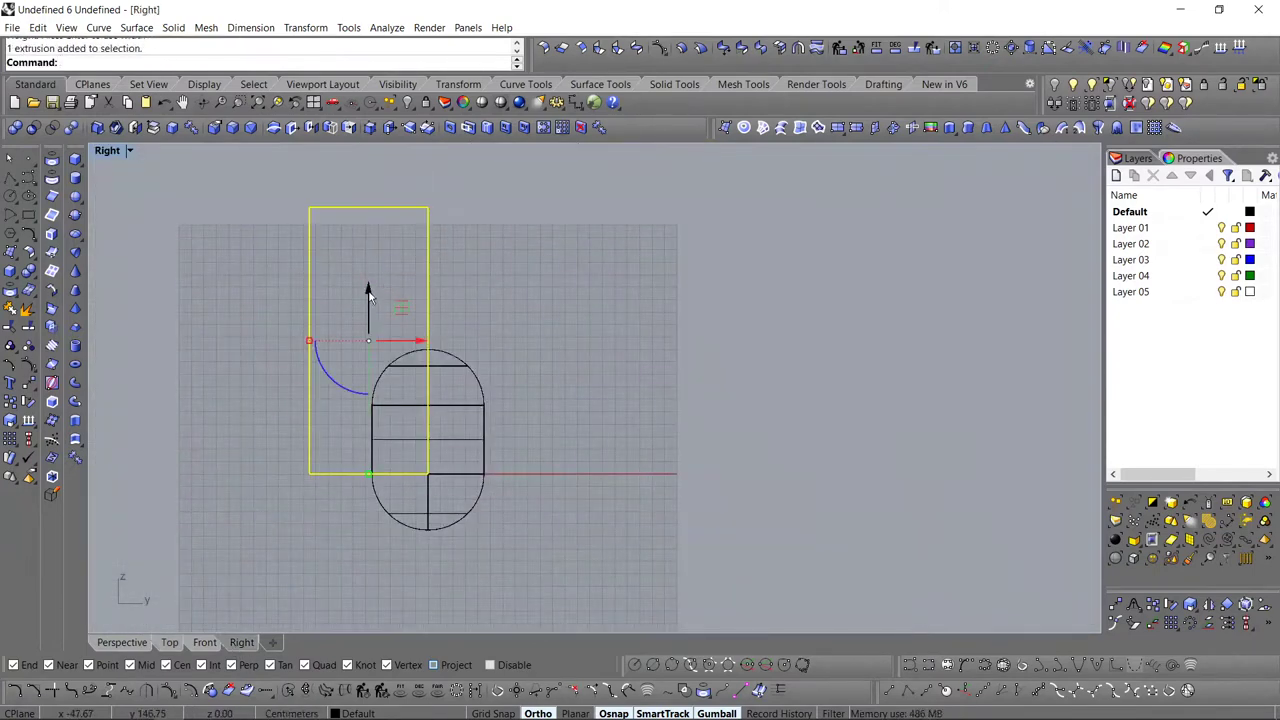
pyautogui.moveTo(368, 290); pyautogui.dragTo(366, 371)
pyautogui.press('Escape')
# - Subtract the box from the capsule with a Boolean Difference
pyautogui.click(33, 127)
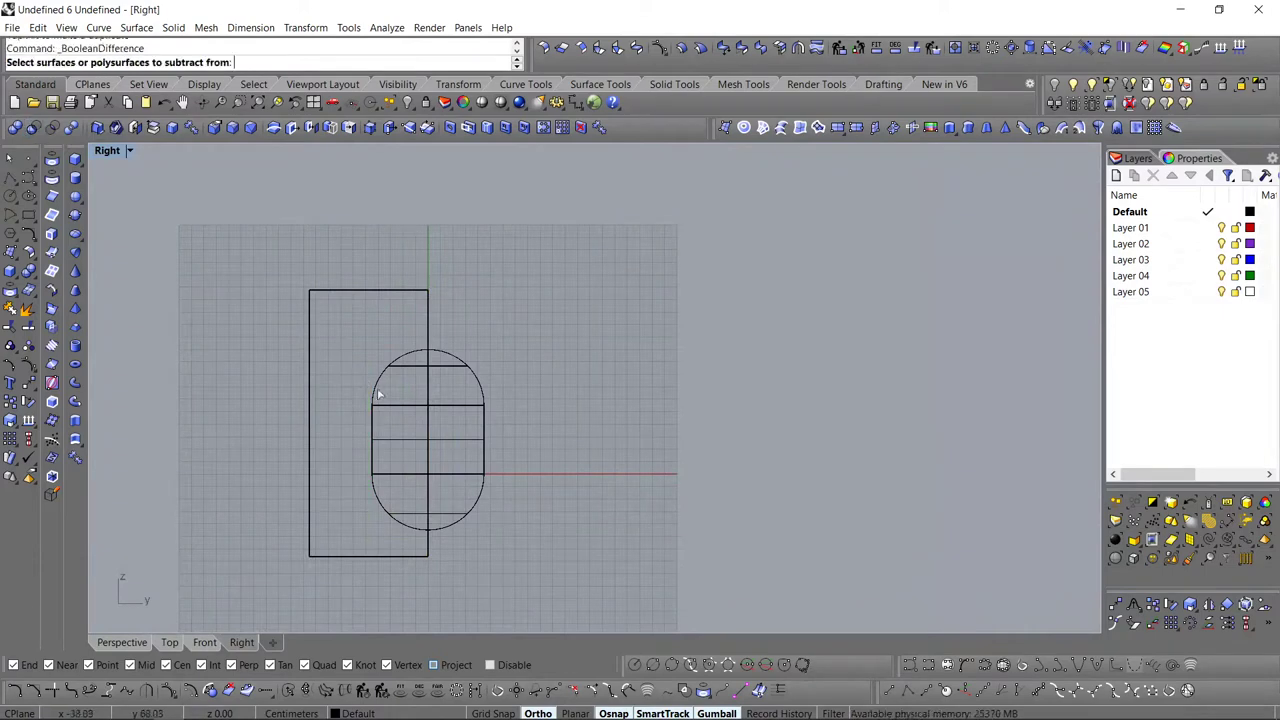
pyautogui.click(448, 404)
pyautogui.click(420, 290)
pyautogui.press('Return')
# - Display the Perspective view in Shaded mode
pyautogui.click(123, 642)
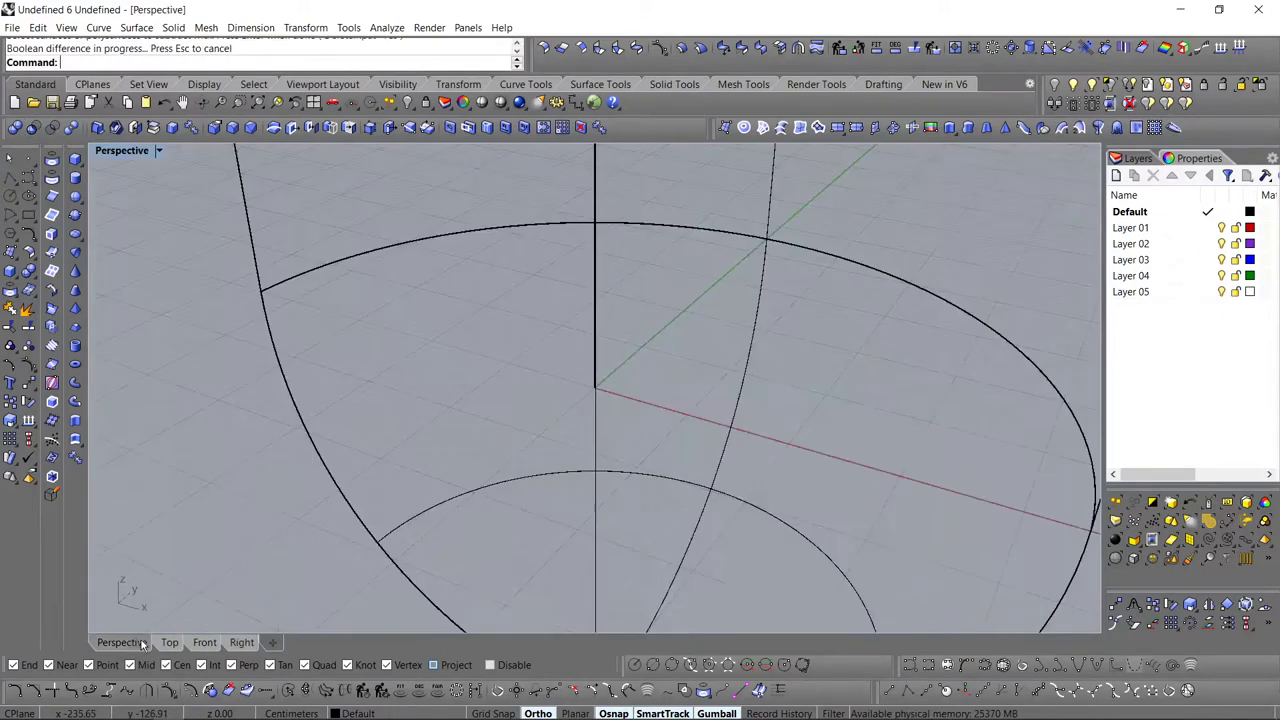
pyautogui.scroll(-3, 420, 420)
pyautogui.click(158, 150)
pyautogui.click(129, 205)
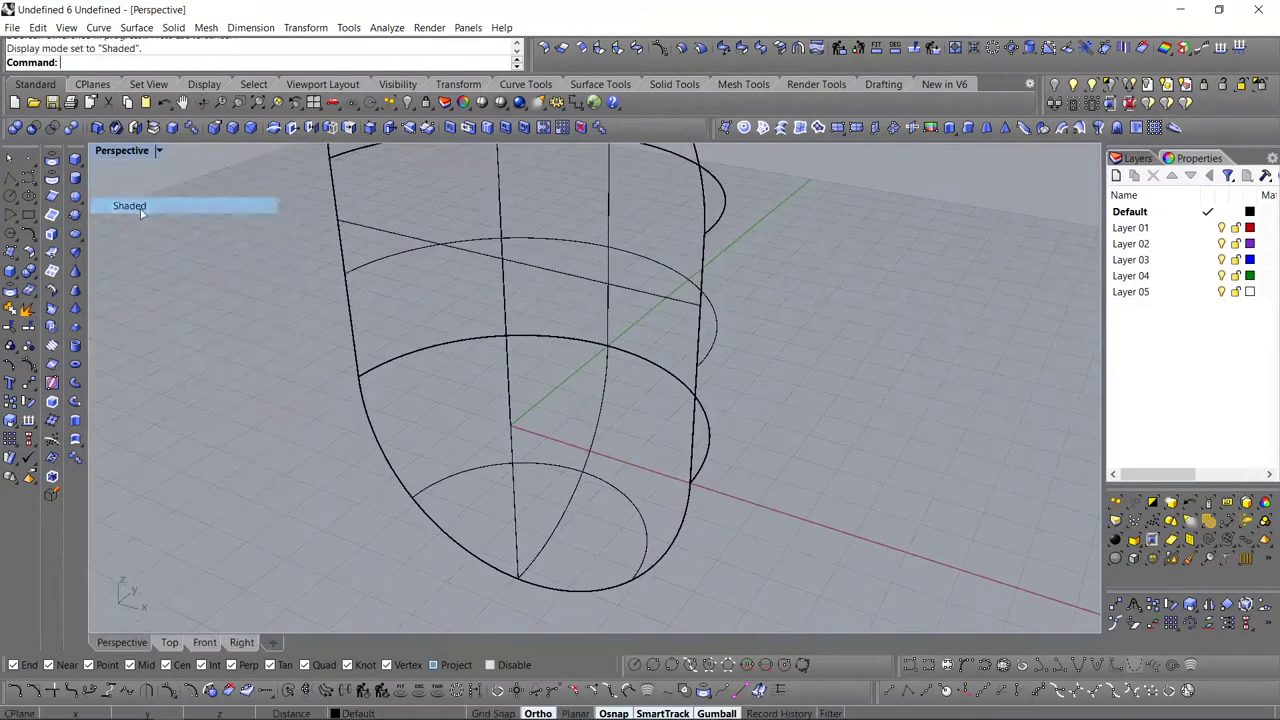
# - Delete the half capsule's flat cut face and the vertical centre line inside it
pyautogui.click(477, 376)
pyautogui.press('Delete')
pyautogui.click(478, 383)
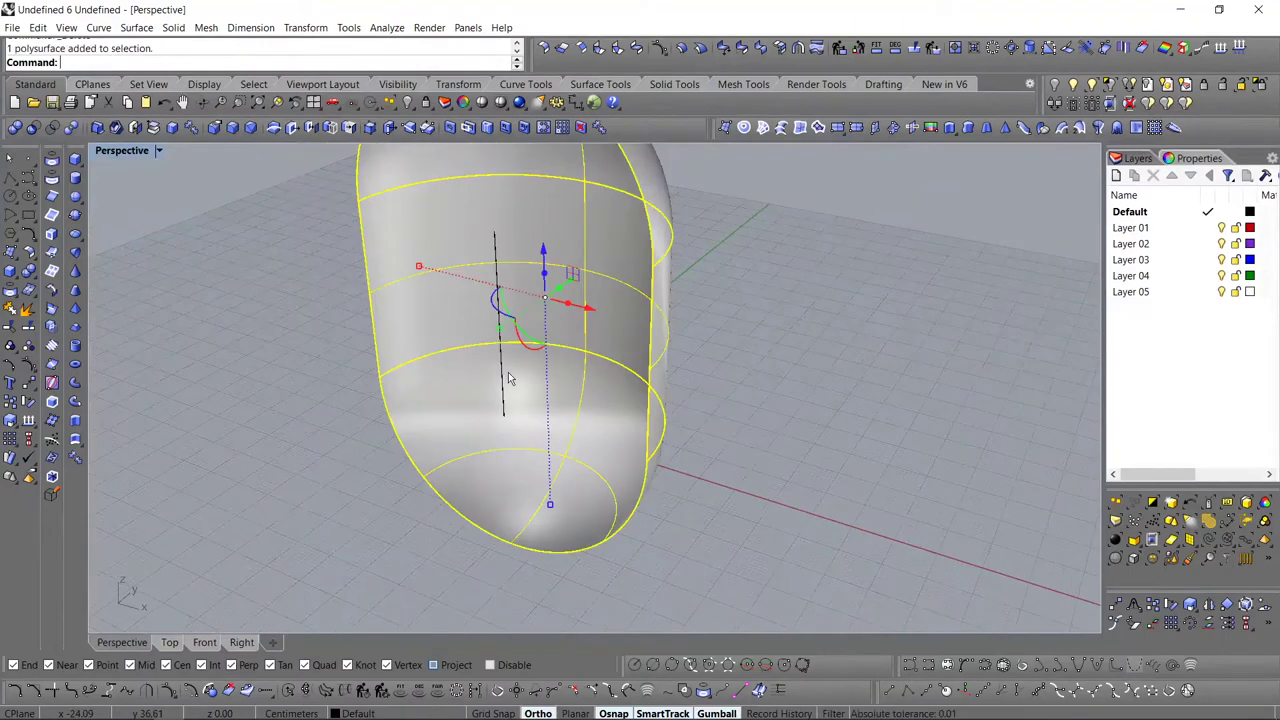
pyautogui.click(502, 380)
pyautogui.press('Delete')
pyautogui.scroll(-3, 503, 371)
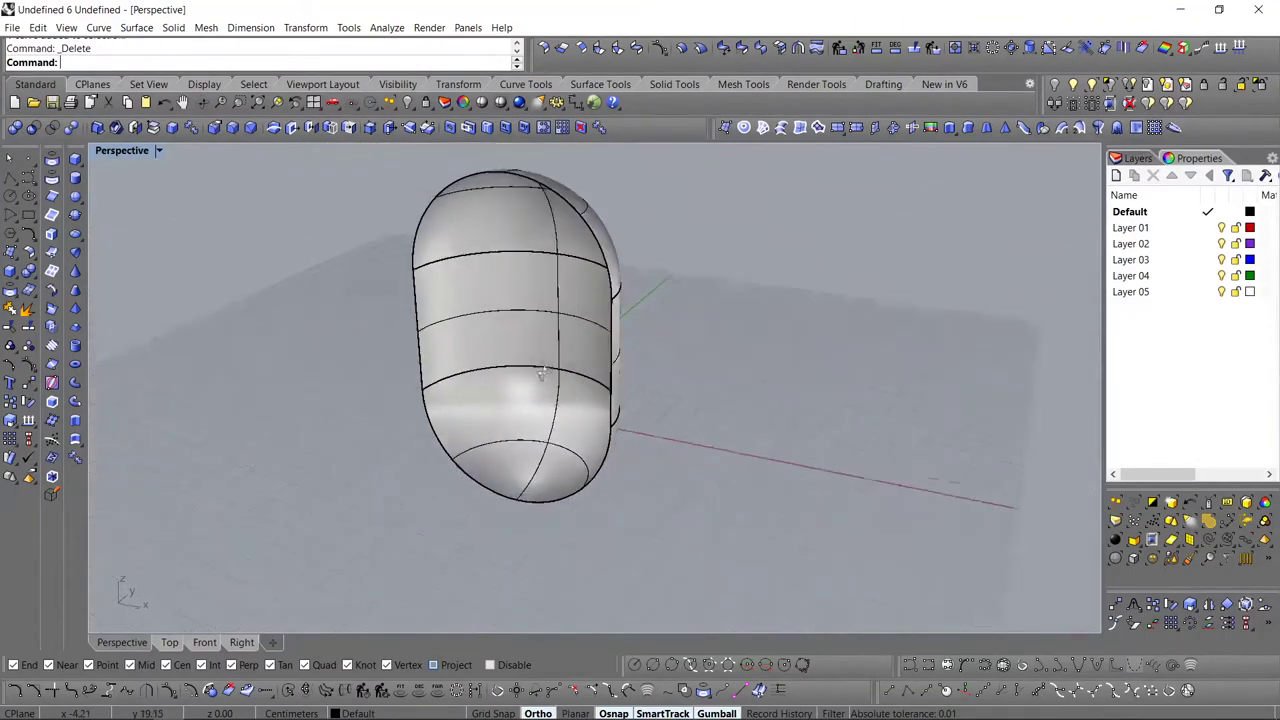
# - Draw a vertical line about 326 cm long up from the origin in the Front view, and lower it to cross the whole shell
pyautogui.click(236, 642)
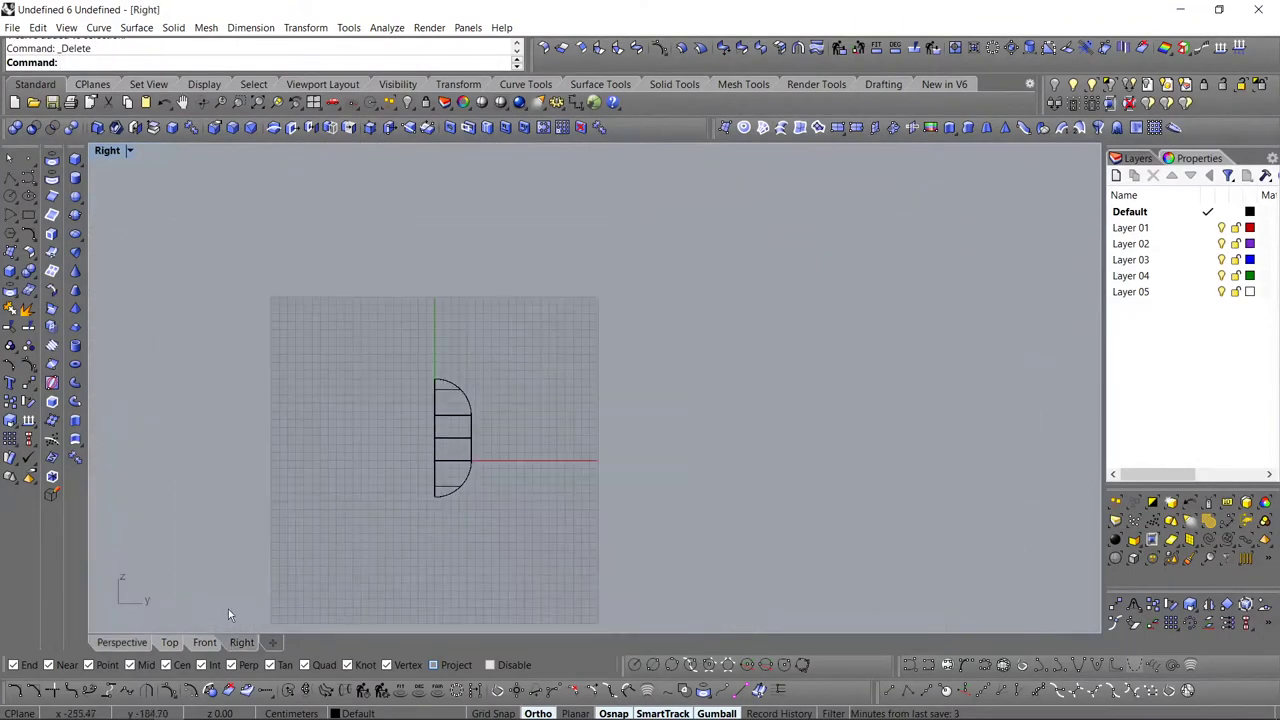
pyautogui.click(204, 642)
pyautogui.click(12, 178)
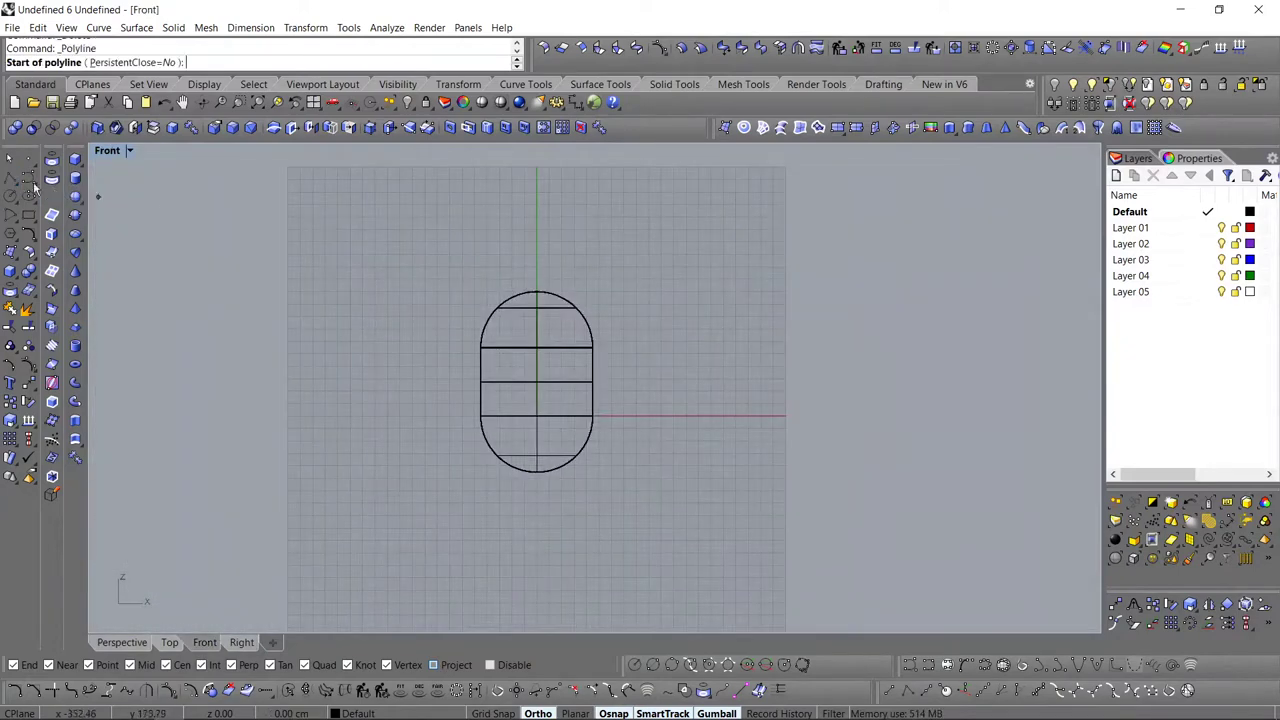
pyautogui.press('Return')
pyautogui.moveTo(676, 290); pyautogui.dragTo(668, 397, button='right')
pyautogui.scroll(-4, 667, 400)
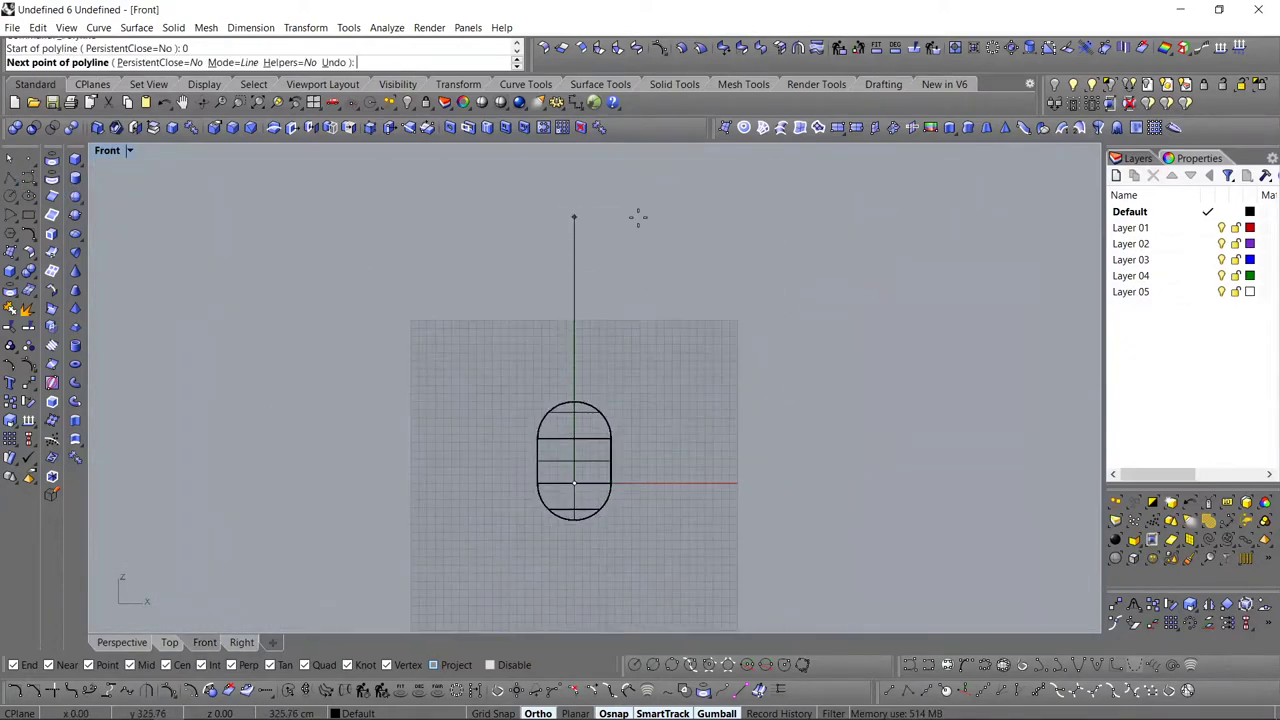
pyautogui.click(637, 217)
pyautogui.click(635, 288)
pyautogui.press('Return')
pyautogui.click(574, 325)
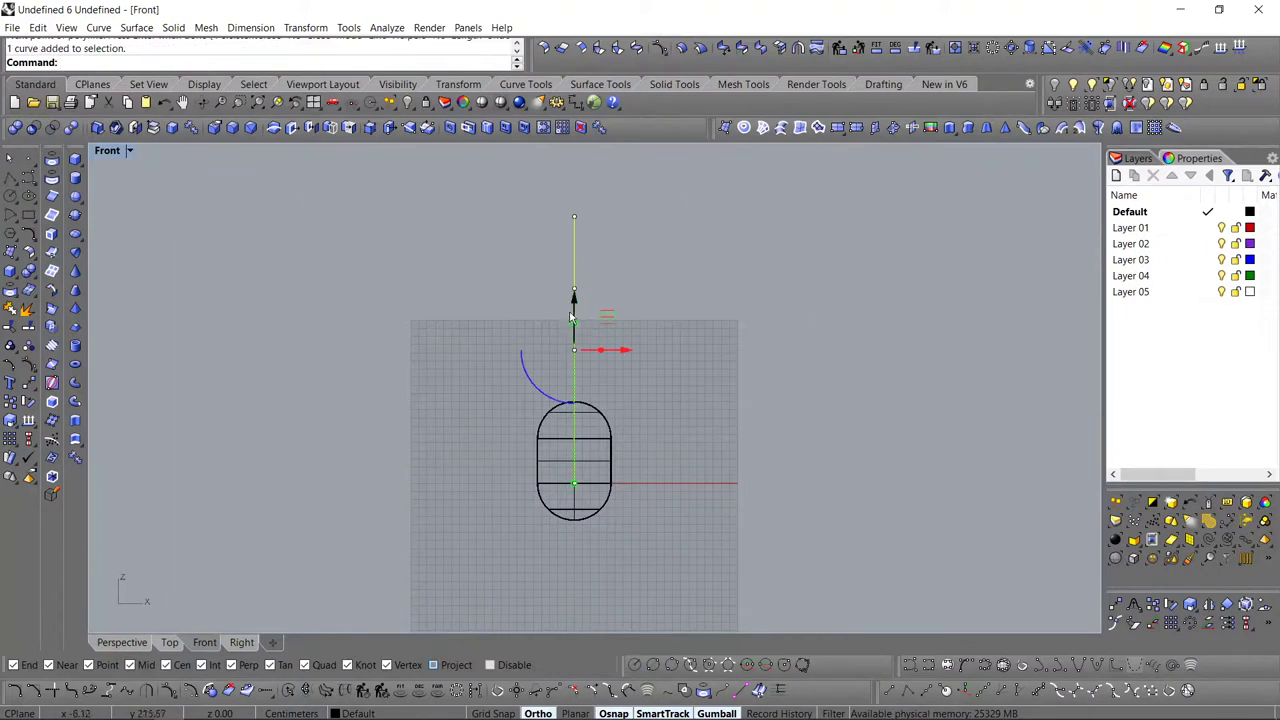
pyautogui.moveTo(574, 320); pyautogui.dragTo(576, 388)
# - Draw a horizontal line from the origin along the X axis, and slide it to cross both sides of the shell
pyautogui.press('Return')
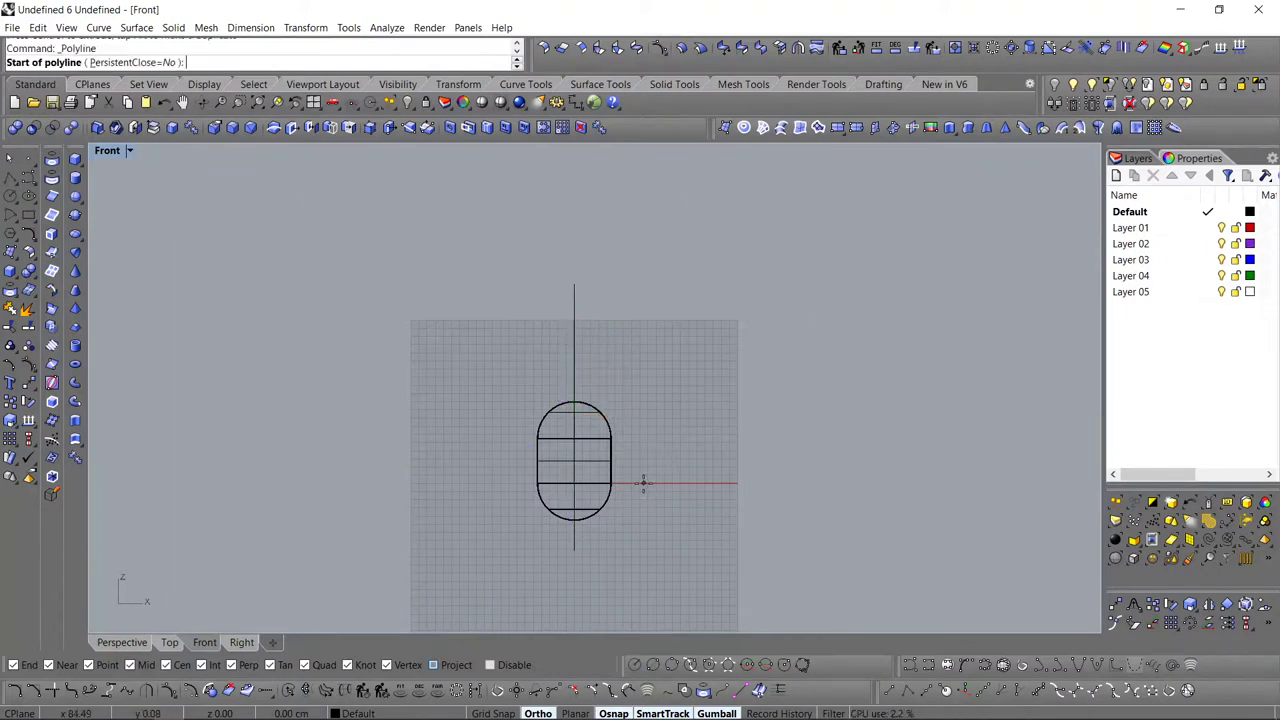
pyautogui.write('0')
pyautogui.press('Return')
pyautogui.click(896, 483)
pyautogui.press('Return')
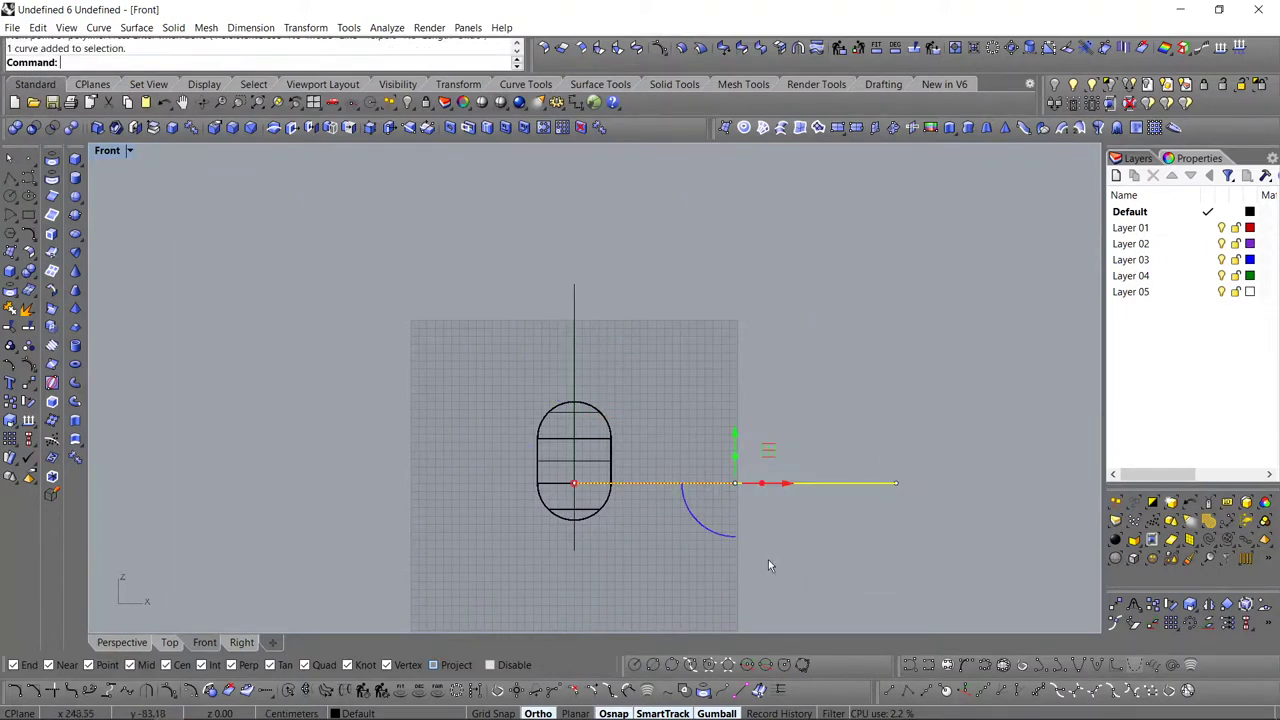
pyautogui.moveTo(787, 484); pyautogui.dragTo(638, 484)
pyautogui.press('Escape')
# - Move the horizontal line up to the middle of the shell's straight section
pyautogui.scroll(3, 582, 491)
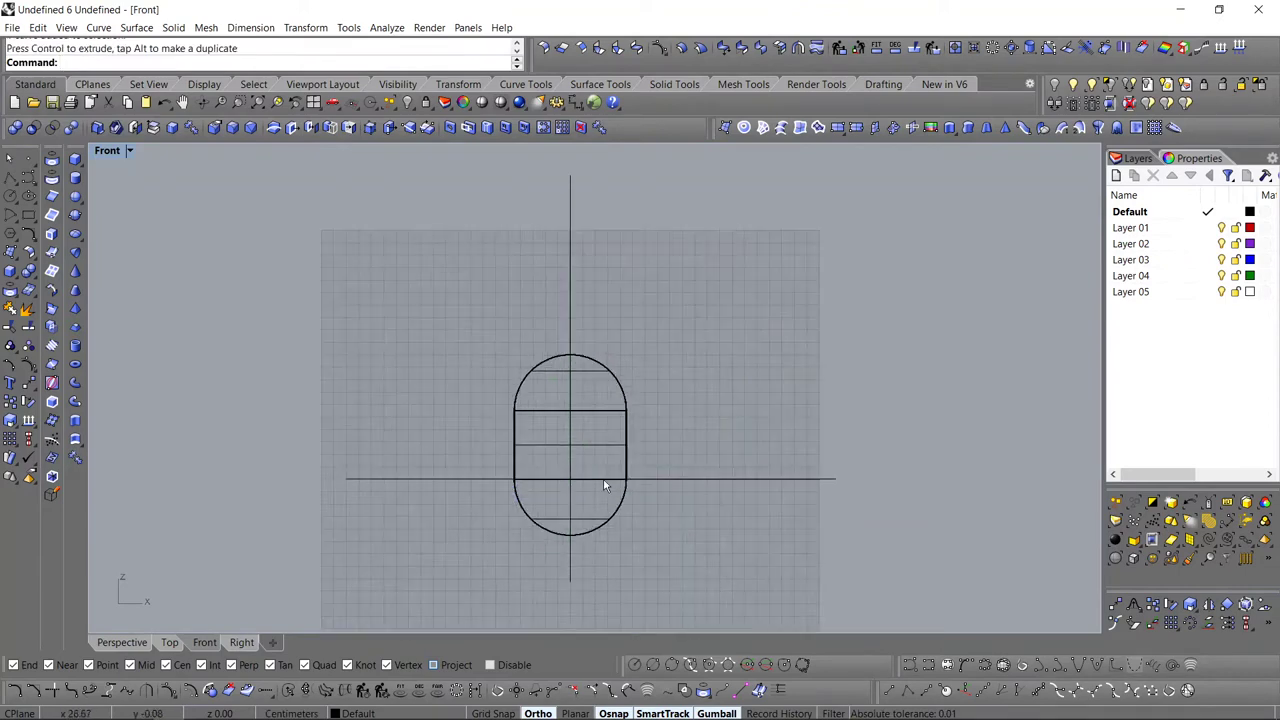
pyautogui.click(620, 479)
pyautogui.scroll(6, 630, 478)
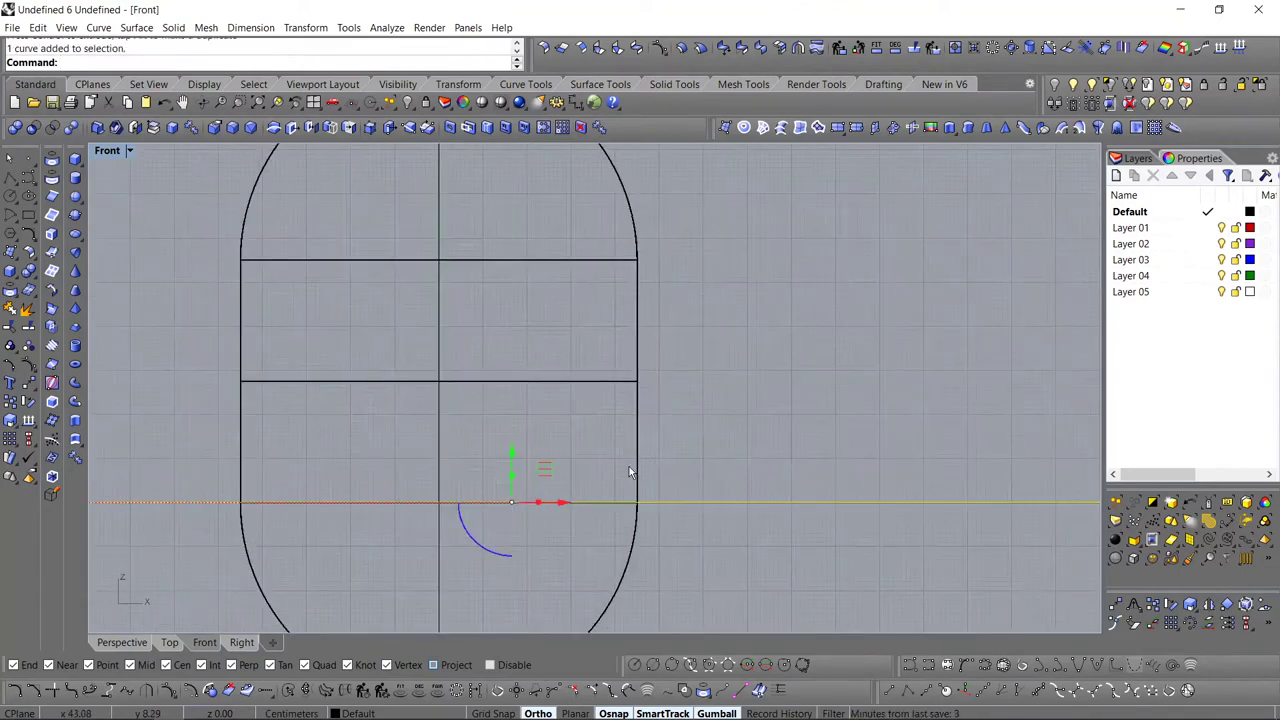
pyautogui.write('m')
pyautogui.press('Return')
pyautogui.click(634, 491)
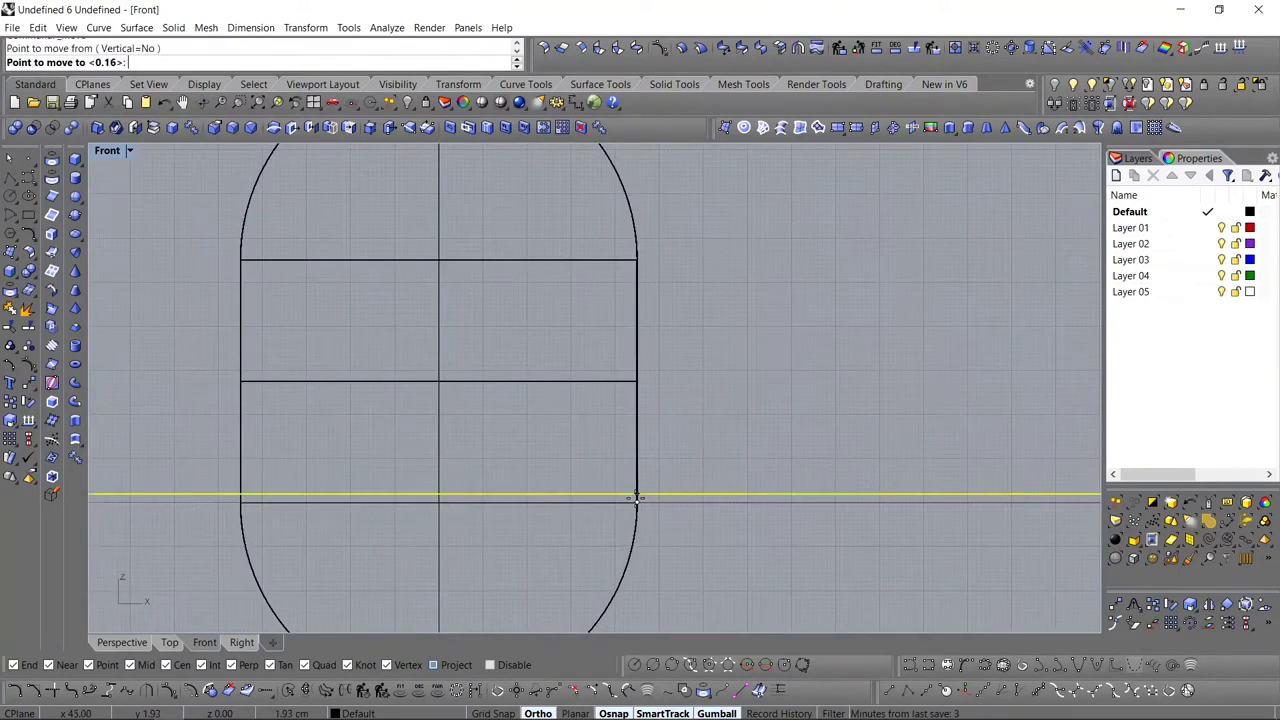
pyautogui.click(640, 380)
pyautogui.scroll(-5, 650, 410)
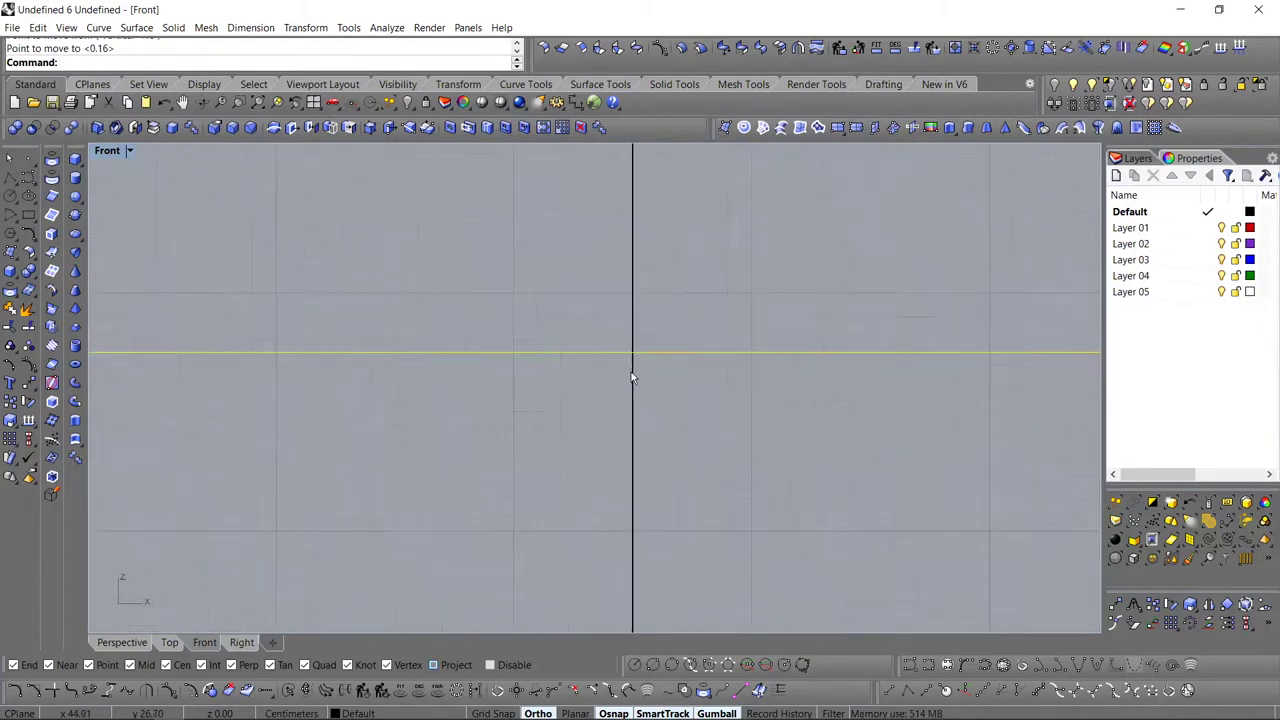
pyautogui.press('Escape')
# - Trim the shell with the two crossing lines, keeping only its upper quarter on the negative X side
pyautogui.moveTo(671, 477); pyautogui.dragTo(660, 528, button='right')
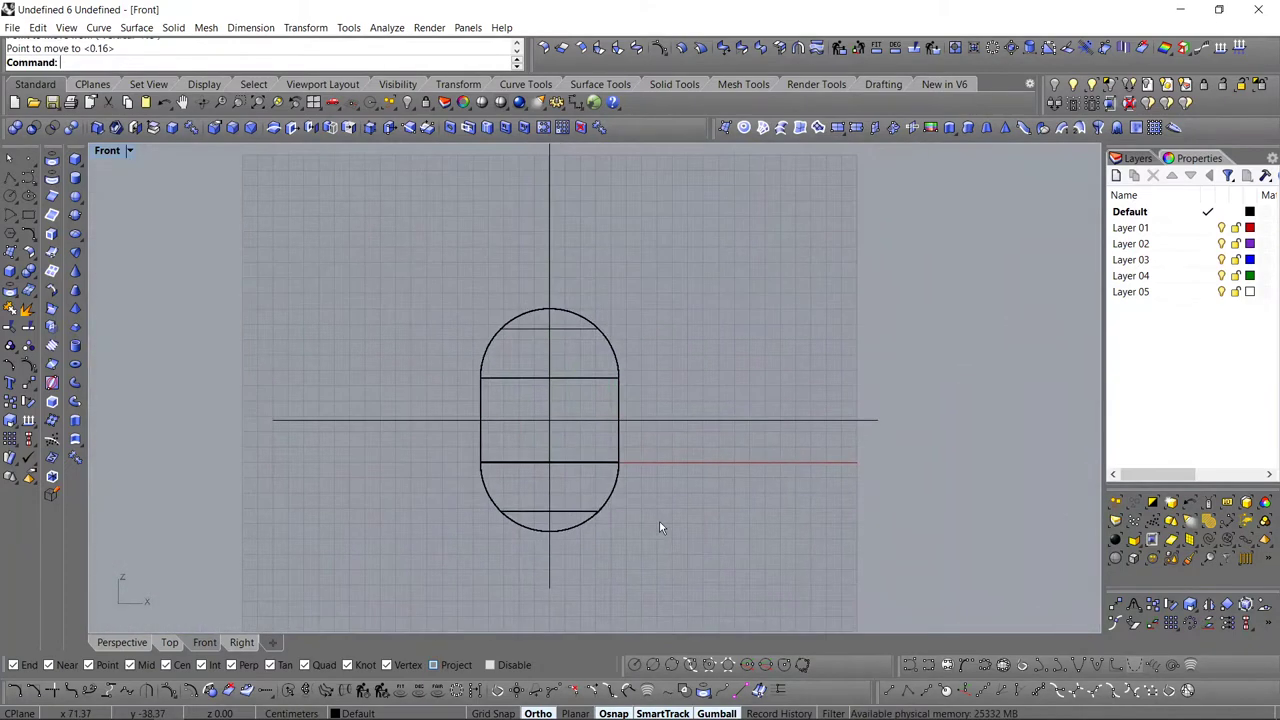
pyautogui.press('Return')
pyautogui.click(627, 426)
pyautogui.click(550, 262)
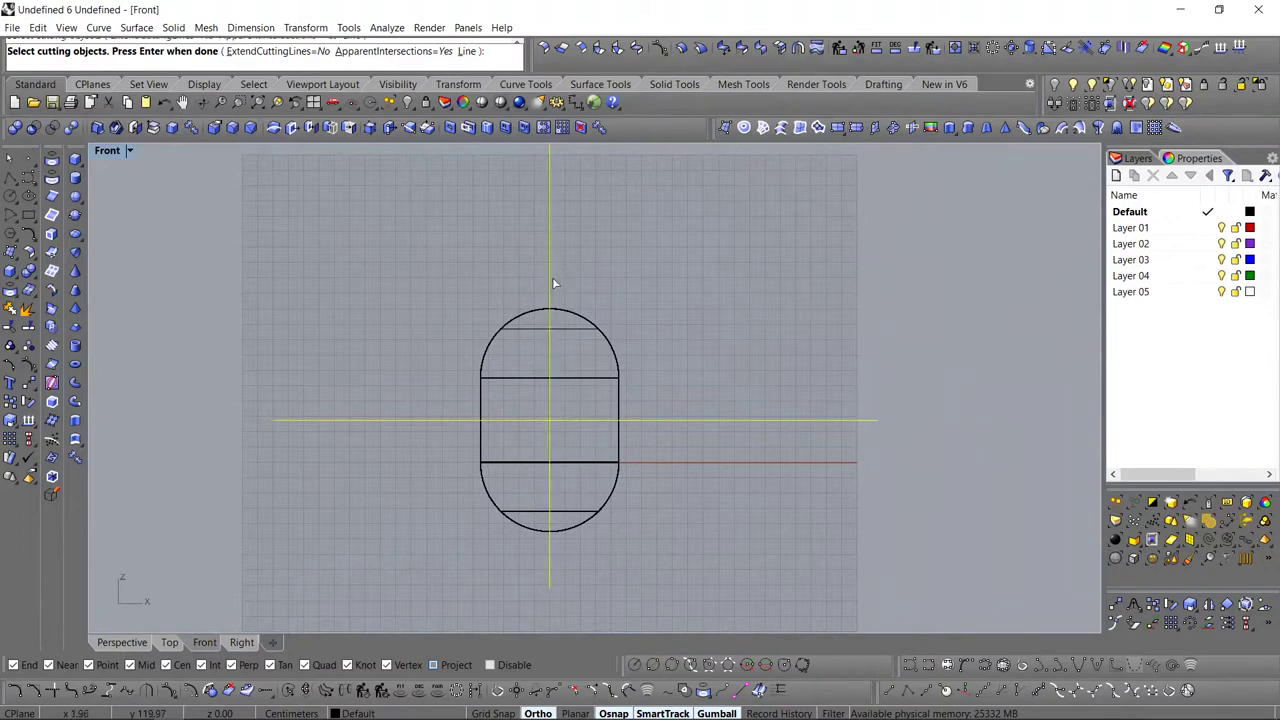
pyautogui.press('Return')
pyautogui.click(587, 374)
pyautogui.click(589, 464)
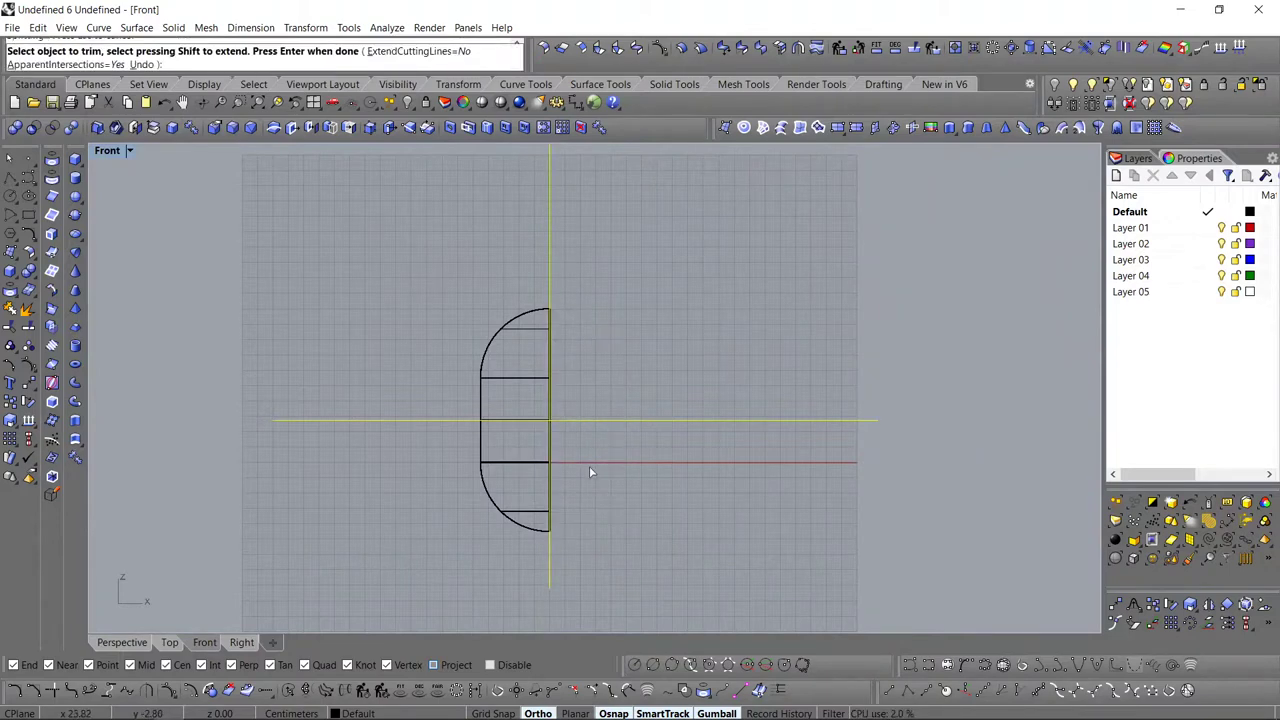
pyautogui.click(514, 468)
pyautogui.press('Return')
# - Delete the horizontal and vertical cutting lines
pyautogui.moveTo(658, 390); pyautogui.dragTo(623, 462)
pyautogui.press('Delete')
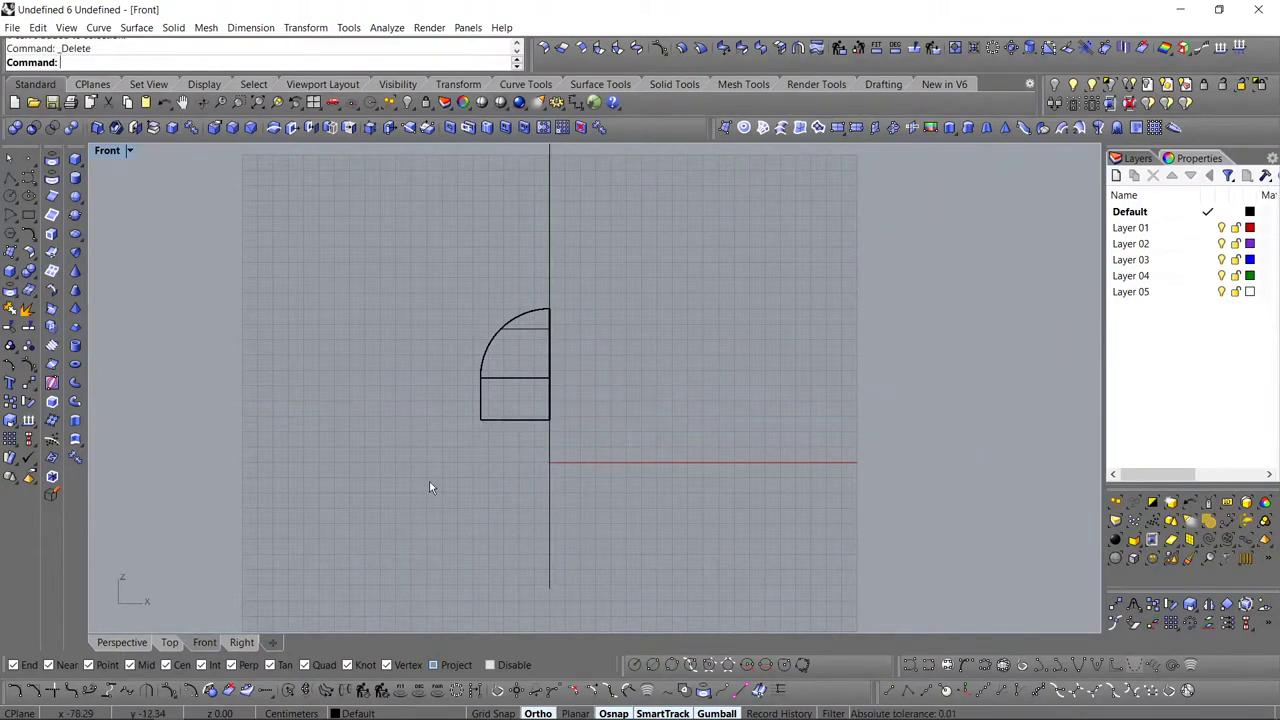
pyautogui.click(136, 643)
pyautogui.rightClick(598, 308)
pyautogui.keyDown('shift'); pyautogui.moveTo(576, 299); pyautogui.dragTo(575, 379, button='right'); pyautogui.keyUp('shift')
pyautogui.moveTo(586, 406); pyautogui.dragTo(463, 490)
pyautogui.press('Escape')
pyautogui.press('Delete')
pyautogui.moveTo(463, 490); pyautogui.dragTo(514, 363, button='right')
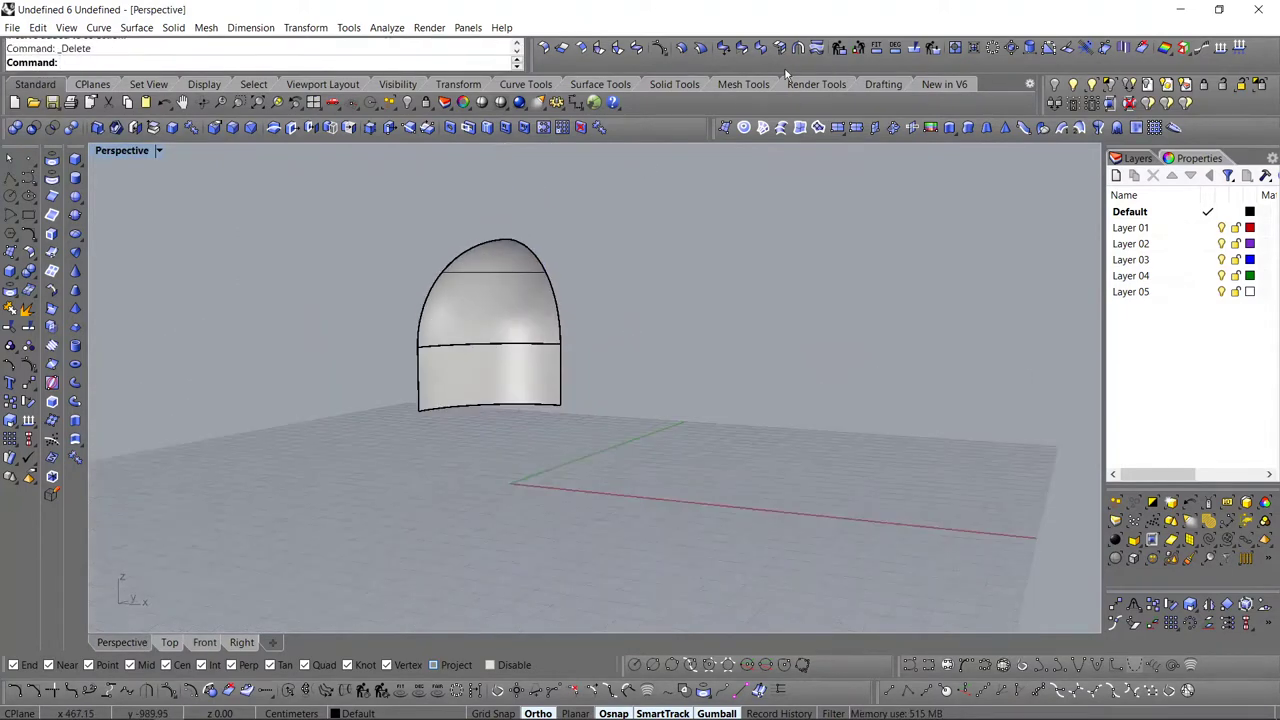
# - Offset the remaining shell surface by 3 cm as a solid with round corners
pyautogui.click(682, 49)
pyautogui.click(548, 303)
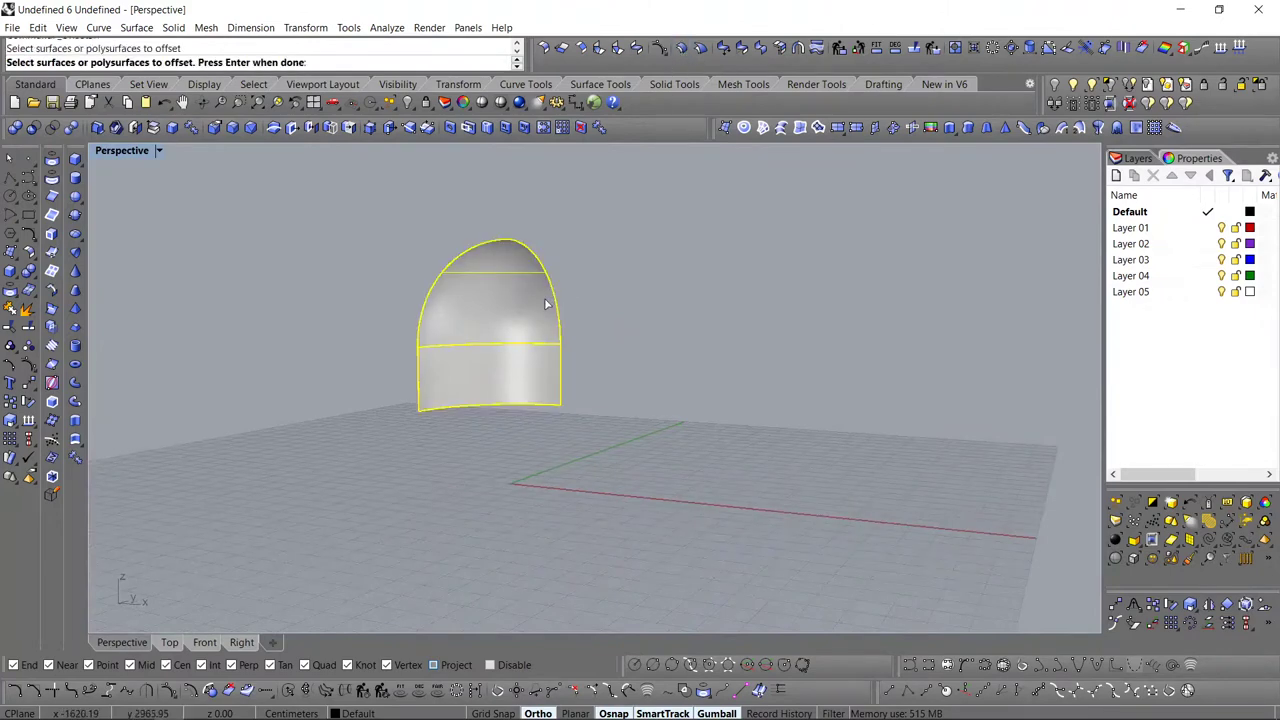
pyautogui.press('Return')
pyautogui.click(547, 304)
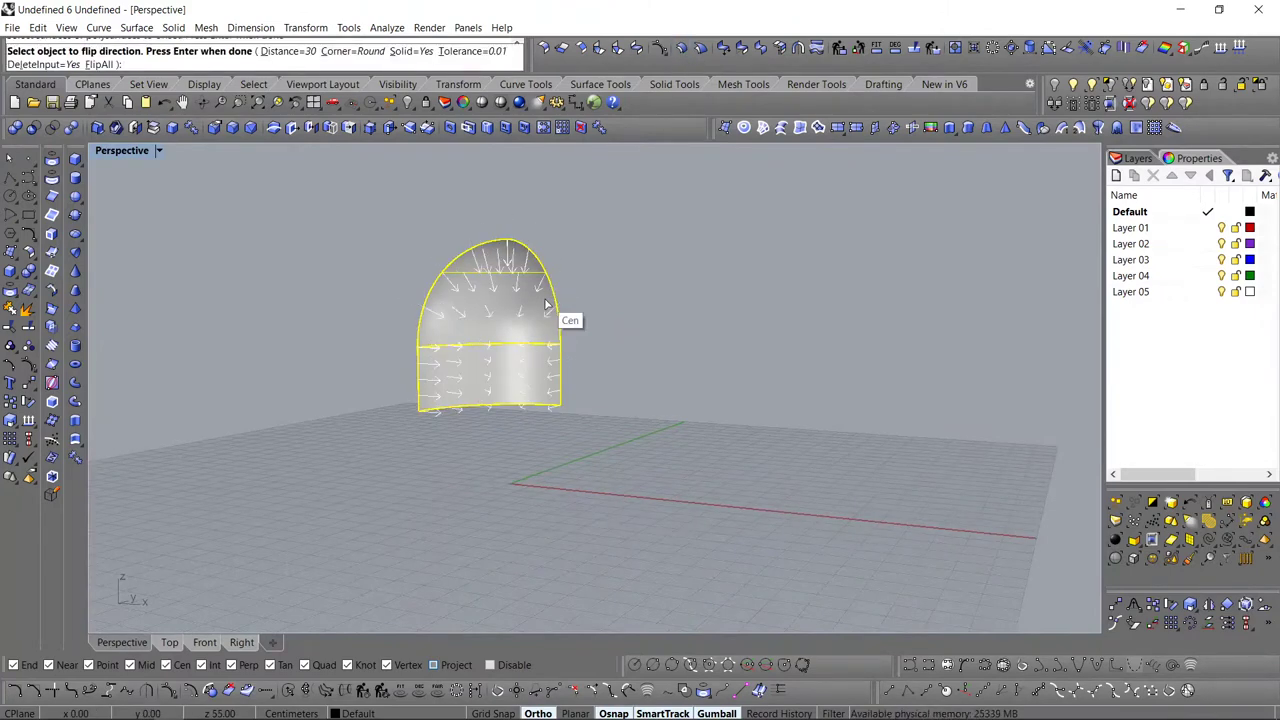
pyautogui.press('Return')
# - Offset the shell's upper and lower inner faces inward into a thicker solid lining
pyautogui.scroll(4, 537, 345)
pyautogui.click(498, 307)
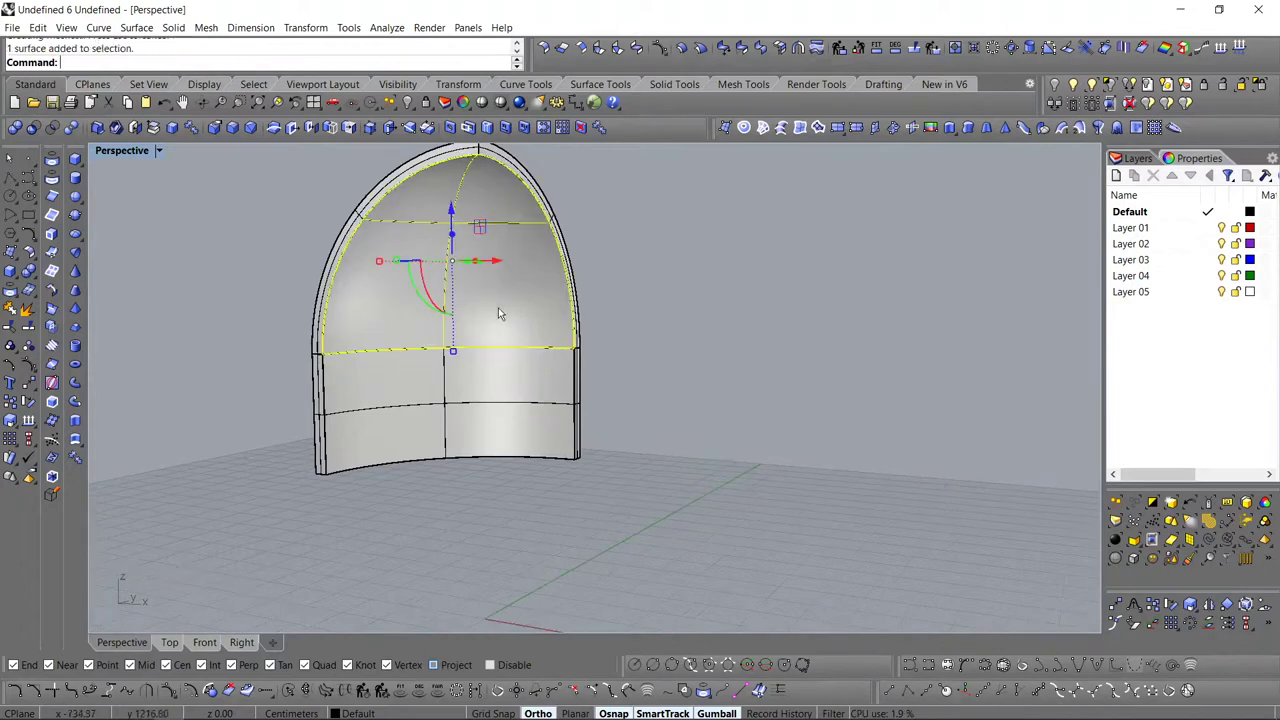
pyautogui.press('Return')
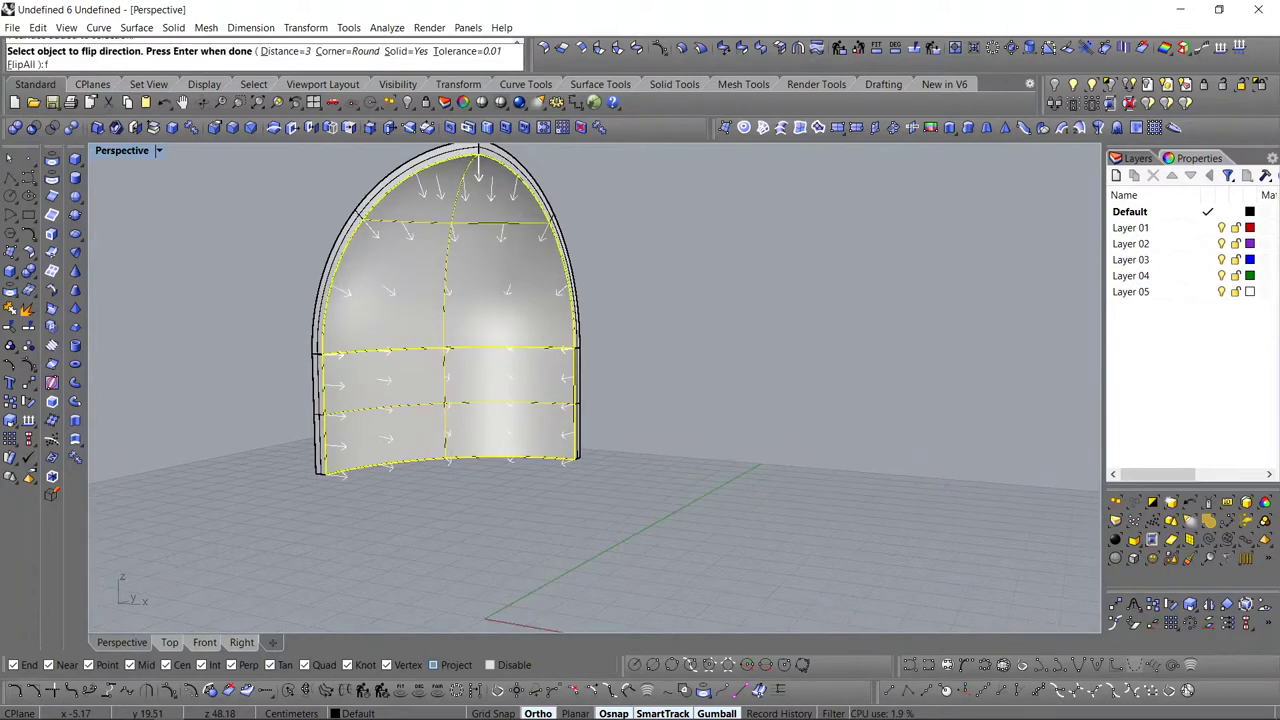
pyautogui.write('f')
pyautogui.press('Return')
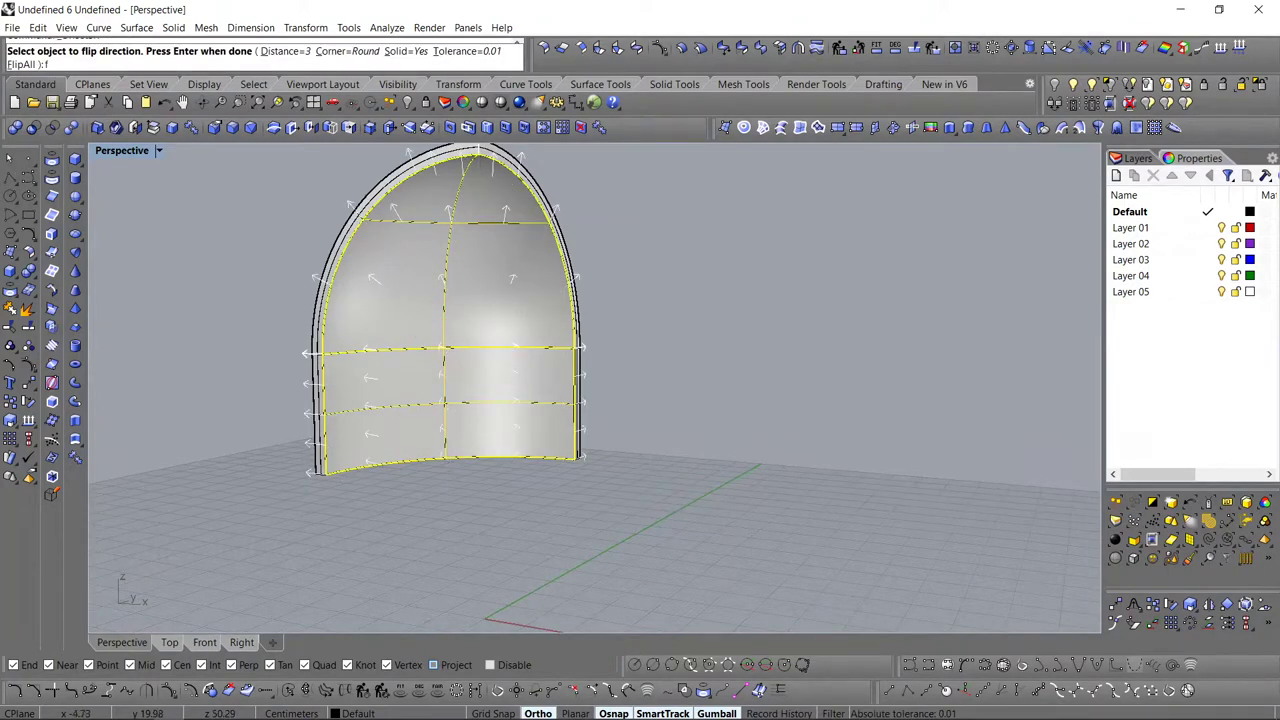
pyautogui.press('Return')
pyautogui.press('Return')
pyautogui.press('Return')
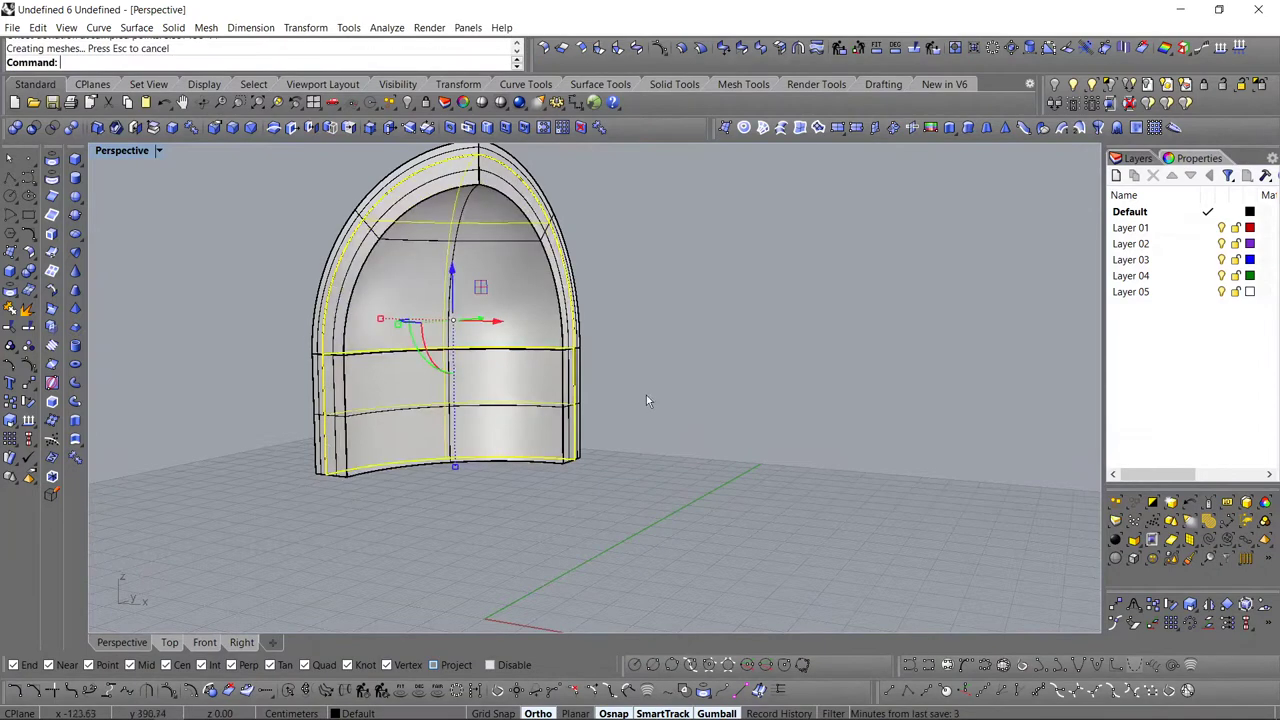
# - Join the upper and lower pieces of the inner lining with a Boolean Union
pyautogui.click(646, 395)
pyautogui.moveTo(637, 348); pyautogui.dragTo(590, 400, button='right')
pyautogui.click(508, 386)
pyautogui.keyDown('shift'); pyautogui.click(440, 300); pyautogui.keyUp('shift')
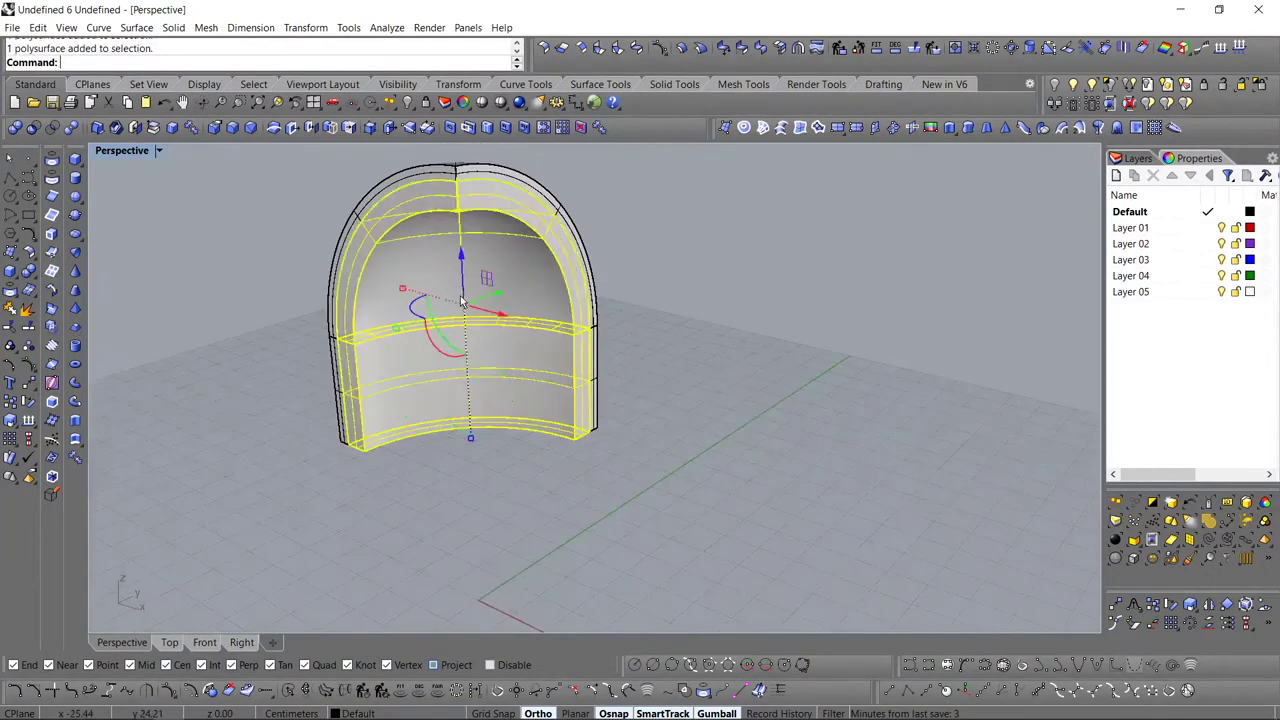
pyautogui.moveTo(430, 335); pyautogui.dragTo(497, 291, button='right')
pyautogui.click(16, 128)
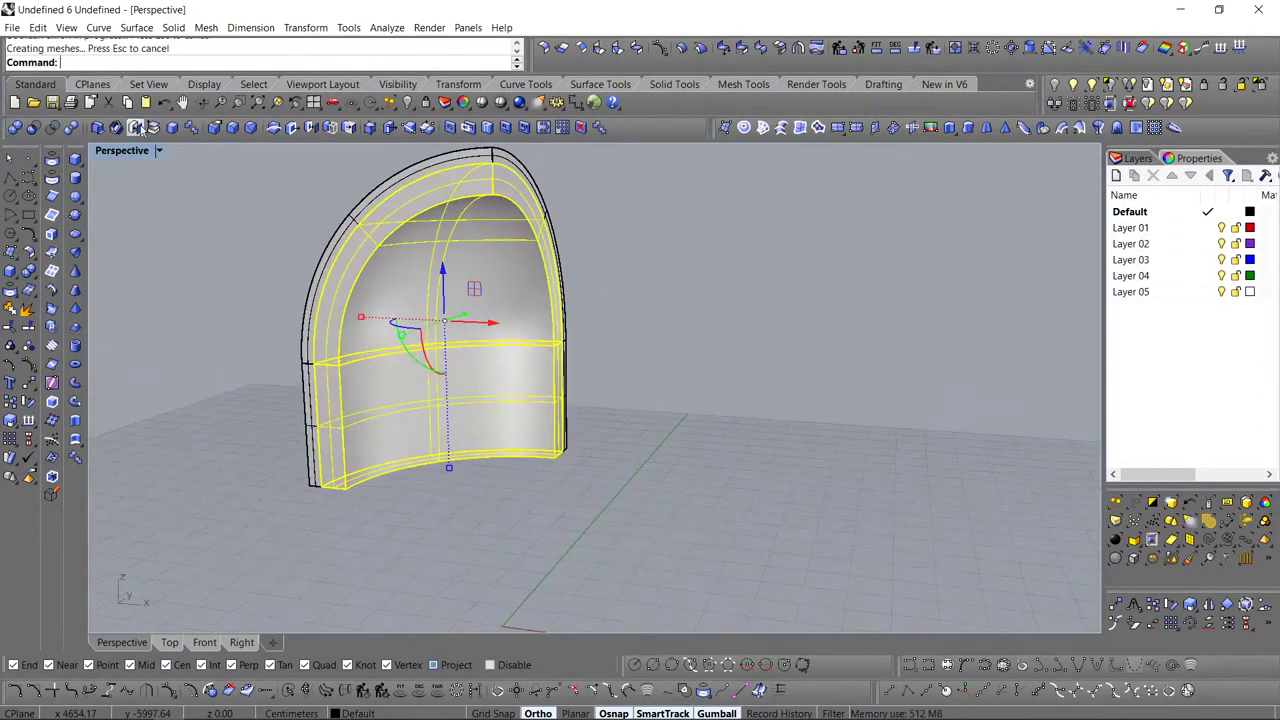
# - Merge the coplanar faces of the outer wall solid
pyautogui.click(298, 357)
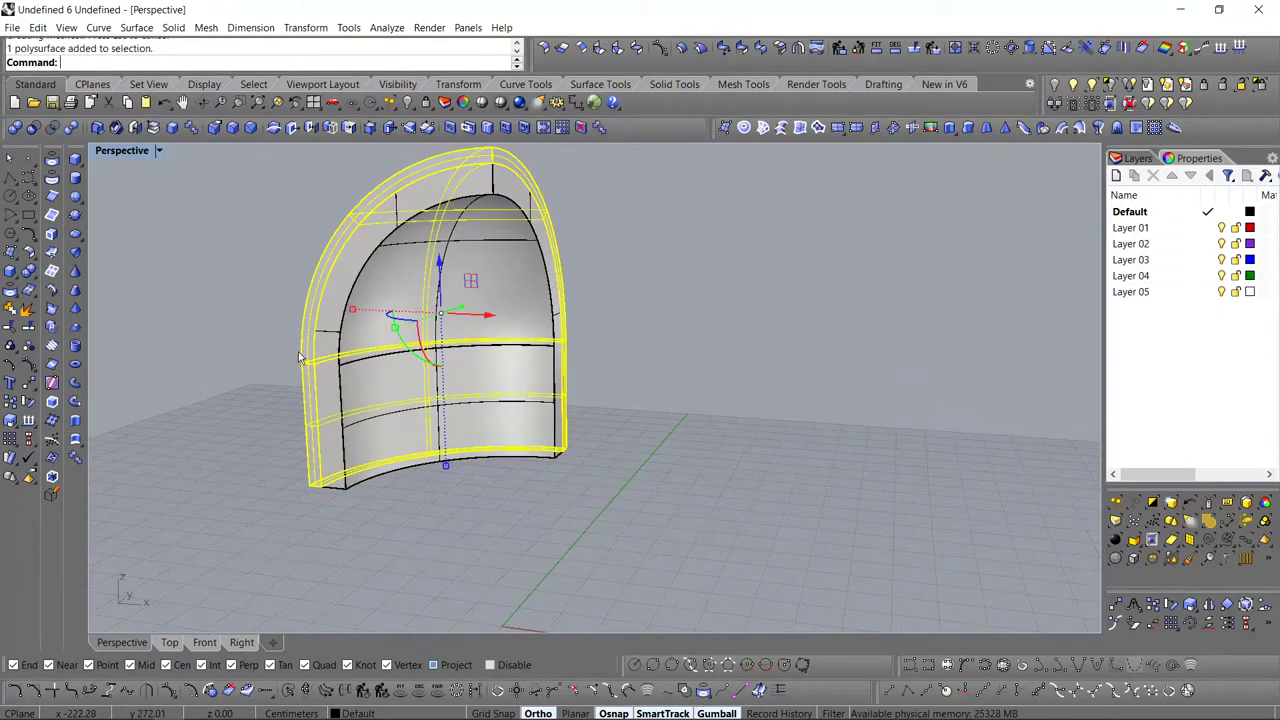
pyautogui.click(117, 128)
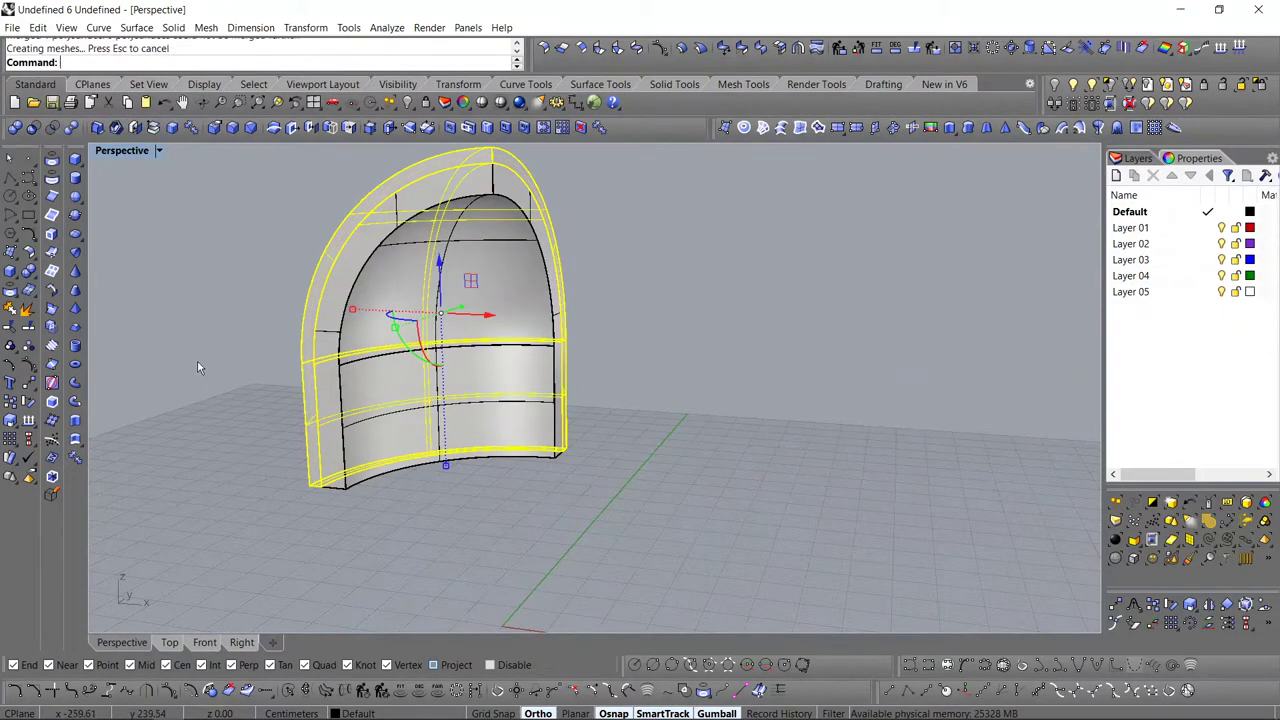
pyautogui.click(200, 367)
# - Extrude the open front end faces of the outer wall and lining outward as solids
pyautogui.scroll(4, 294, 368)
pyautogui.scroll(2, 294, 374)
pyautogui.keyDown('ctrl'); pyautogui.keyDown('shift'); pyautogui.click(310, 374); pyautogui.keyUp('shift'); pyautogui.keyUp('ctrl')
pyautogui.scroll(-5, 310, 390)
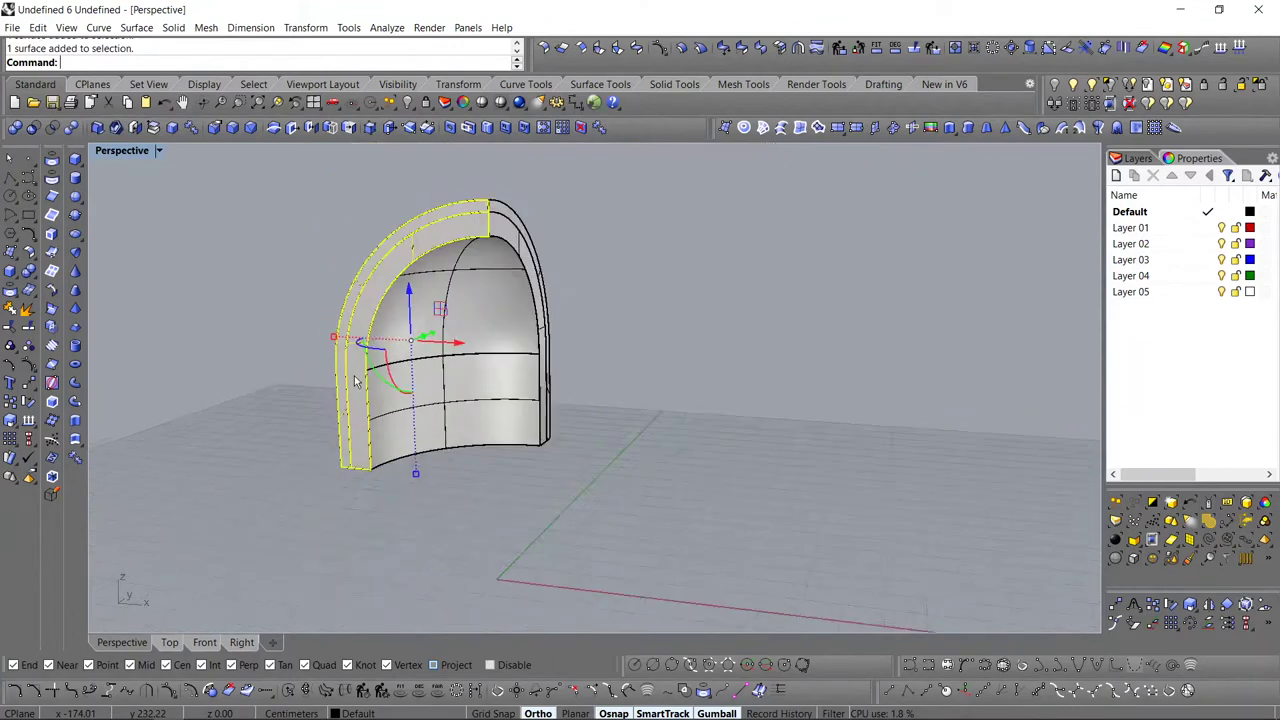
pyautogui.click(76, 441)
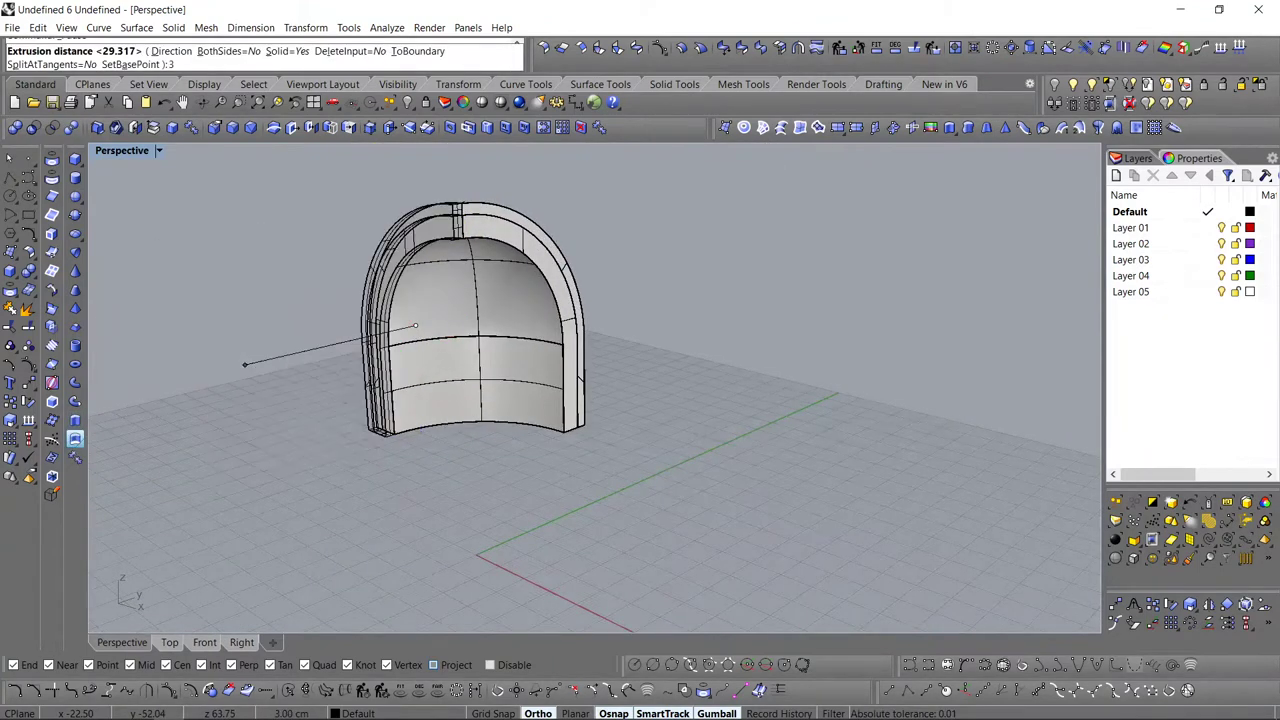
pyautogui.click(245, 363)
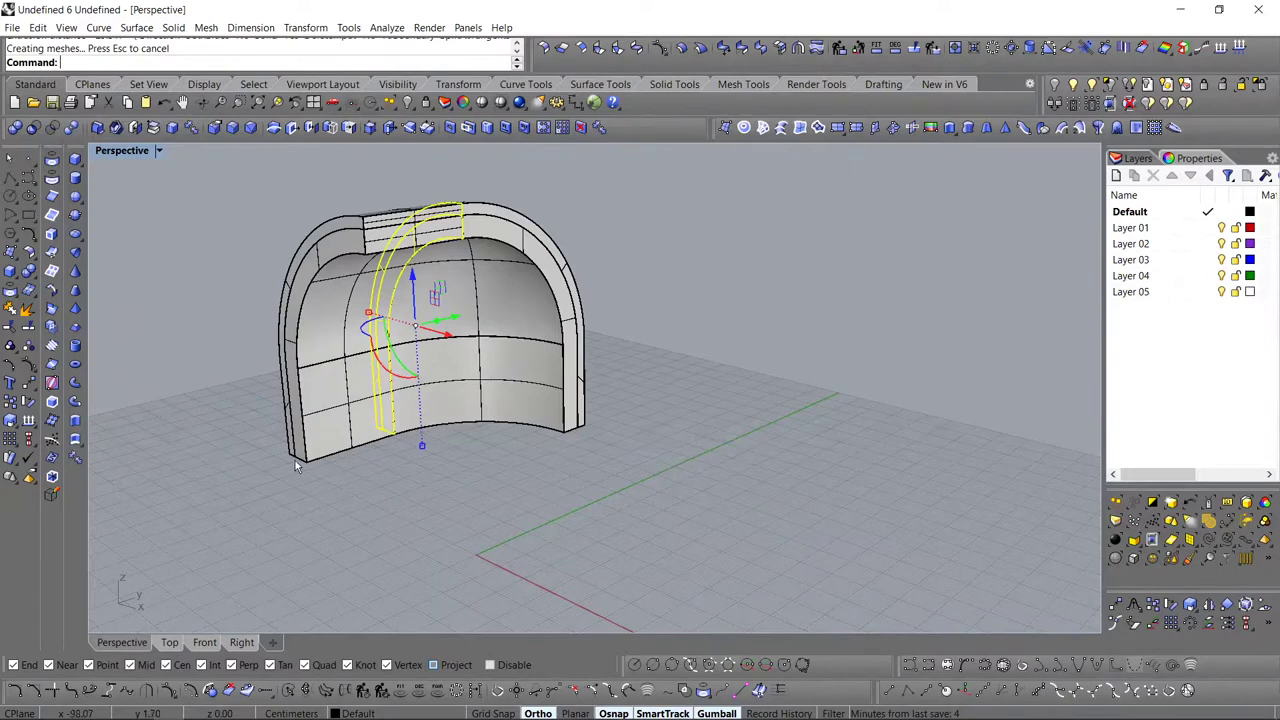
# - Join the extruded sections to the lining and outer wall with Boolean Union, merging their coplanar faces
pyautogui.keyDown('shift'); pyautogui.click(444, 387); pyautogui.keyUp('shift')
pyautogui.click(36, 159)
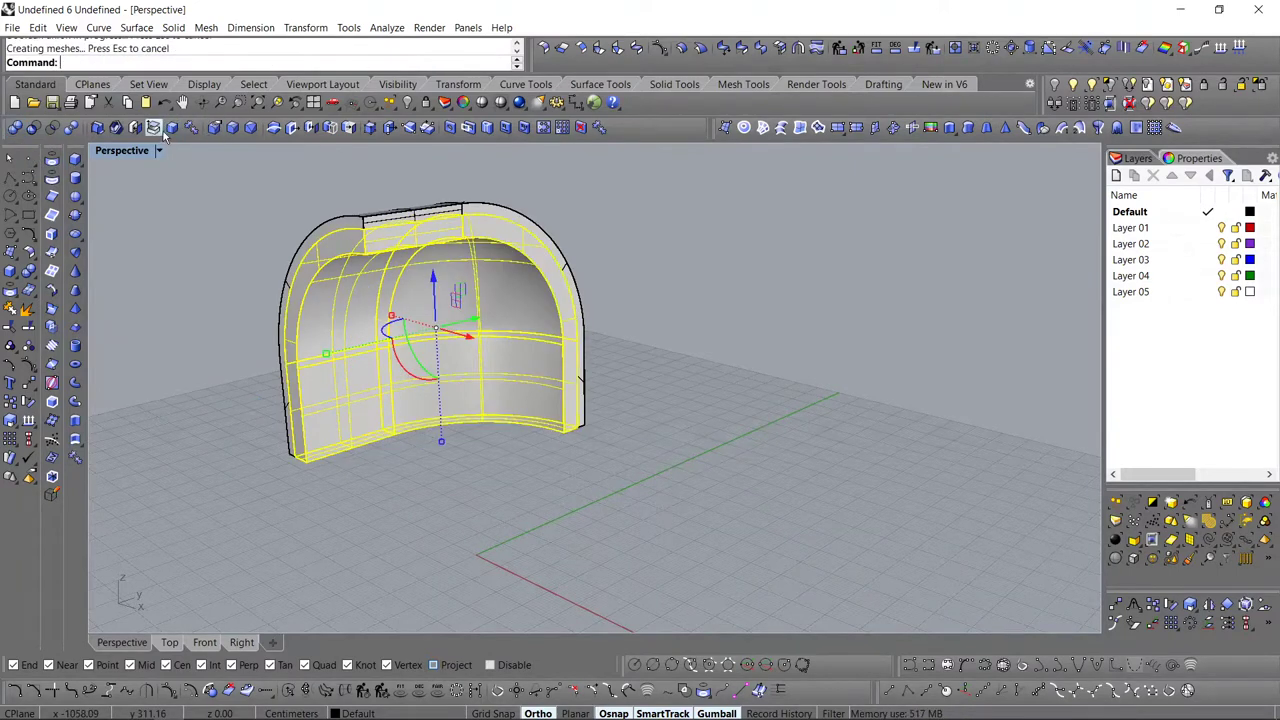
pyautogui.moveTo(160, 344); pyautogui.dragTo(520, 347, button='right')
pyautogui.click(420, 318)
pyautogui.click(33, 128)
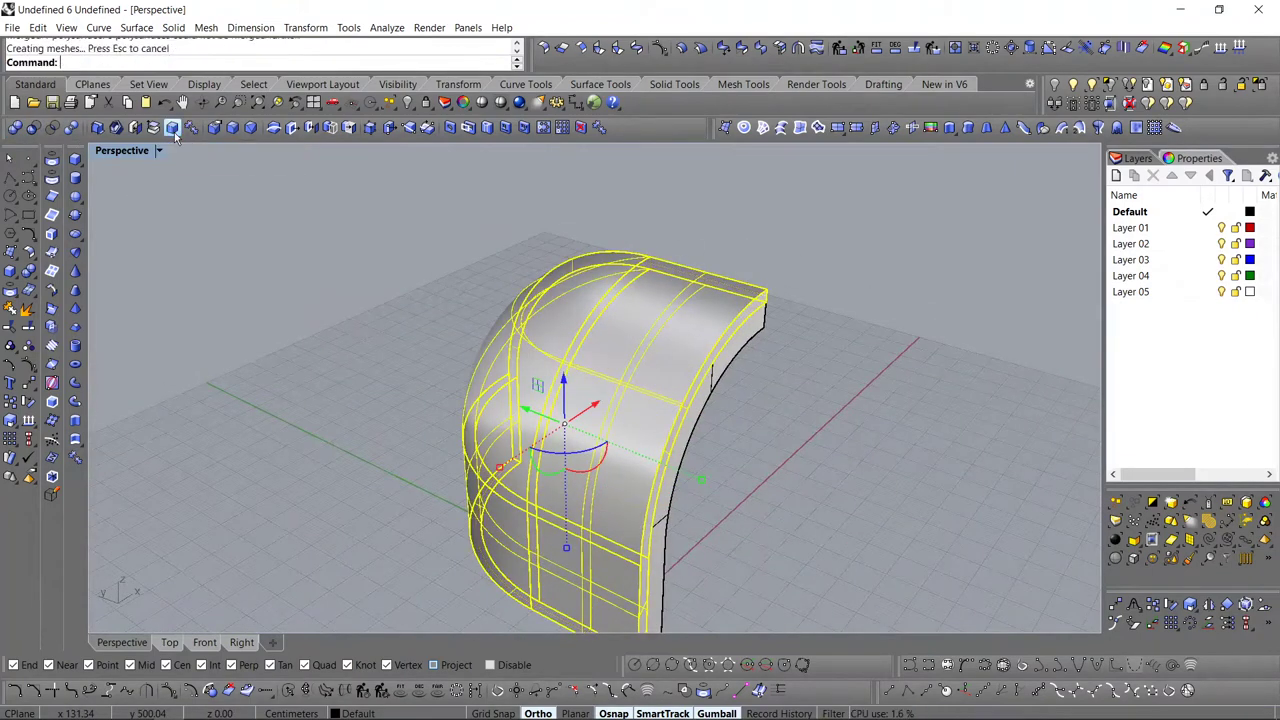
pyautogui.click(286, 374)
# - Mirror the outer wall and lining in the Front view across the vertical plane through their straight inner edge
pyautogui.moveTo(286, 374); pyautogui.dragTo(240, 317, button='right')
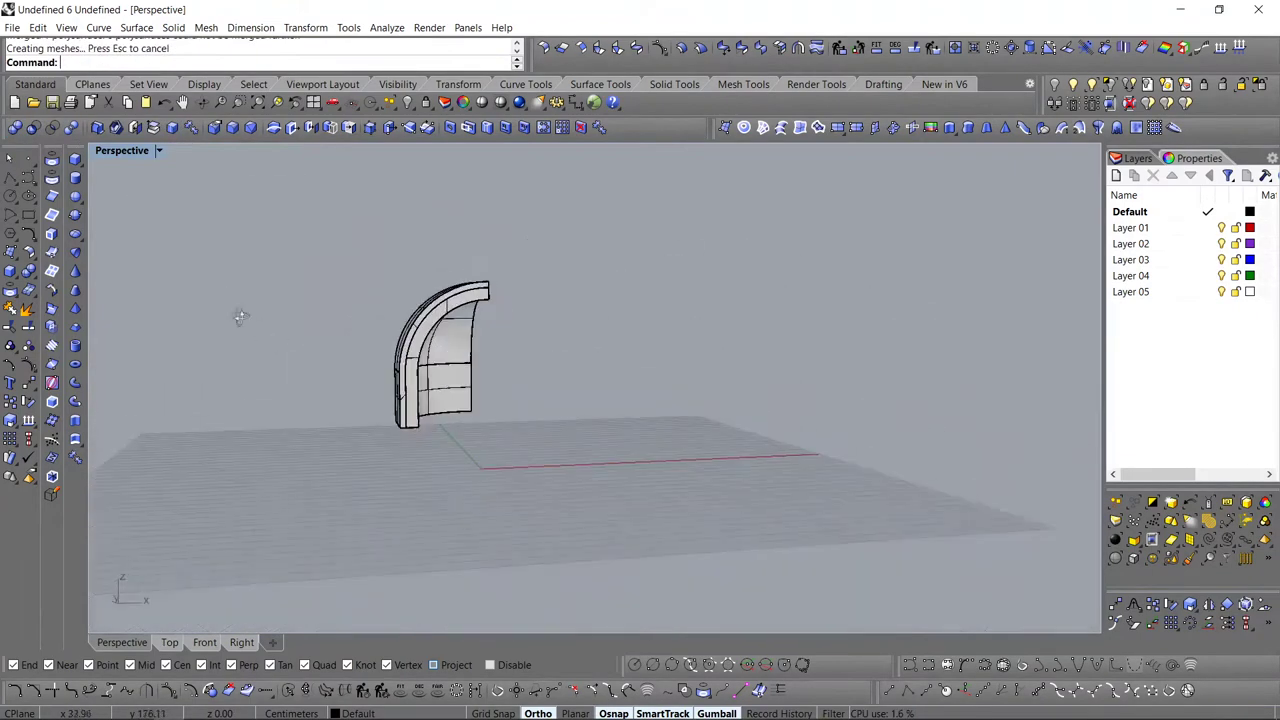
pyautogui.click(241, 643)
pyautogui.click(203, 643)
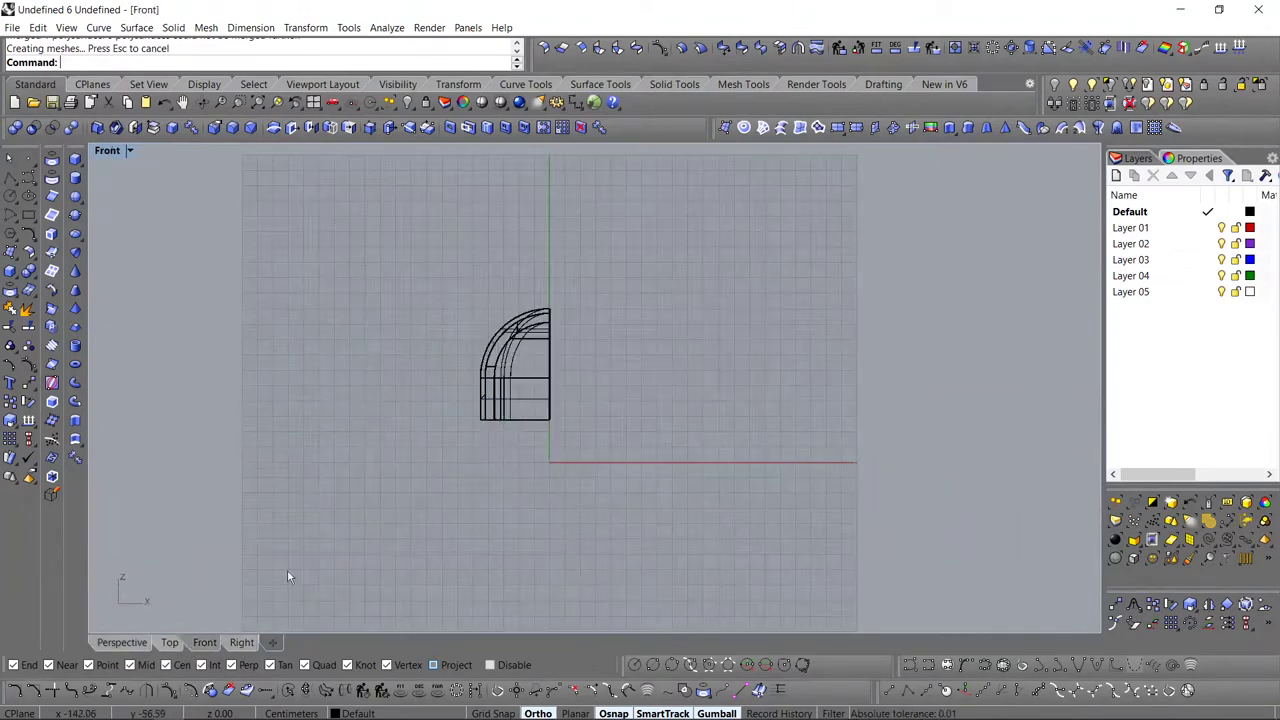
pyautogui.scroll(6, 565, 460)
pyautogui.moveTo(575, 462); pyautogui.dragTo(386, 199)
pyautogui.moveTo(386, 203); pyautogui.dragTo(398, 300, button='right')
pyautogui.scroll(3, 526, 448)
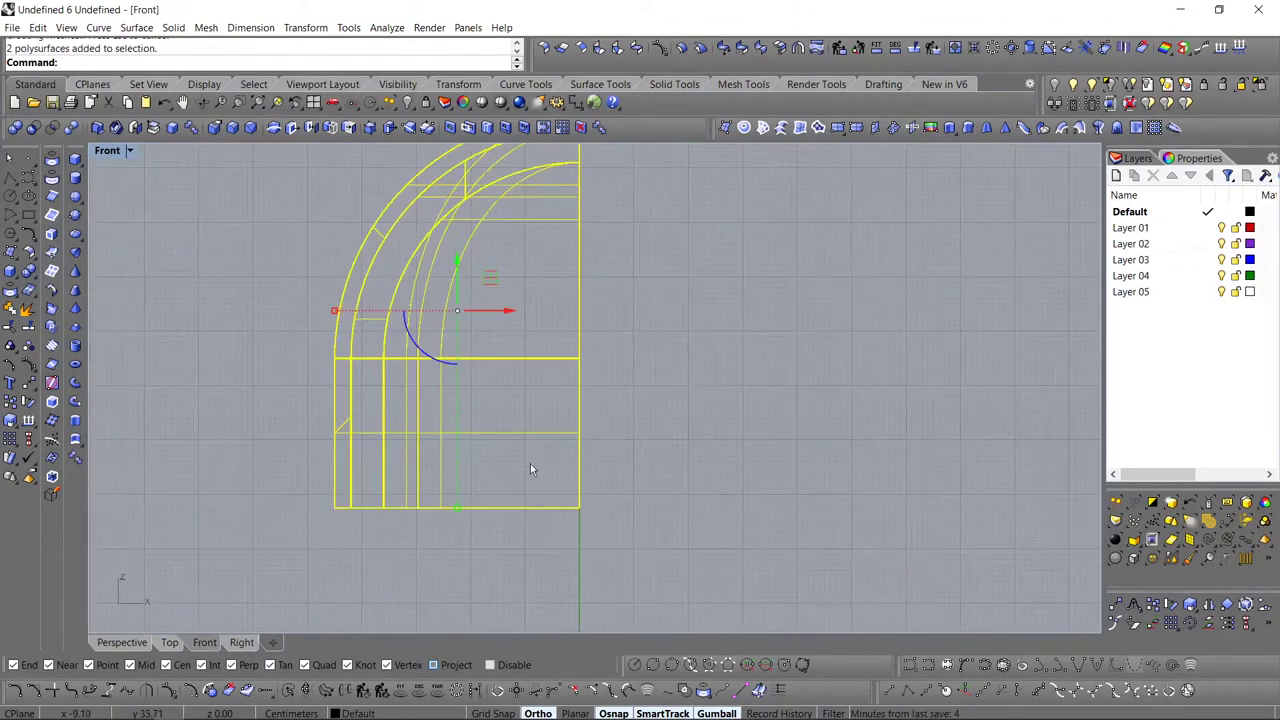
pyautogui.scroll(4, 575, 538)
pyautogui.press('Return')
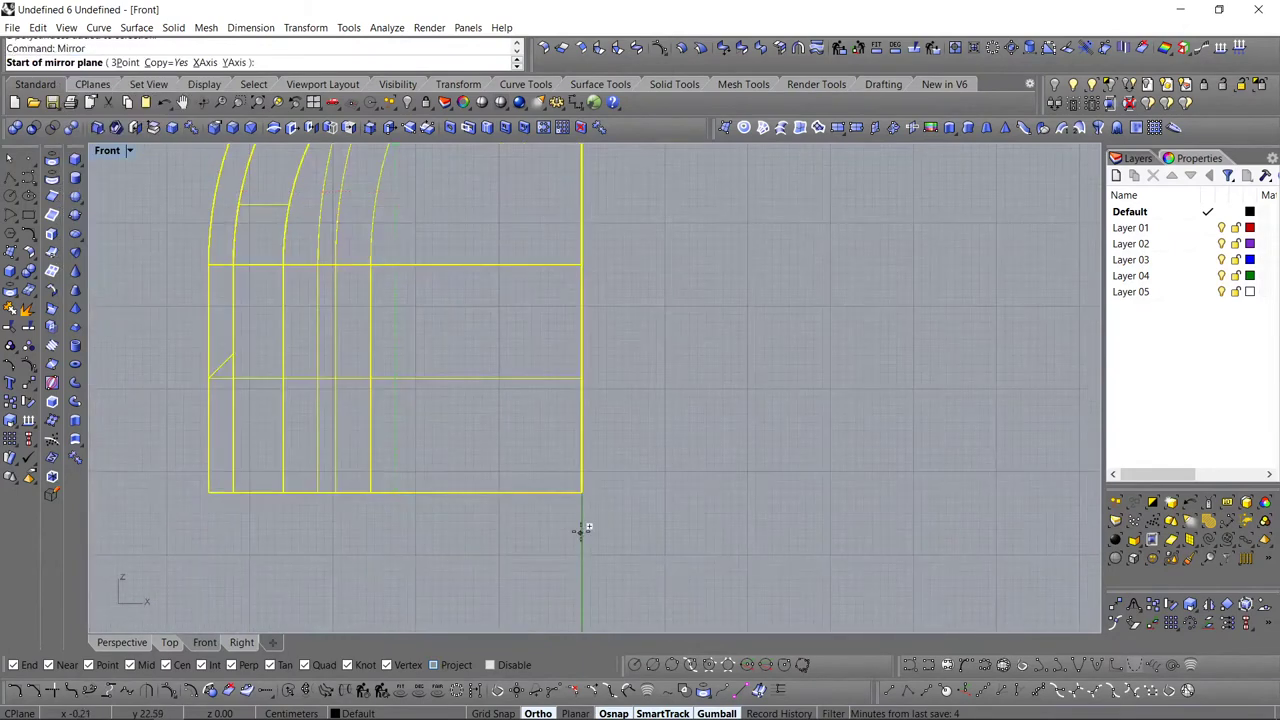
pyautogui.click(580, 492)
pyautogui.click(582, 526)
pyautogui.scroll(-8, 555, 477)
# - Mirror the upper half of the shell across the horizontal plane along its lower edge to complete the capsule
pyautogui.moveTo(710, 570); pyautogui.dragTo(601, 433)
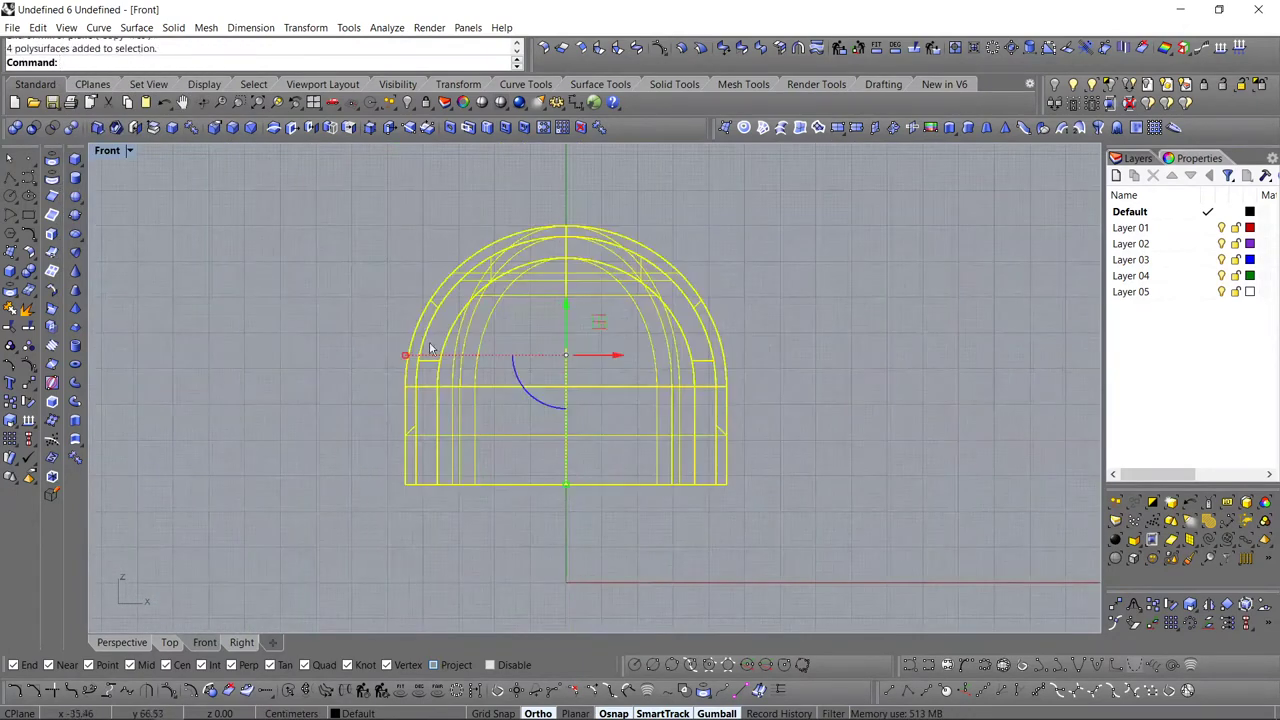
pyautogui.press('Return')
pyautogui.click(597, 497)
pyautogui.press('Escape')
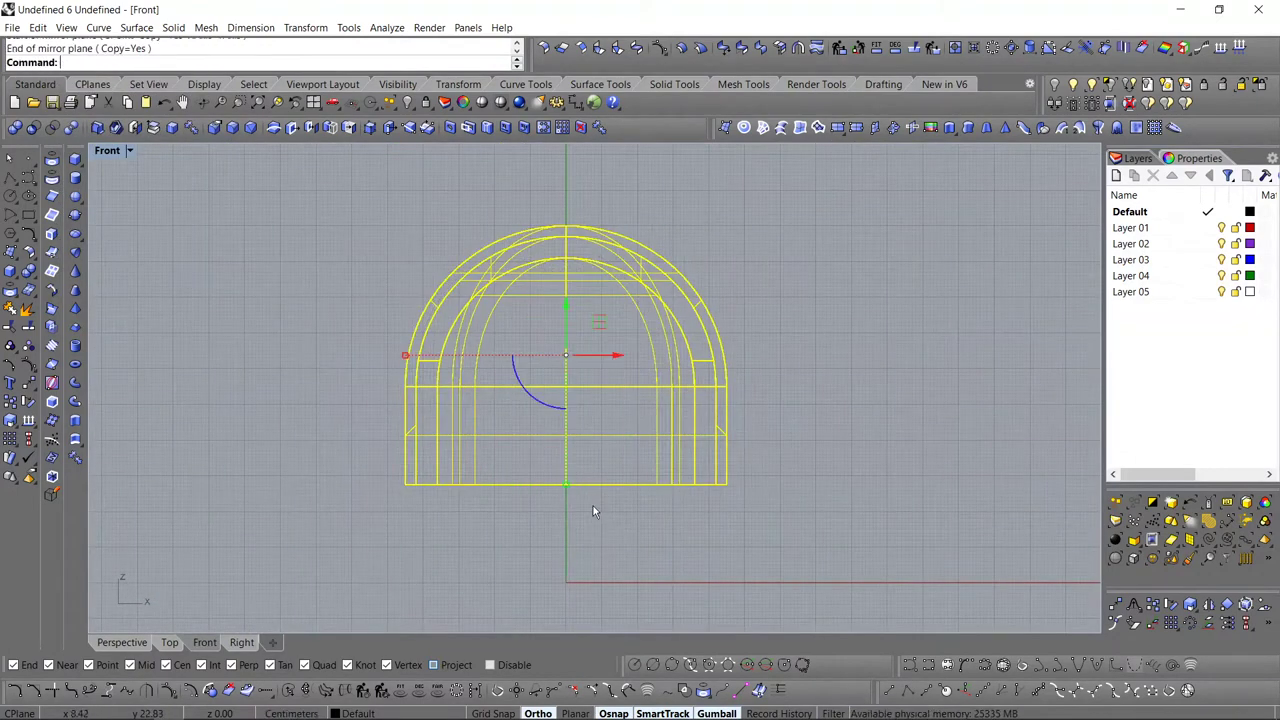
pyautogui.press('Return')
pyautogui.click(609, 486)
pyautogui.click(700, 480)
pyautogui.scroll(-5, 705, 445)
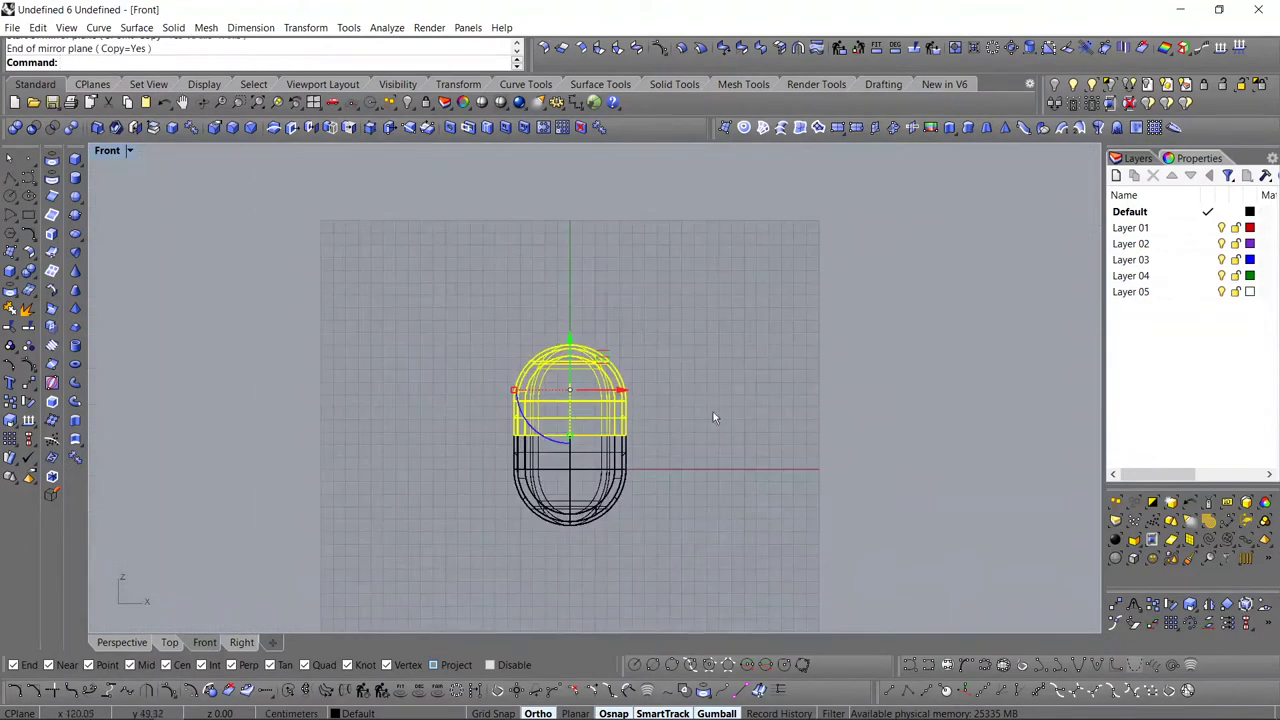
pyautogui.press('Escape')
# - Copy all the capsule pieces to Layer 05 and turn that layer off
pyautogui.moveTo(677, 306); pyautogui.dragTo(465, 531)
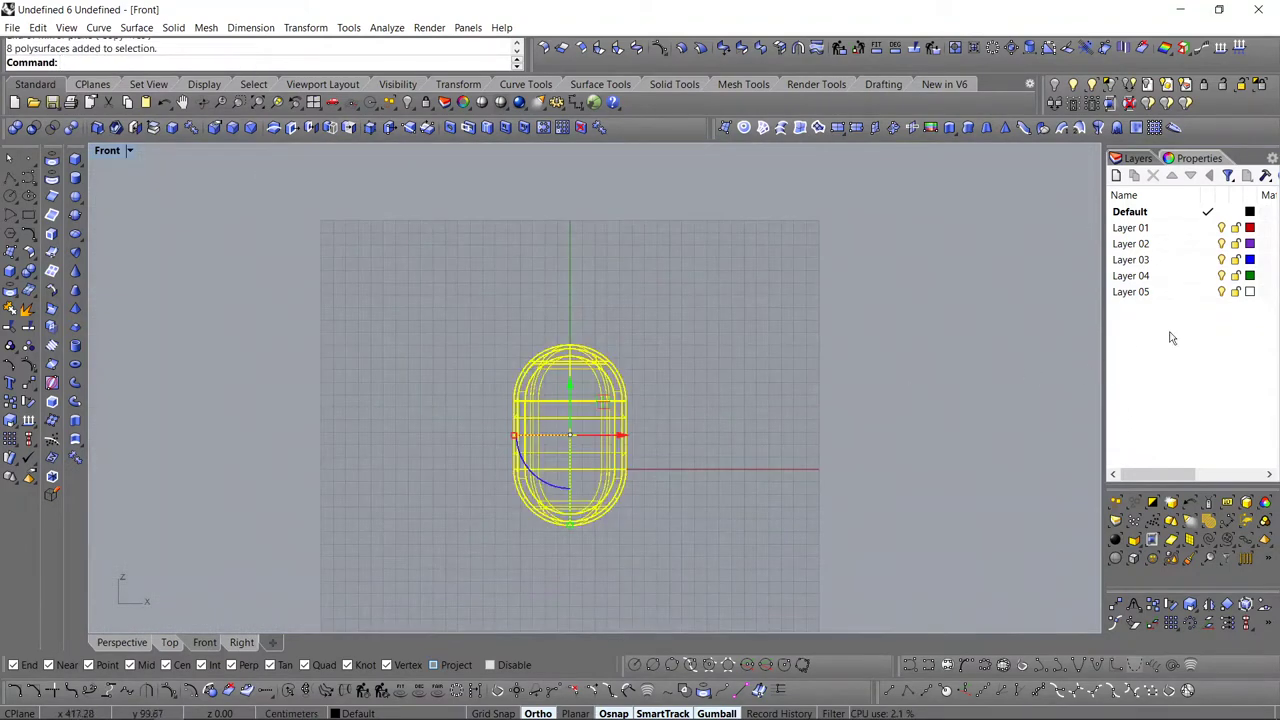
pyautogui.click(1156, 294)
pyautogui.rightClick(1150, 293)
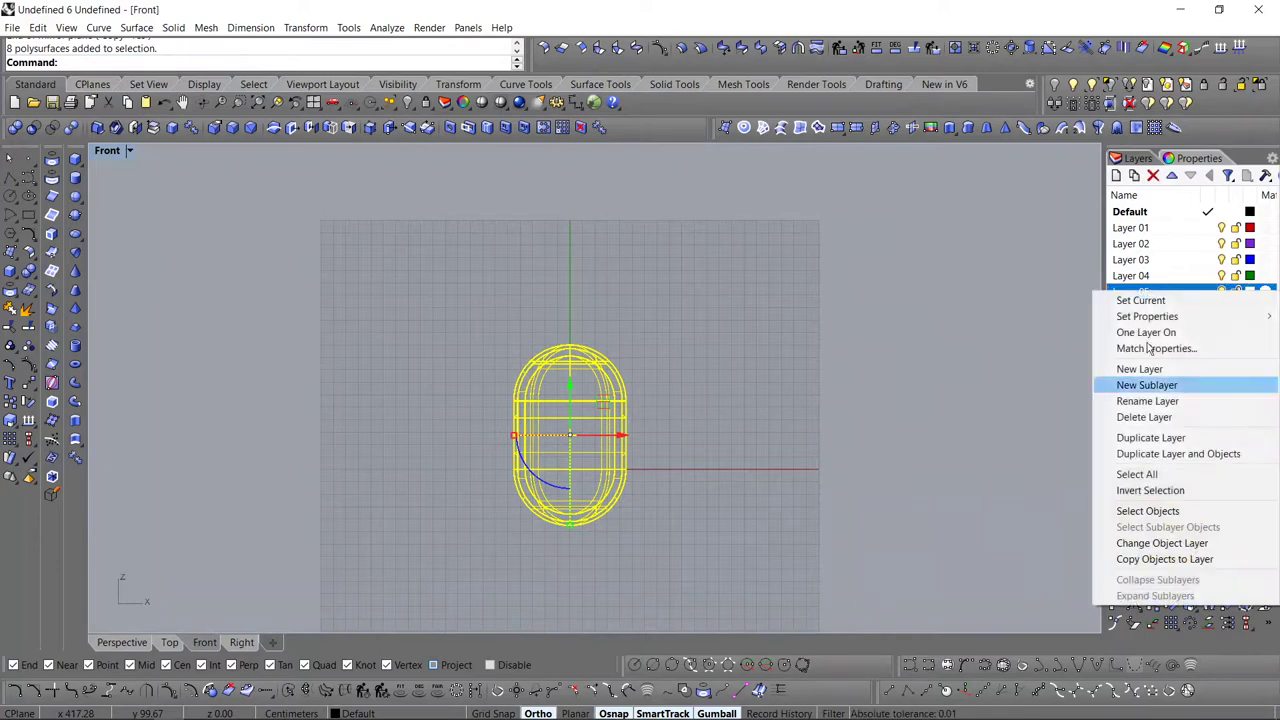
pyautogui.click(1148, 552)
pyautogui.press('Escape')
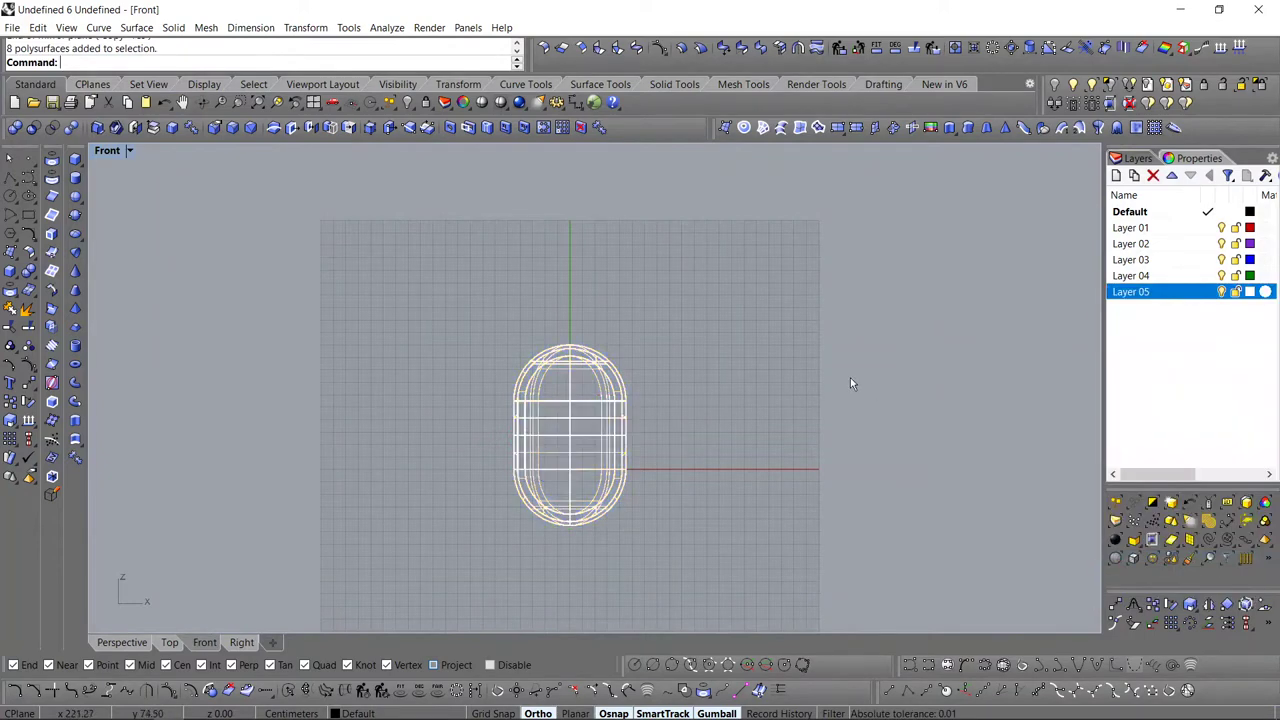
pyautogui.scroll(3, 582, 440)
pyautogui.click(659, 418)
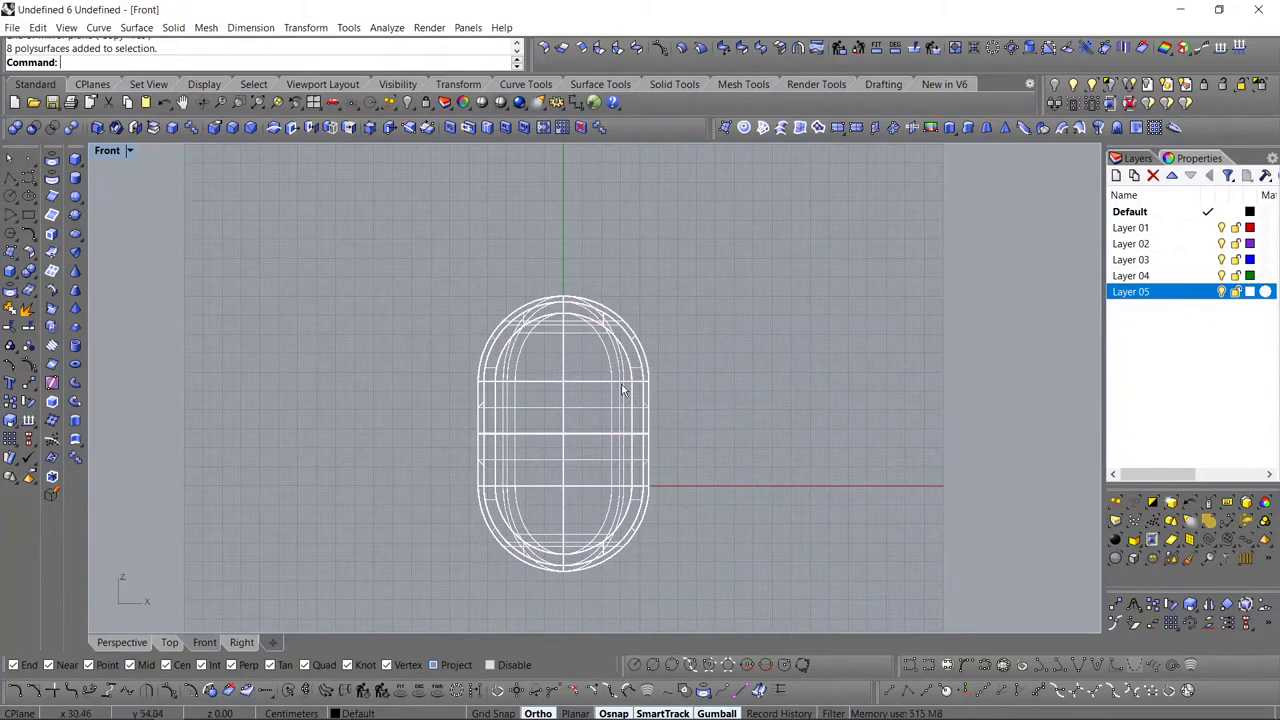
pyautogui.click(1211, 296)
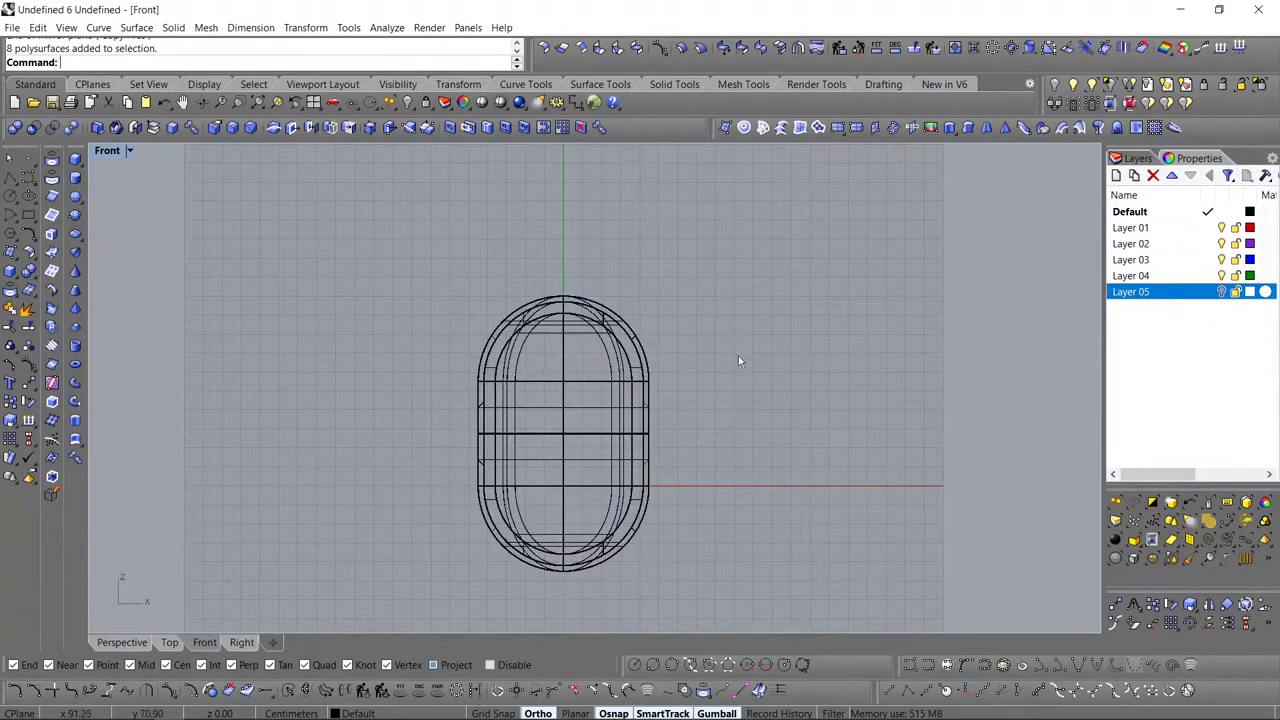
# - Try to fillet all the edges of the capsule pieces with a 4.5 cm radius
pyautogui.click(122, 642)
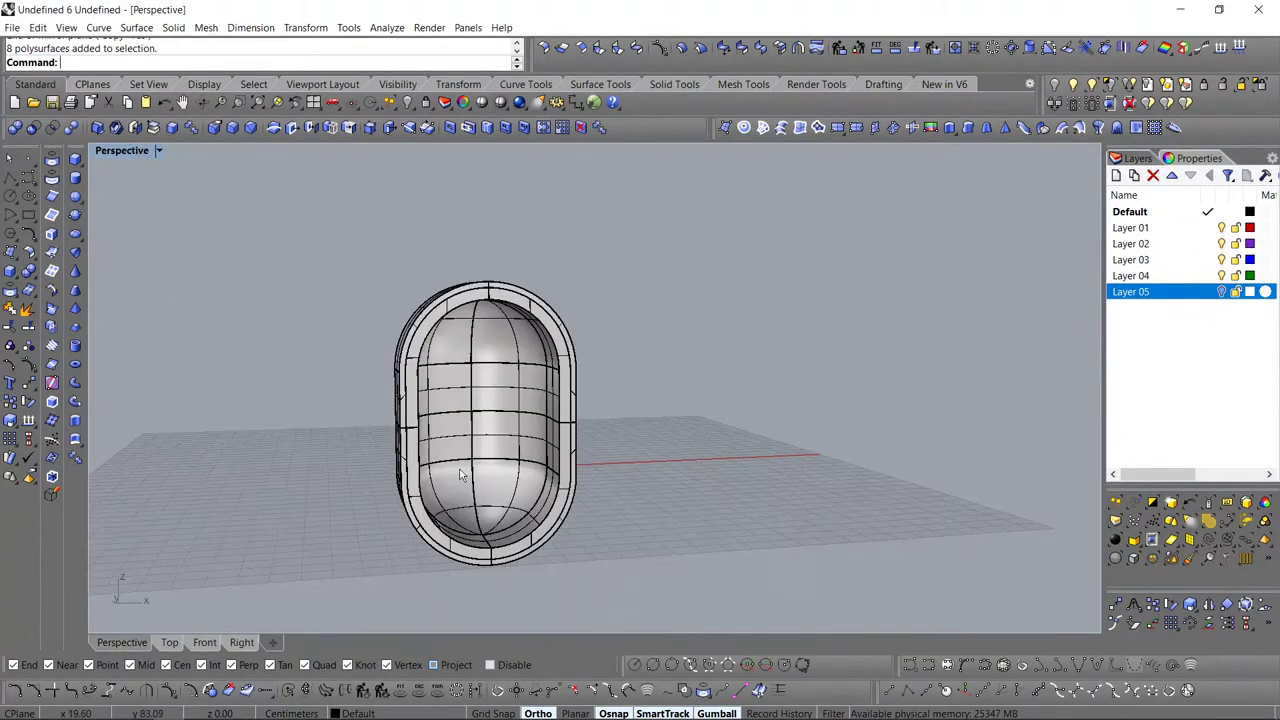
pyautogui.moveTo(450, 430)
pyautogui.mouseDown(button='right')
pyautogui.moveTo(337, 423)
pyautogui.moveTo(410, 415)
pyautogui.moveTo(437, 443)
pyautogui.mouseUp(button='right')
pyautogui.scroll(-2, 437, 443)
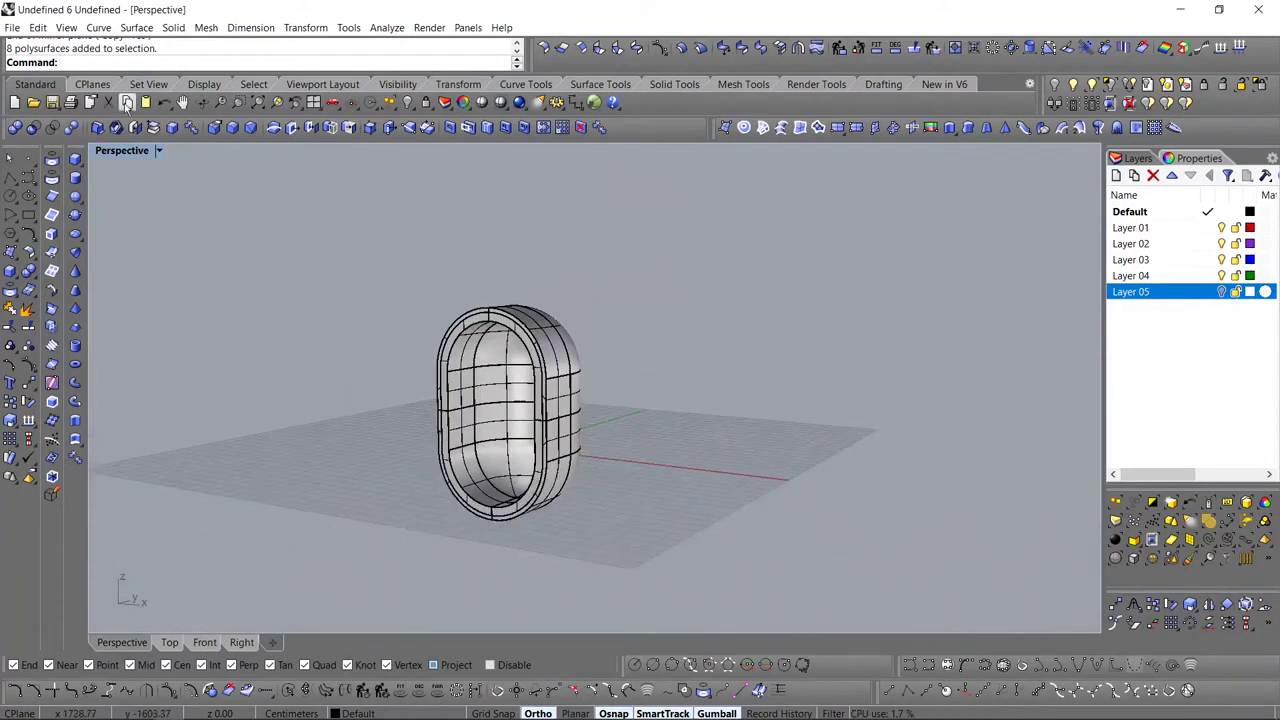
pyautogui.click(231, 128)
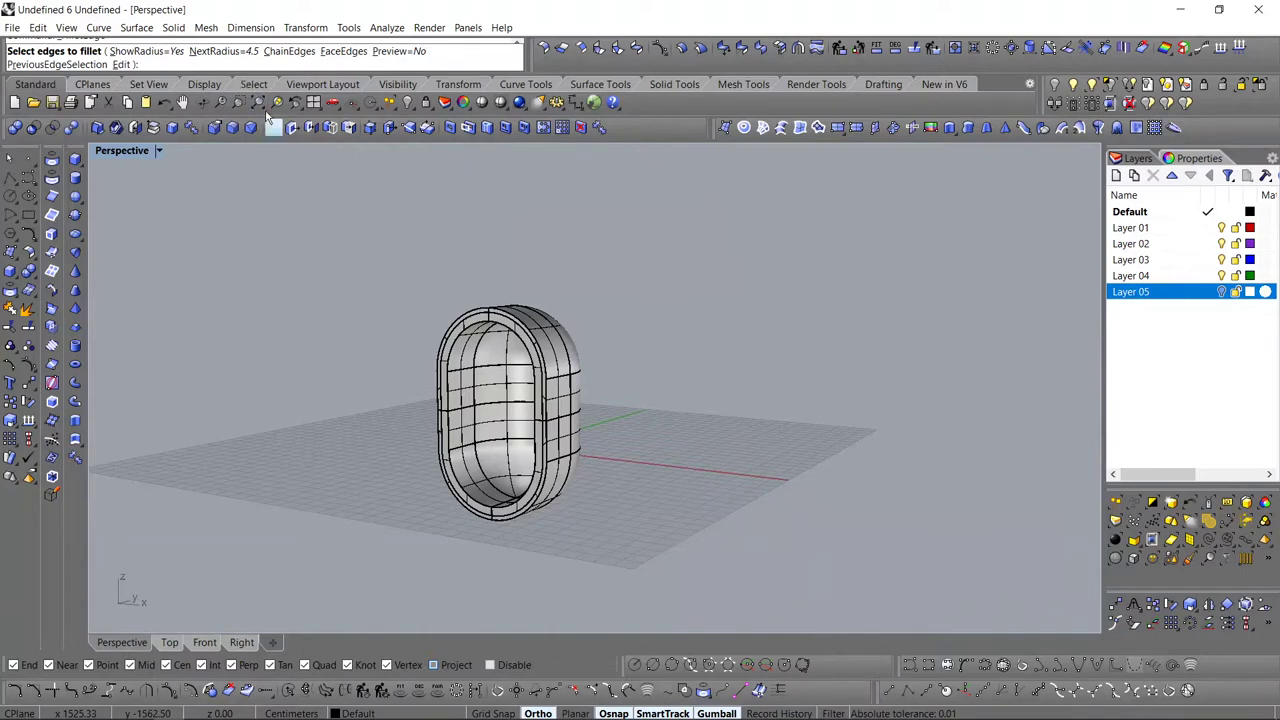
pyautogui.moveTo(314, 186); pyautogui.dragTo(634, 569)
pyautogui.press('Return')
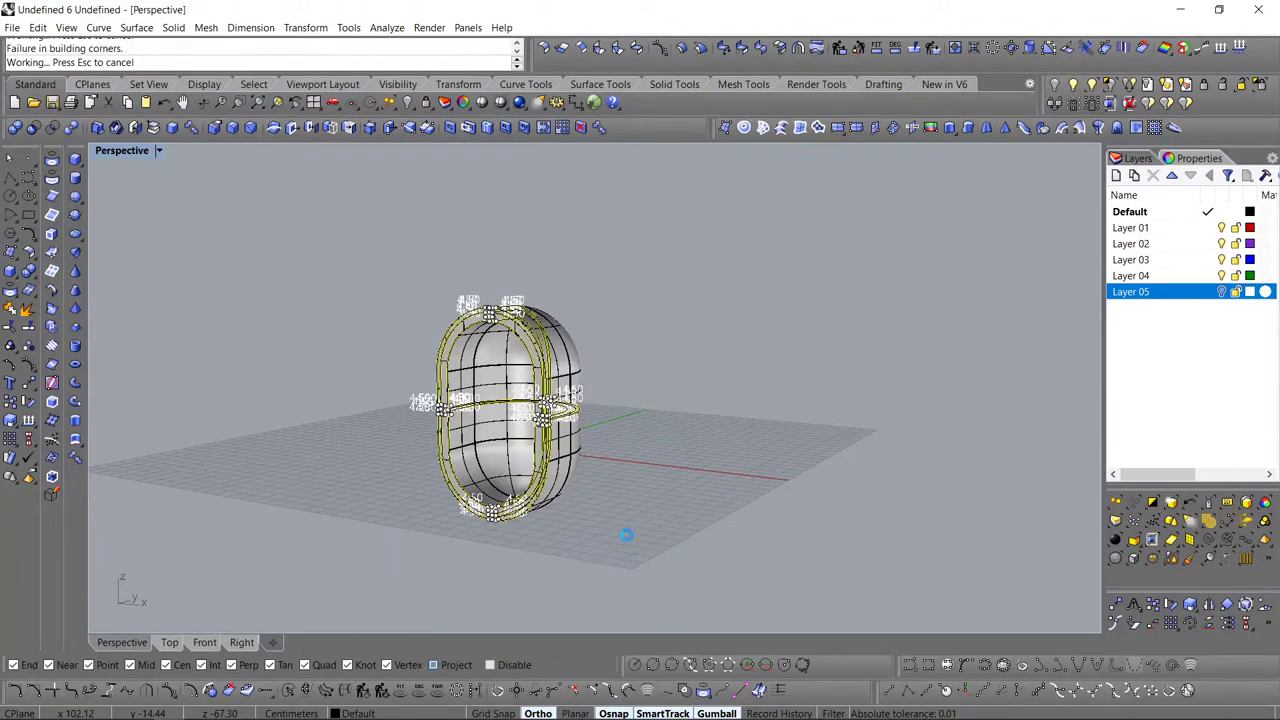
pyautogui.press('Return')
# - Fillet all the edges of the capsule pieces with a 0.5 cm radius
pyautogui.press('Return')
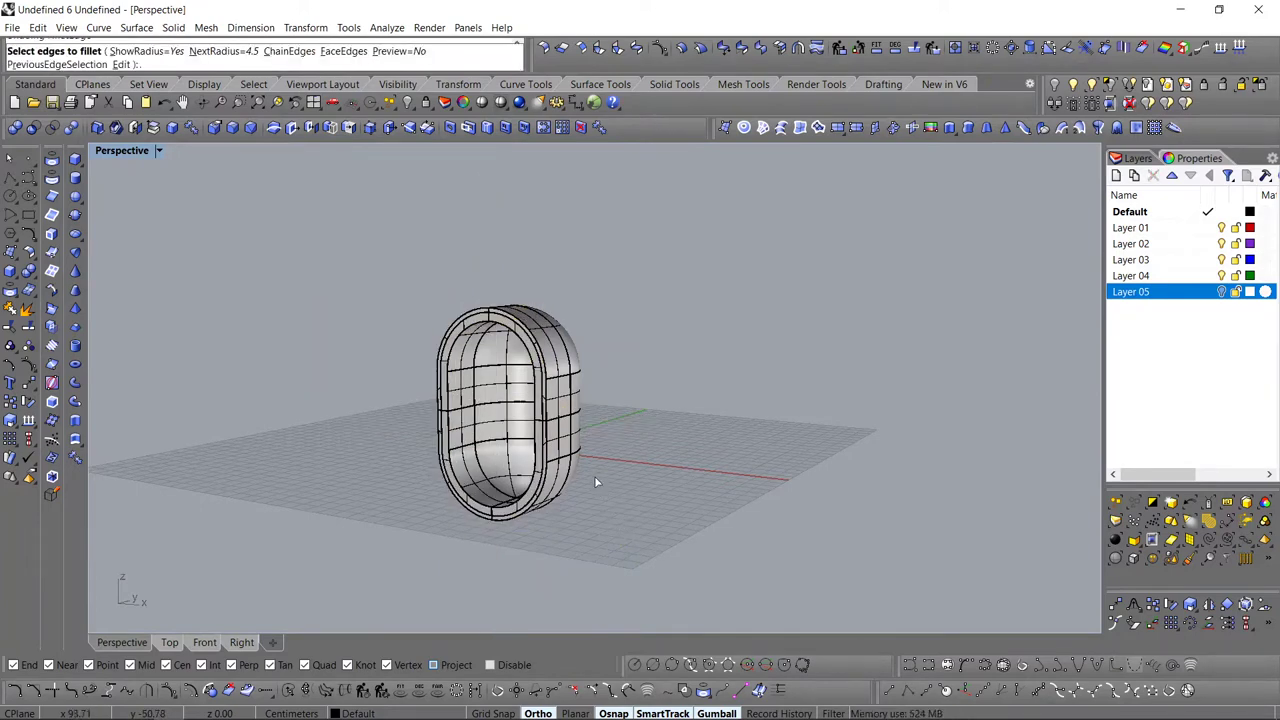
pyautogui.moveTo(360, 216); pyautogui.dragTo(608, 586)
pyautogui.press('Return')
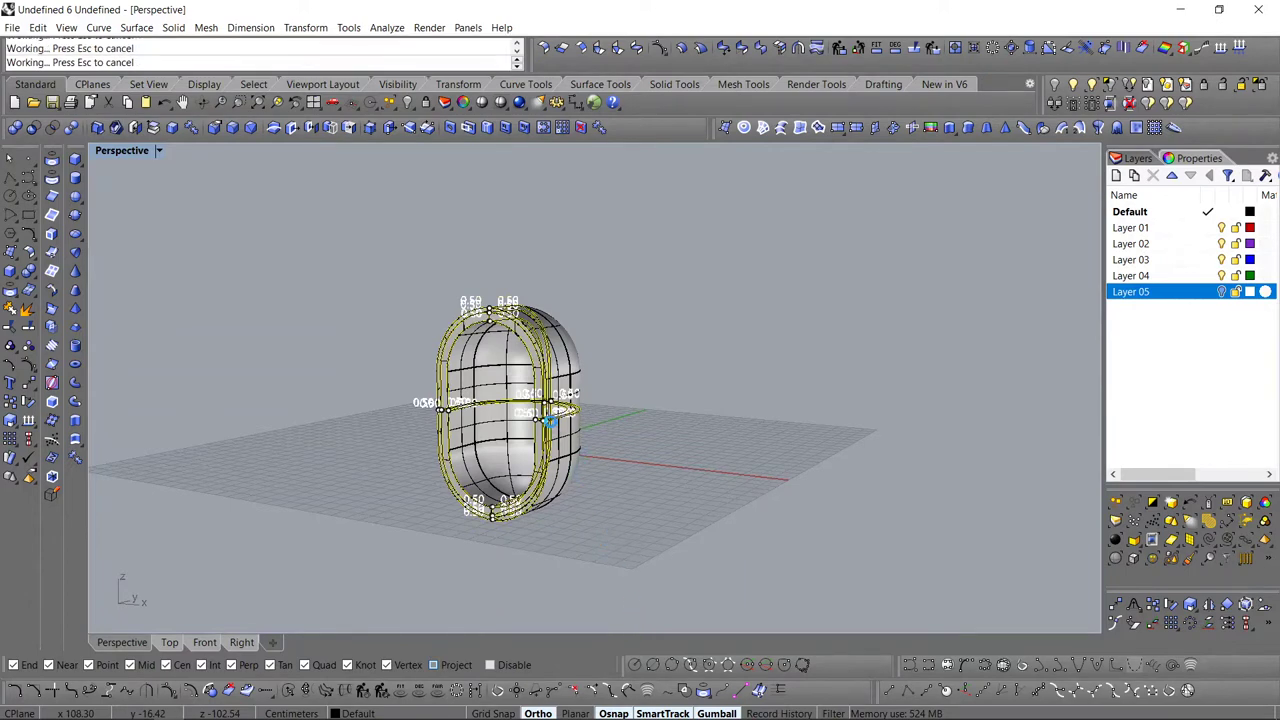
pyautogui.press('Return')
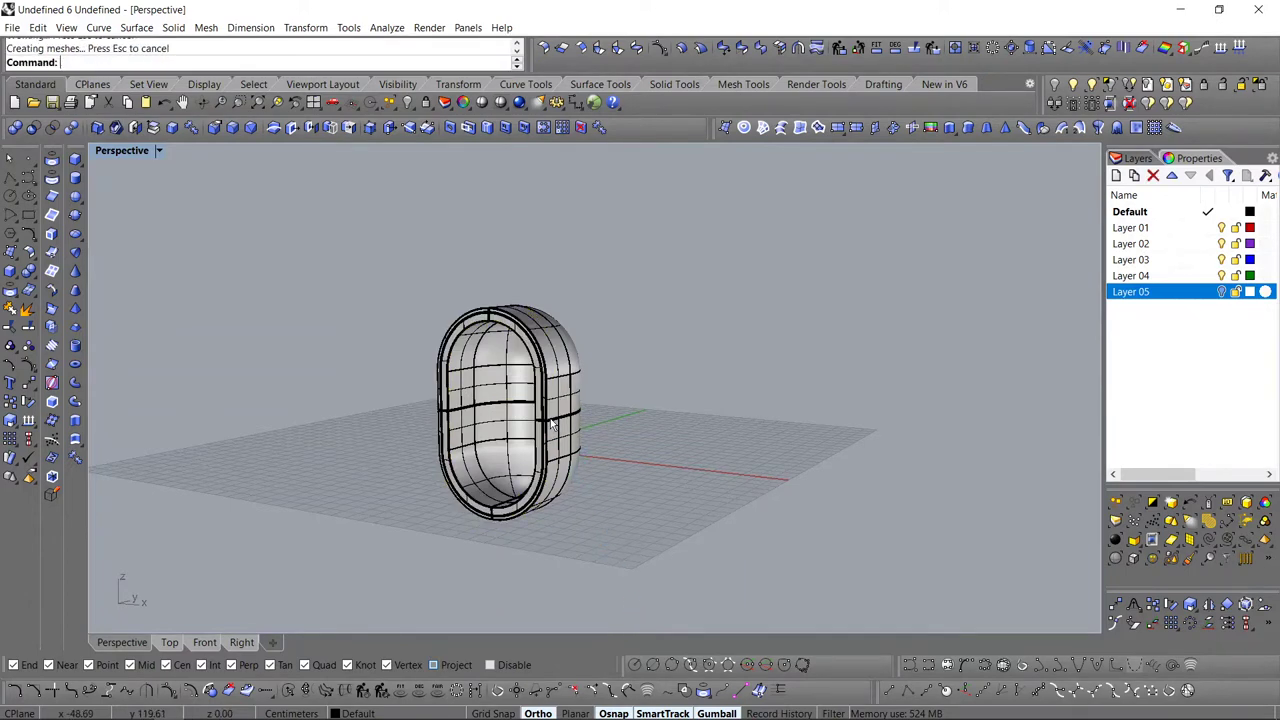
# - Create a sphere of 36 cm radius in the Top view, centred on the lining's arc centre at the origin
pyautogui.scroll(5, 549, 418)
pyautogui.moveTo(493, 438); pyautogui.dragTo(487, 481, button='right')
pyautogui.scroll(2, 424, 530)
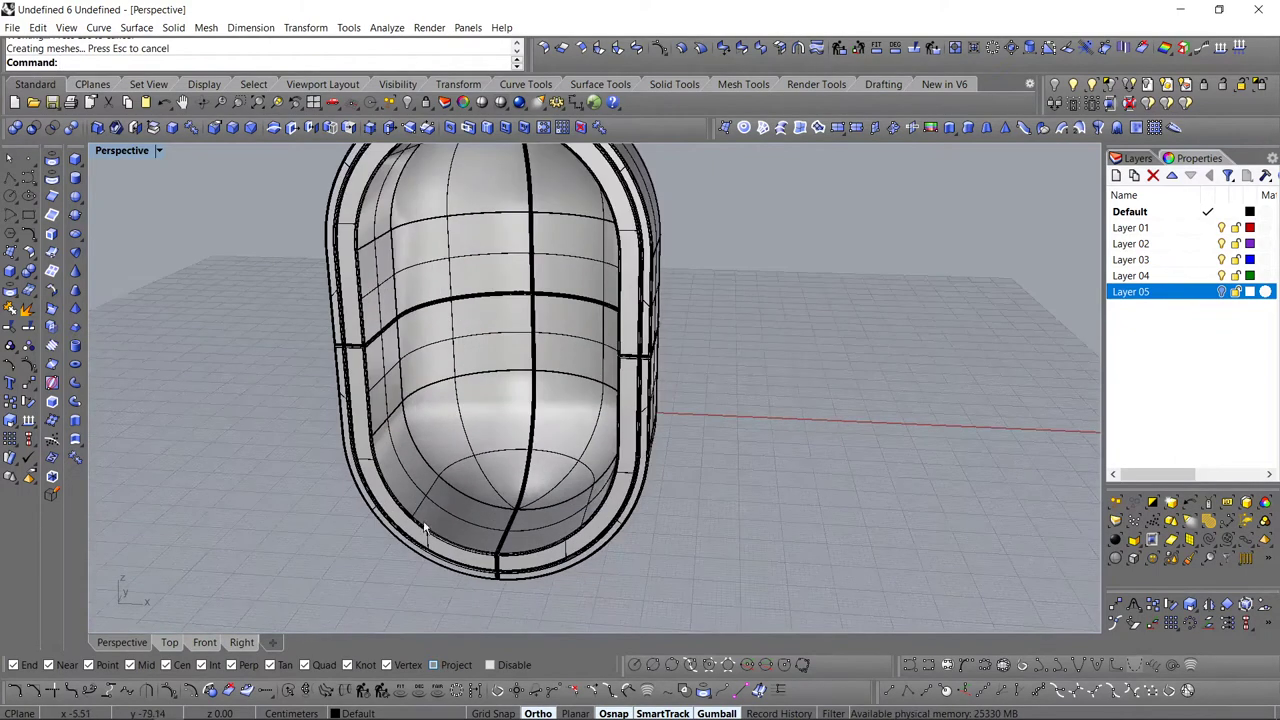
pyautogui.click(170, 642)
pyautogui.scroll(5, 514, 380)
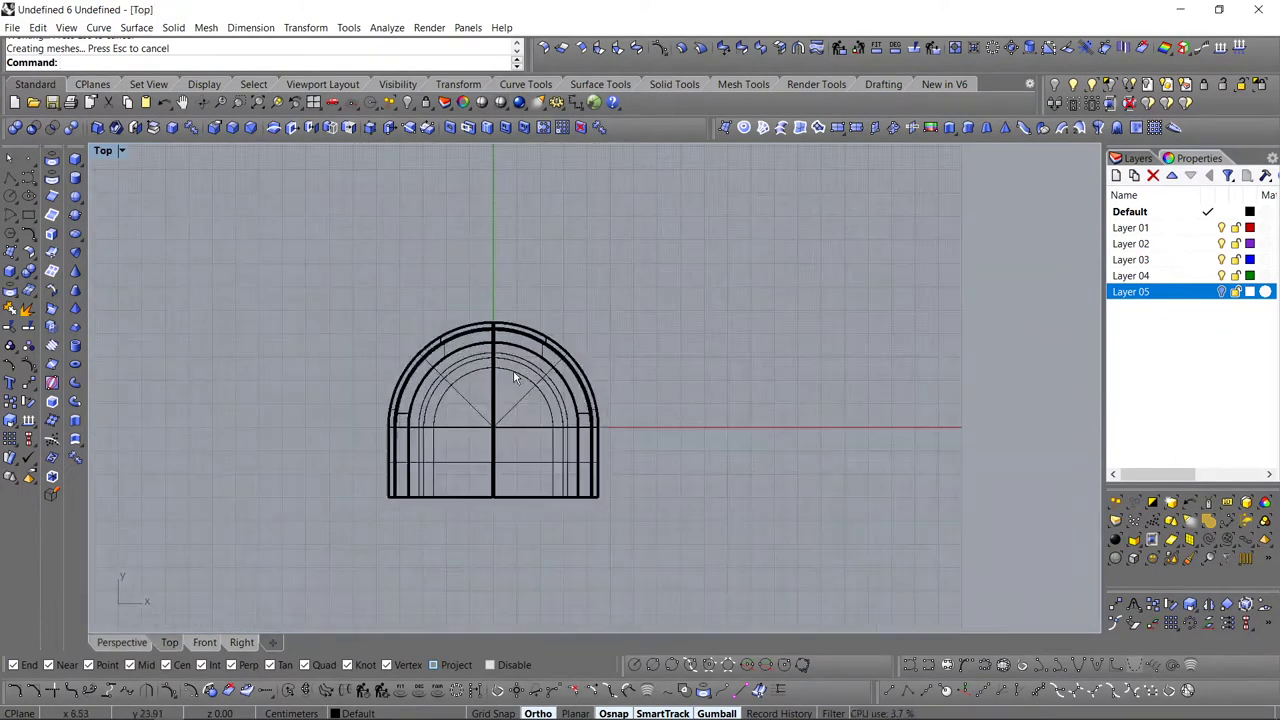
pyautogui.click(75, 196)
pyautogui.scroll(1, 352, 388)
pyautogui.scroll(1, 352, 388)
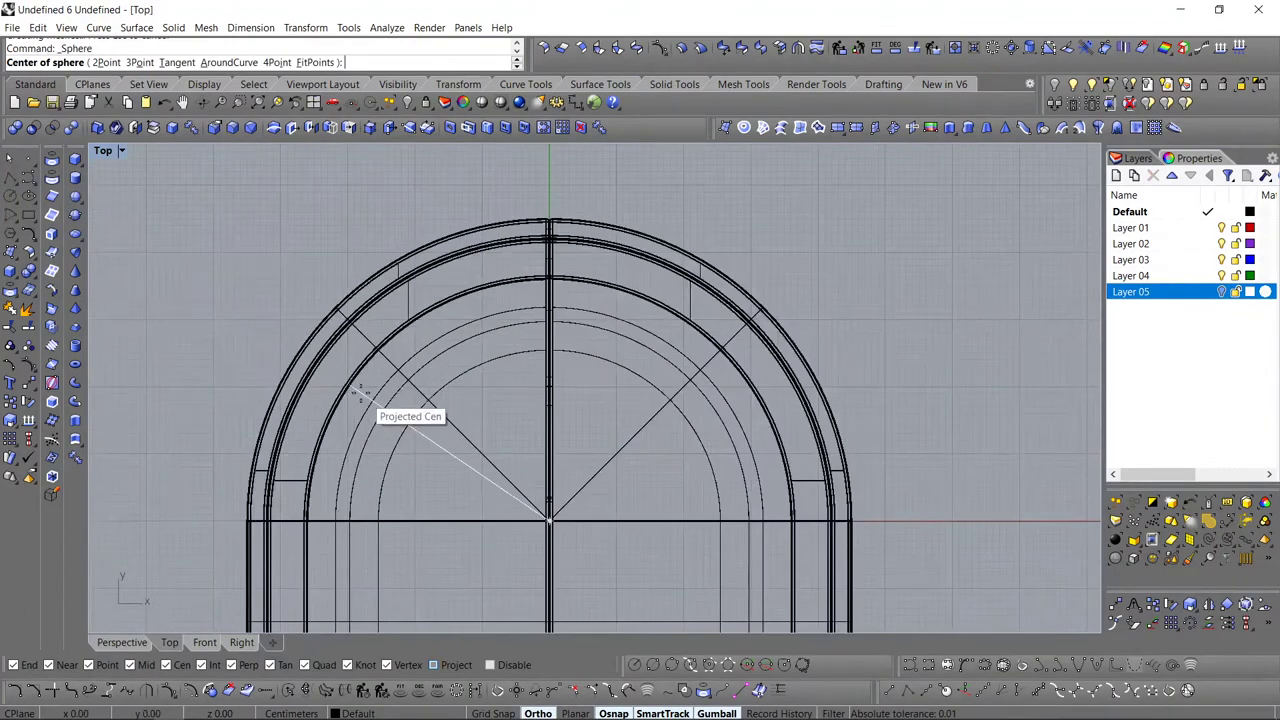
pyautogui.click(352, 388)
pyautogui.press('Return')
pyautogui.scroll(-3, 352, 388)
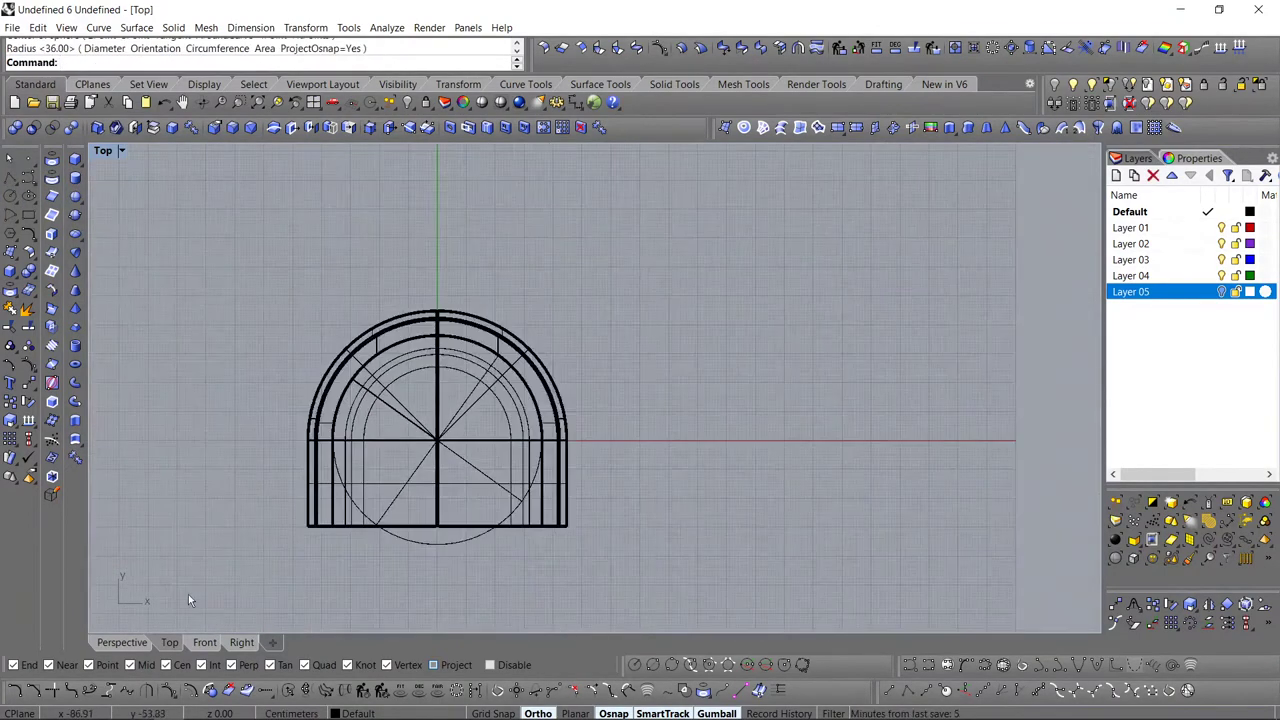
# - Examine the sphere's position inside the capsule in the Perspective, Front and Right views
pyautogui.click(121, 642)
pyautogui.scroll(2, 484, 450)
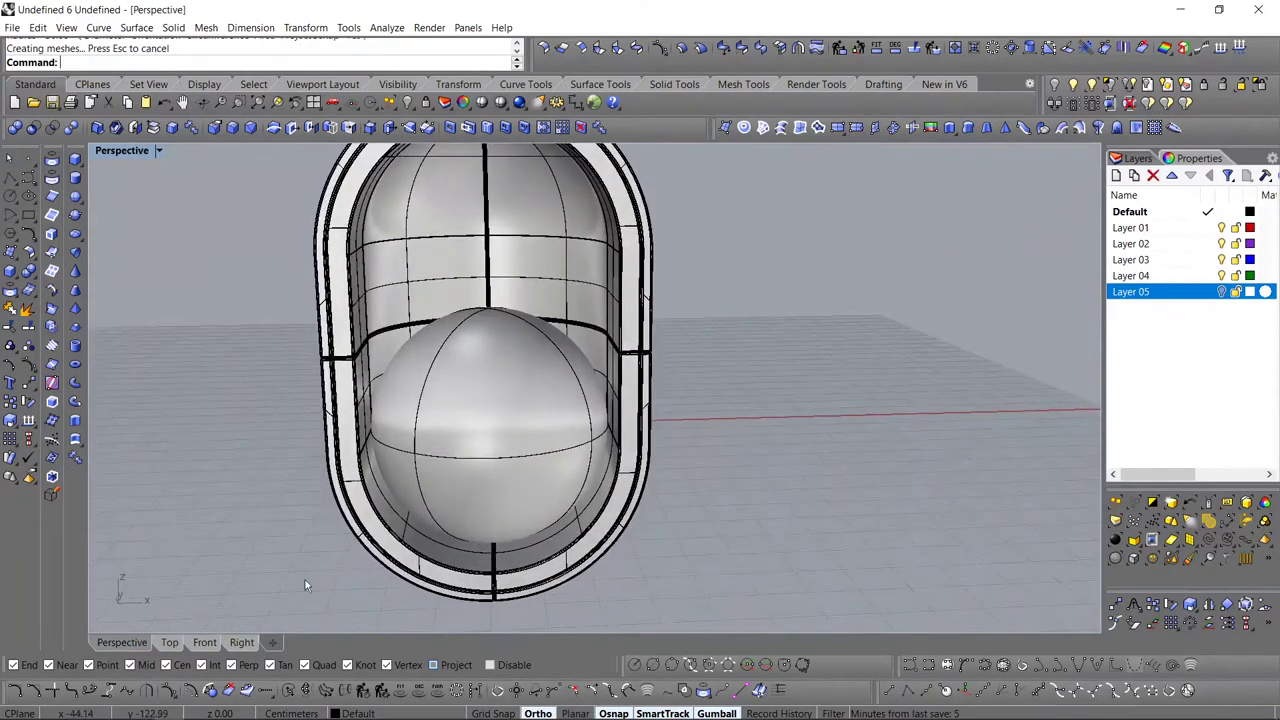
pyautogui.click(204, 642)
pyautogui.scroll(-3, 440, 453)
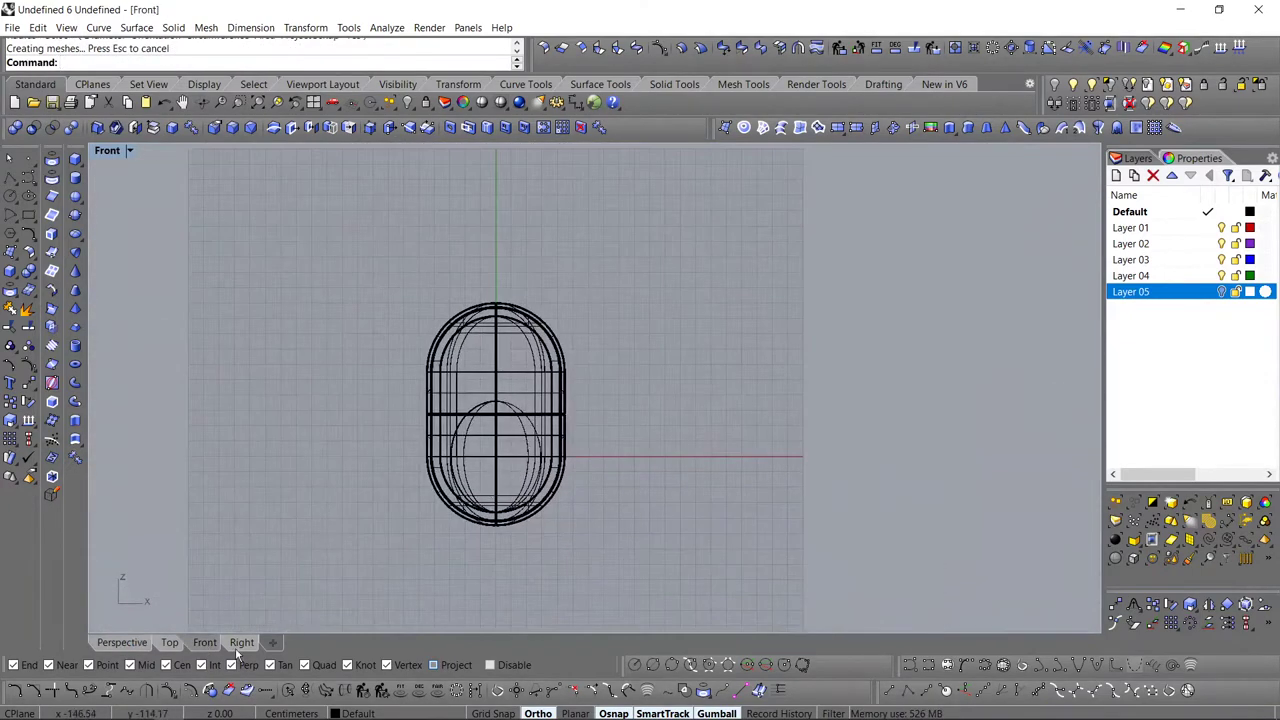
pyautogui.click(241, 642)
pyautogui.scroll(5, 440, 490)
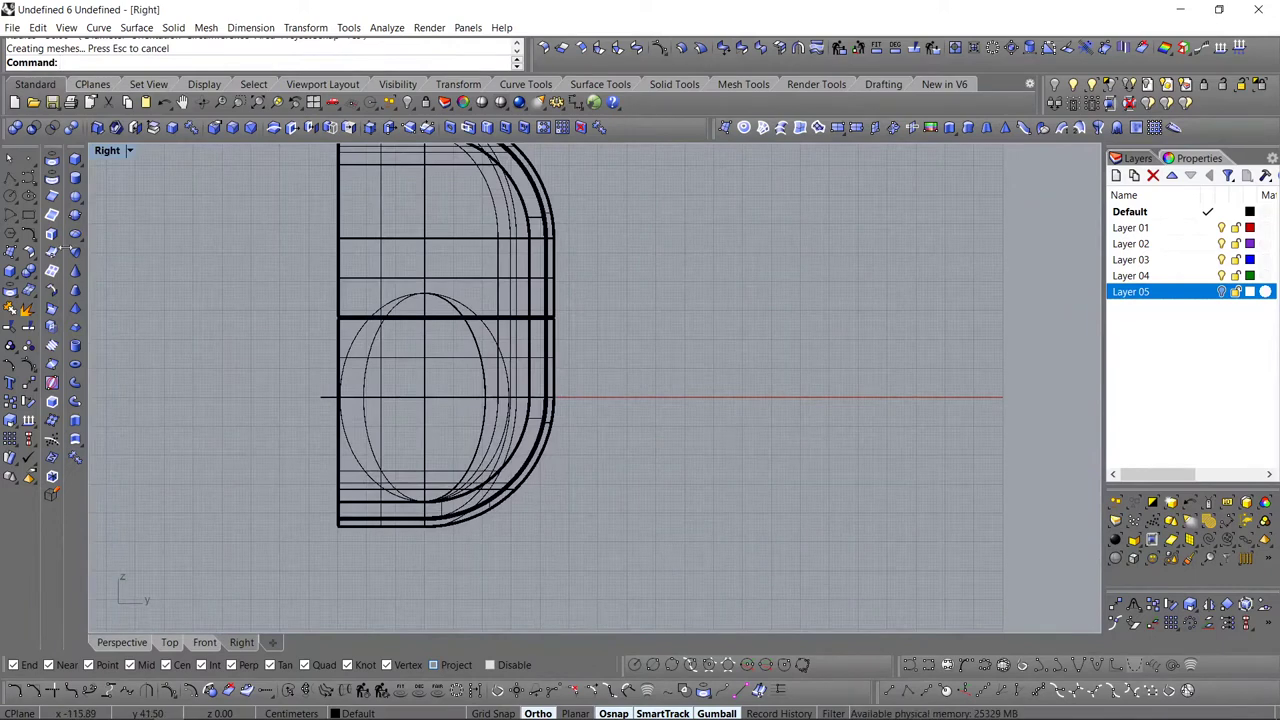
pyautogui.click(322, 398)
pyautogui.click(301, 420)
# - Draw a horizontal line across the lower part of the sphere in the Right view, extending past both sides of the capsule
pyautogui.moveTo(124, 386); pyautogui.dragTo(196, 386, button='right')
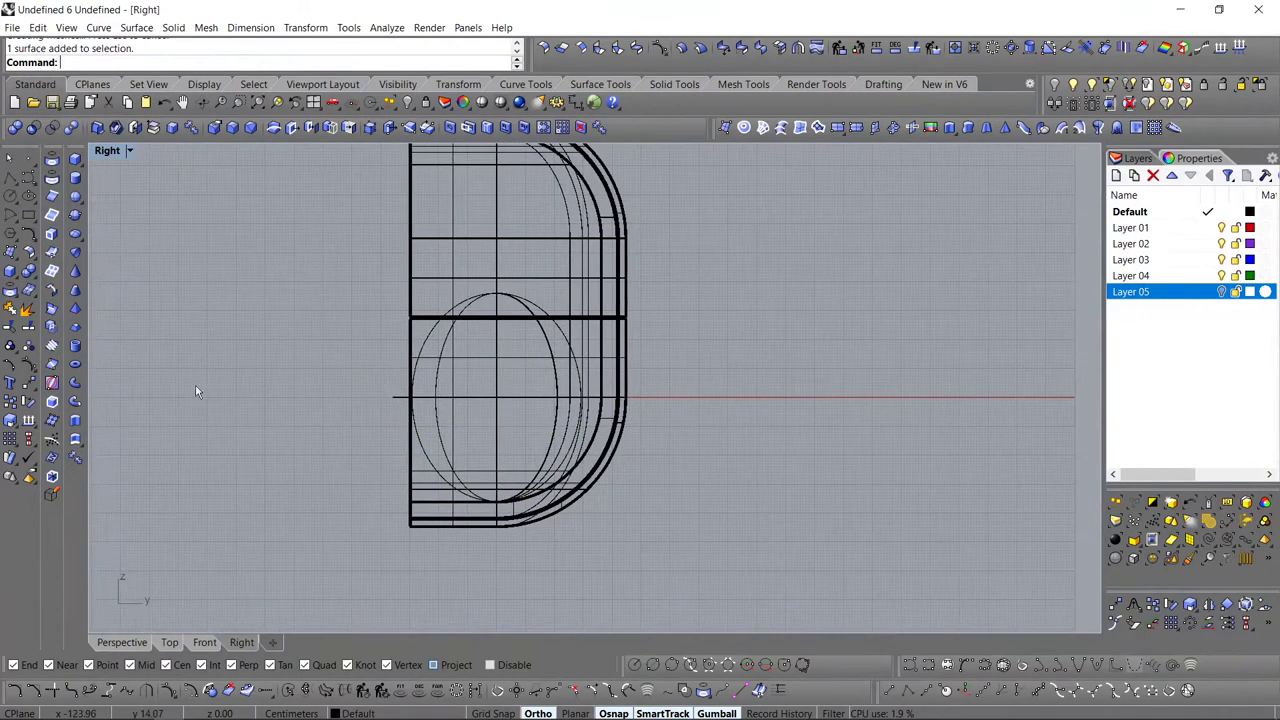
pyautogui.click(9, 177)
pyautogui.scroll(1, 264, 397)
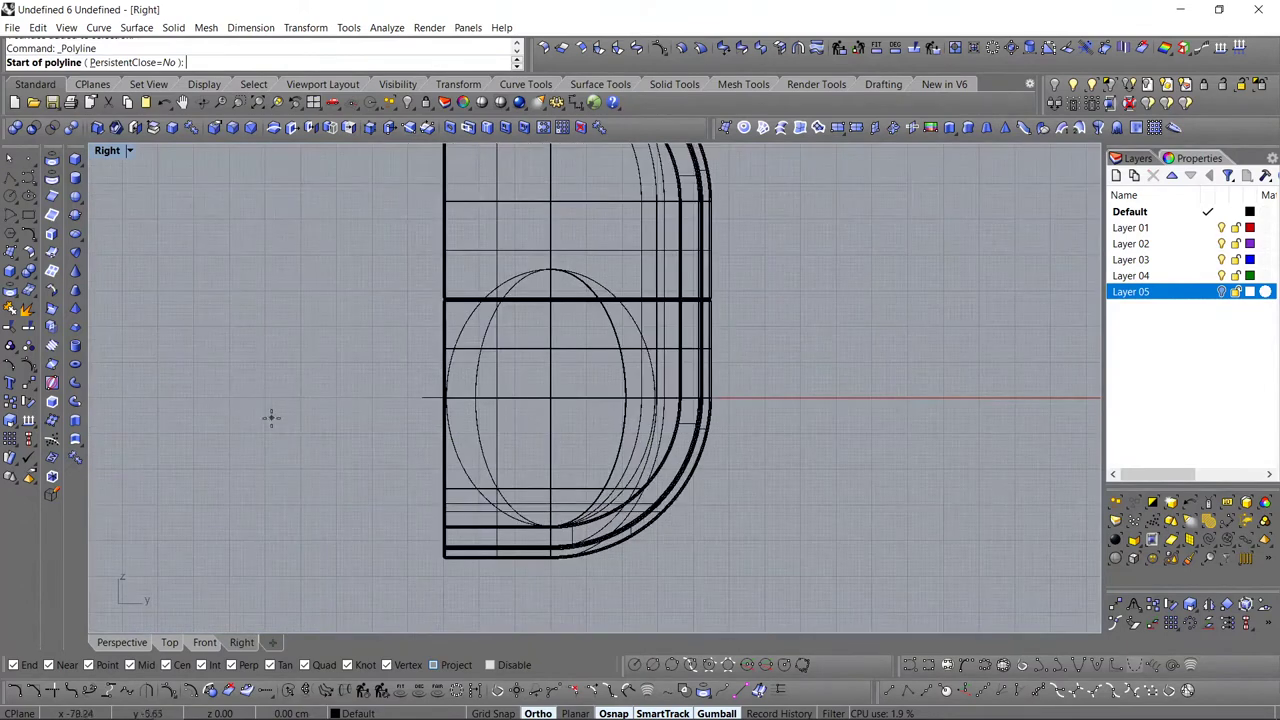
pyautogui.click(321, 454)
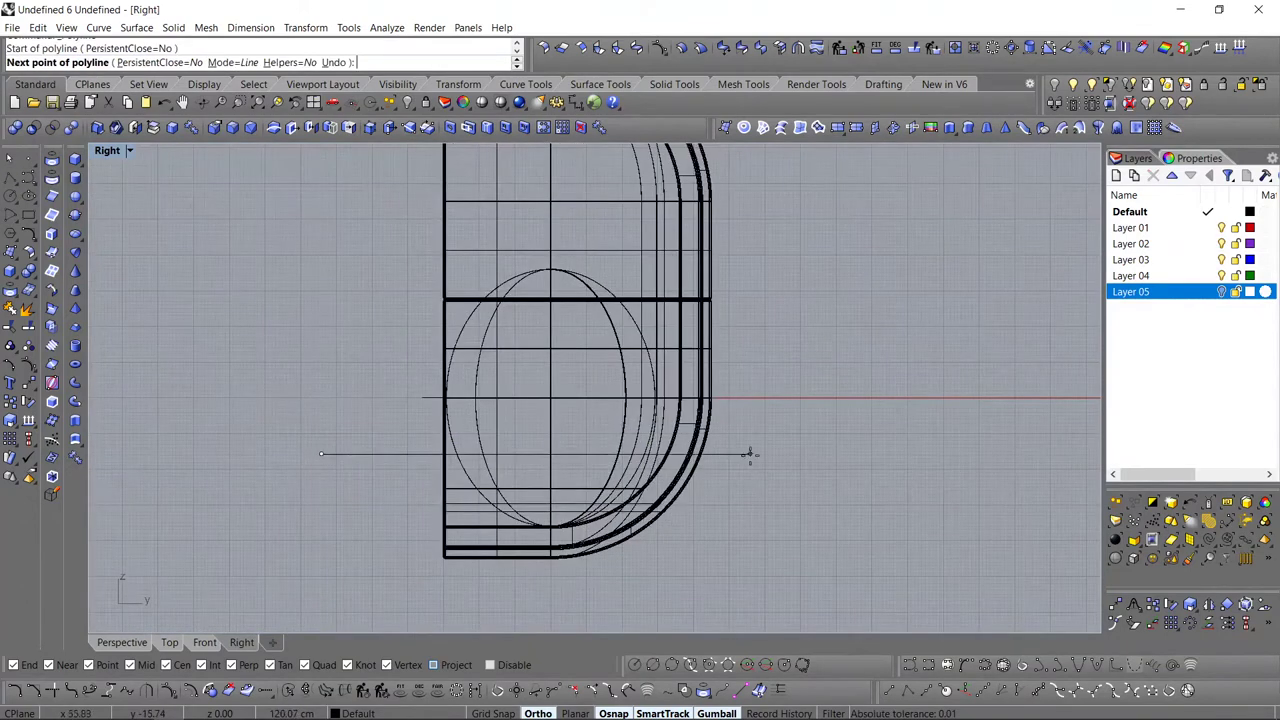
pyautogui.rightClick(852, 453)
pyautogui.rightClick(848, 456)
pyautogui.click(825, 471)
pyautogui.click(278, 472)
pyautogui.rightClick(278, 472)
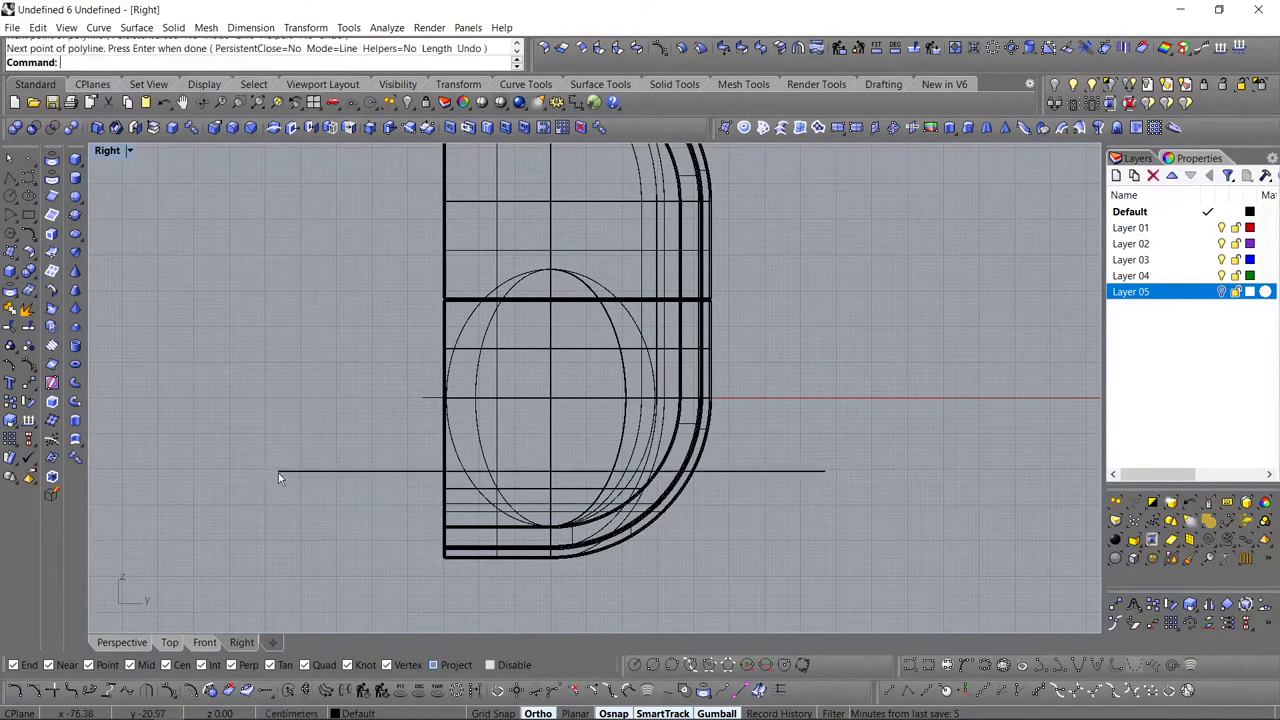
# - Trim away the part of the sphere above the horizontal line and delete the line
pyautogui.press('Return')
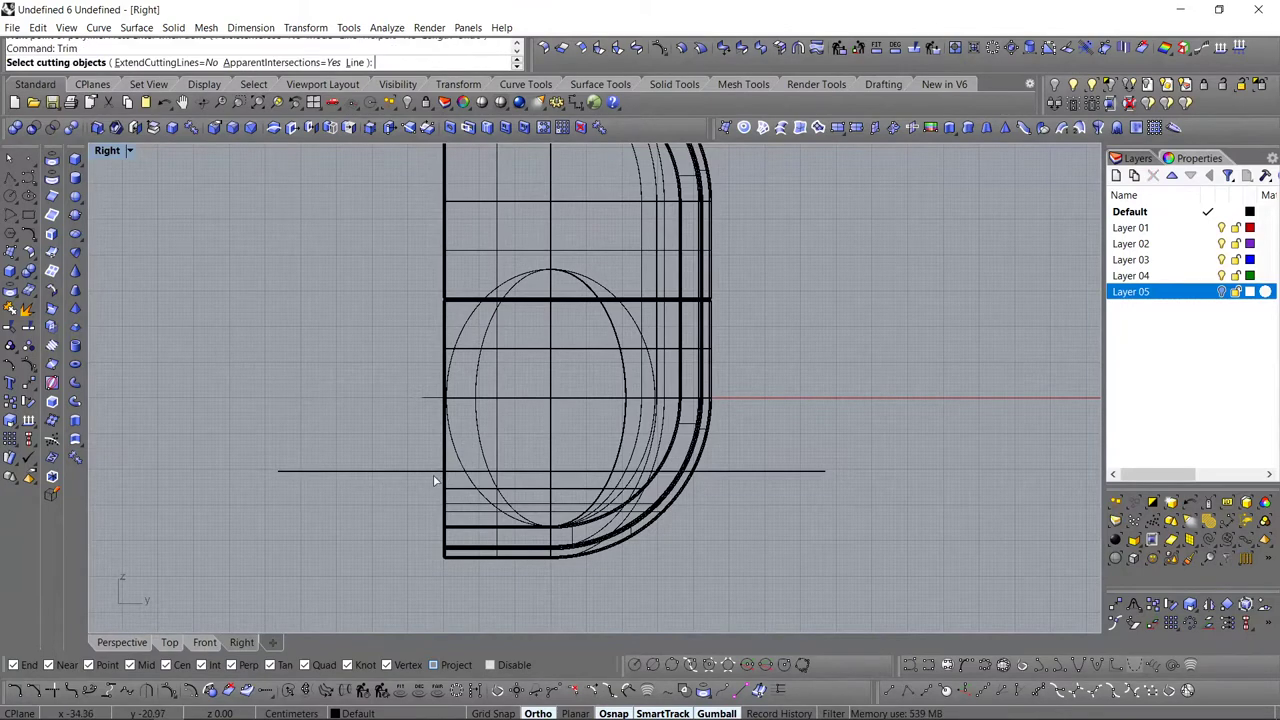
pyautogui.click(435, 472)
pyautogui.press('Return')
pyautogui.click(480, 446)
pyautogui.press('Return')
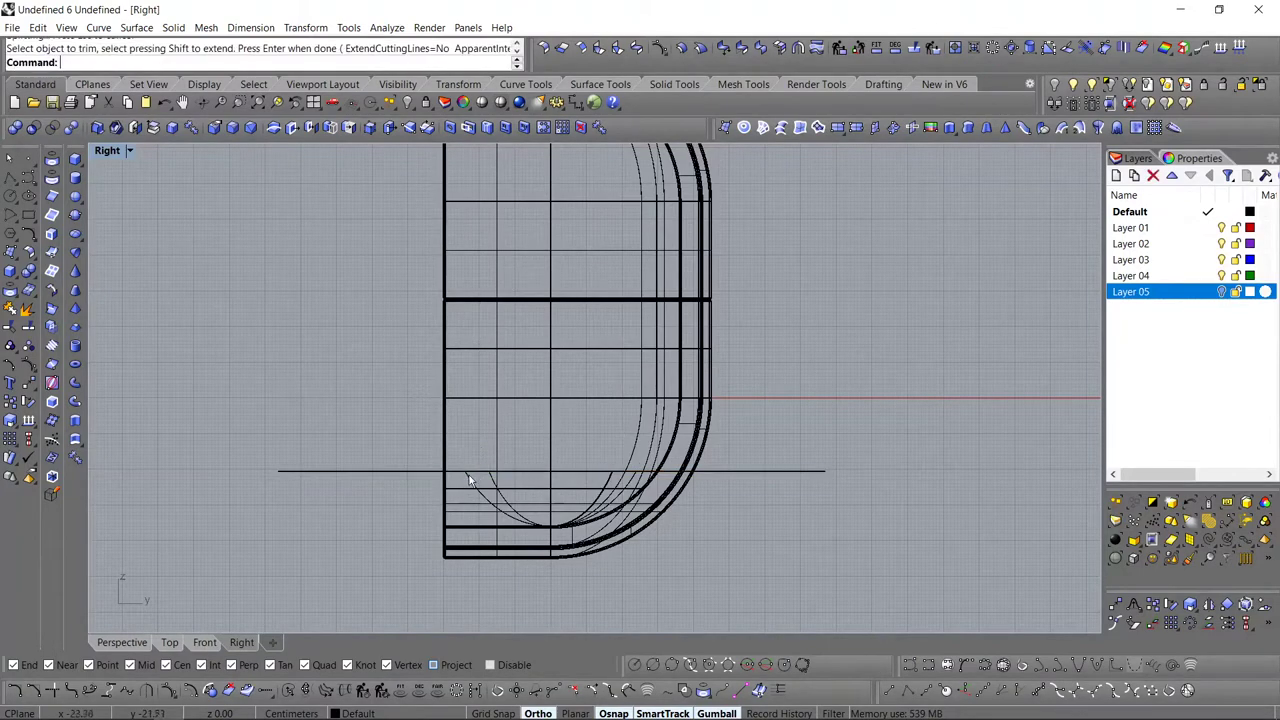
pyautogui.click(360, 472)
pyautogui.press('Delete')
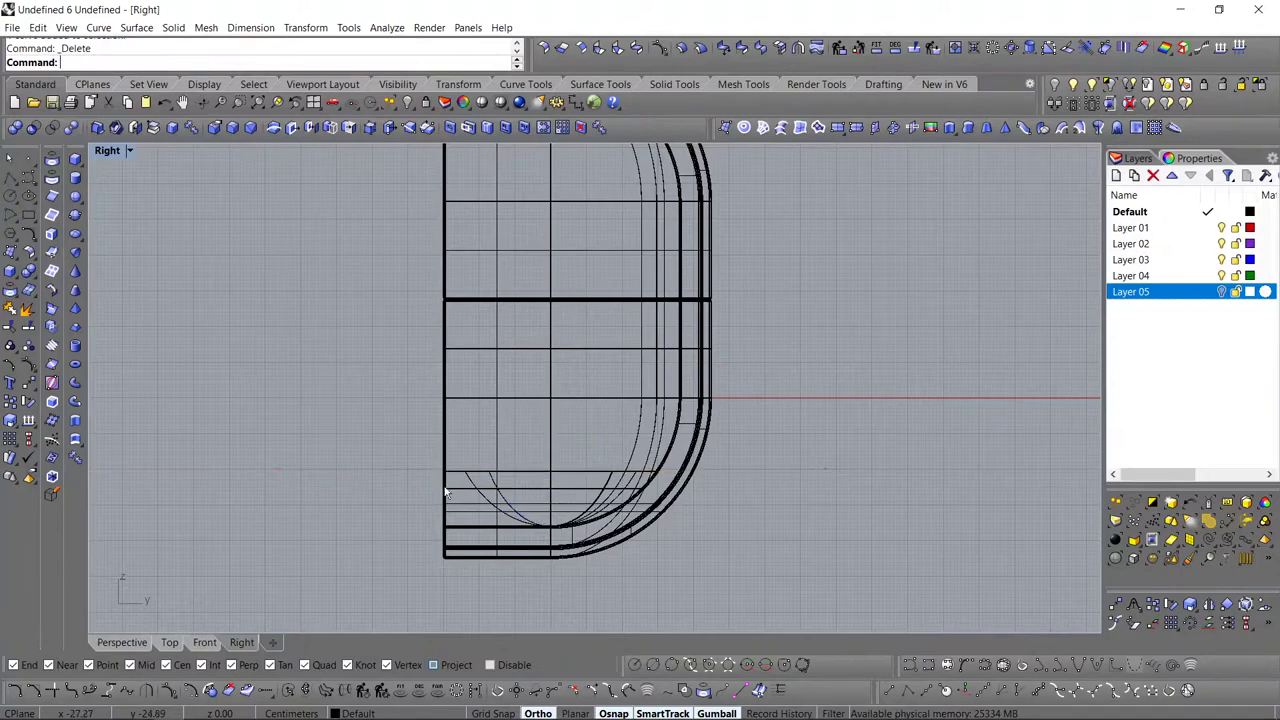
# - Cap the open top of the trimmed sphere to make a closed solid bowl
pyautogui.click(470, 490)
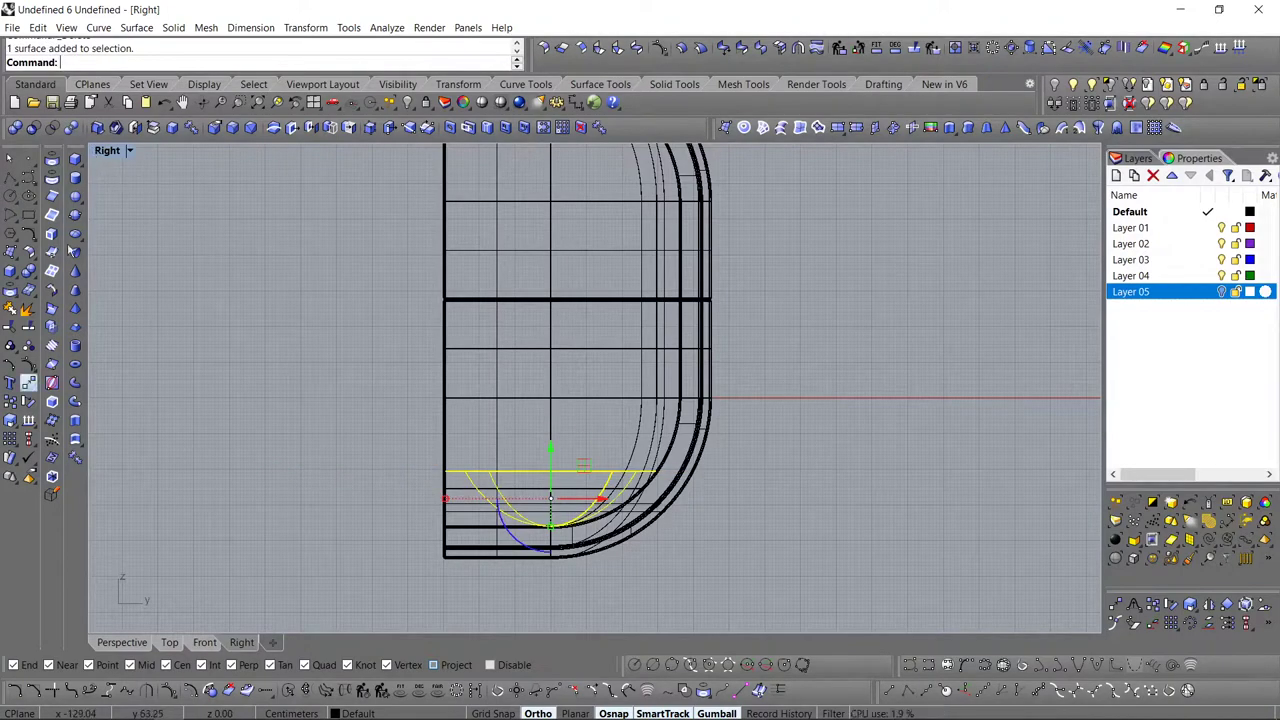
pyautogui.click(124, 643)
pyautogui.moveTo(460, 467); pyautogui.dragTo(472, 515, button='right')
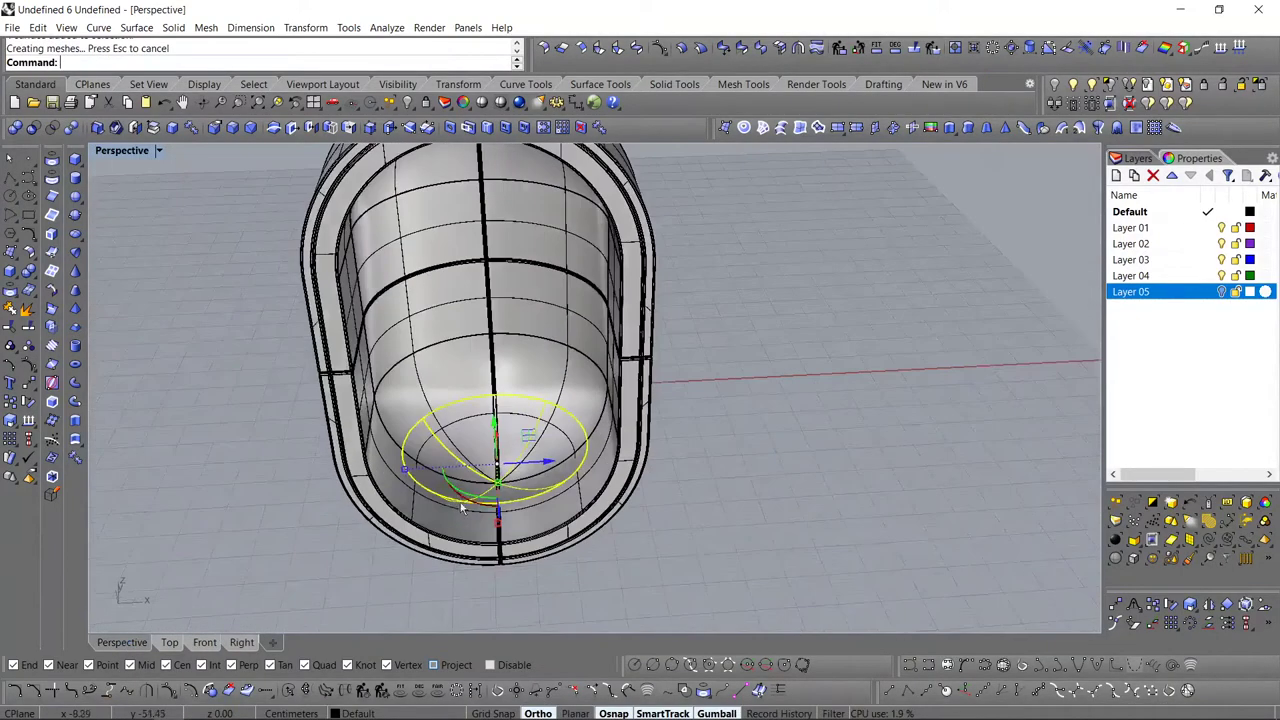
pyautogui.scroll(6, 465, 480)
pyautogui.moveTo(615, 460); pyautogui.dragTo(550, 456, button='right')
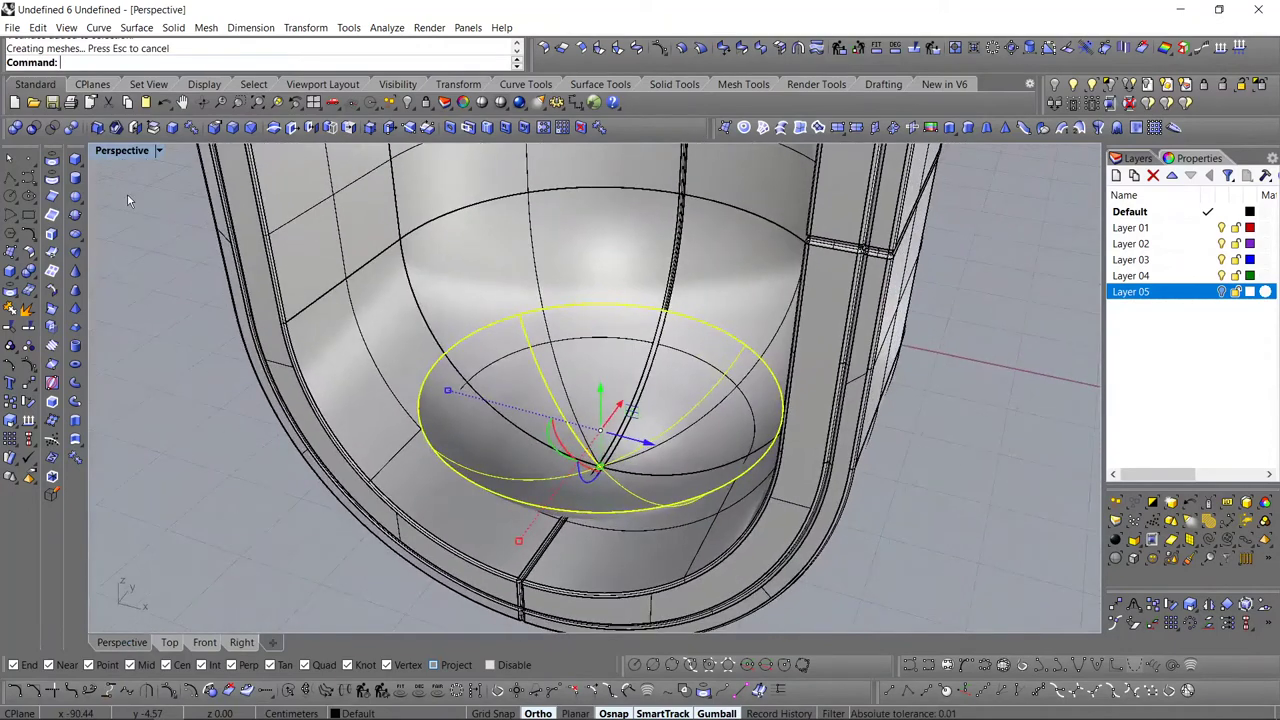
pyautogui.click(138, 131)
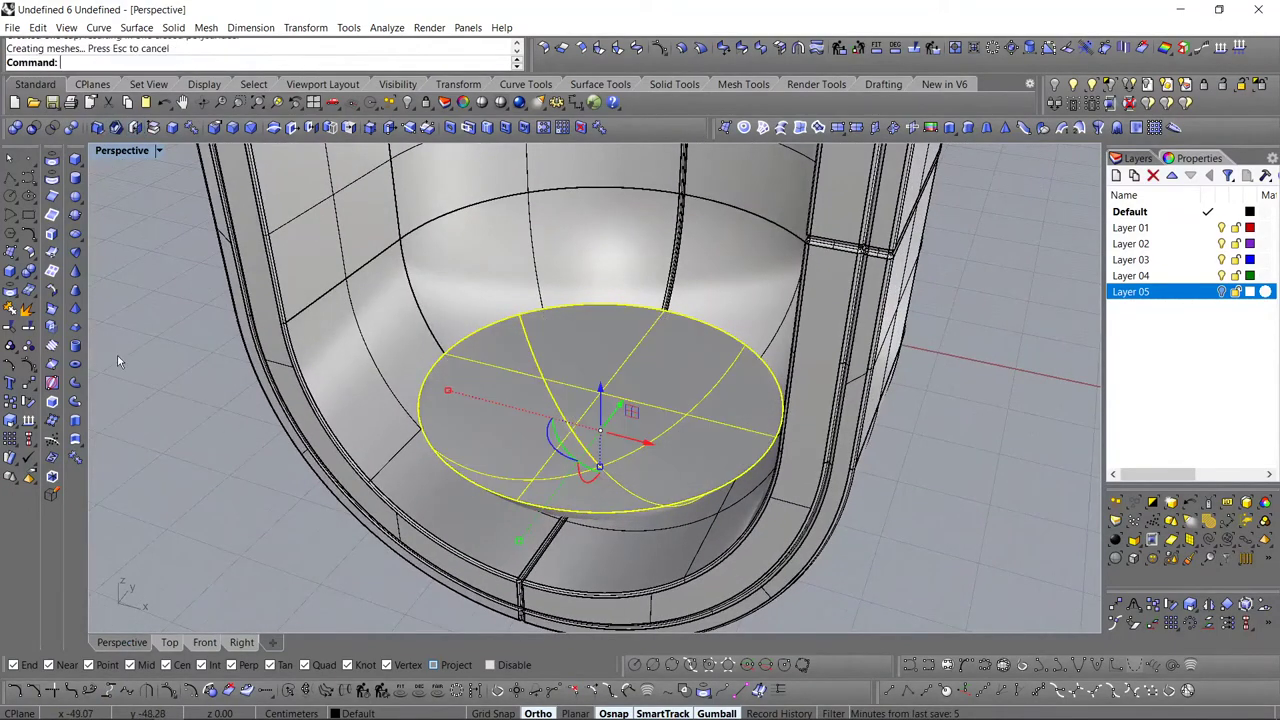
# - Isolate the capped bowl by hiding all other objects, viewed from the Top
pyautogui.click(121, 361)
pyautogui.moveTo(321, 429); pyautogui.dragTo(351, 374, button='right')
pyautogui.keyDown('shift'); pyautogui.moveTo(422, 430); pyautogui.dragTo(434, 363, button='right'); pyautogui.keyUp('shift')
pyautogui.click(438, 429)
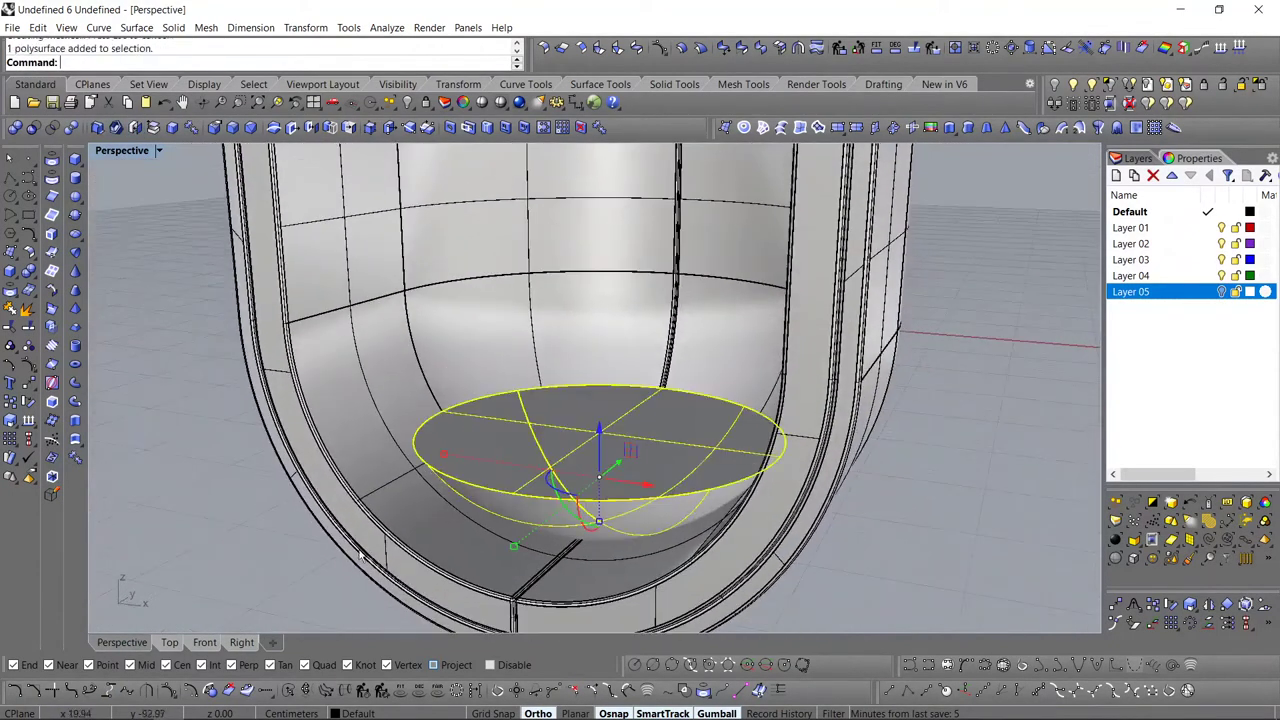
pyautogui.click(174, 643)
pyautogui.scroll(3, 350, 470)
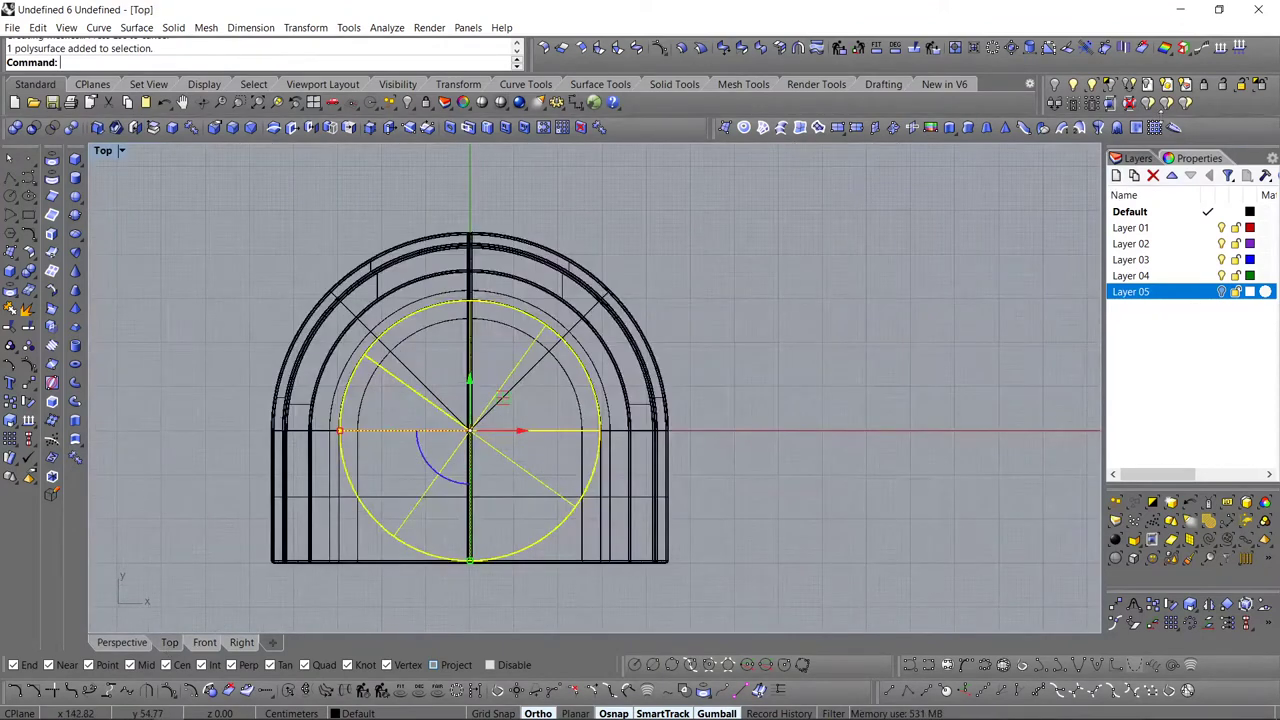
pyautogui.click(1110, 84)
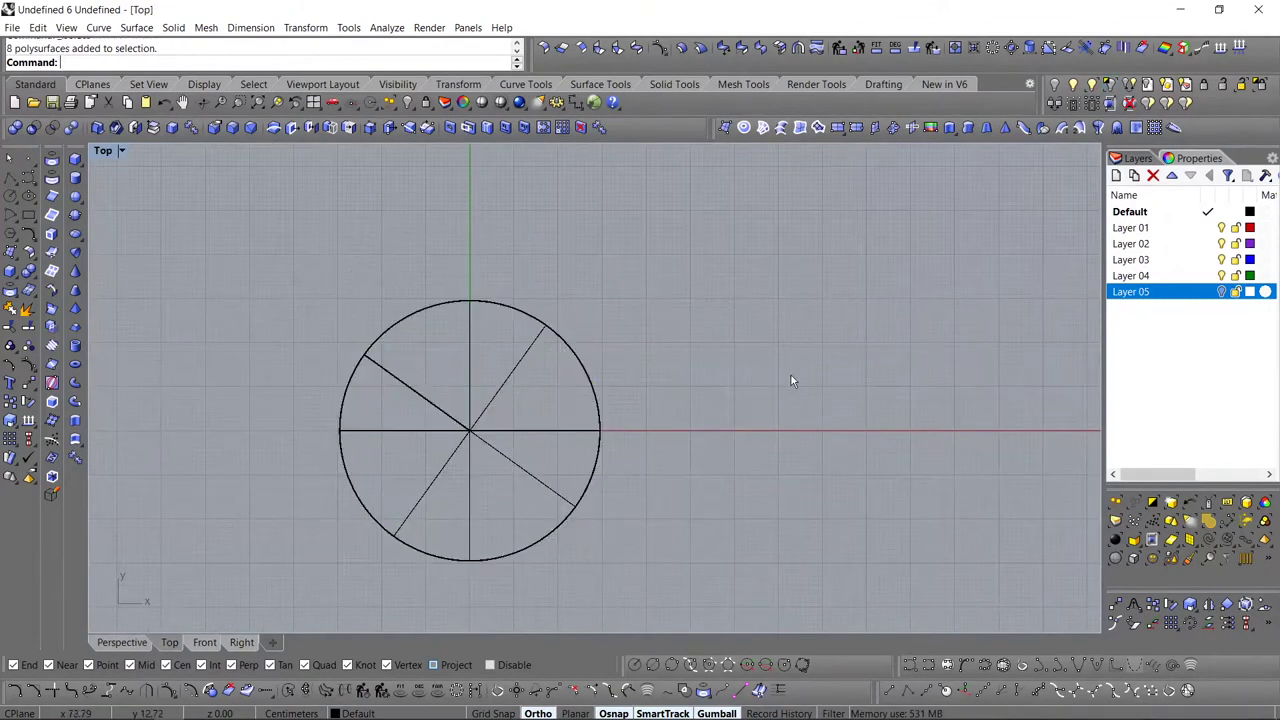
# - Create a box along the X axis that encloses the front half of the bowl and extends below its underside
pyautogui.click(76, 178)
pyautogui.click(75, 159)
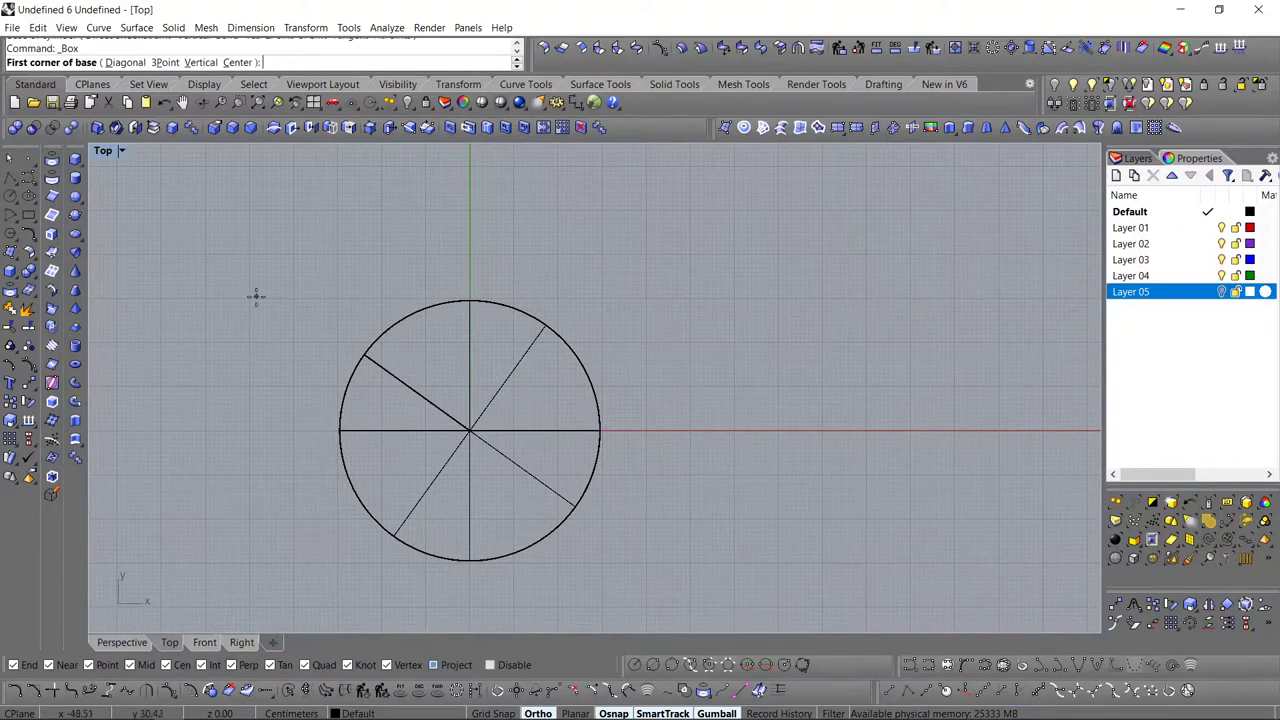
pyautogui.click(719, 431)
pyautogui.scroll(-4, 720, 431)
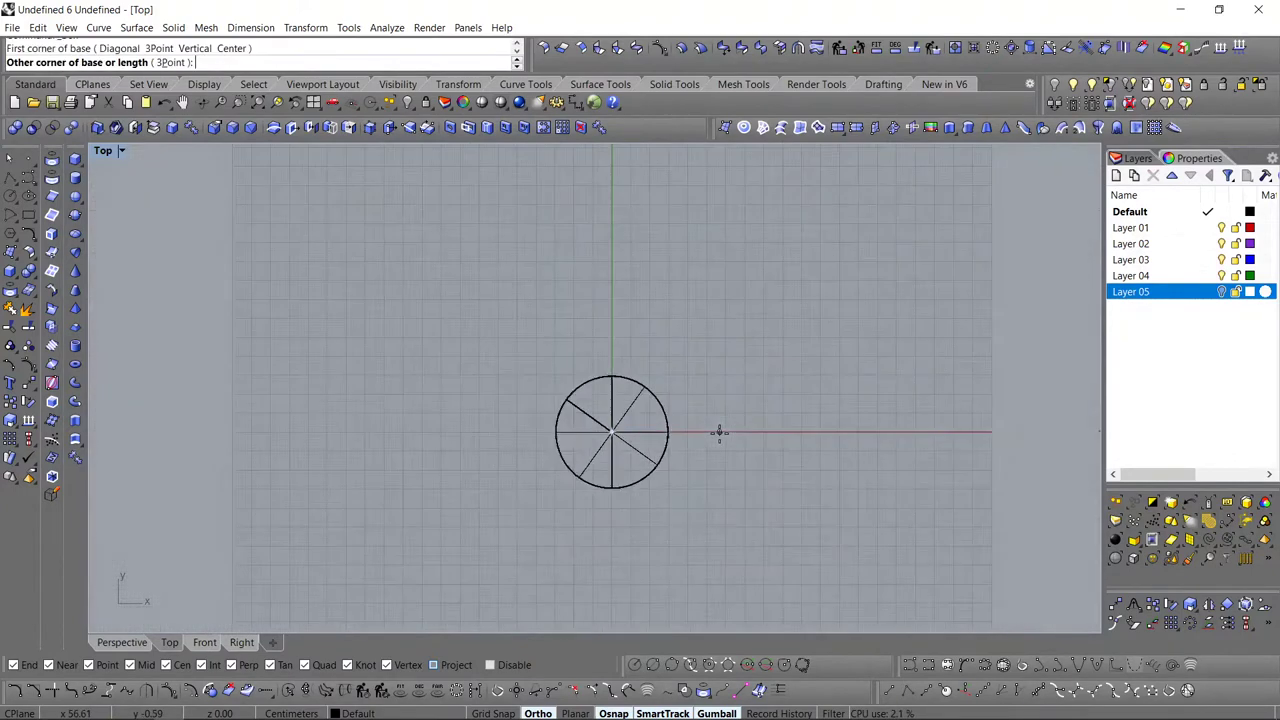
pyautogui.click(412, 558)
pyautogui.click(242, 642)
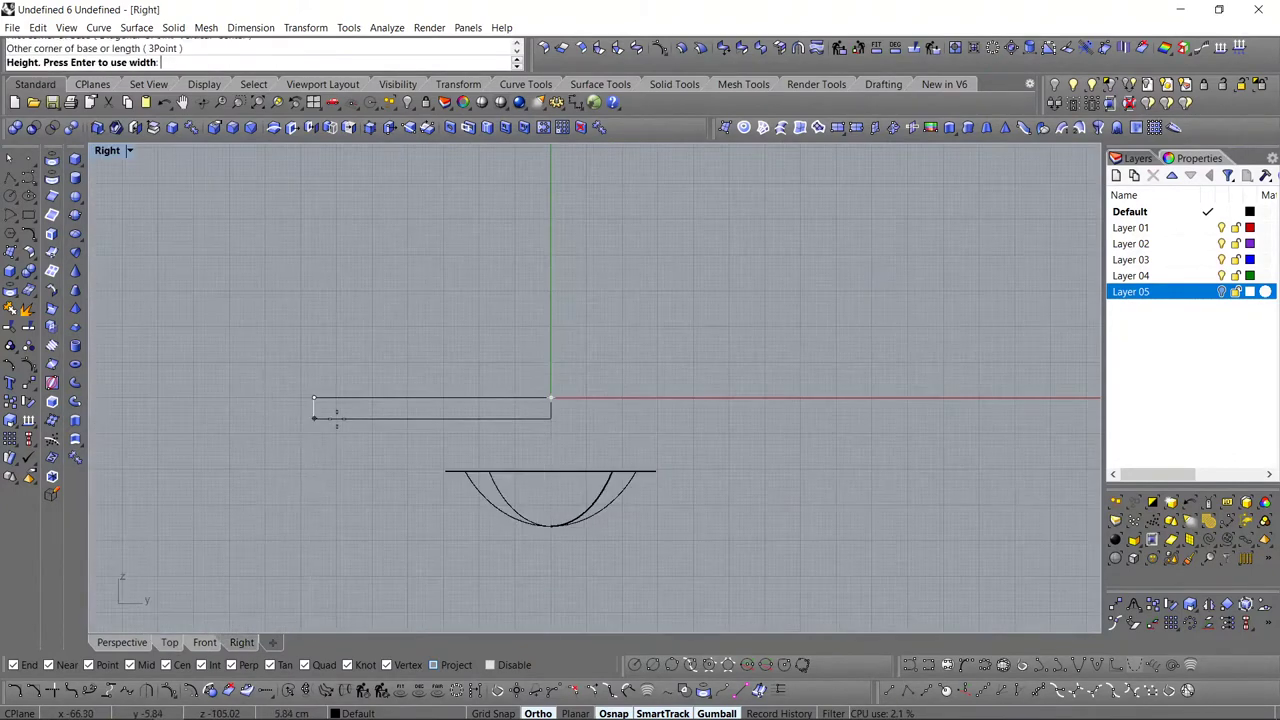
pyautogui.click(344, 565)
# - Subtract the box from the bowl with Boolean Difference, leaving only the rear half
pyautogui.click(33, 128)
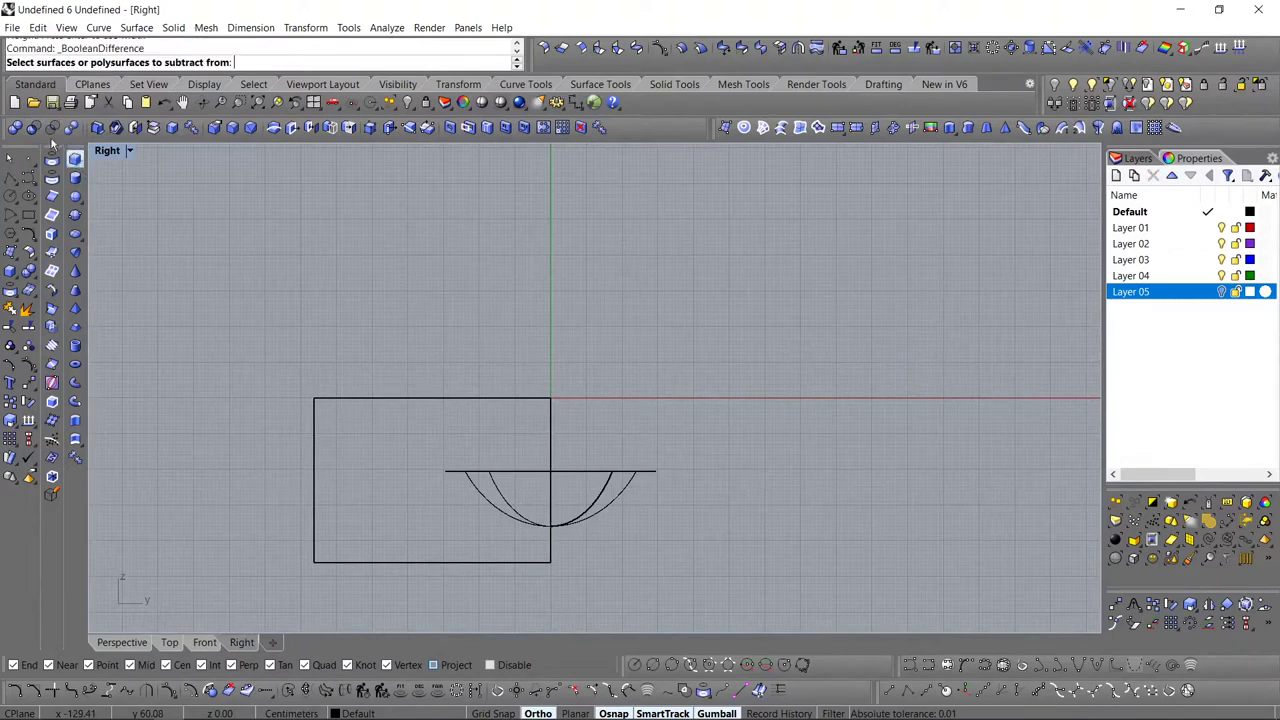
pyautogui.click(583, 472)
pyautogui.press('Return')
pyautogui.click(551, 441)
pyautogui.press('Return')
# - Show the hidden capsule pieces and extrude the half bowl's flat cut face as a solid up to the capsule's front edge
pyautogui.click(171, 642)
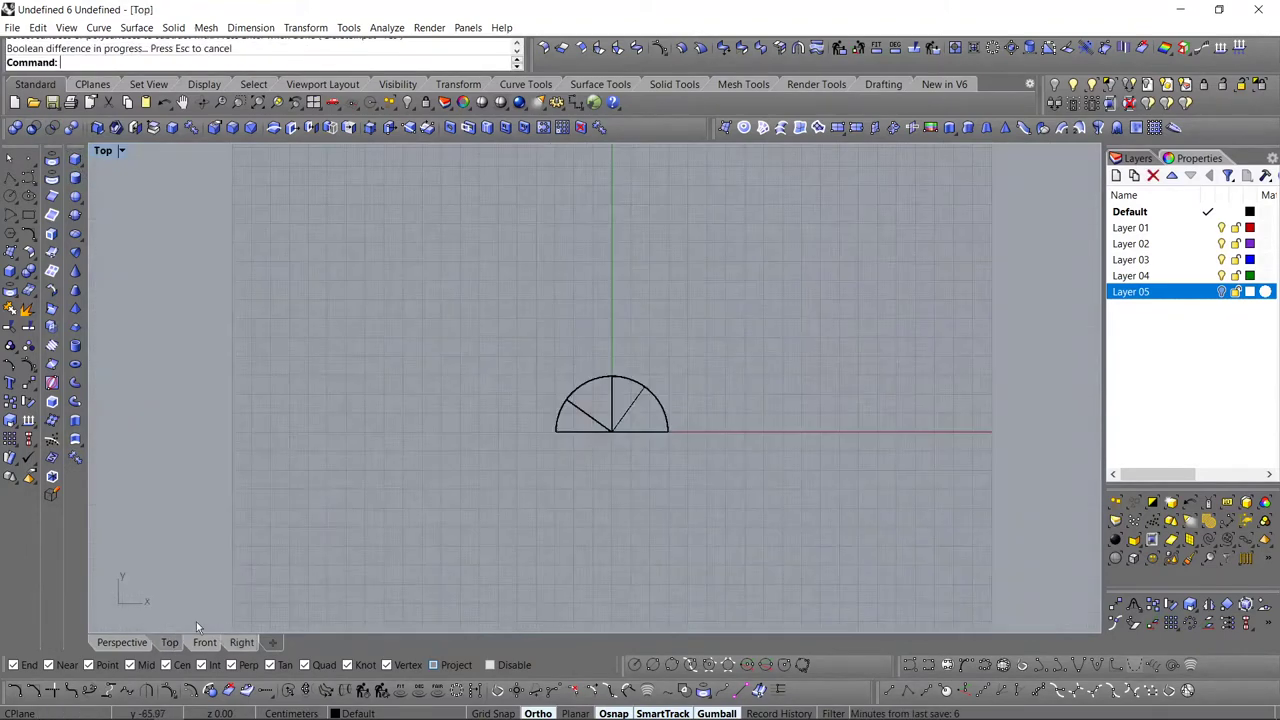
pyautogui.scroll(1, 618, 428)
pyautogui.moveTo(510, 433); pyautogui.dragTo(692, 481)
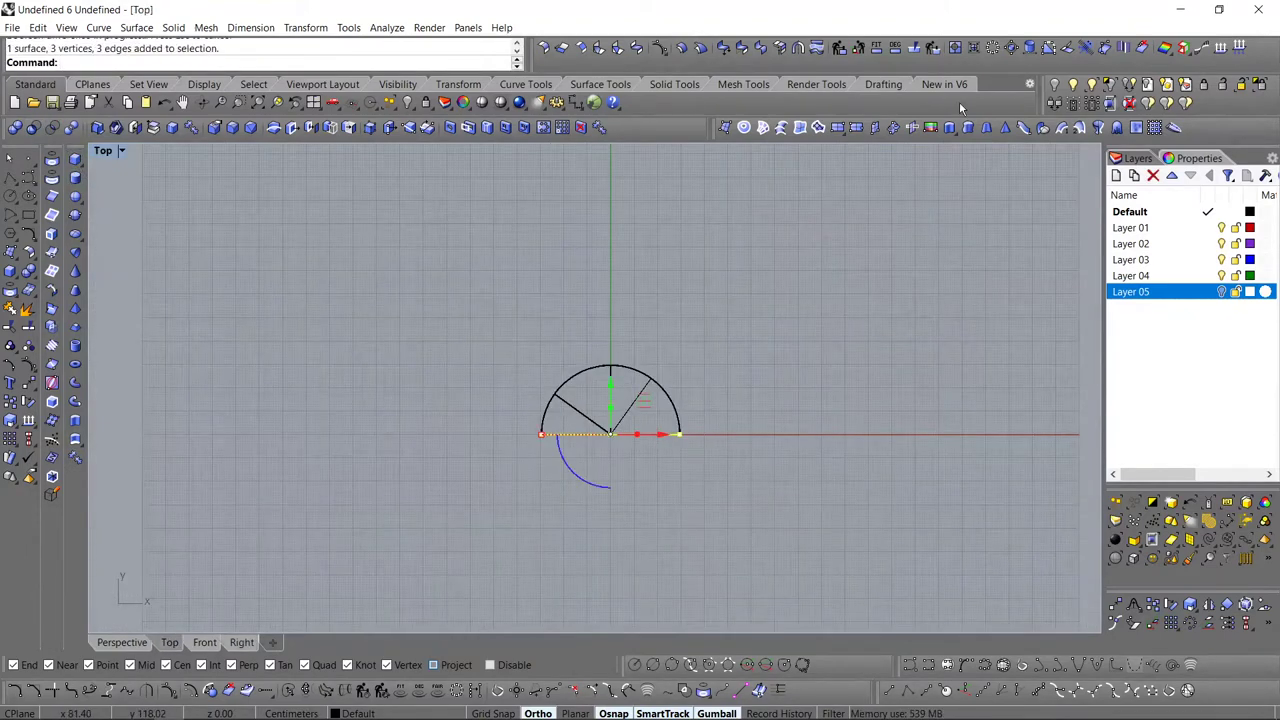
pyautogui.click(1072, 85)
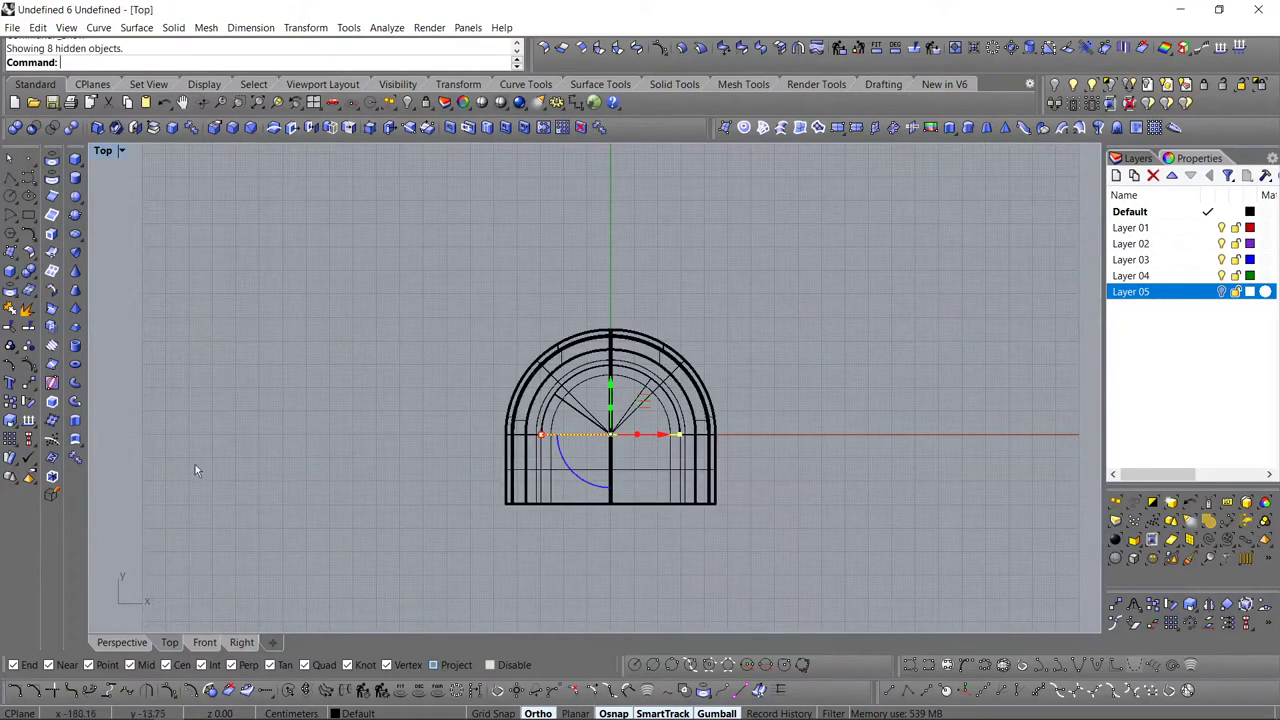
pyautogui.click(75, 421)
pyautogui.scroll(3, 593, 475)
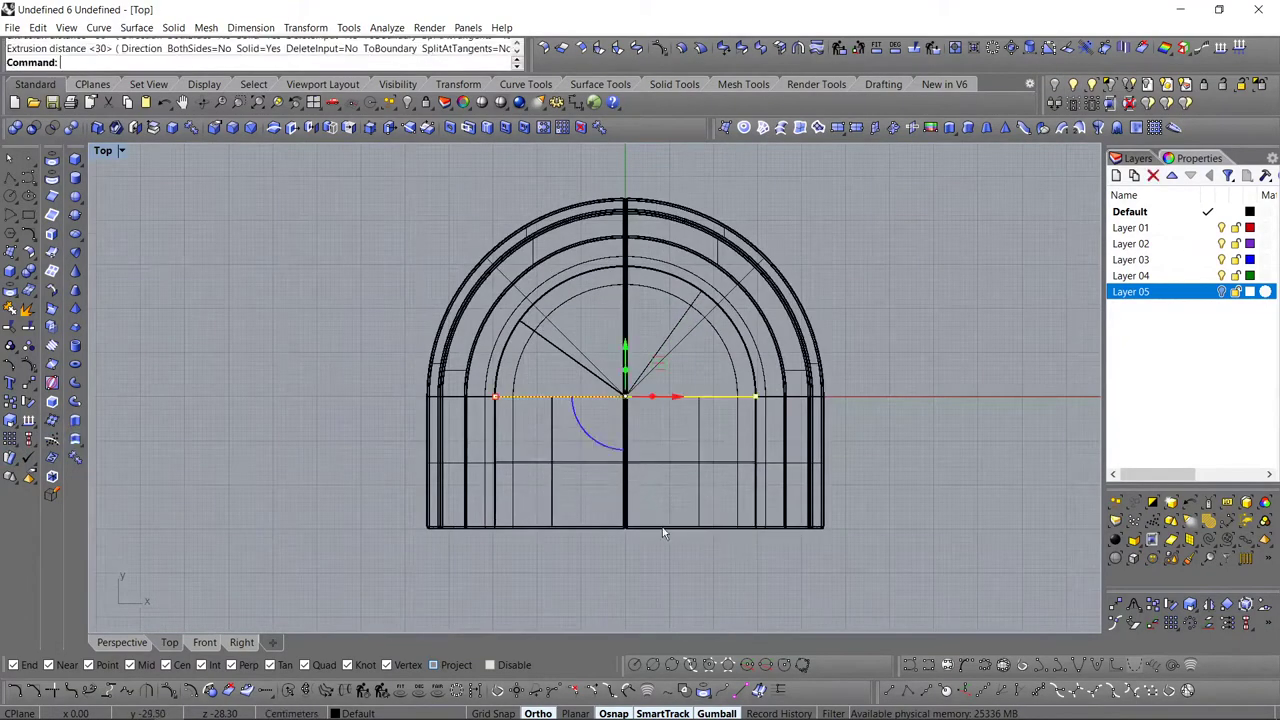
# - Unite the front extrusion and the rear half bowl into one seat solid
pyautogui.click(133, 641)
pyautogui.click(249, 472)
pyautogui.click(558, 478)
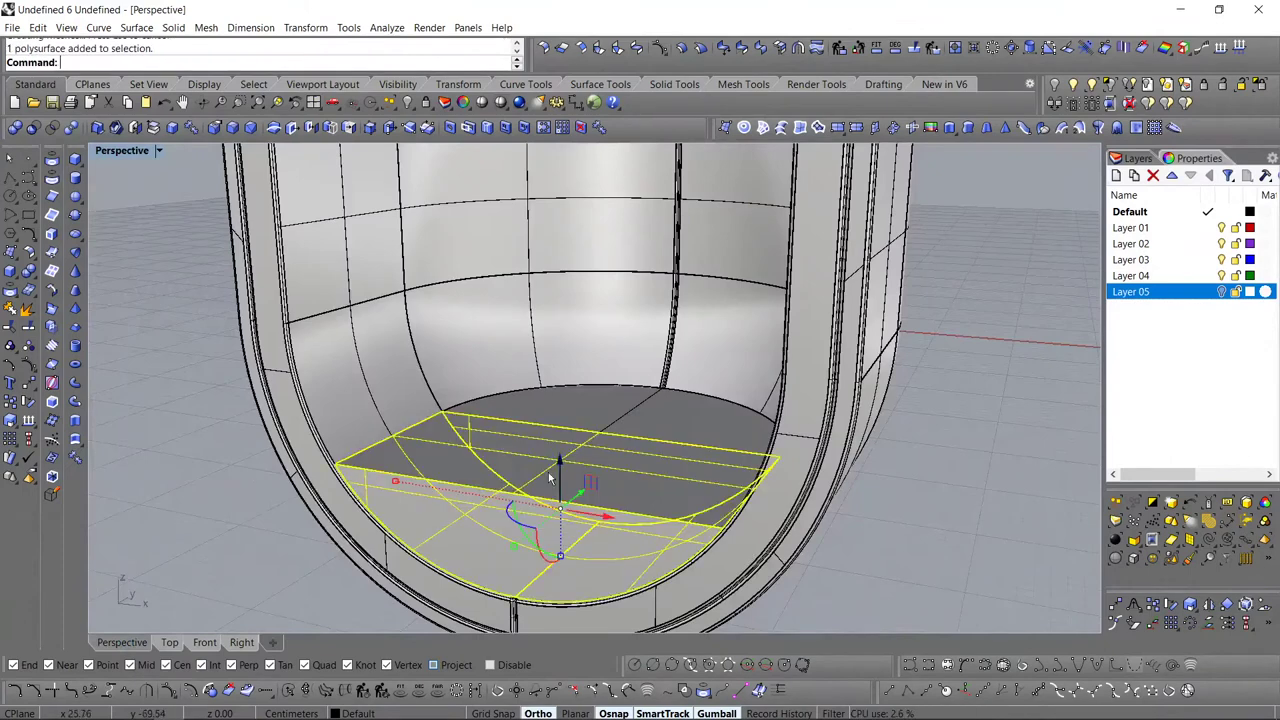
pyautogui.keyDown('shift'); pyautogui.click(601, 430); pyautogui.keyUp('shift')
pyautogui.click(172, 127)
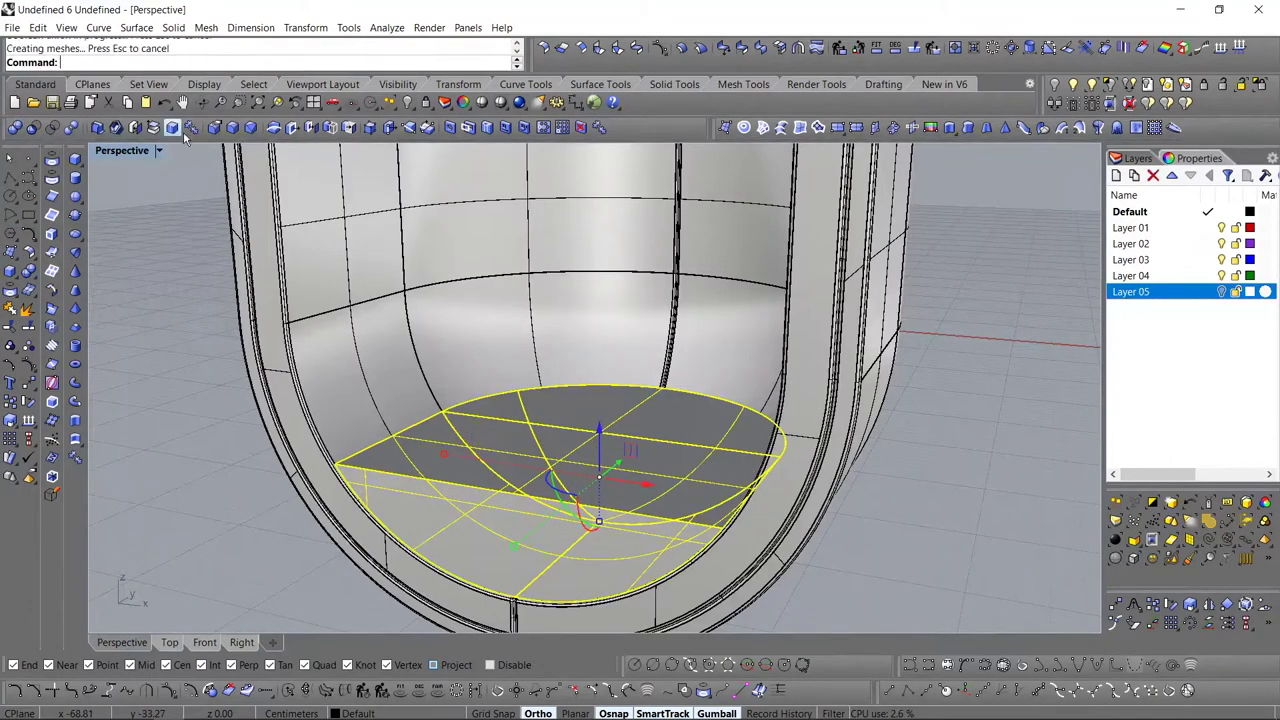
# - Isolate the united seat solid by hiding the capsule pieces and view it from a lower angle
pyautogui.click(196, 438)
pyautogui.scroll(-3, 325, 425)
pyautogui.moveTo(418, 400); pyautogui.dragTo(440, 435, button='right')
pyautogui.click(447, 446)
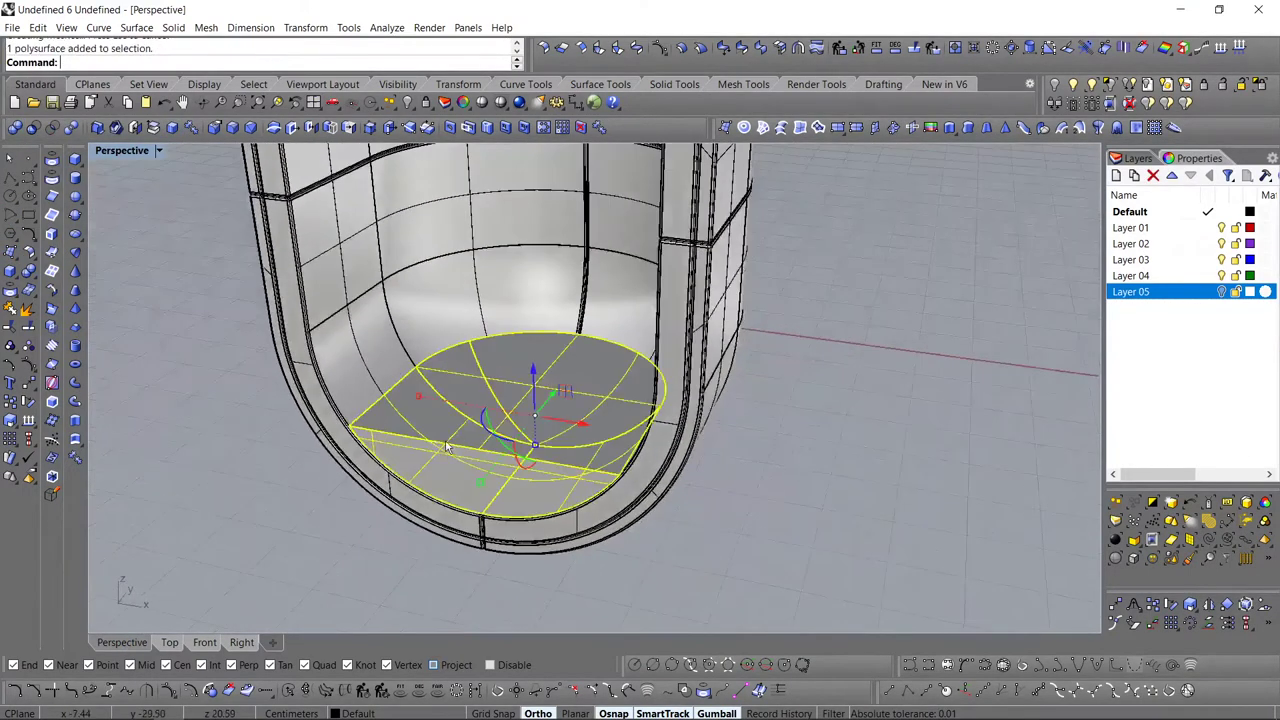
pyautogui.click(1092, 90)
pyautogui.moveTo(700, 575); pyautogui.dragTo(622, 418, button='right')
pyautogui.click(677, 496)
# - Try to fillet all the edges of the seat solid with a larger radius, and undo the fillet
pyautogui.click(232, 128)
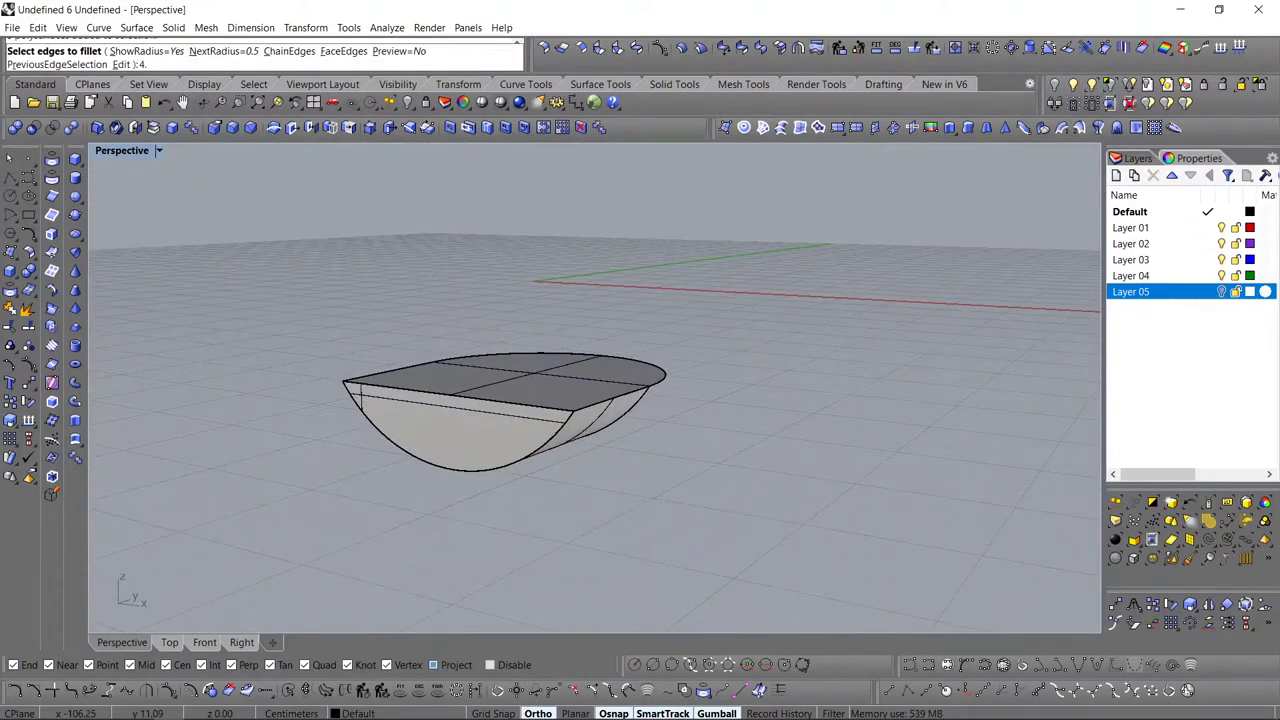
pyautogui.moveTo(181, 234); pyautogui.dragTo(704, 502)
pyautogui.press('Return')
pyautogui.press('Return')
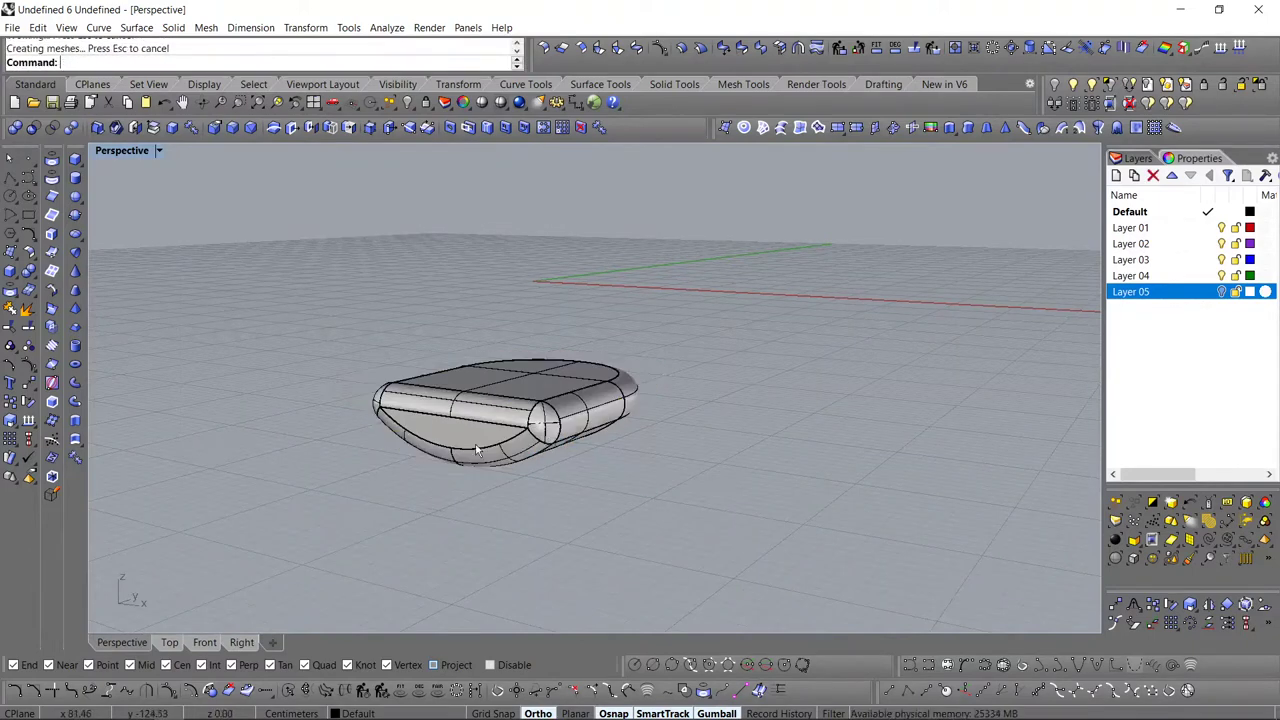
pyautogui.hotkey('ctrl', 'z')
# - Fillet all the edges of the seat solid with a 3 cm radius
pyautogui.press('Return')
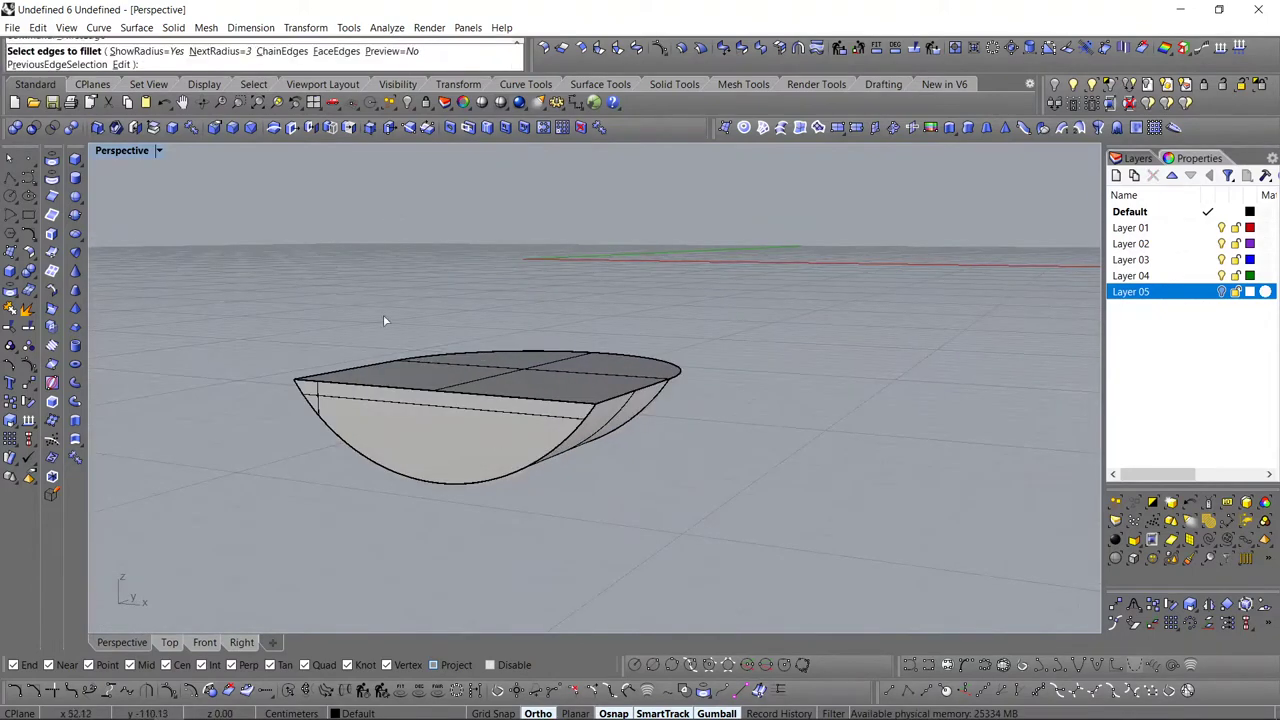
pyautogui.moveTo(263, 237); pyautogui.dragTo(737, 523)
pyautogui.press('Return')
pyautogui.press('Return')
pyautogui.moveTo(605, 497); pyautogui.dragTo(387, 526, button='right')
# - Apply a cage edit to the filleted seat using its bounding box in World coordinates with the default cage points
pyautogui.click(241, 642)
pyautogui.click(458, 468)
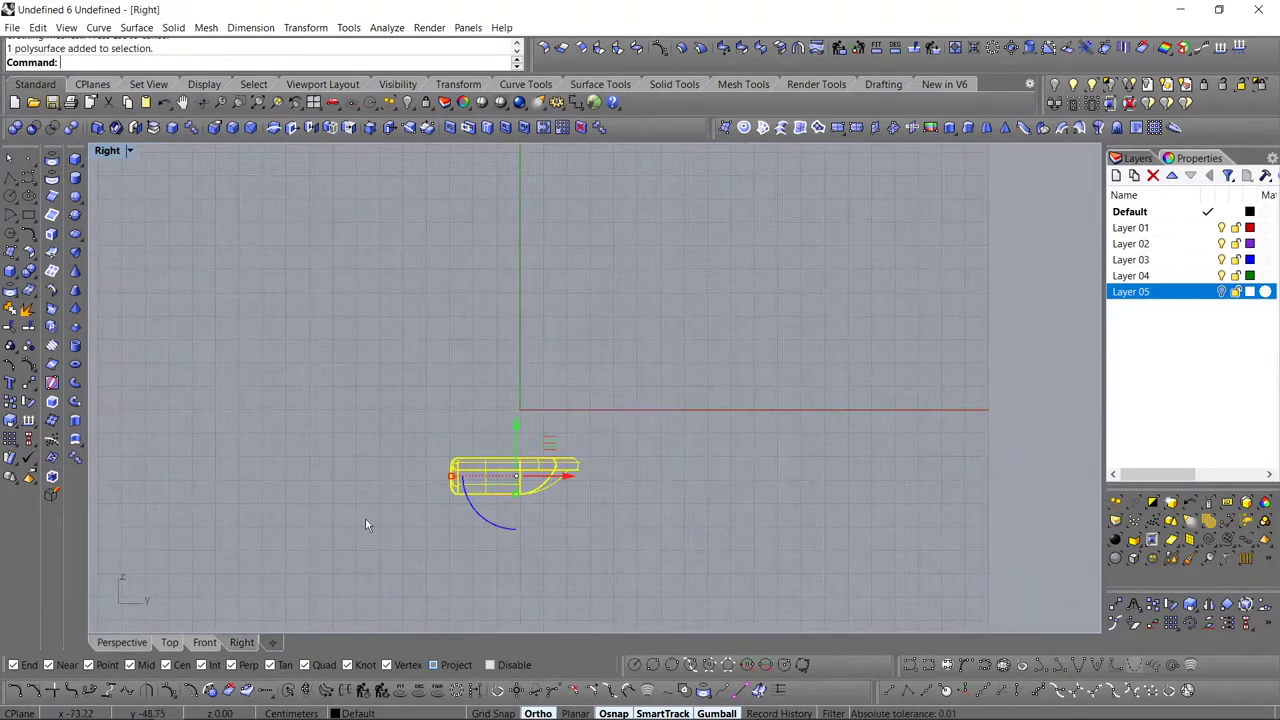
pyautogui.click(205, 642)
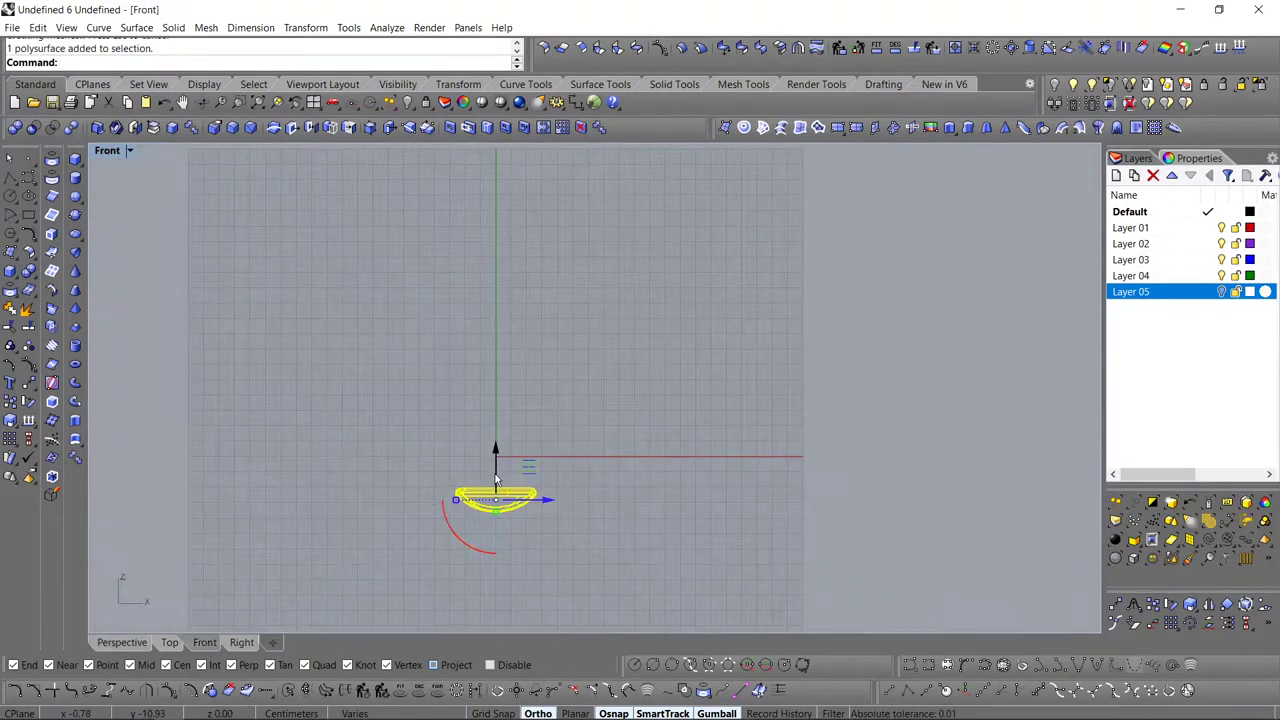
pyautogui.press('Return')
pyautogui.write('b')
pyautogui.press('Return')
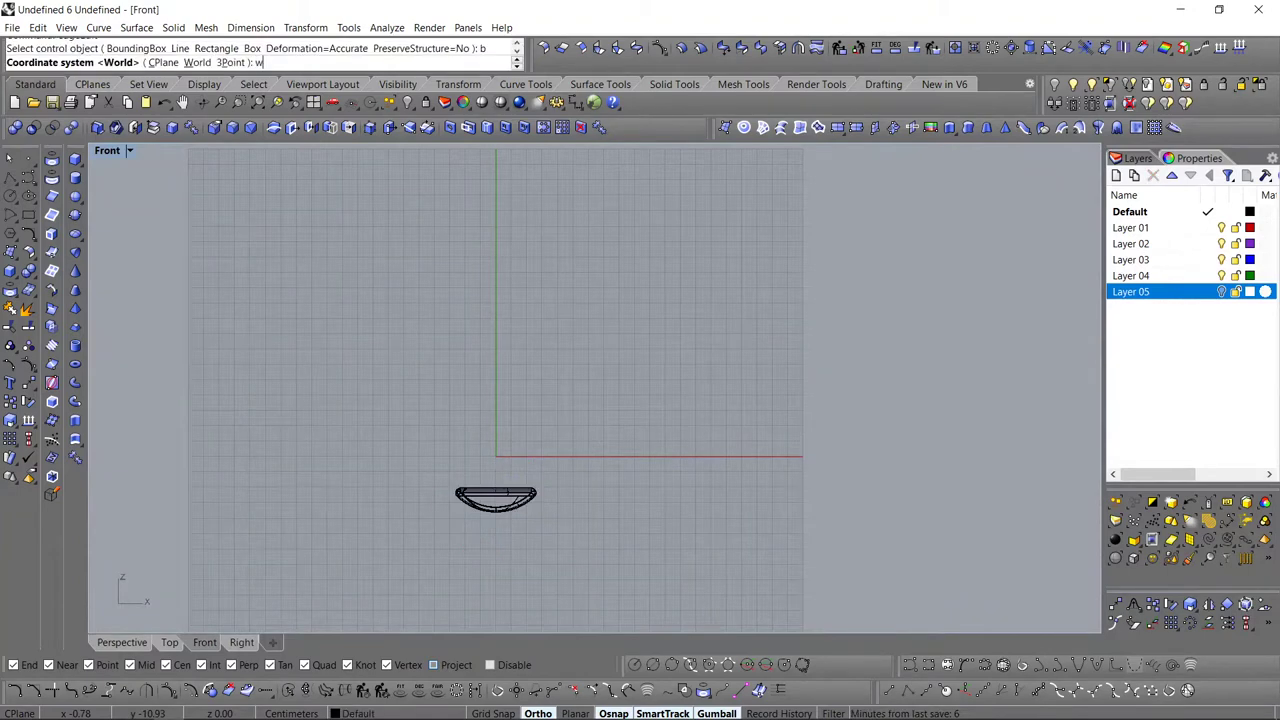
pyautogui.press('Return')
pyautogui.press('Return')
pyautogui.press('Return')
# - Lower the middle cage points of the seat's top row slightly in the Front view to dish the upper surface
pyautogui.scroll(16, 486, 505)
pyautogui.moveTo(427, 350); pyautogui.dragTo(622, 472)
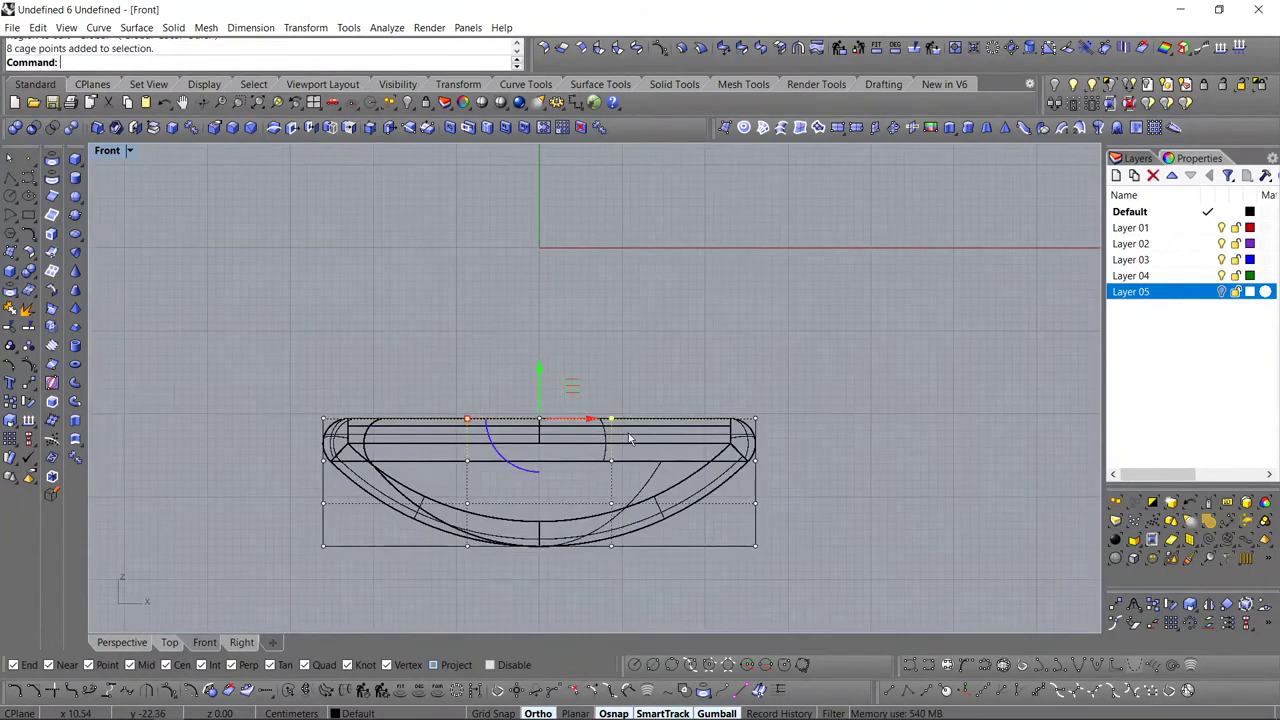
pyautogui.scroll(2, 519, 400)
pyautogui.moveTo(545, 368); pyautogui.dragTo(545, 385)
pyautogui.moveTo(655, 371); pyautogui.dragTo(615, 394, button='right')
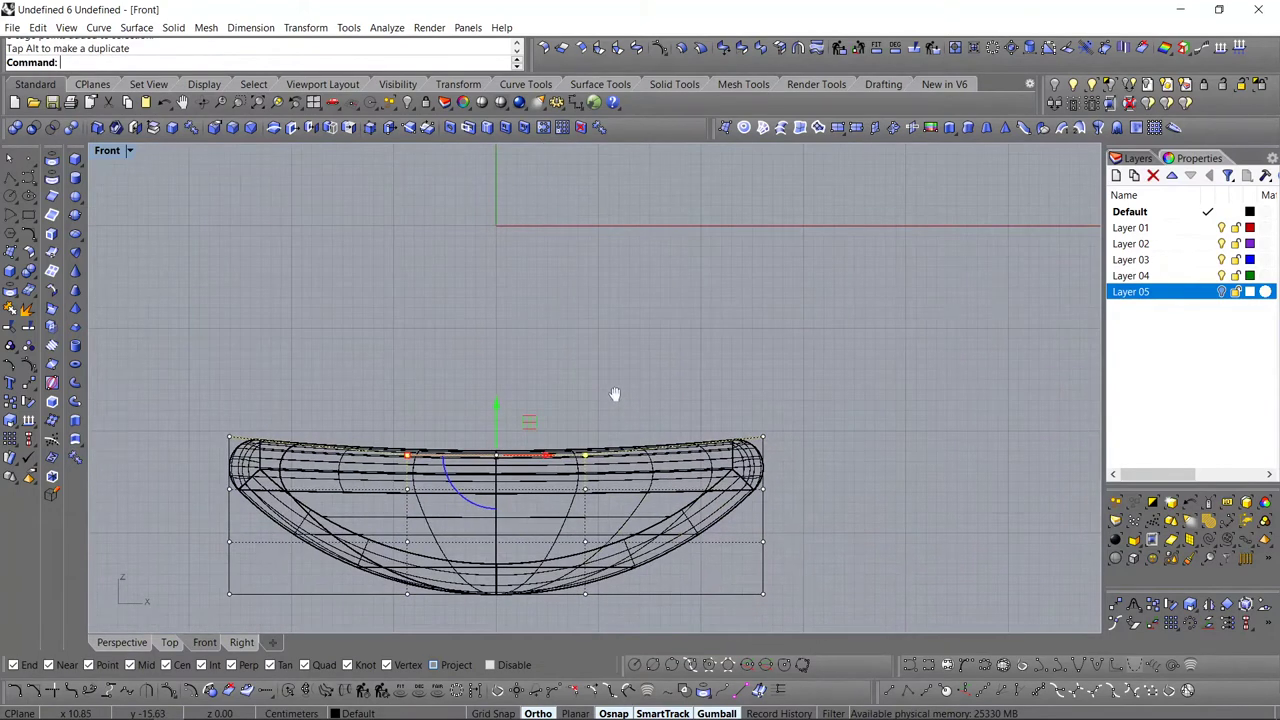
# - Raise the middle cage points at the seat's rounded end slightly in the Perspective view
pyautogui.click(172, 642)
pyautogui.moveTo(508, 220); pyautogui.dragTo(694, 288)
pyautogui.click(130, 642)
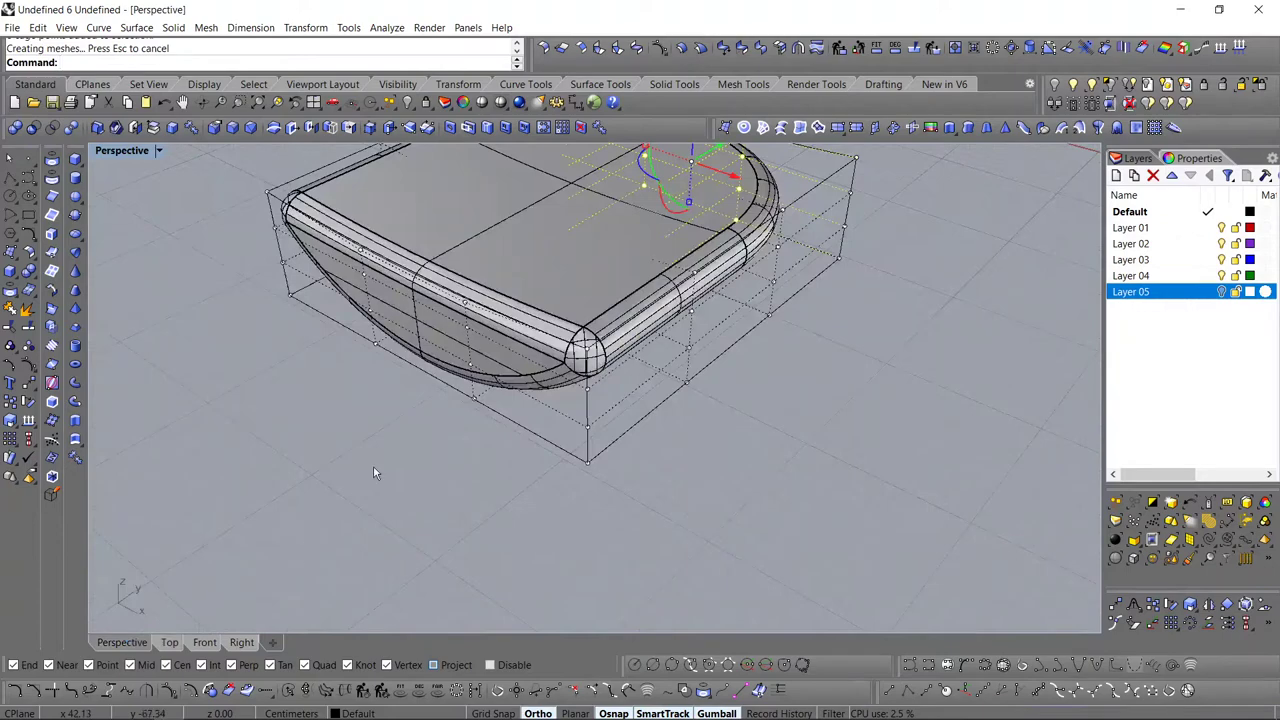
pyautogui.keyDown('shift'); pyautogui.moveTo(373, 466); pyautogui.dragTo(408, 435, button='right'); pyautogui.keyUp('shift')
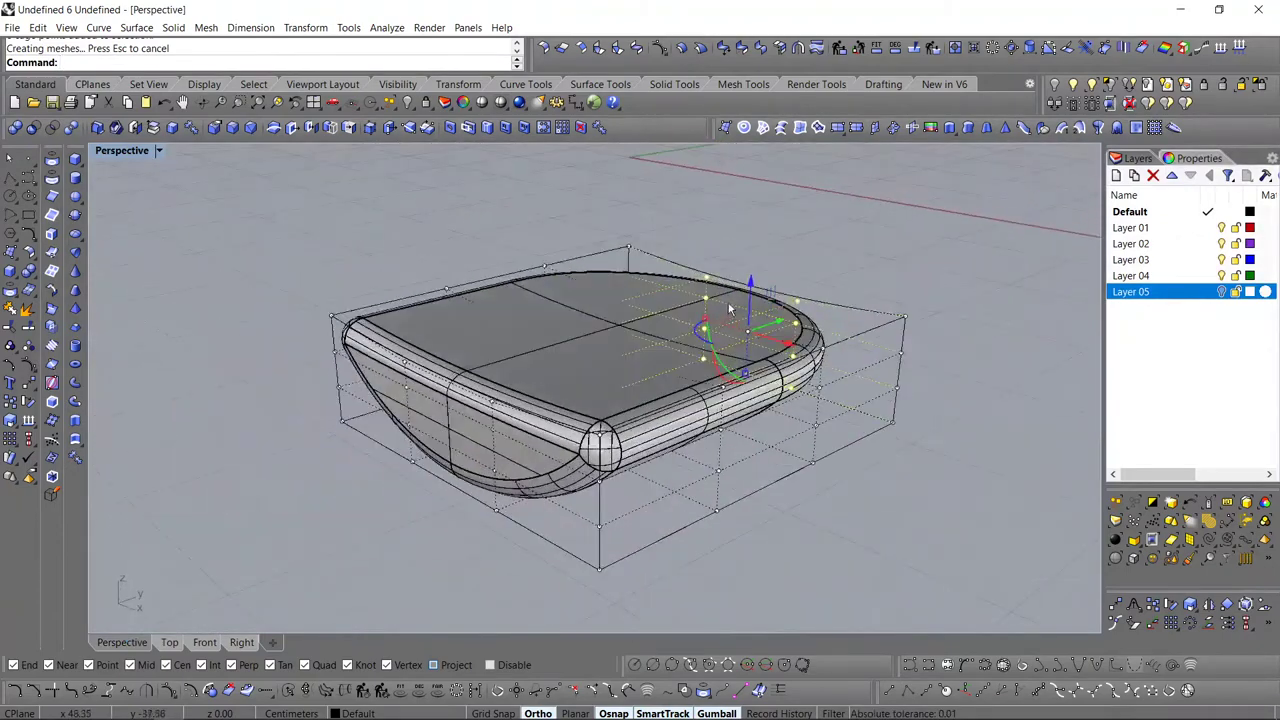
pyautogui.moveTo(748, 284); pyautogui.dragTo(749, 259)
# - Delete the control cage around the seat and show all the hidden parts of the capsule
pyautogui.moveTo(749, 264); pyautogui.dragTo(551, 505, button='right')
pyautogui.click(583, 502)
pyautogui.press('Delete')
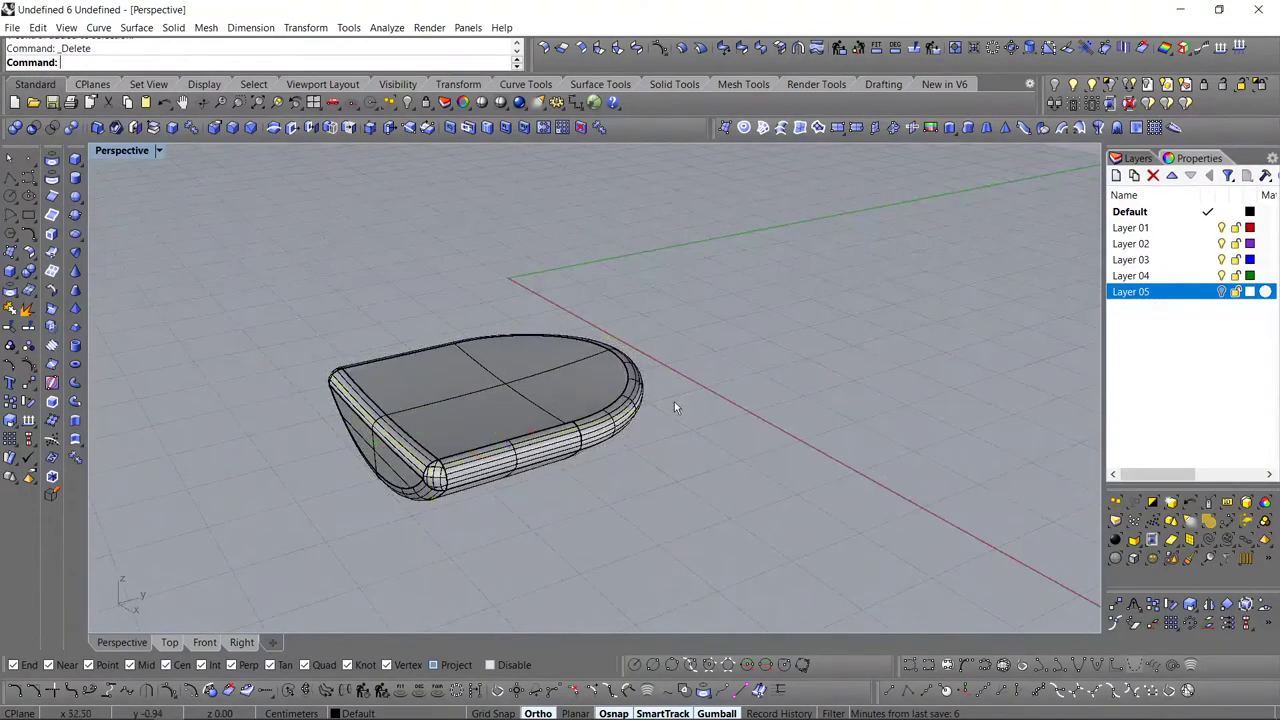
pyautogui.click(1073, 86)
pyautogui.moveTo(400, 465); pyautogui.dragTo(464, 420, button='right')
# - Rename Layer 01 as Fabric and Layer 02 as Shell
pyautogui.doubleClick(1134, 228)
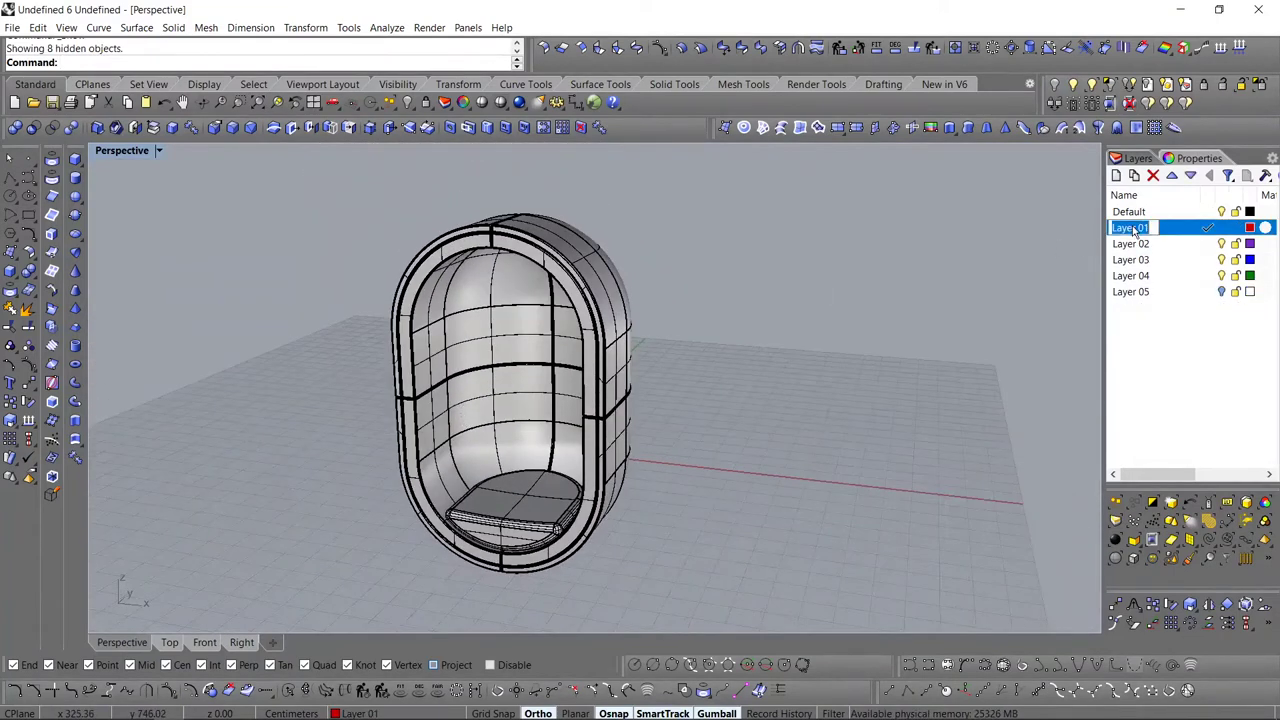
pyautogui.write('Fabric')
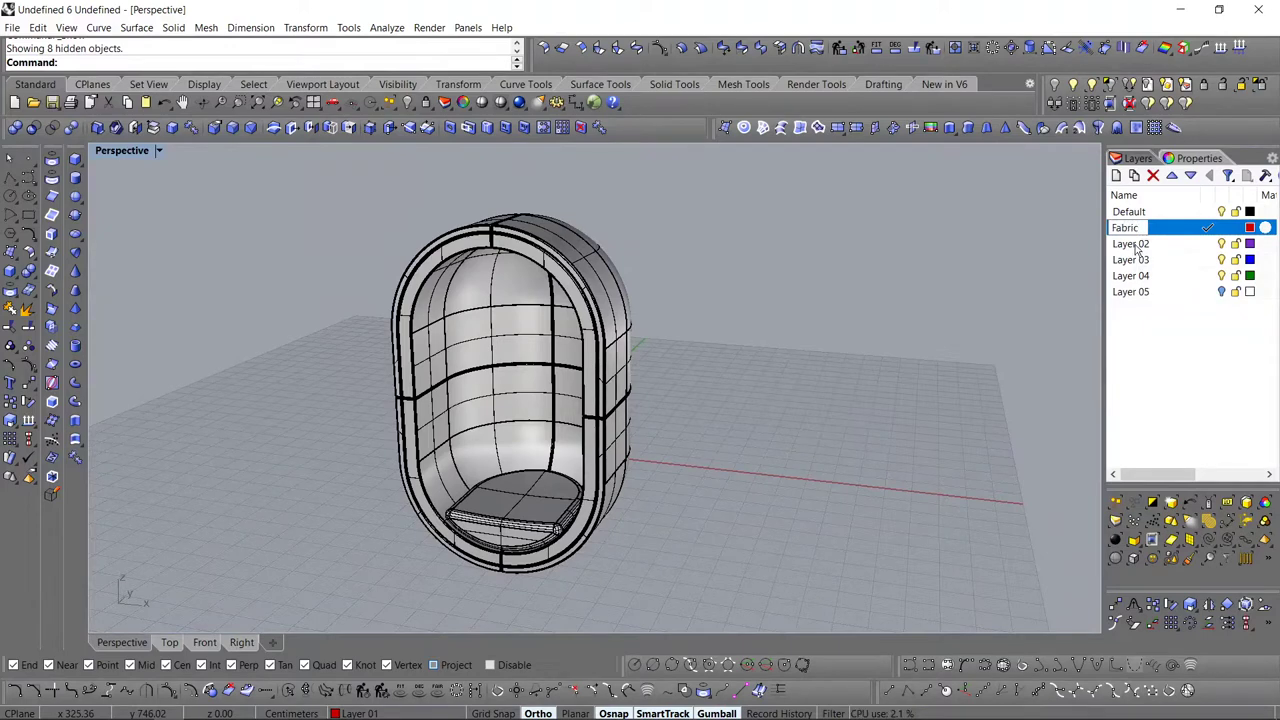
pyautogui.doubleClick(1134, 245)
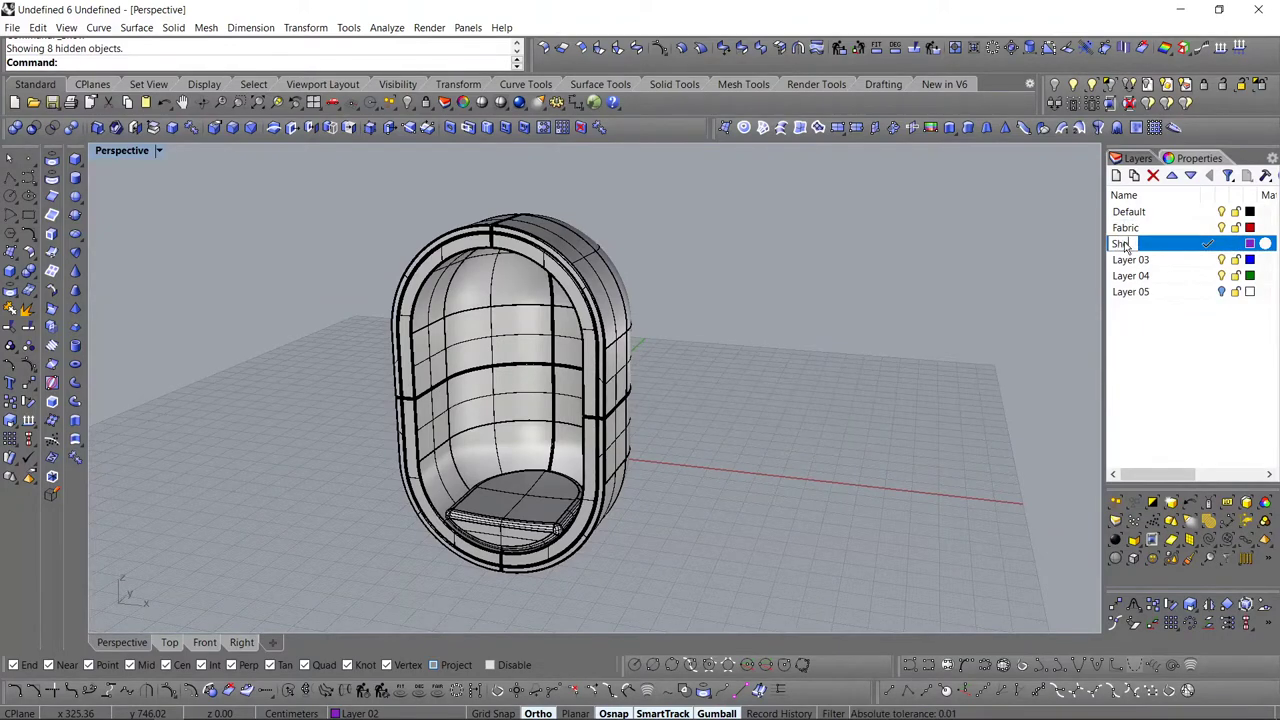
pyautogui.click(1147, 312)
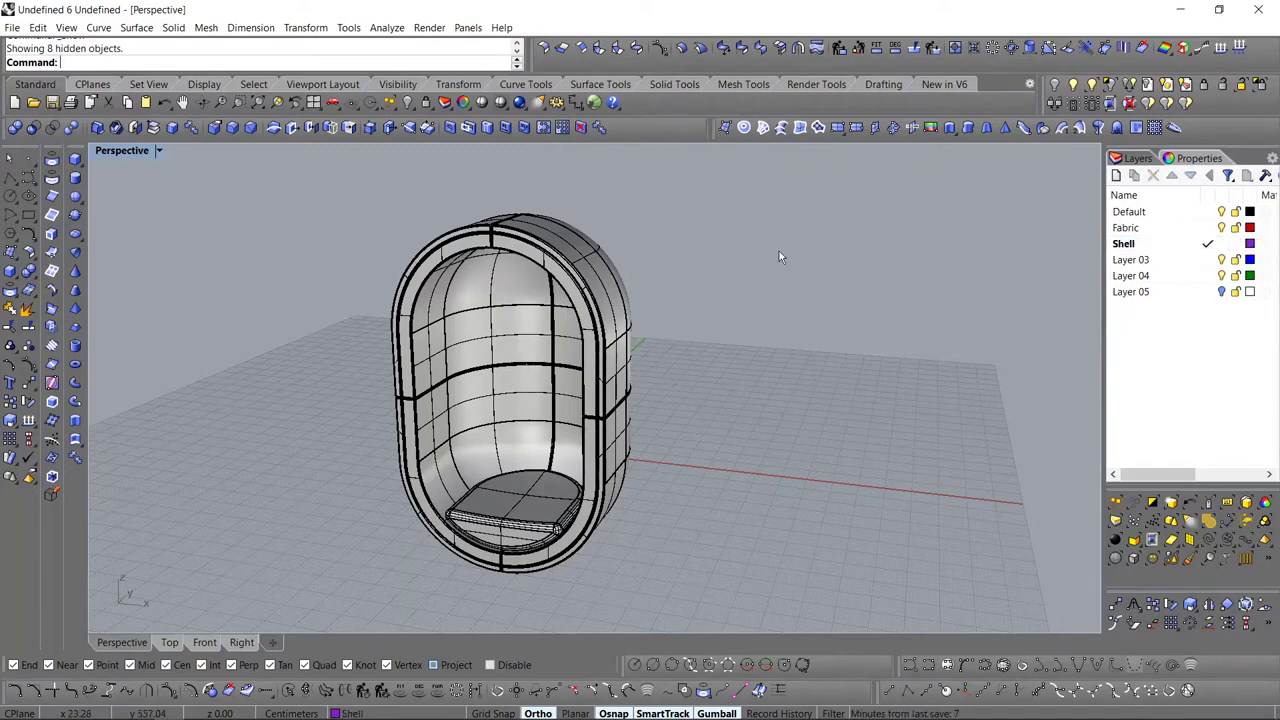
# - Select the capsule's outer wall pieces and change their object layer to Shell
pyautogui.moveTo(779, 251); pyautogui.dragTo(614, 284, button='right')
pyautogui.click(620, 354)
pyautogui.moveTo(621, 356); pyautogui.dragTo(697, 443, button='right')
pyautogui.keyDown('shift'); pyautogui.click(697, 443); pyautogui.keyUp('shift')
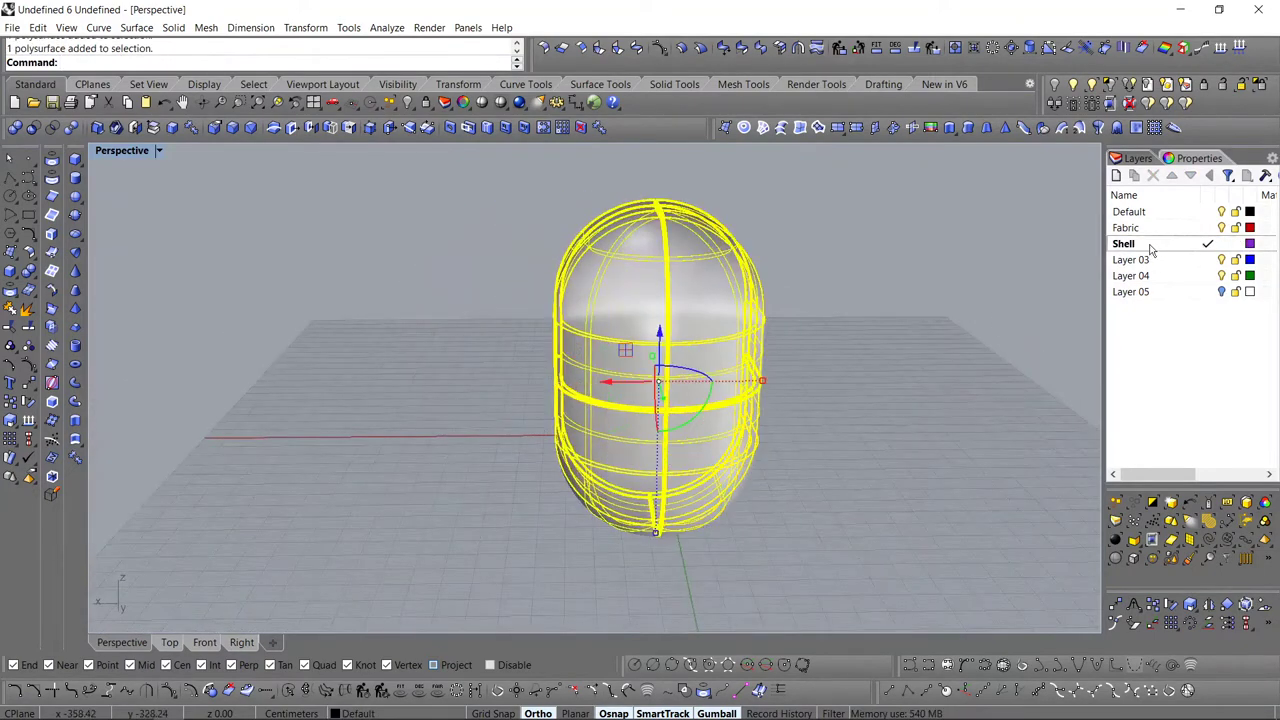
pyautogui.rightClick(1150, 249)
pyautogui.click(1162, 497)
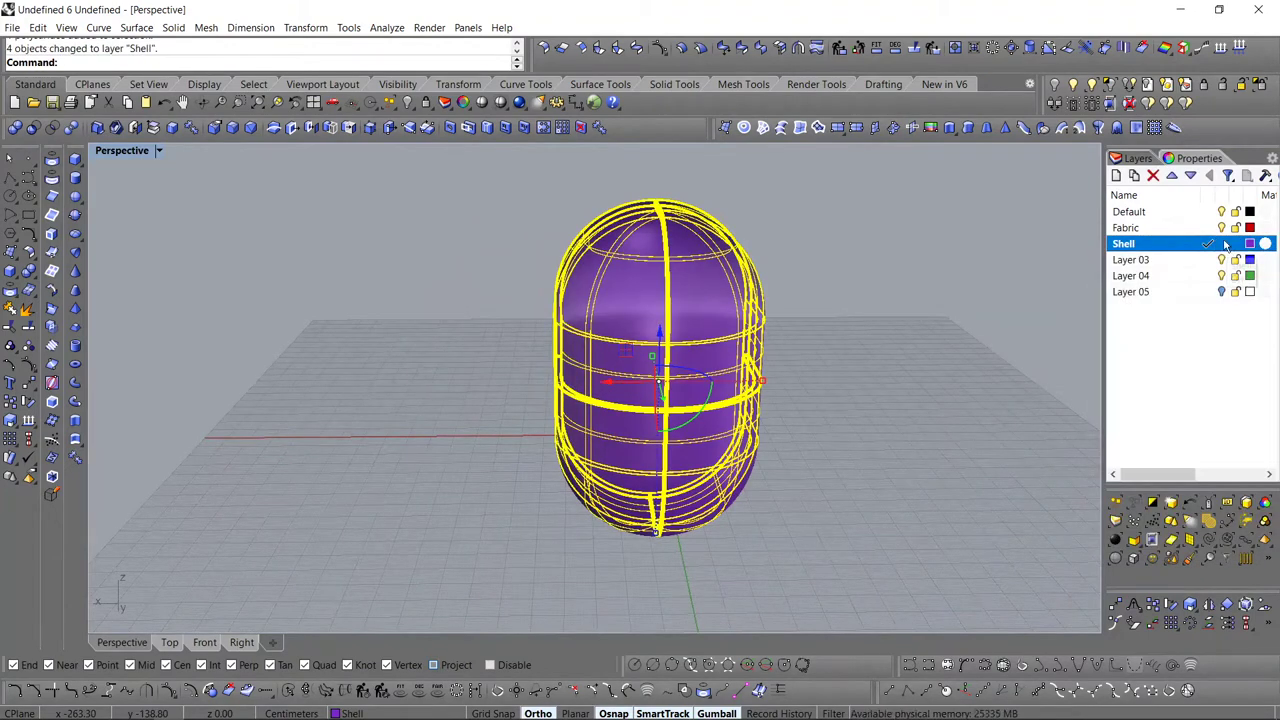
# - Hide the Shell layer and assign the inner lining and seat cushion to the Fabric layer
pyautogui.click(1200, 229)
pyautogui.click(1221, 244)
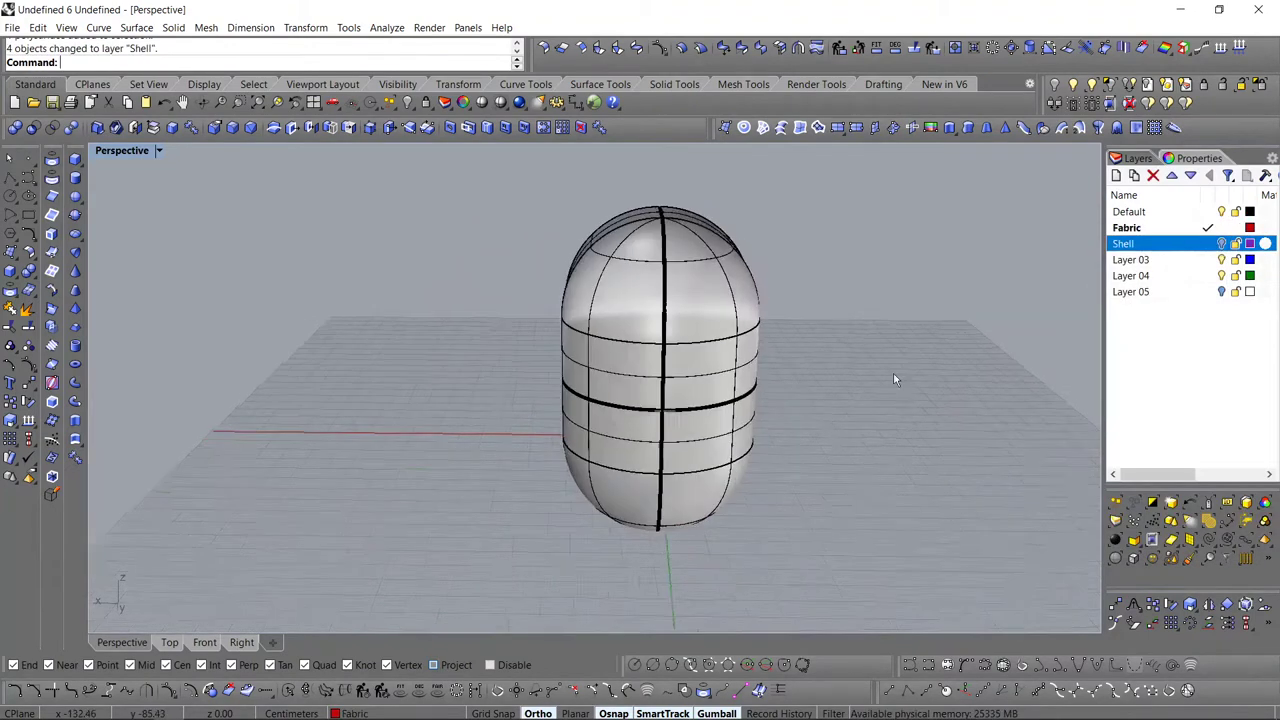
pyautogui.moveTo(893, 372); pyautogui.dragTo(675, 385, button='right')
pyautogui.scroll(-4, 677, 382)
pyautogui.moveTo(741, 275); pyautogui.dragTo(655, 345)
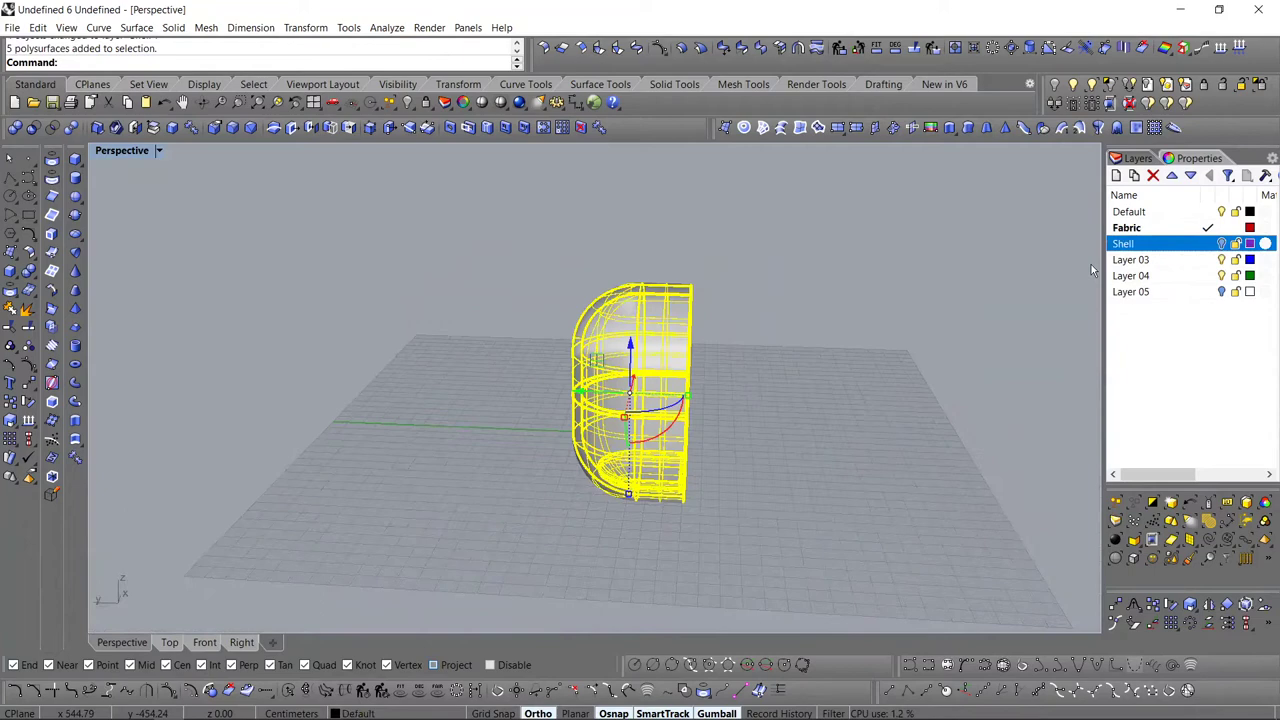
pyautogui.rightClick(1150, 228)
pyautogui.click(1165, 472)
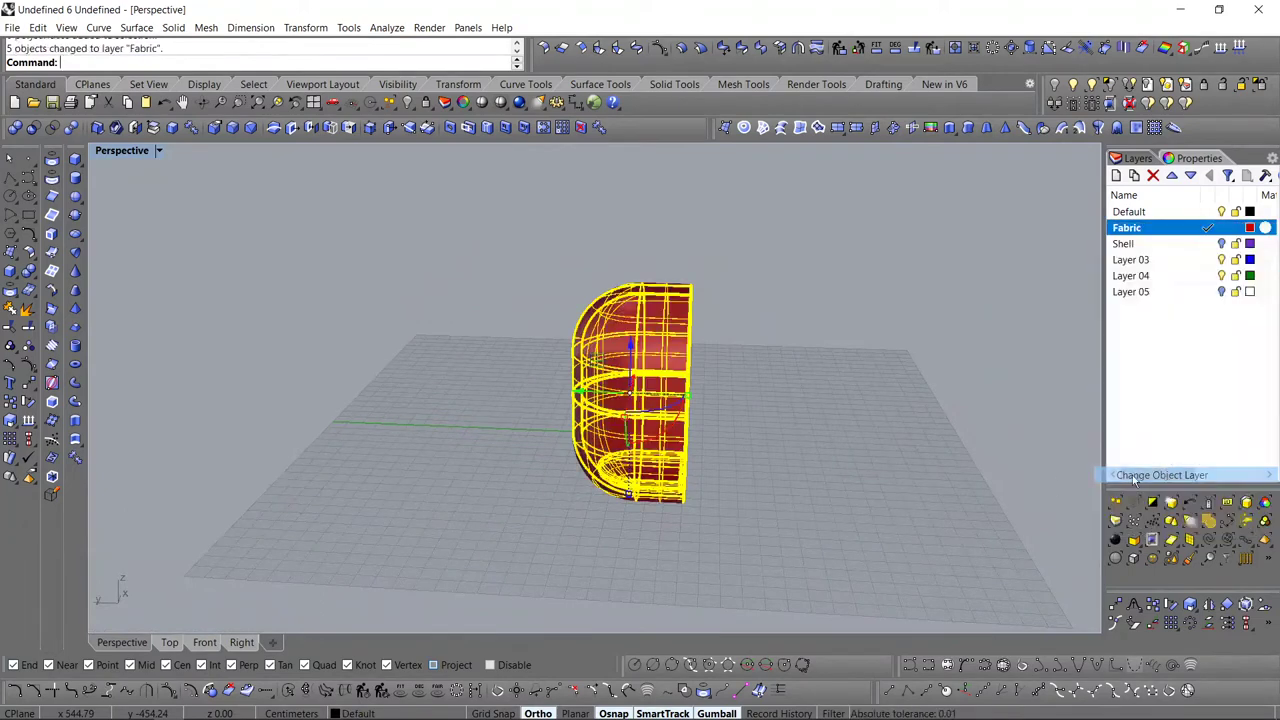
# - Turn the Shell layer's visibility back on
pyautogui.moveTo(537, 420); pyautogui.dragTo(386, 382, button='right')
pyautogui.click(675, 515)
pyautogui.scroll(7, 578, 497)
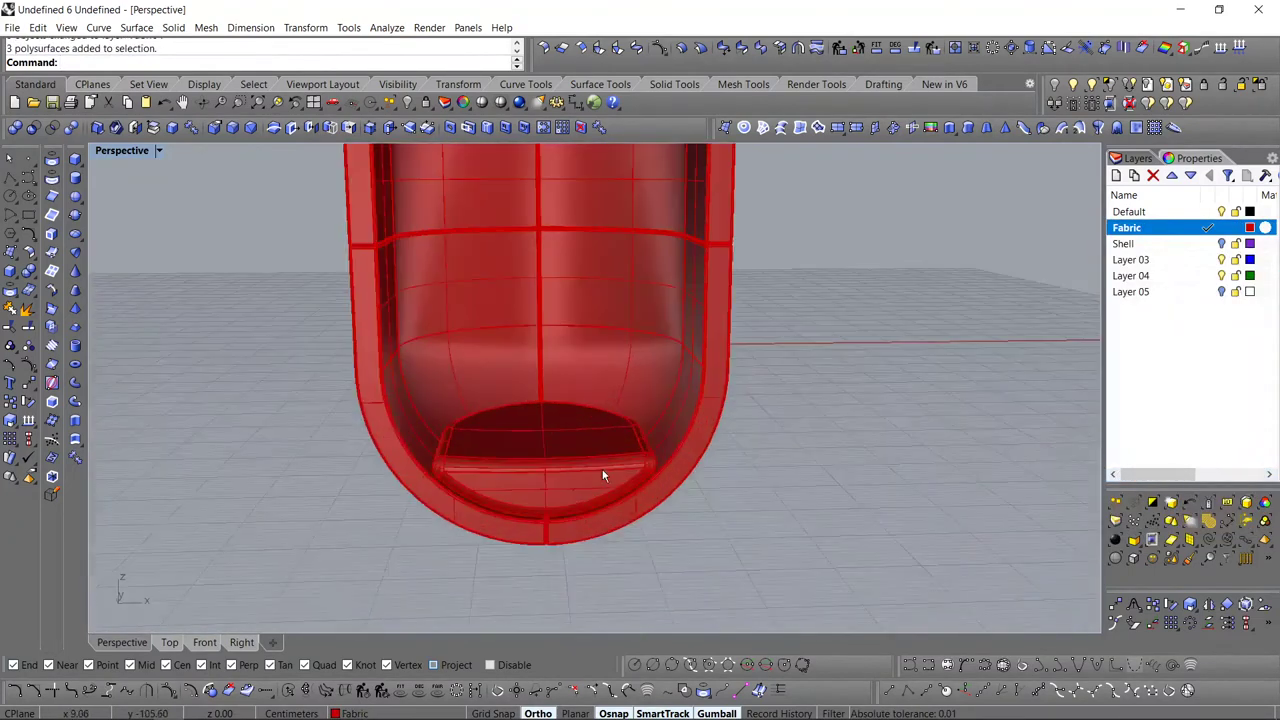
pyautogui.moveTo(603, 471); pyautogui.dragTo(505, 462, button='right')
pyautogui.click(1221, 244)
# - Make Layer 03 the current layer and rename it as Metal
pyautogui.click(1177, 212)
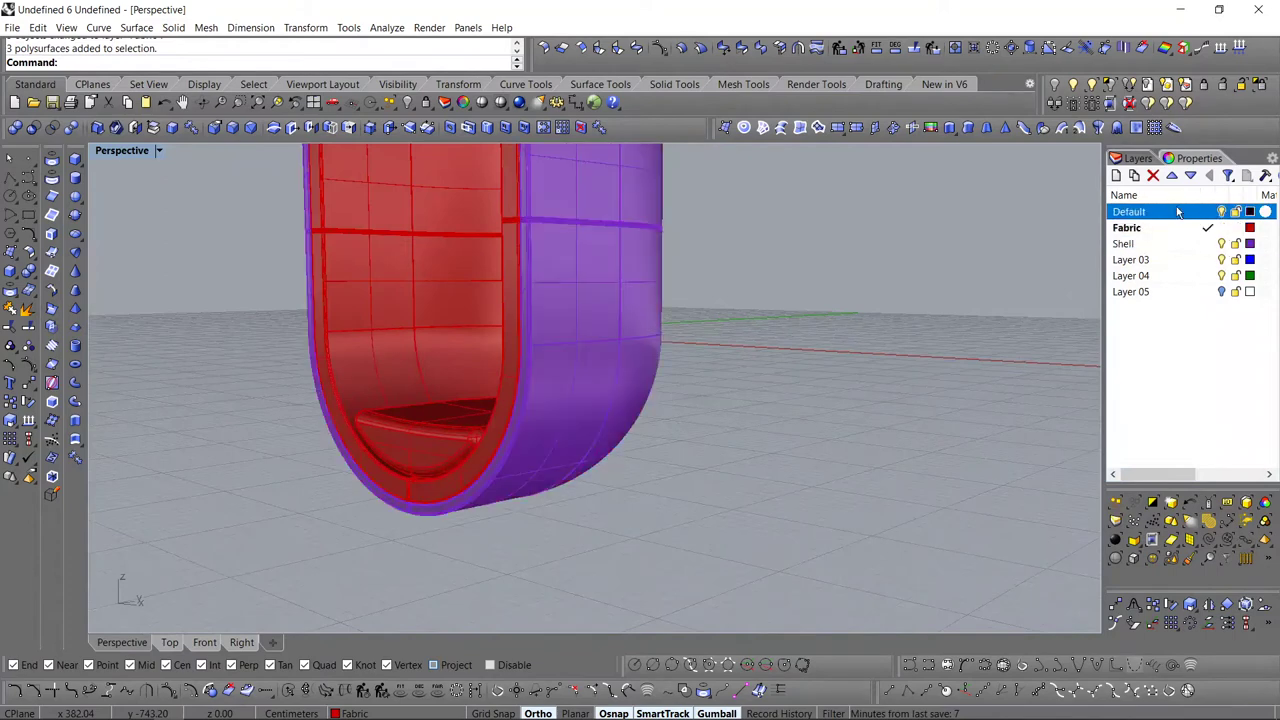
pyautogui.doubleClick(1177, 262)
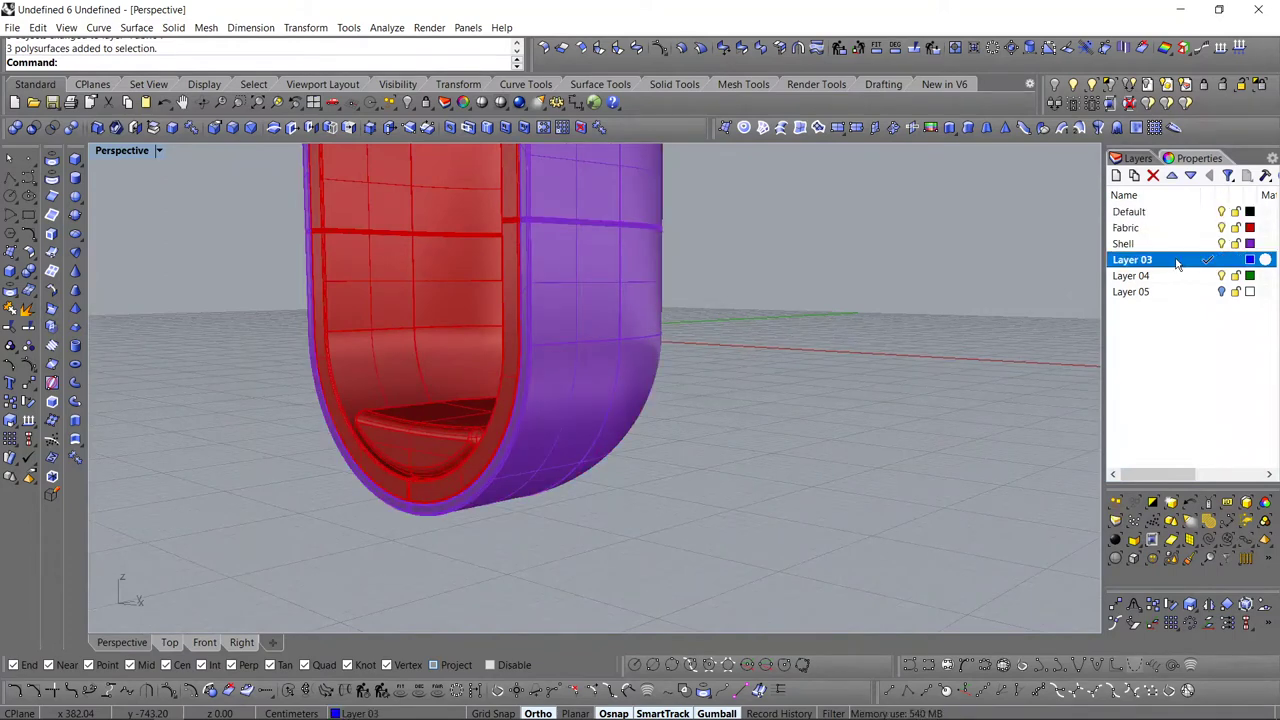
pyautogui.click(1122, 262)
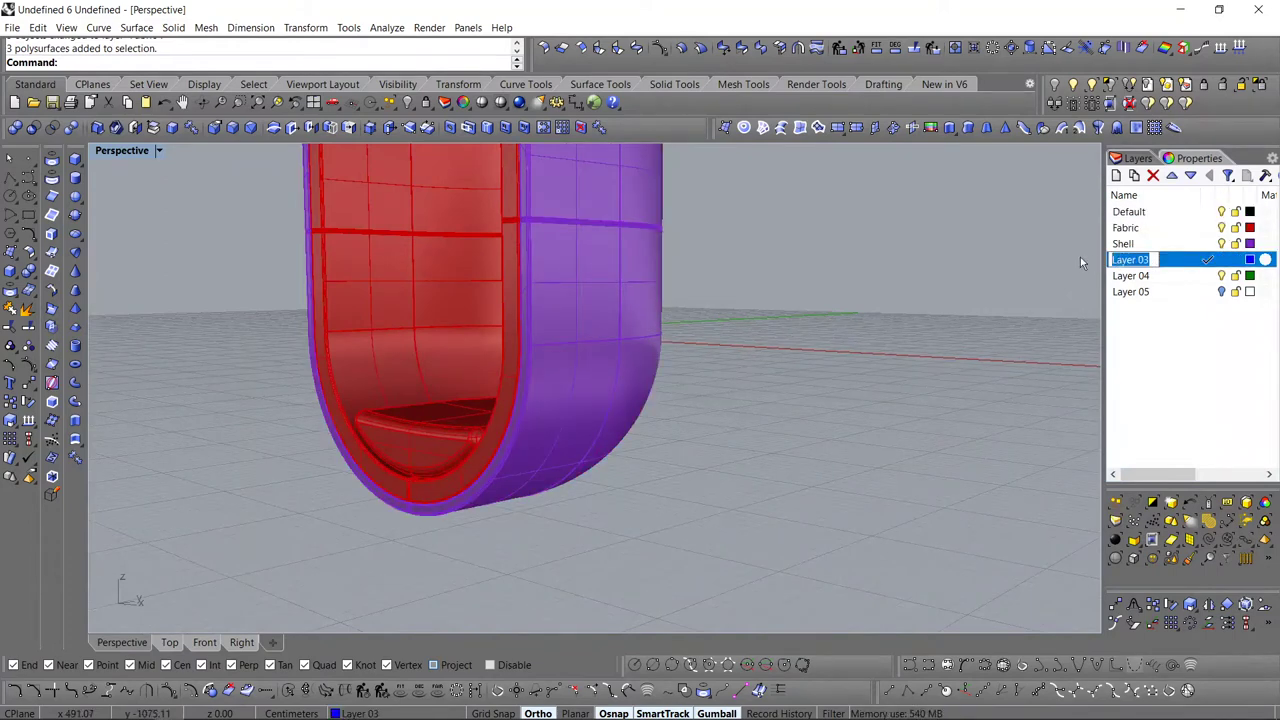
pyautogui.write('Metl')
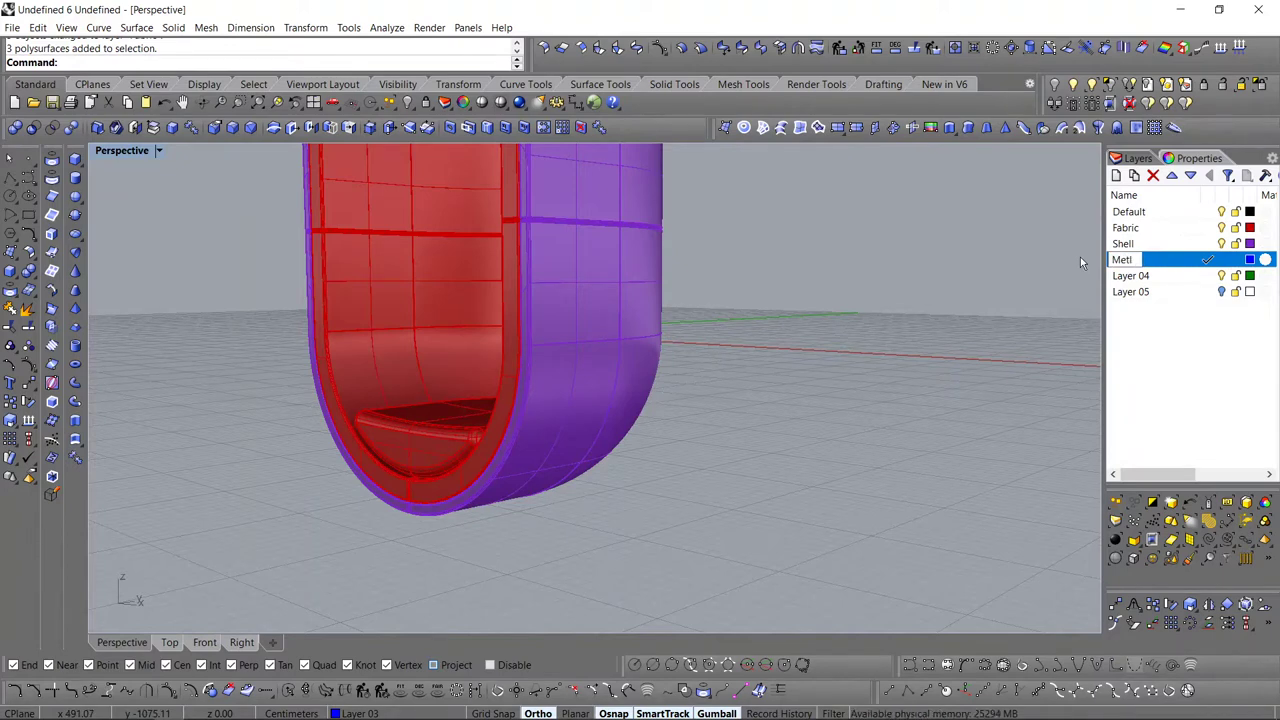
pyautogui.press('BackSpace')
pyautogui.write('al')
pyautogui.click(1180, 350)
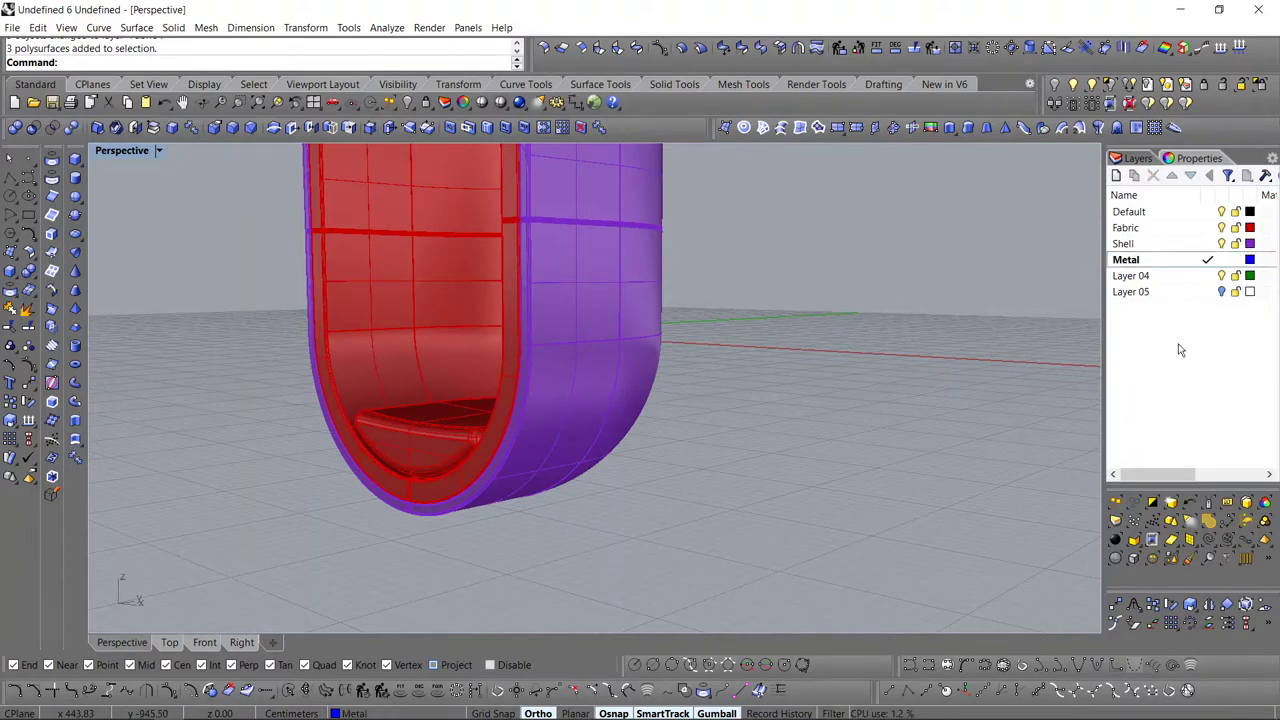
# - Move the whole capsule straight up in the Right view so its lower end clears the horizontal axis
pyautogui.moveTo(833, 338); pyautogui.dragTo(628, 395, button='right')
pyautogui.click(240, 641)
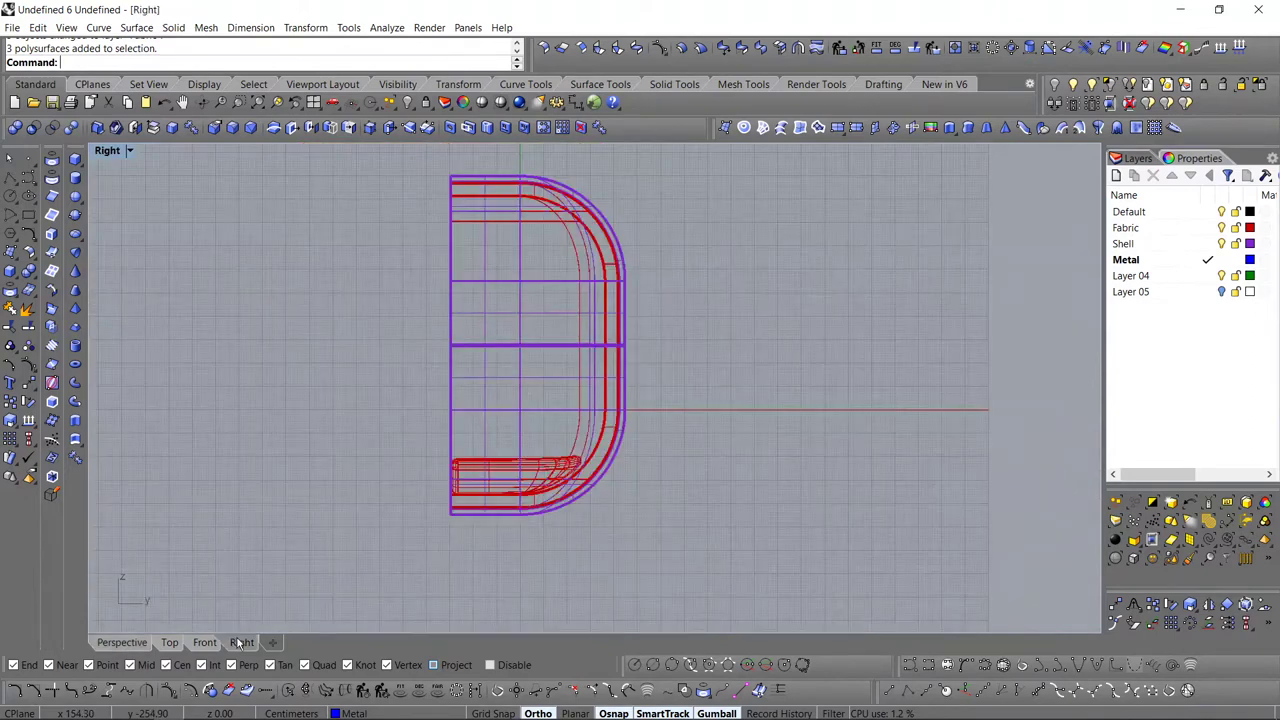
pyautogui.moveTo(303, 497); pyautogui.dragTo(365, 522, button='right')
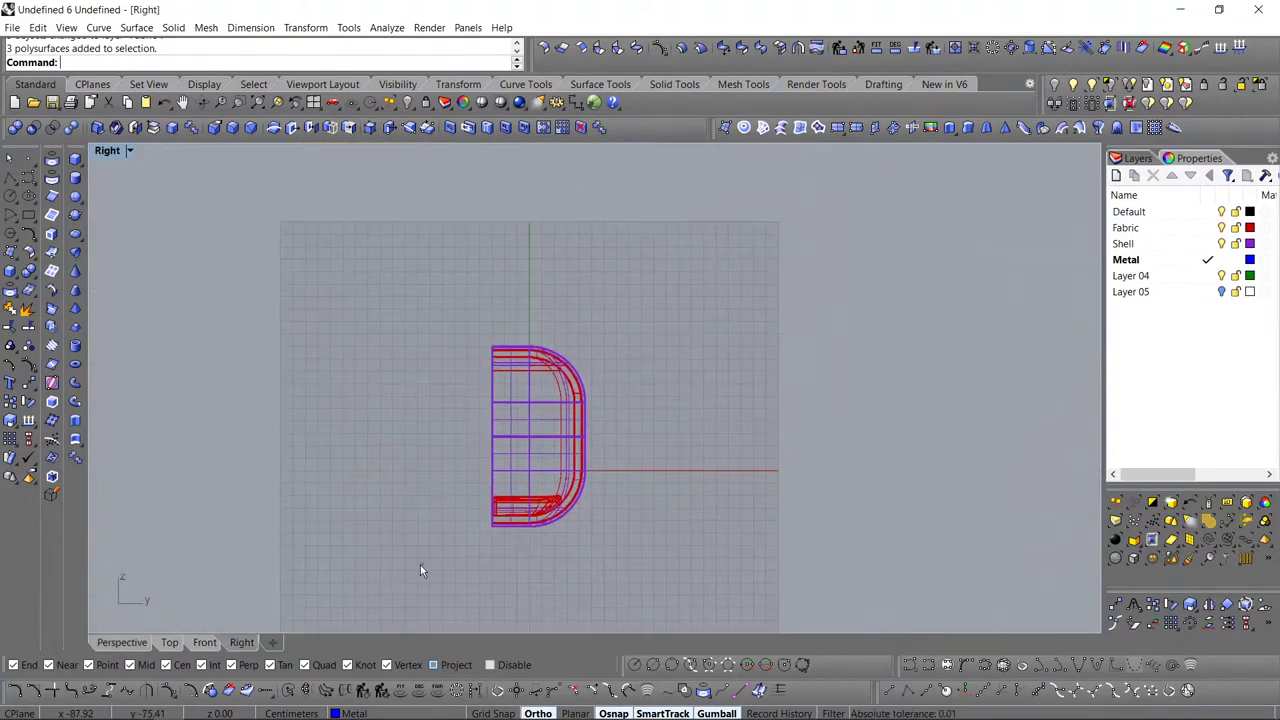
pyautogui.moveTo(420, 570); pyautogui.dragTo(630, 318)
pyautogui.moveTo(540, 395); pyautogui.dragTo(572, 306)
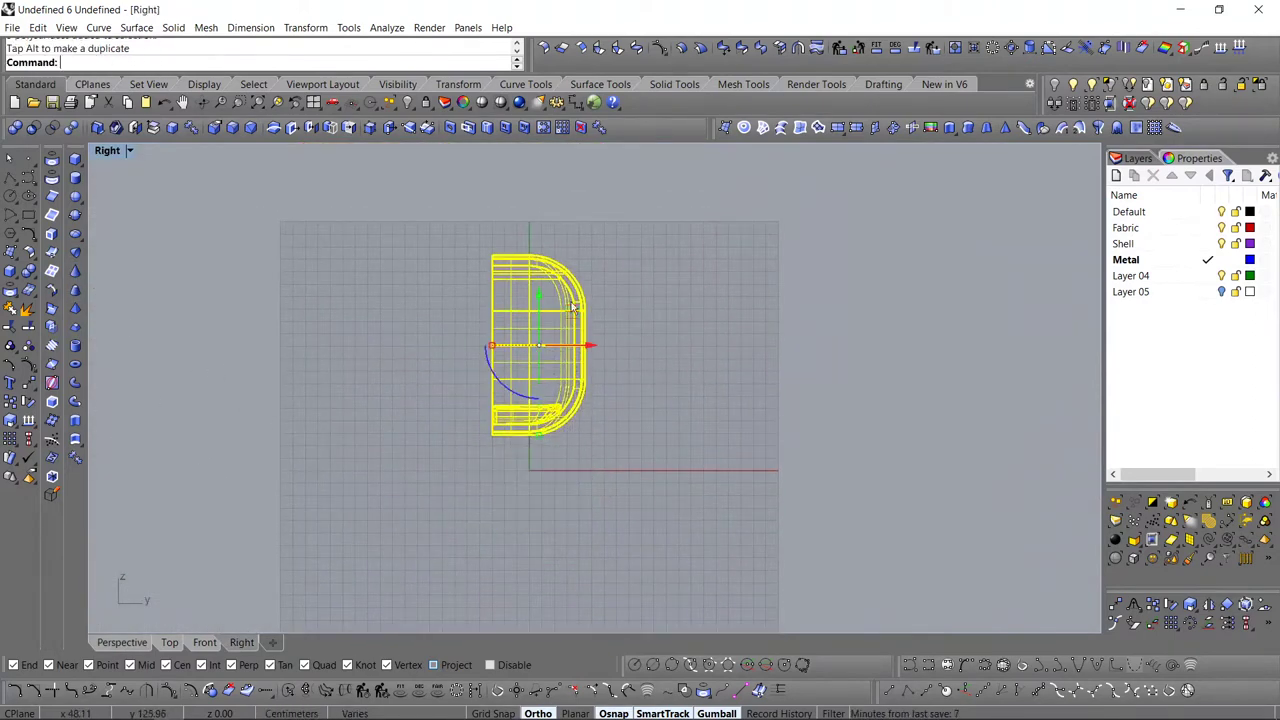
pyautogui.press('Escape')
# - Draw a vertical 50 cm polyline upward from the origin (0) in the Right view
pyautogui.scroll(6, 569, 426)
pyautogui.click(9, 175)
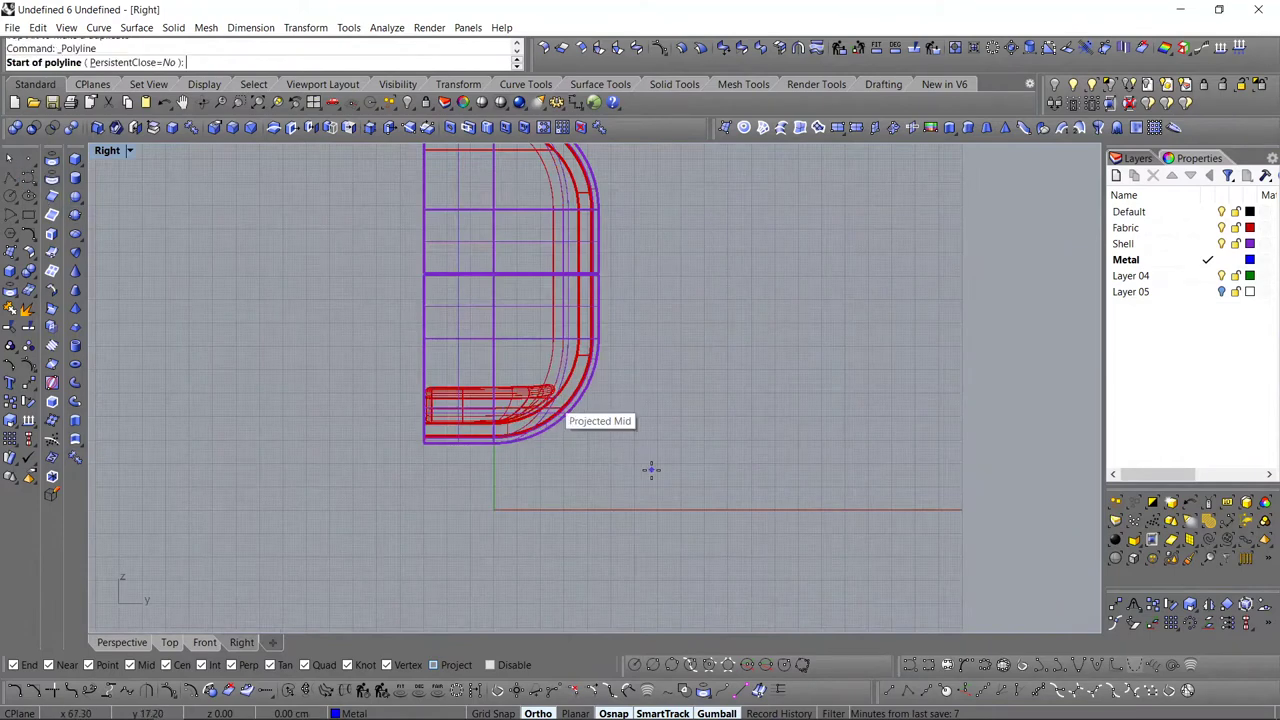
pyautogui.write('0')
pyautogui.press('Return')
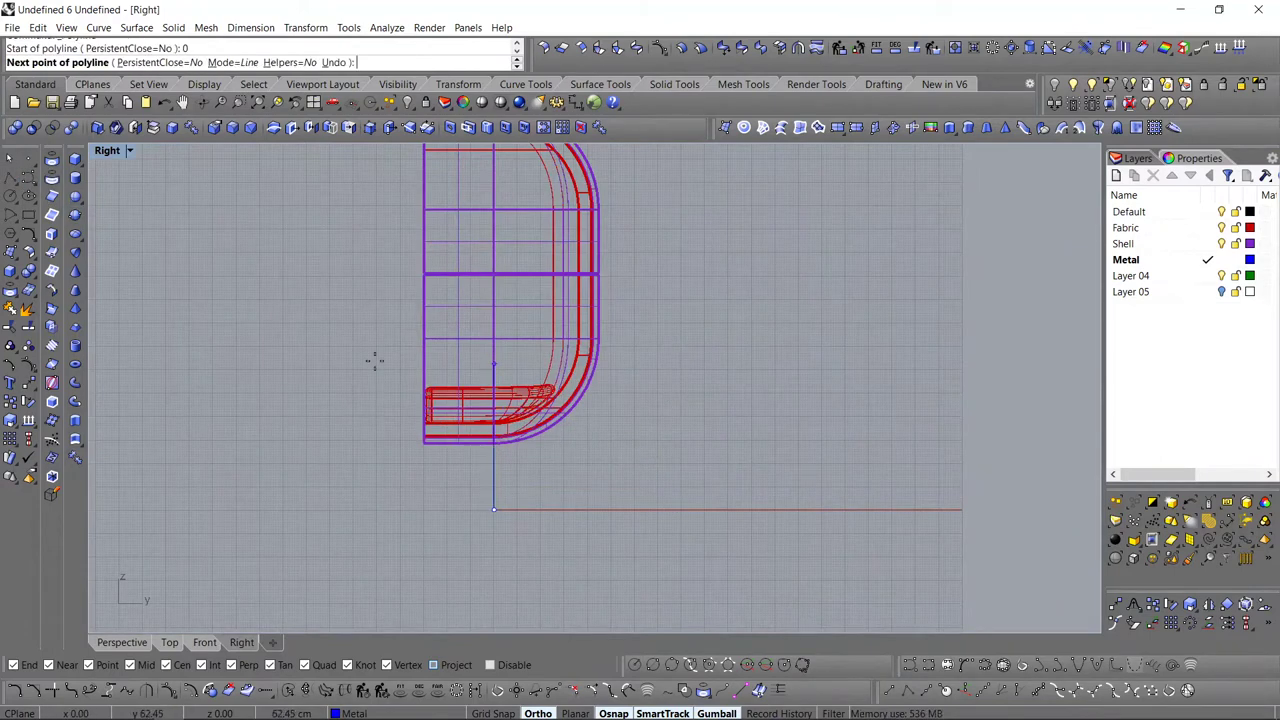
pyautogui.write('5')
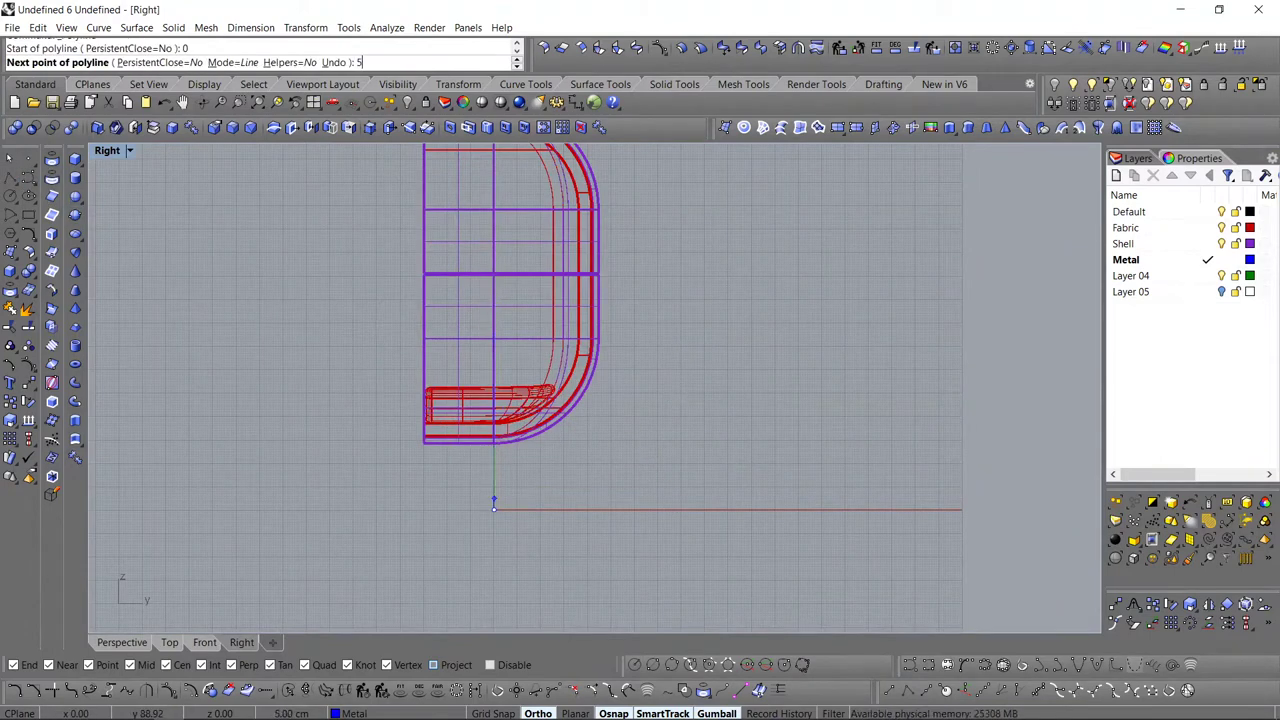
pyautogui.write('0')
pyautogui.press('Return')
pyautogui.press('Return')
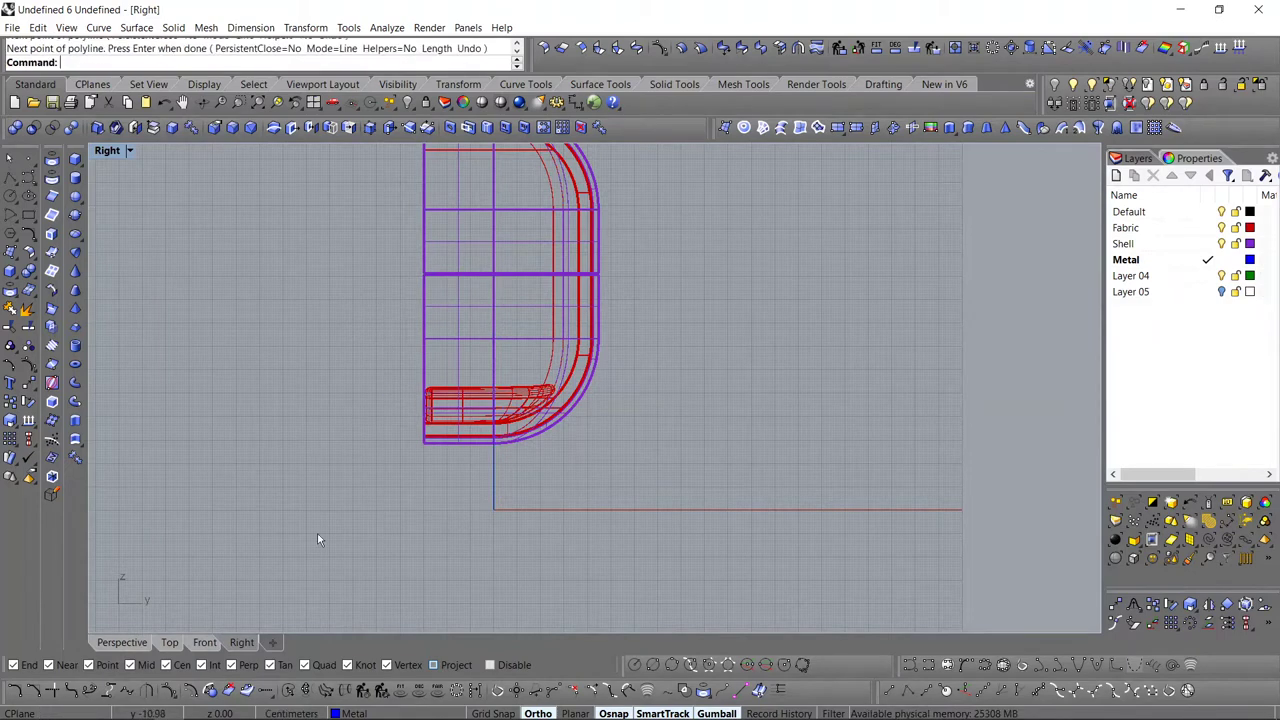
# - Move the whole capsule horizontally in the Front view, off to the right of the vertical line
pyautogui.click(205, 643)
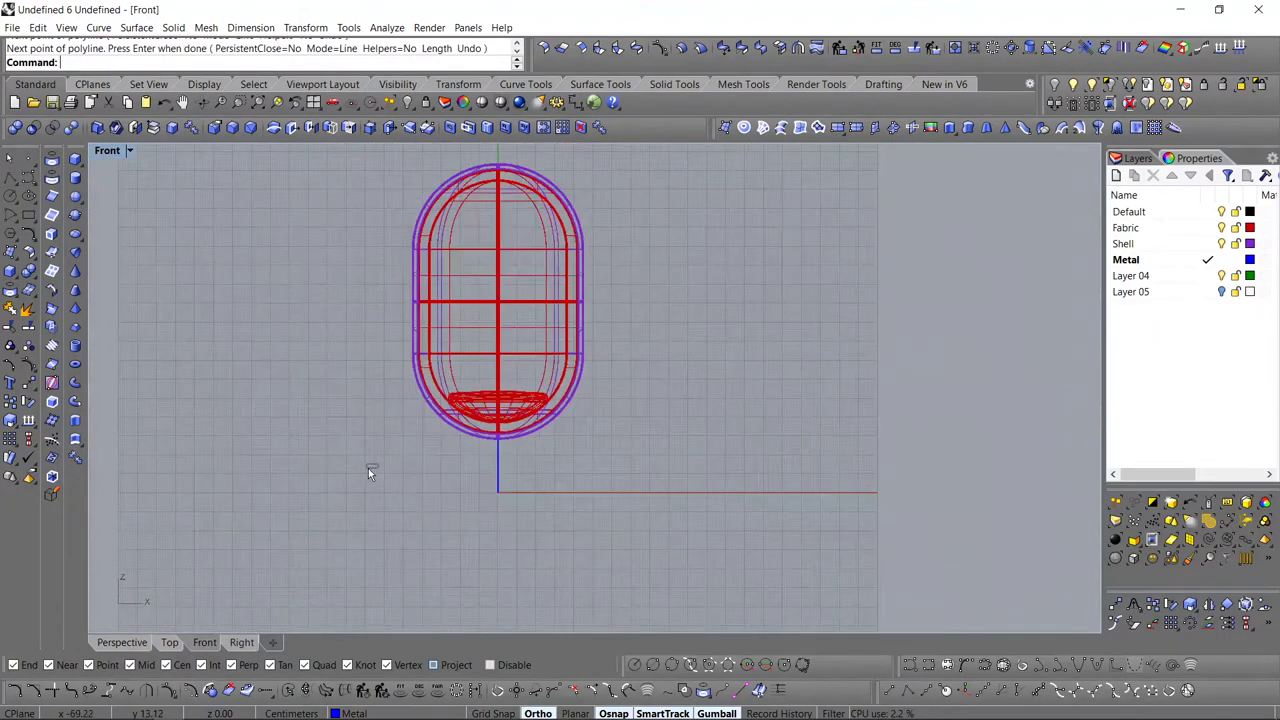
pyautogui.moveTo(368, 468); pyautogui.dragTo(628, 168)
pyautogui.moveTo(583, 244); pyautogui.dragTo(574, 297, button='right')
pyautogui.moveTo(544, 354); pyautogui.dragTo(713, 354)
# - Create a round-capped pipe with a constant 2 cm radius along the vertical line
pyautogui.moveTo(537, 520); pyautogui.dragTo(461, 486)
pyautogui.write('Pipe')
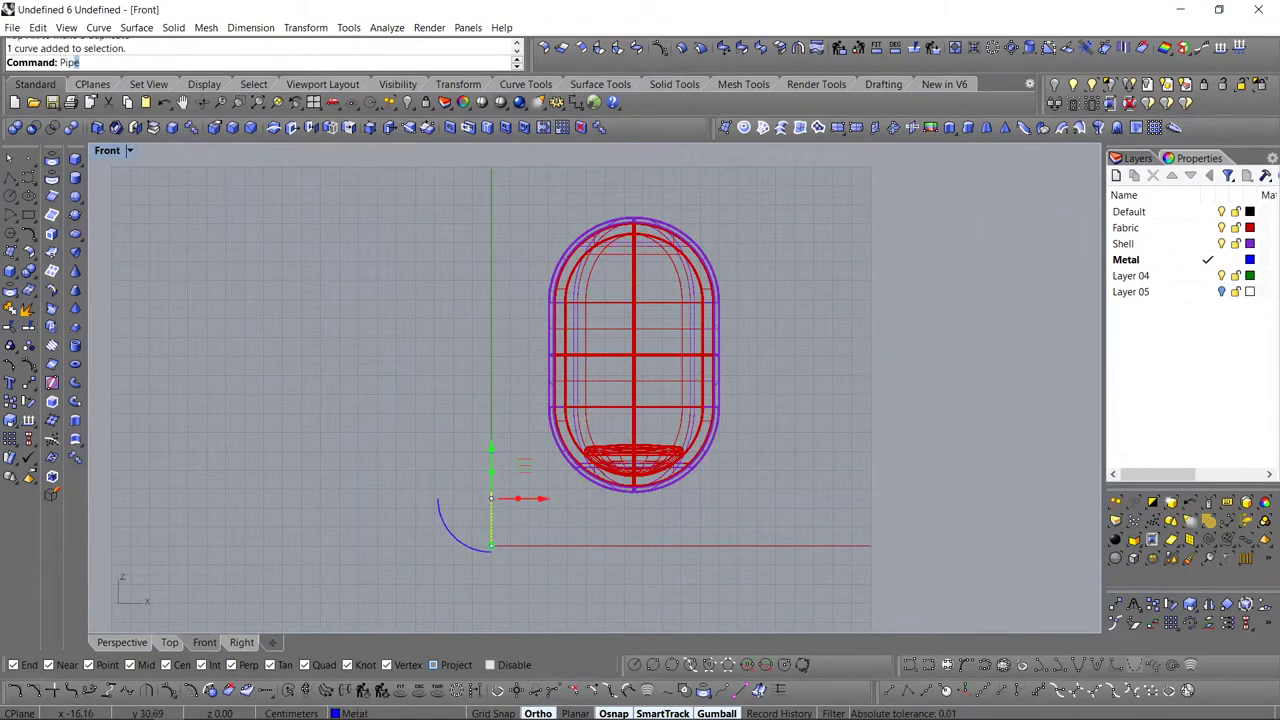
pyautogui.press('Return')
pyautogui.write('2')
pyautogui.press('Return')
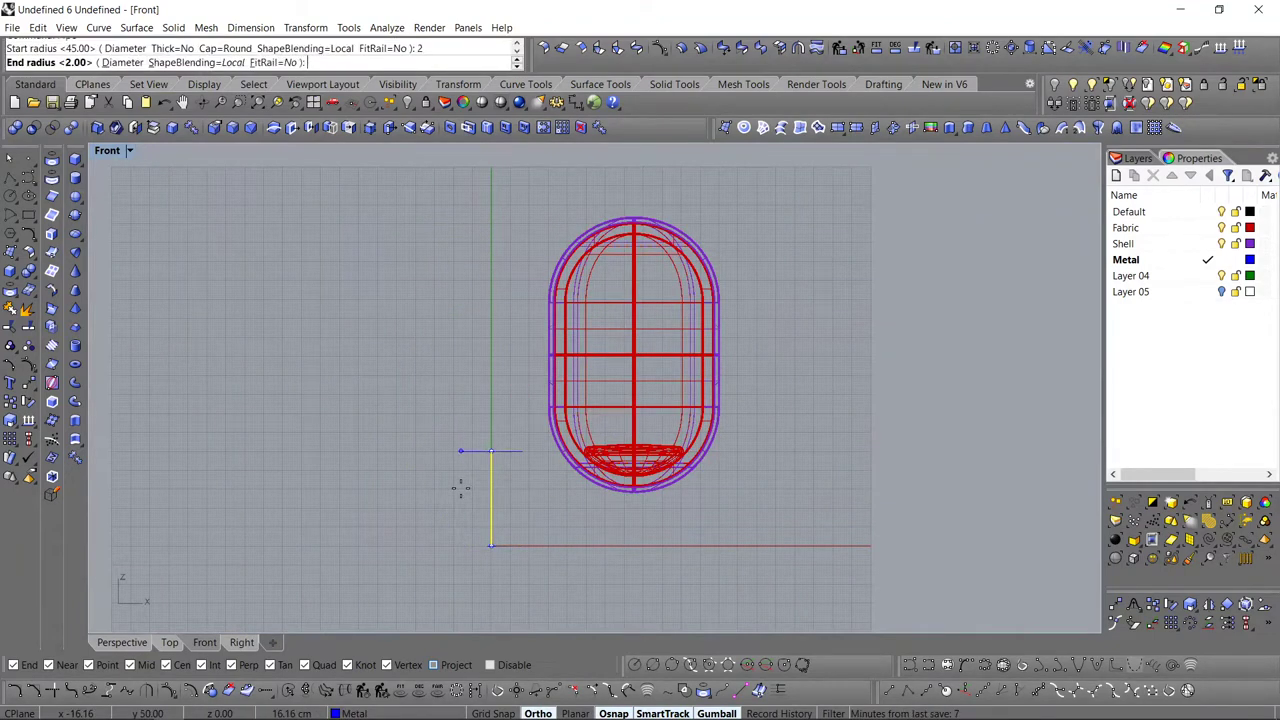
pyautogui.press('Return')
pyautogui.press('Return')
# - Move the pipe and its centre line horizontally toward the capsule
pyautogui.scroll(3, 531, 522)
pyautogui.moveTo(509, 512); pyautogui.dragTo(447, 458)
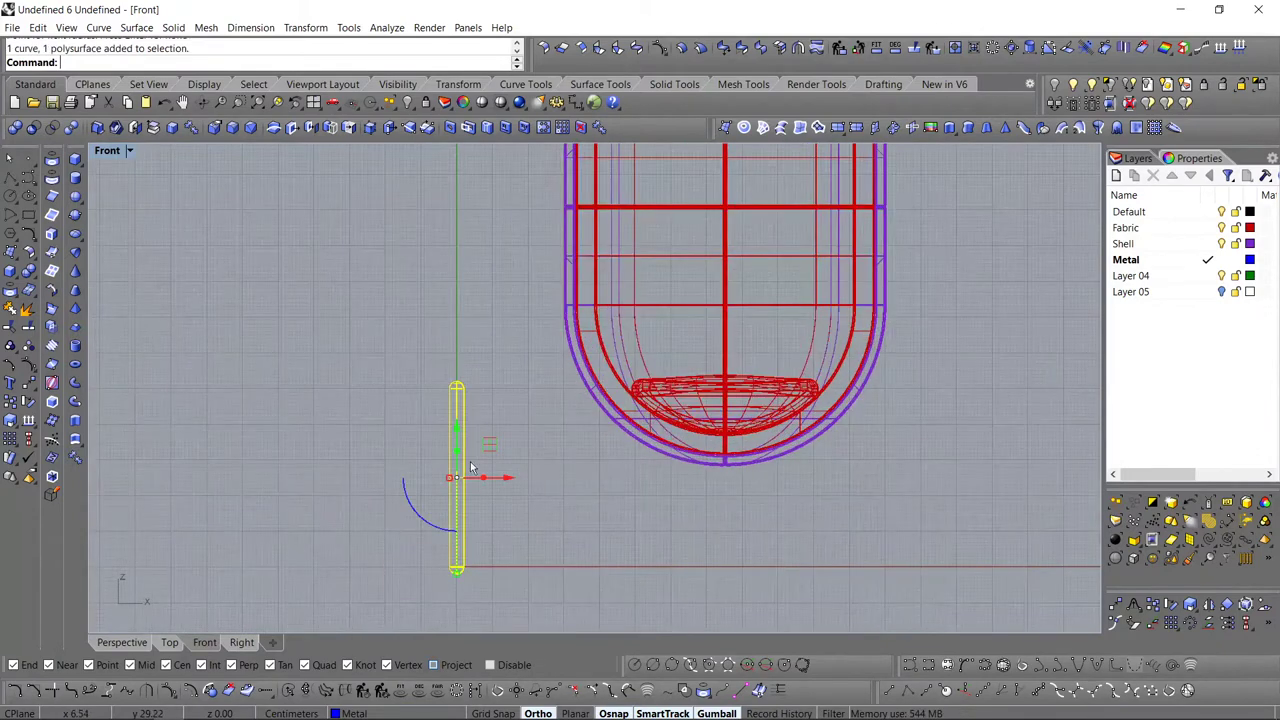
pyautogui.moveTo(481, 463); pyautogui.dragTo(479, 434, button='right')
pyautogui.moveTo(502, 453); pyautogui.dragTo(564, 455)
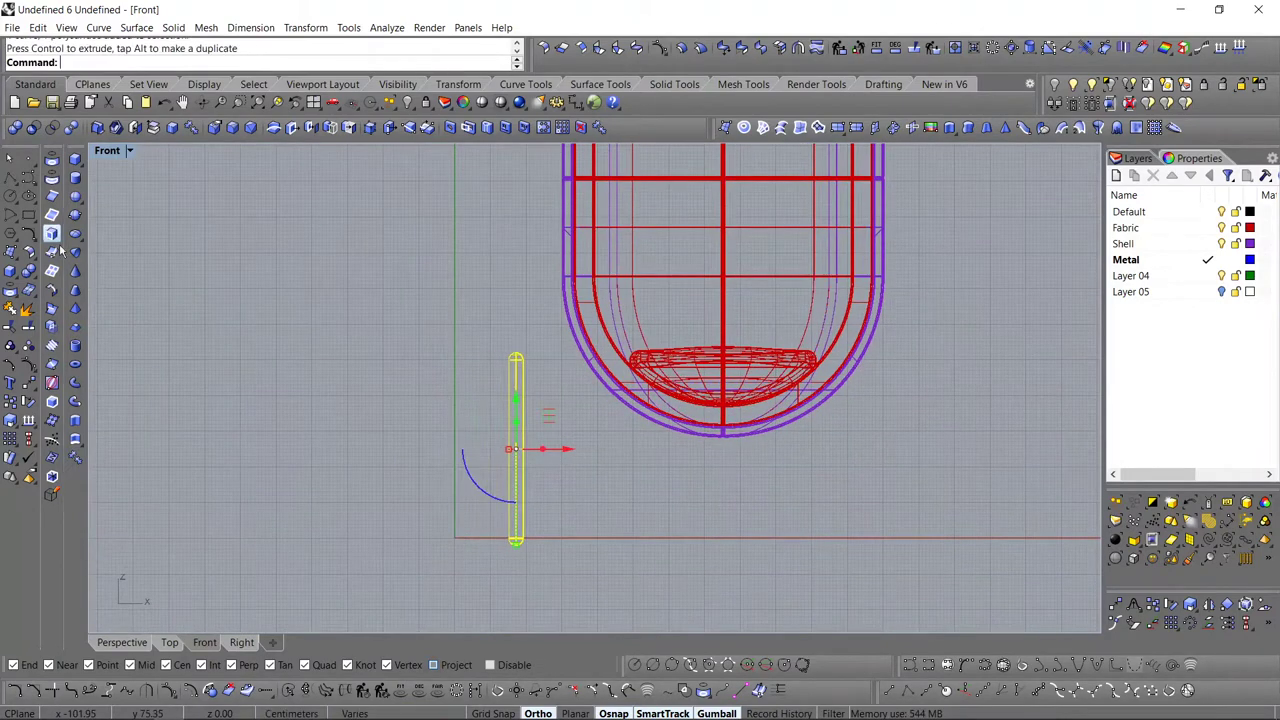
pyautogui.click(10, 177)
pyautogui.scroll(2, 566, 215)
pyautogui.click(594, 261)
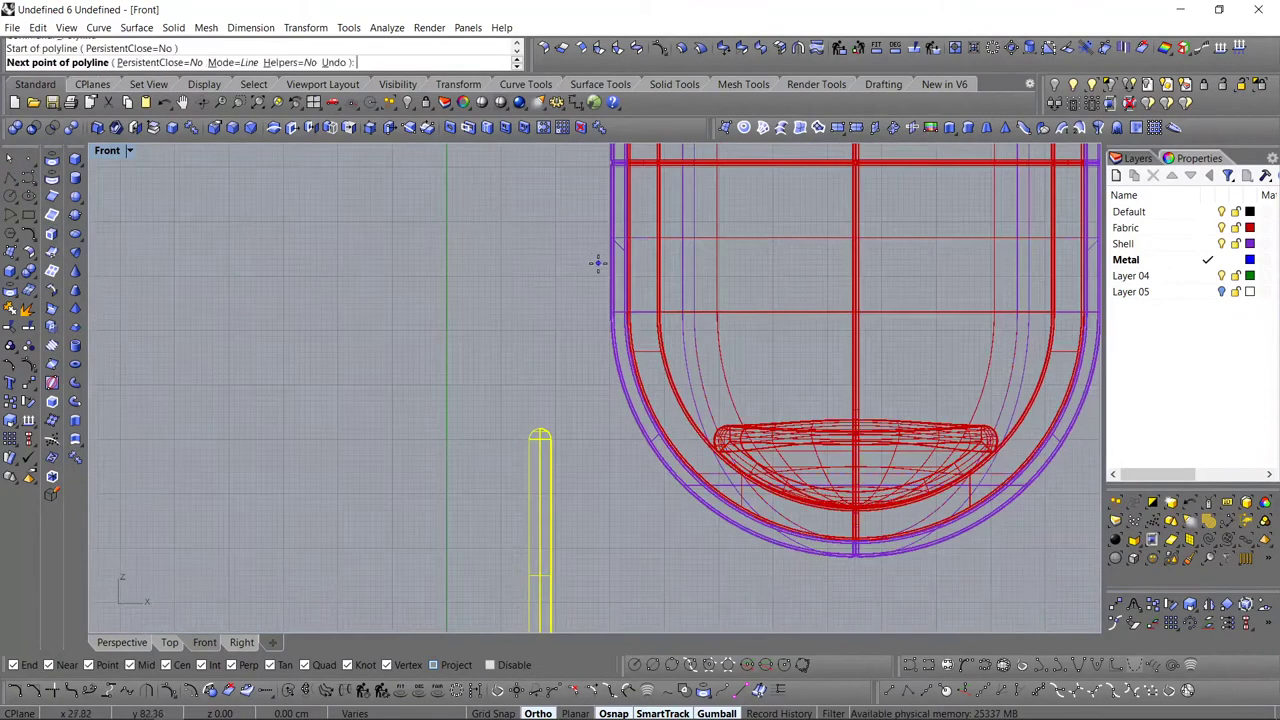
pyautogui.rightClick(599, 268)
# - Draw a vertical guide line from the shell's outer left side down past the horizontal axis in the Front view
pyautogui.scroll(6, 599, 268)
pyautogui.rightClick(600, 322)
pyautogui.scroll(4, 600, 322)
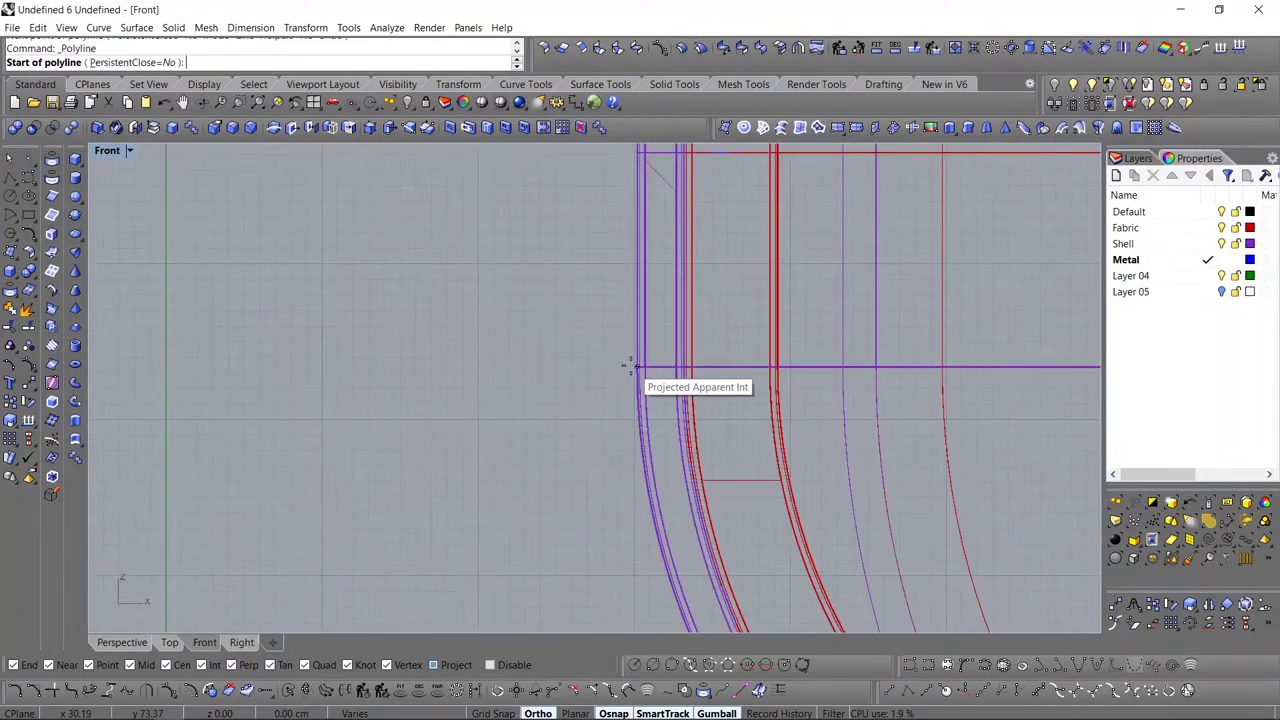
pyautogui.click(633, 366)
pyautogui.scroll(-12, 633, 366)
pyautogui.scroll(-4, 632, 366)
pyautogui.click(632, 600)
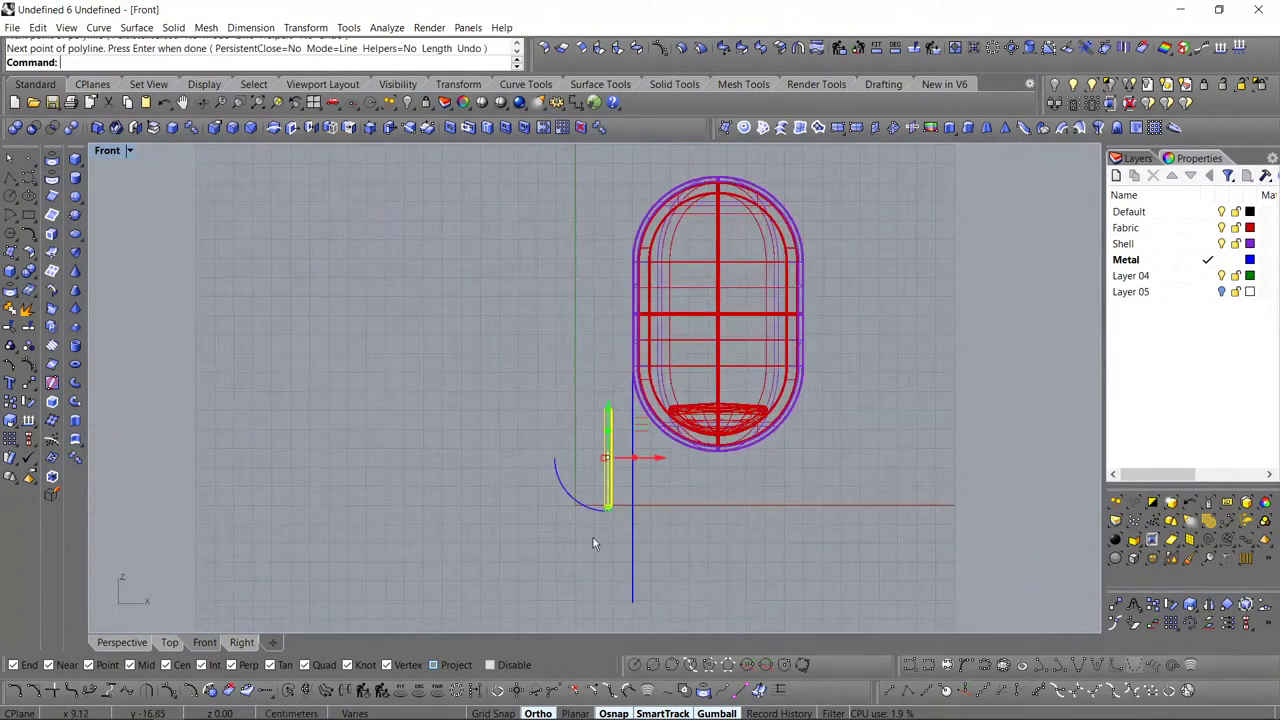
pyautogui.press('Return')
# - Move the pipe and its centre line horizontally so the pipe's left edge snaps onto the vertical guide line
pyautogui.moveTo(576, 548); pyautogui.dragTo(629, 420)
pyautogui.scroll(5, 623, 400)
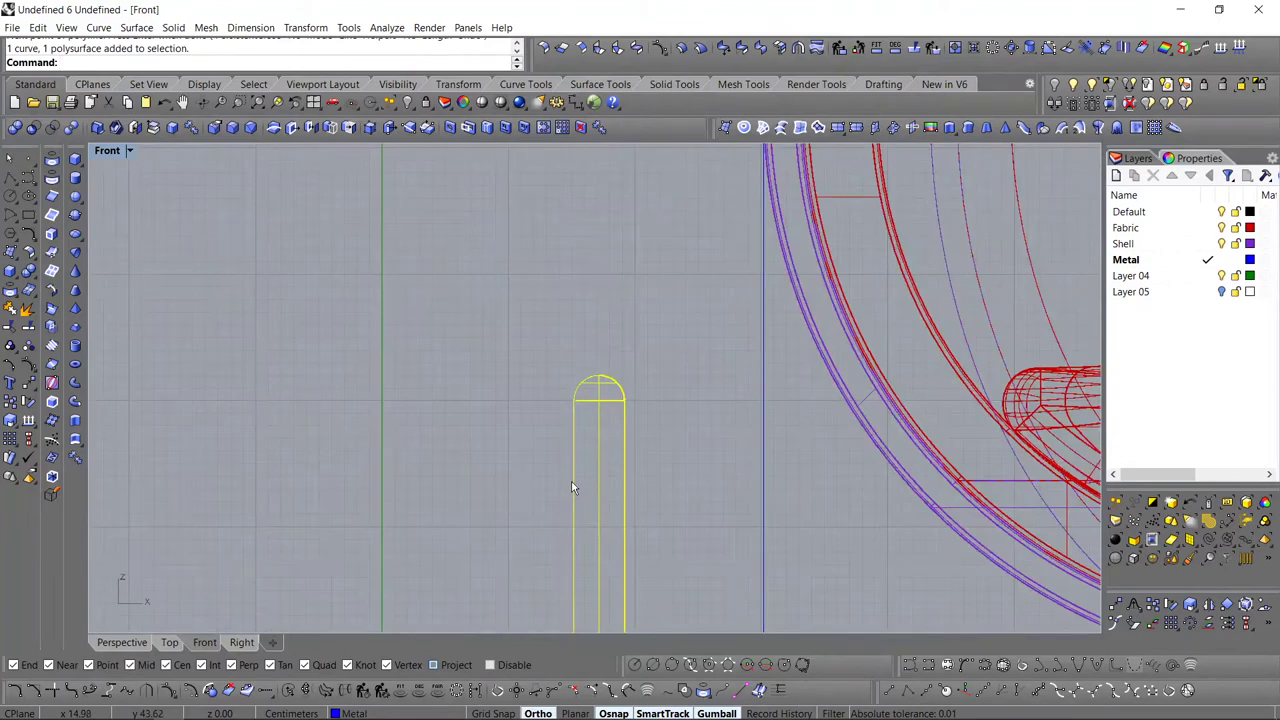
pyautogui.write('move')
pyautogui.press('Return')
pyautogui.click(575, 401)
pyautogui.click(768, 403)
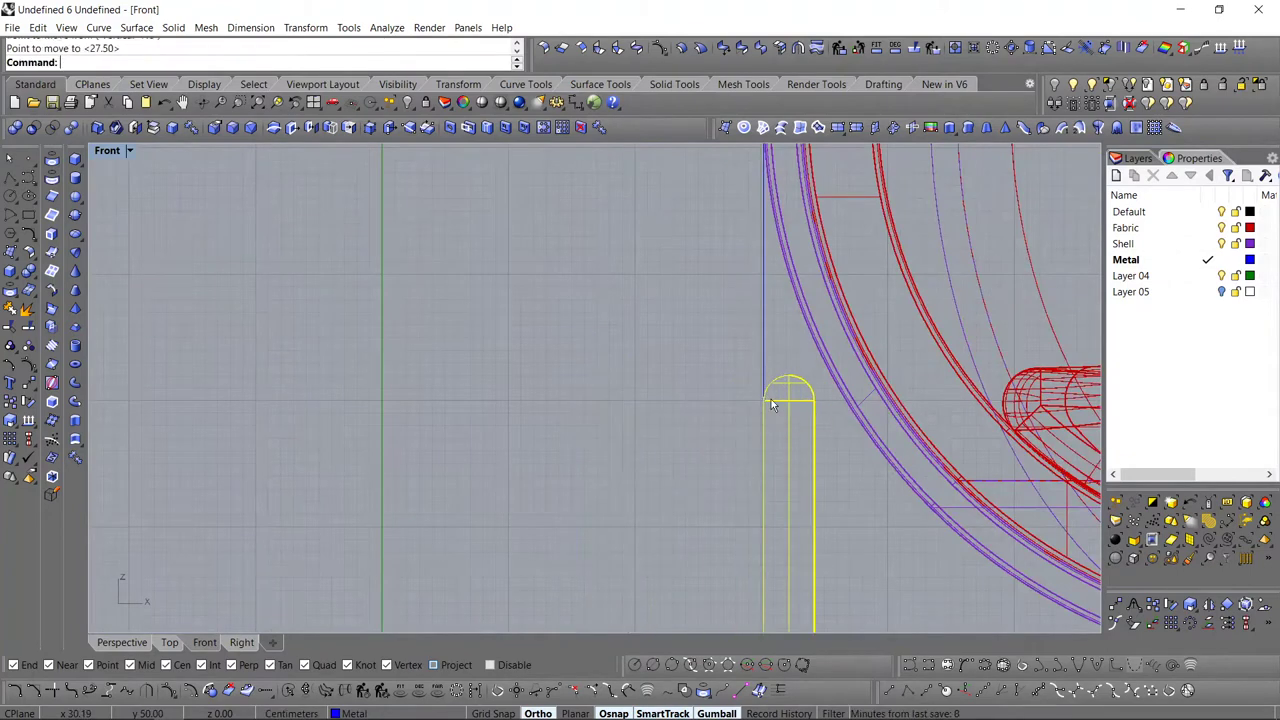
# - Move the pipe and its centre line straight up about 4.2 cm, and delete the vertical guide line
pyautogui.scroll(-6, 772, 405)
pyautogui.moveTo(765, 432); pyautogui.dragTo(693, 381, button='right')
pyautogui.scroll(12, 706, 308)
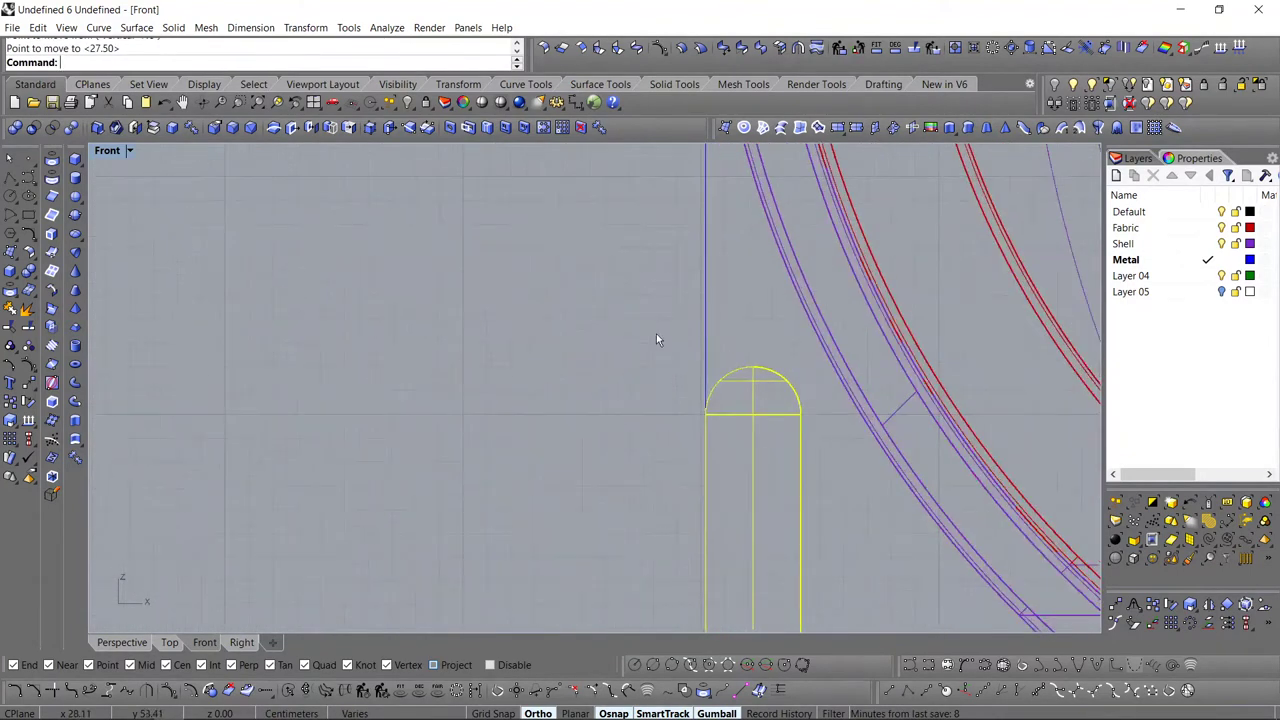
pyautogui.press('Return')
pyautogui.click(600, 450)
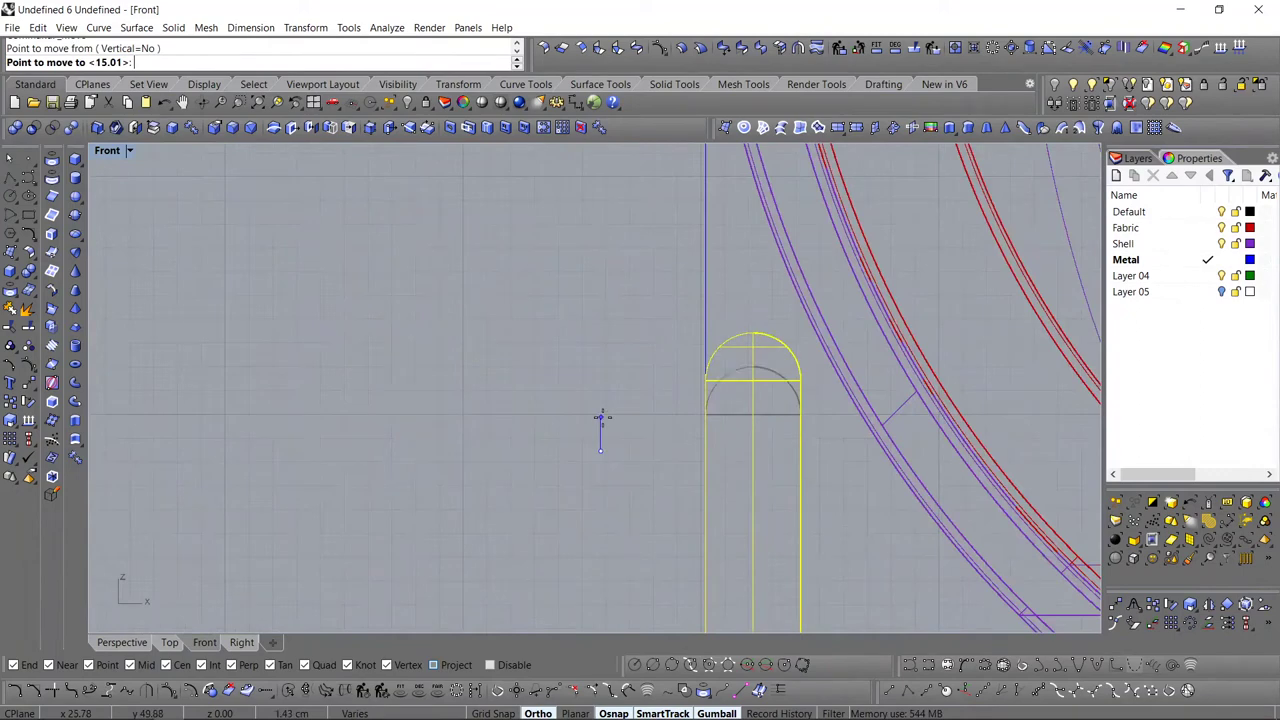
pyautogui.click(600, 355)
pyautogui.scroll(-5, 543, 318)
pyautogui.press('Escape')
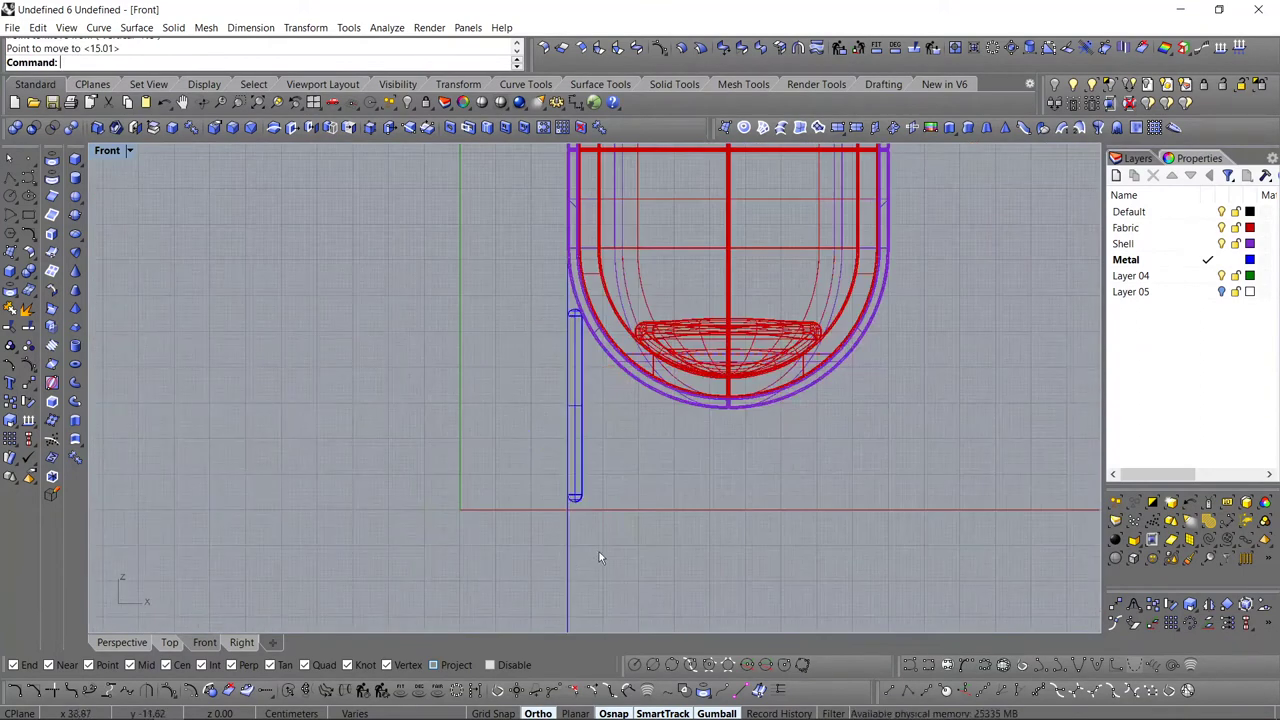
pyautogui.click(567, 557)
pyautogui.press('Delete')
# - Move the whole chair together with the pipe so the pipe's bottom end sits at the origin (0)
pyautogui.scroll(-2, 520, 535)
pyautogui.moveTo(474, 569); pyautogui.dragTo(774, 172)
pyautogui.press('Return')
pyautogui.scroll(6, 548, 548)
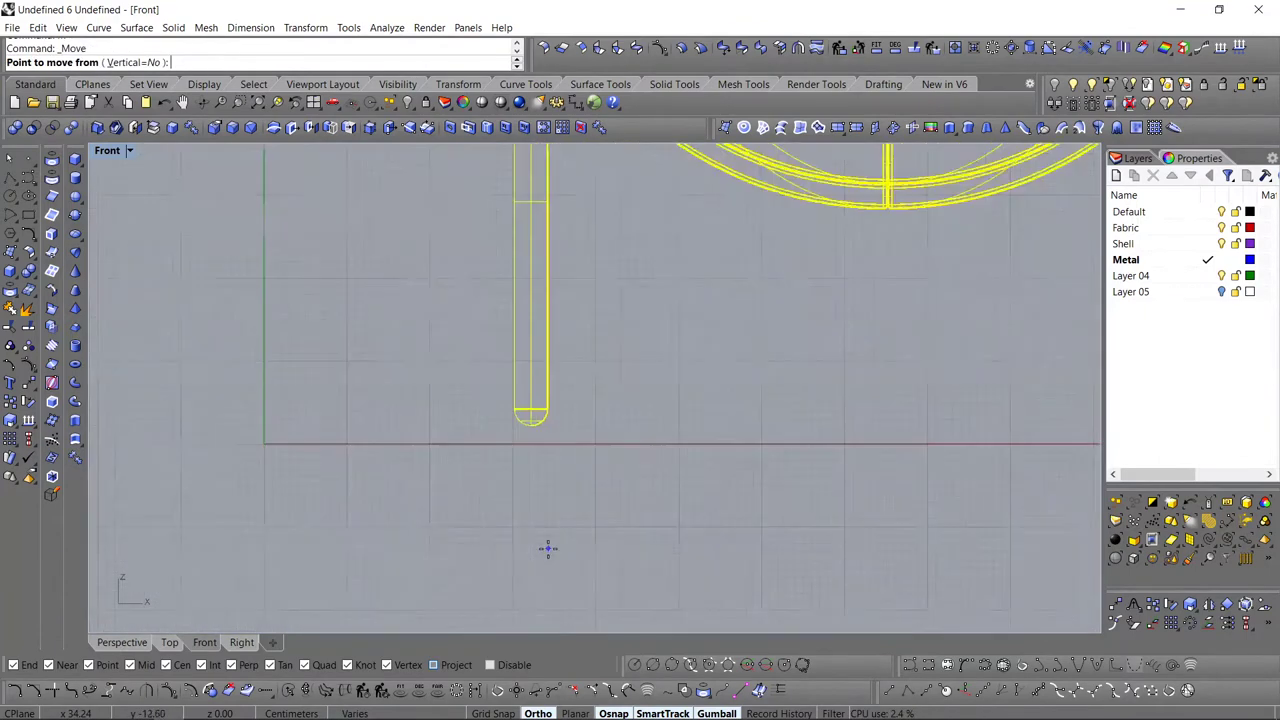
pyautogui.scroll(3, 548, 548)
pyautogui.click(520, 318)
pyautogui.write('0')
pyautogui.press('Return')
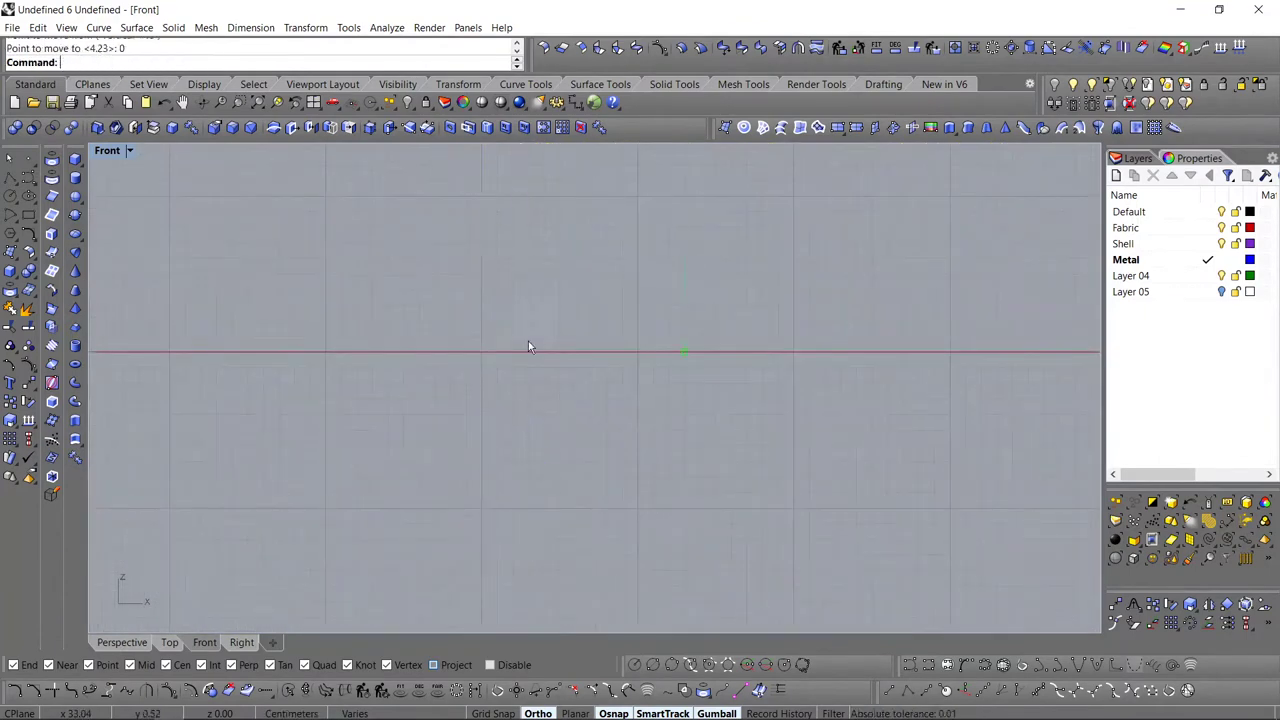
# - Mirror the pipe leg and its centre line to the opposite side of the chair about the shell's vertical centre axis
pyautogui.scroll(-4, 572, 389)
pyautogui.moveTo(563, 396); pyautogui.dragTo(551, 477, button='right')
pyautogui.moveTo(505, 505); pyautogui.dragTo(412, 426)
pyautogui.press('Return')
pyautogui.scroll(6, 597, 400)
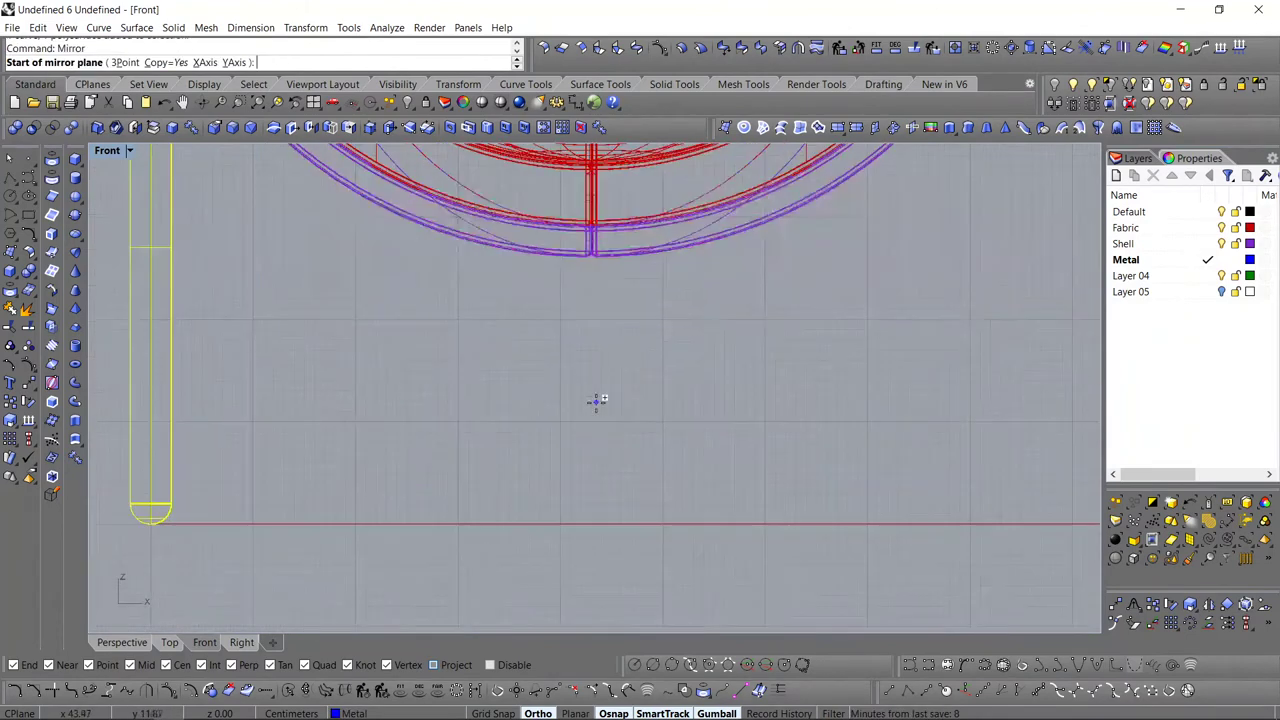
pyautogui.moveTo(654, 189); pyautogui.dragTo(654, 246, button='right')
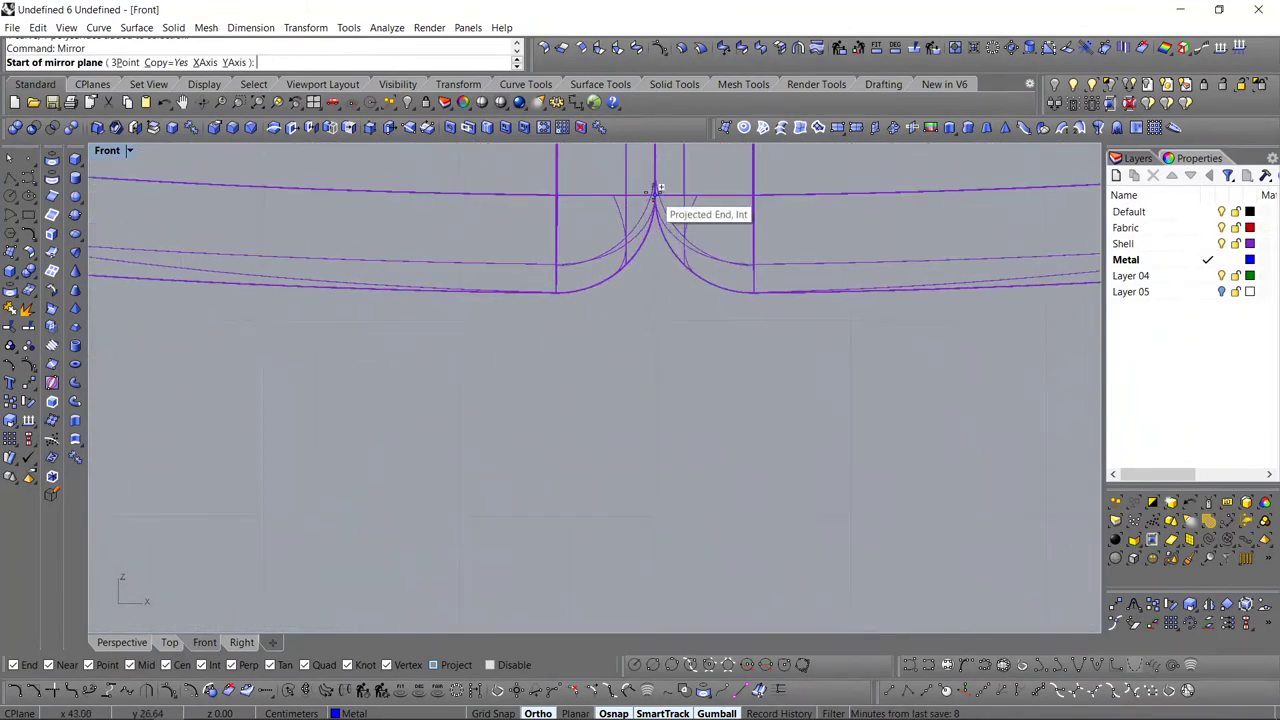
pyautogui.click(655, 205)
pyautogui.click(651, 377)
pyautogui.scroll(-5, 596, 383)
pyautogui.scroll(-3, 595, 385)
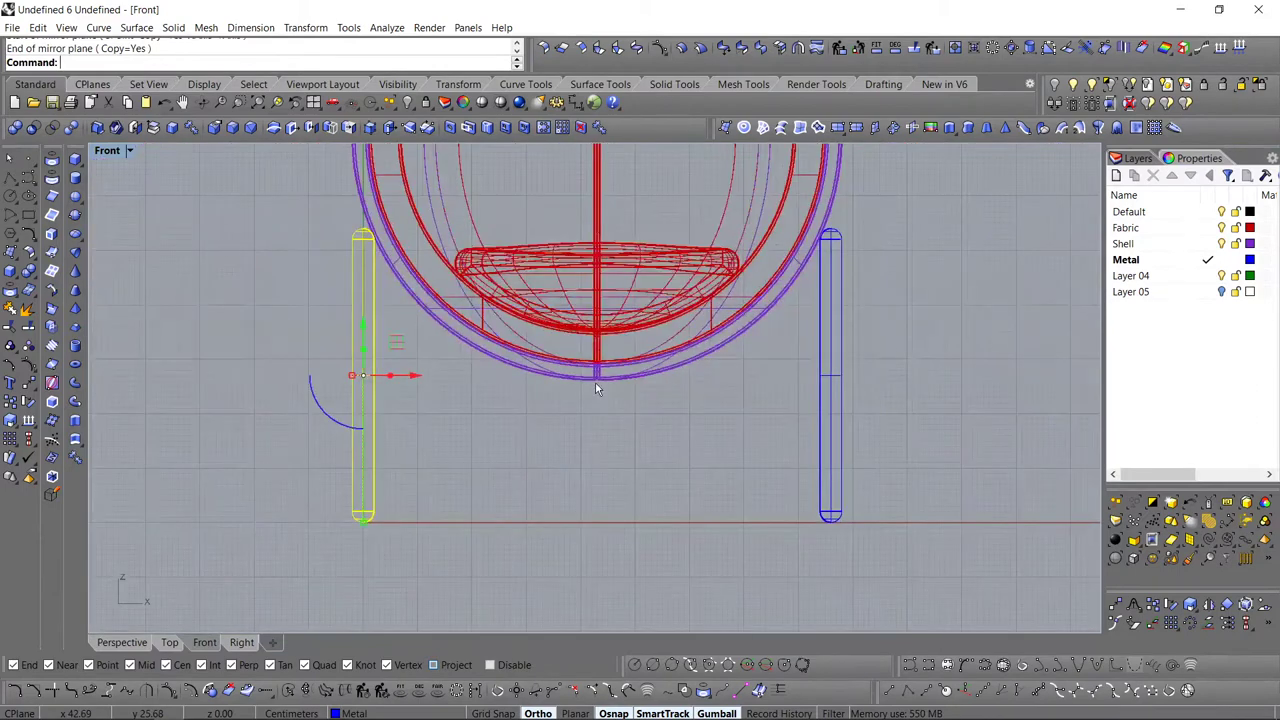
# - Isolate the two pipe legs and their centre lines by hiding the rest of the chair
pyautogui.moveTo(648, 436); pyautogui.dragTo(585, 452, button='right')
pyautogui.moveTo(866, 498); pyautogui.dragTo(235, 478)
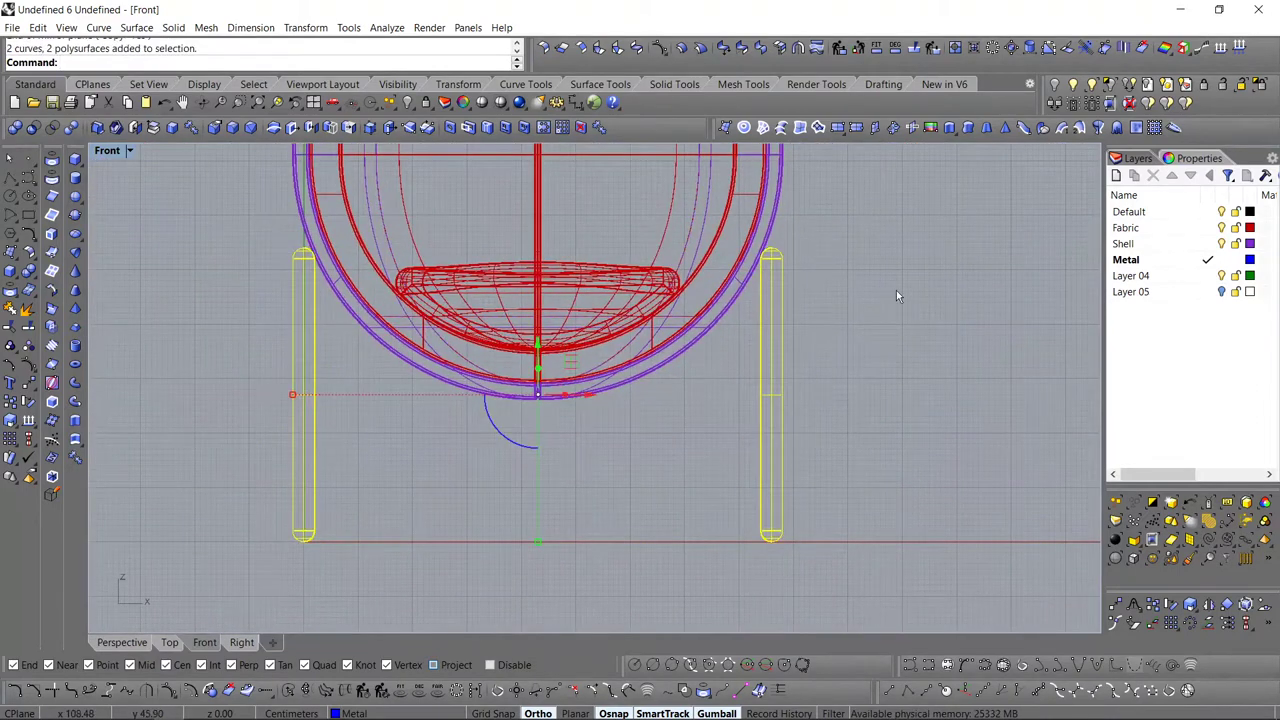
pyautogui.click(1094, 86)
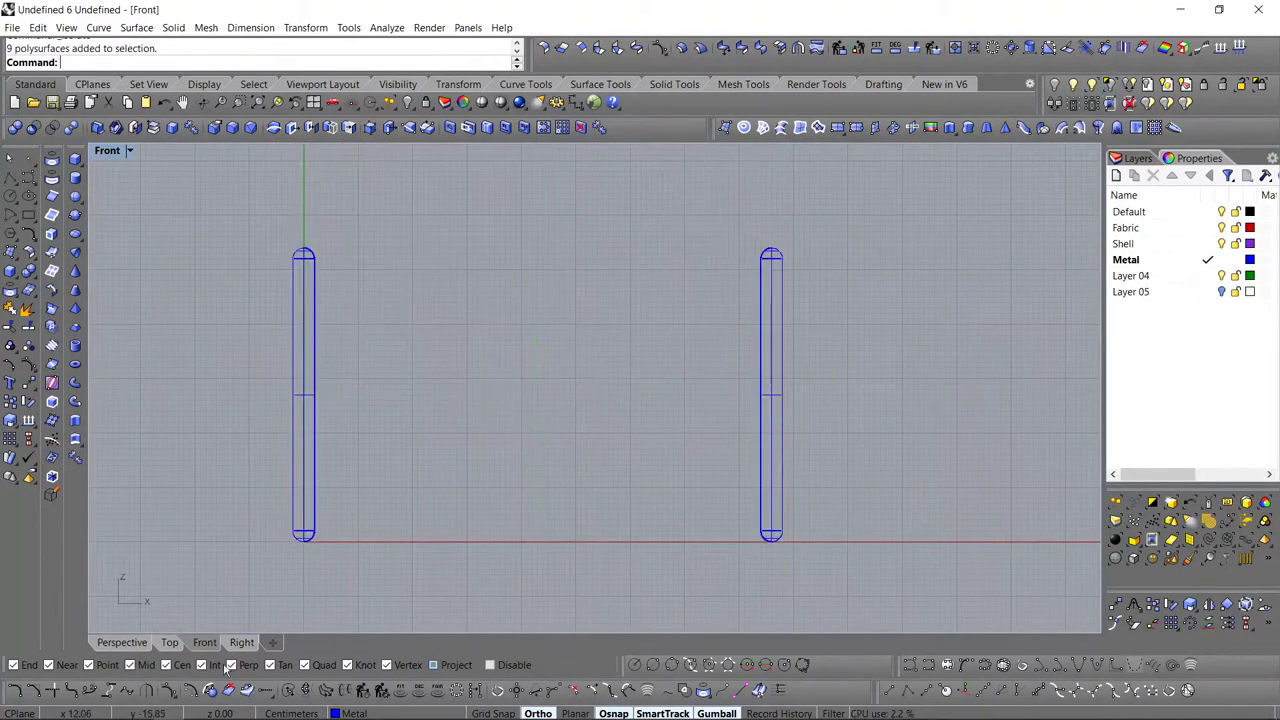
# - In the Top view, draw a circle centred on the left pipe leg matching its outer edge
pyautogui.click(168, 642)
pyautogui.scroll(3, 625, 398)
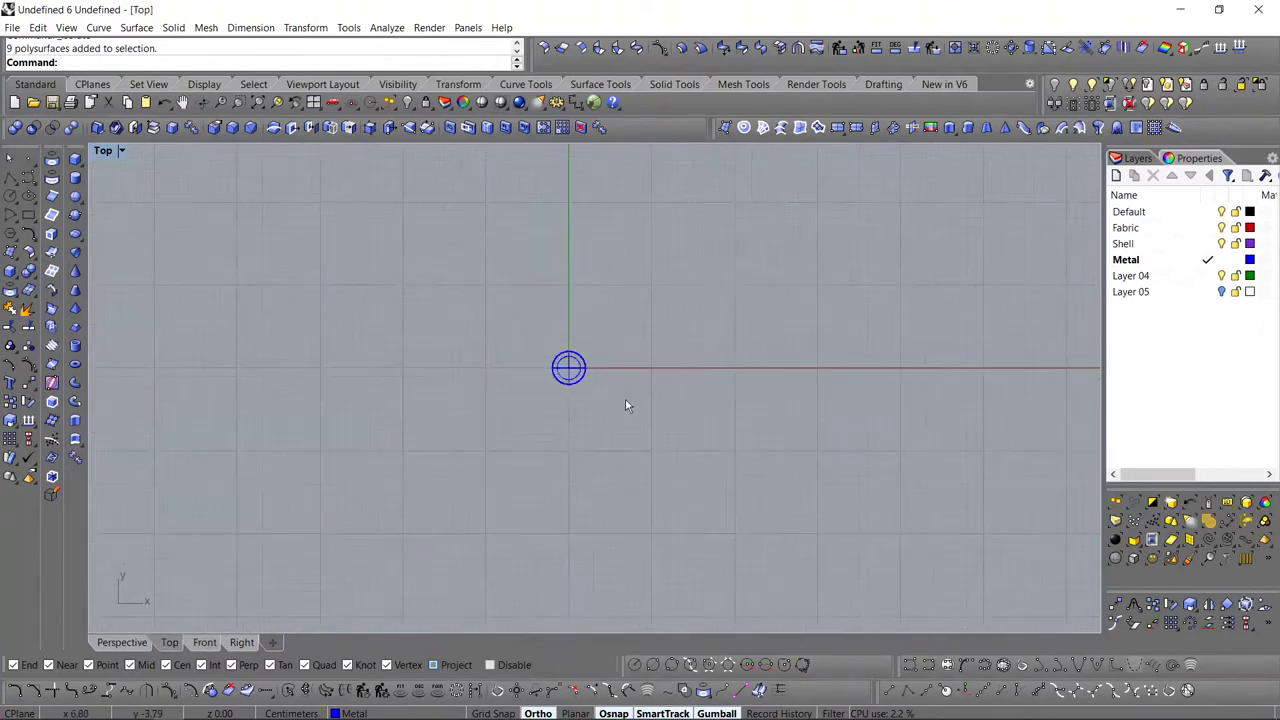
pyautogui.click(8, 214)
pyautogui.click(10, 196)
pyautogui.scroll(4, 466, 260)
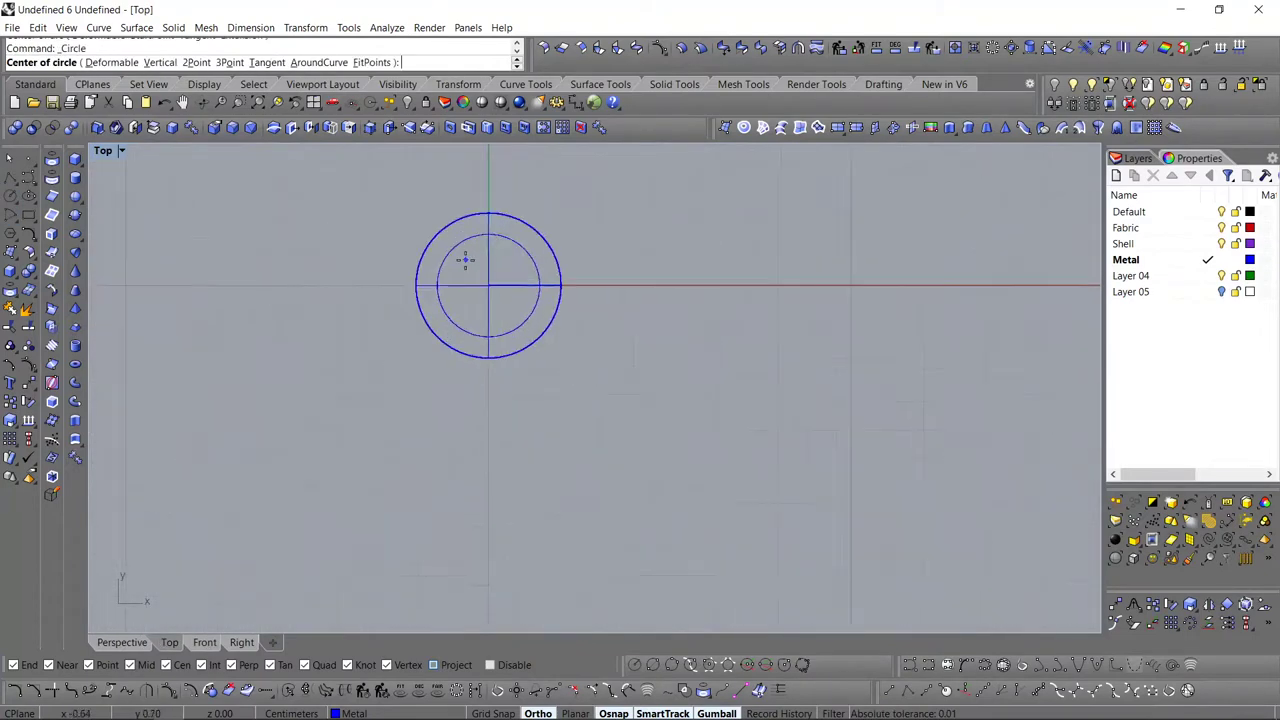
pyautogui.click(420, 216)
pyautogui.press('Return')
pyautogui.scroll(-4, 450, 306)
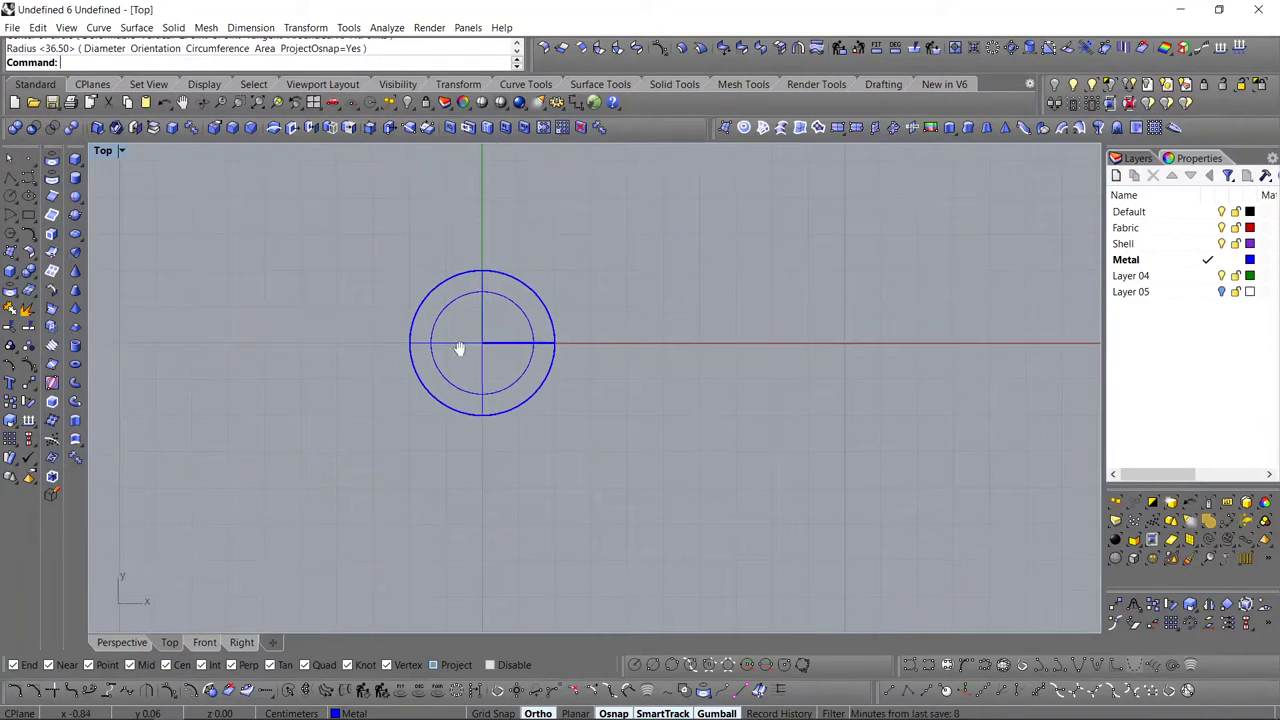
# - Offset the circle around the left leg outward by 0.2 cm
pyautogui.click(547, 326)
pyautogui.click(574, 358)
pyautogui.write('O')
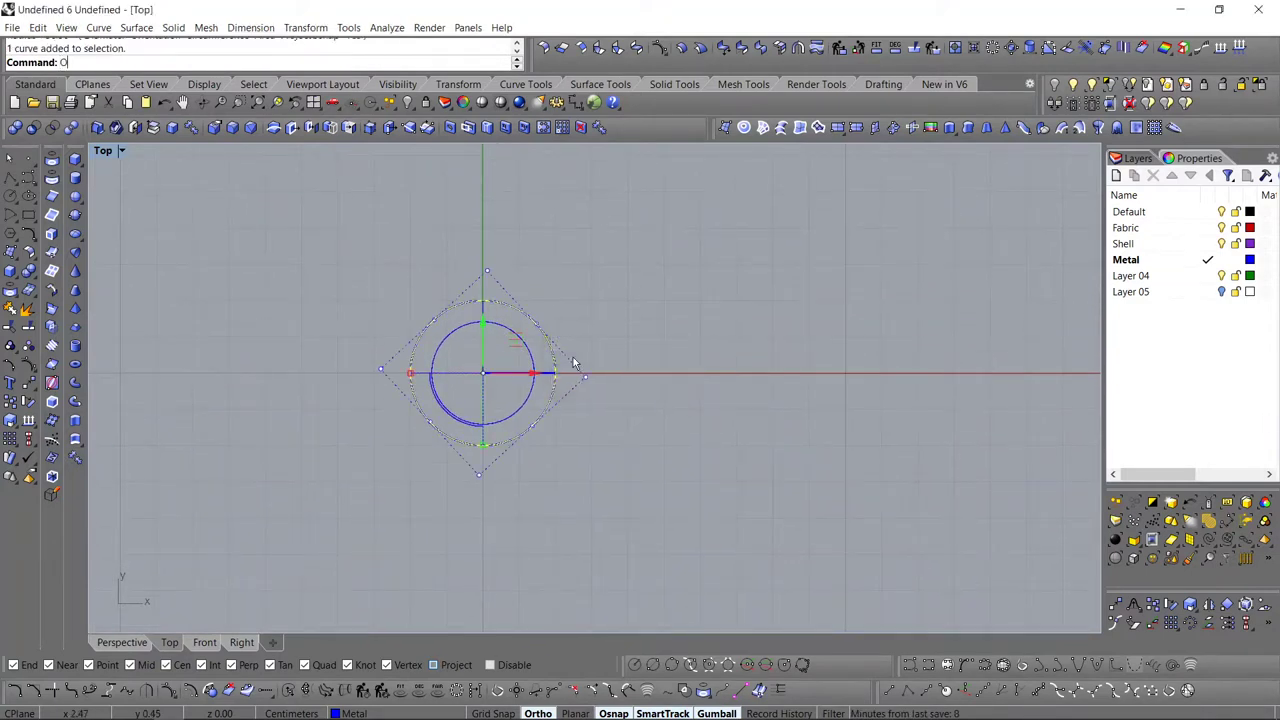
pyautogui.write('ffsetSrf')
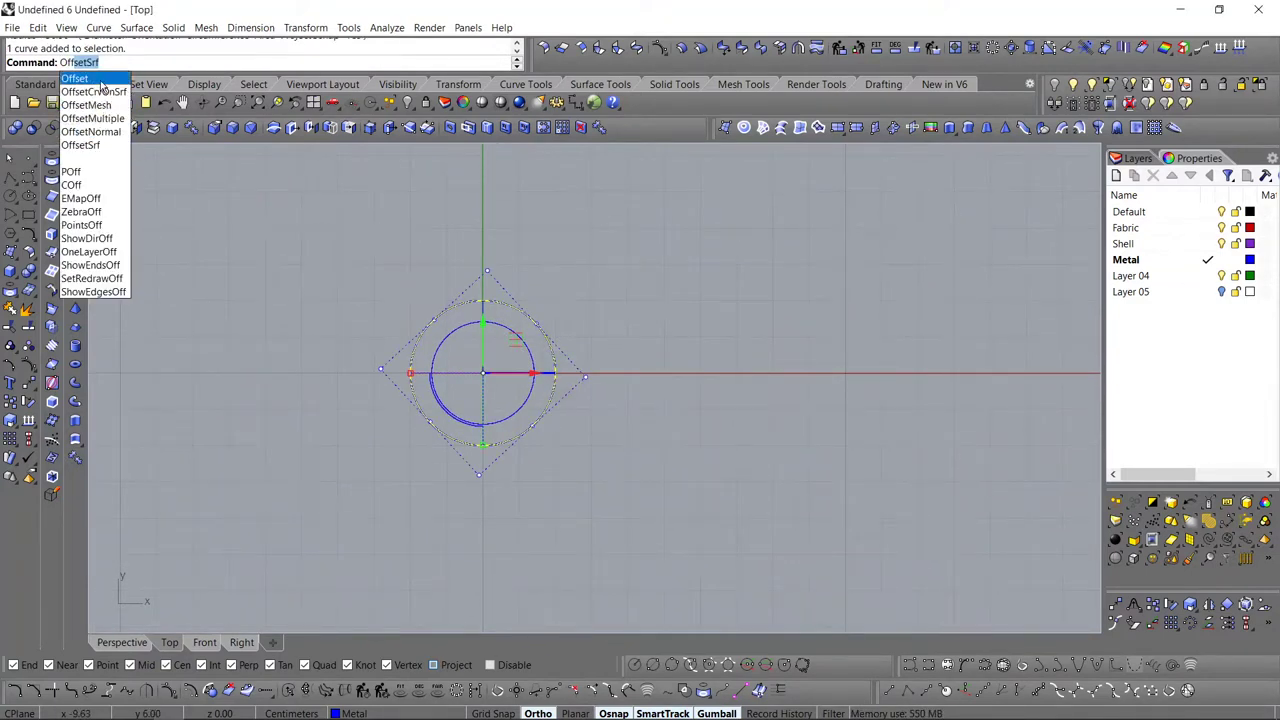
pyautogui.press('Return')
pyautogui.click(623, 268)
pyautogui.scroll(-5, 568, 423)
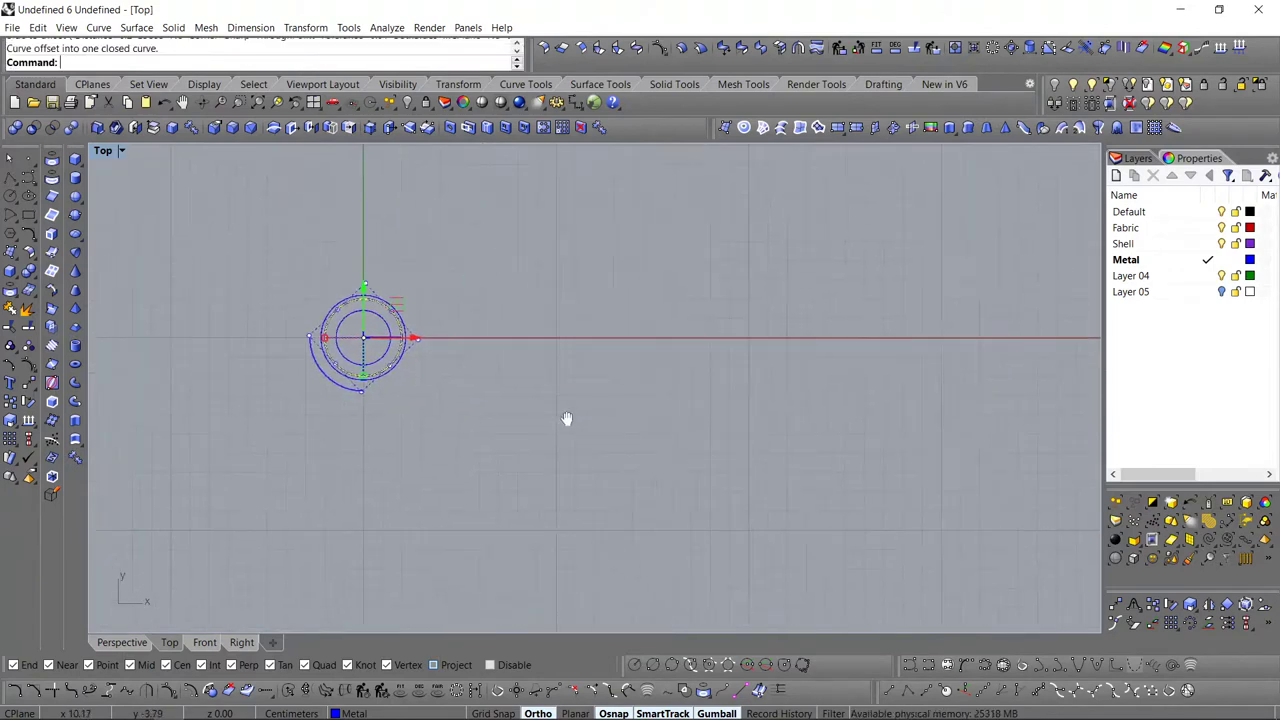
# - Make Layer 04 the current layer and move all the curves onto it
pyautogui.moveTo(476, 452); pyautogui.dragTo(415, 432, button='right')
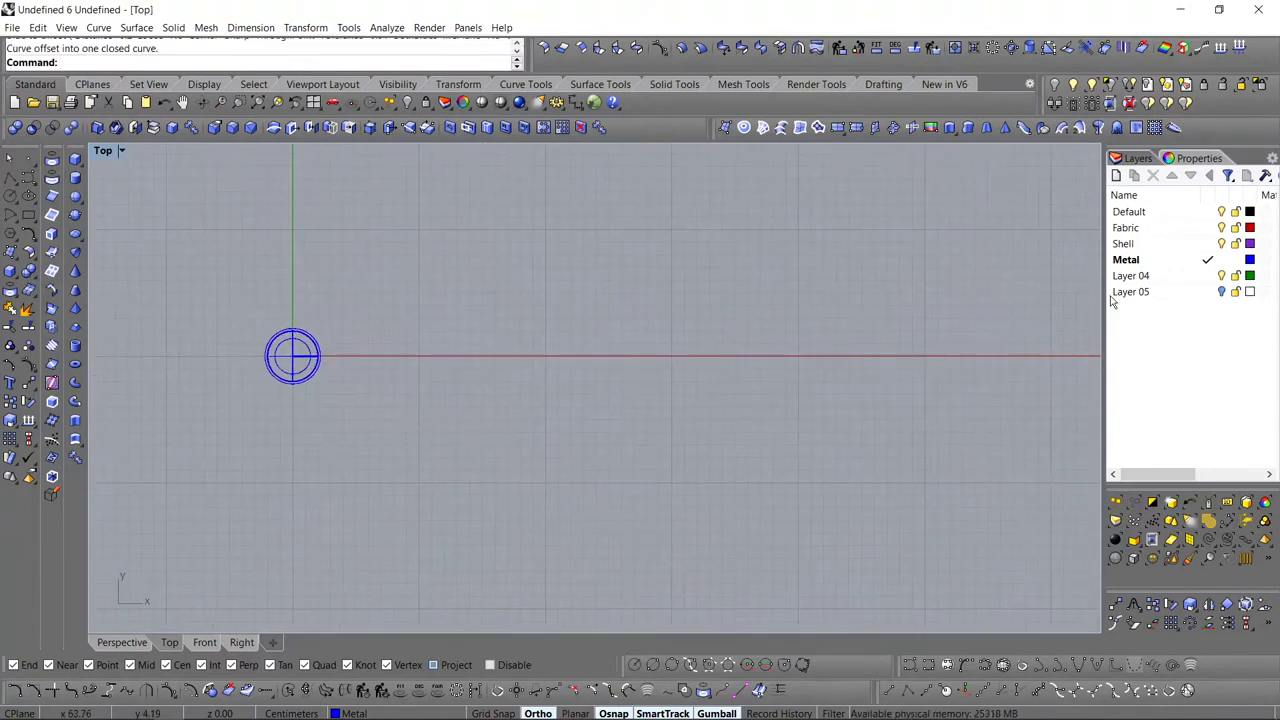
pyautogui.doubleClick(1168, 277)
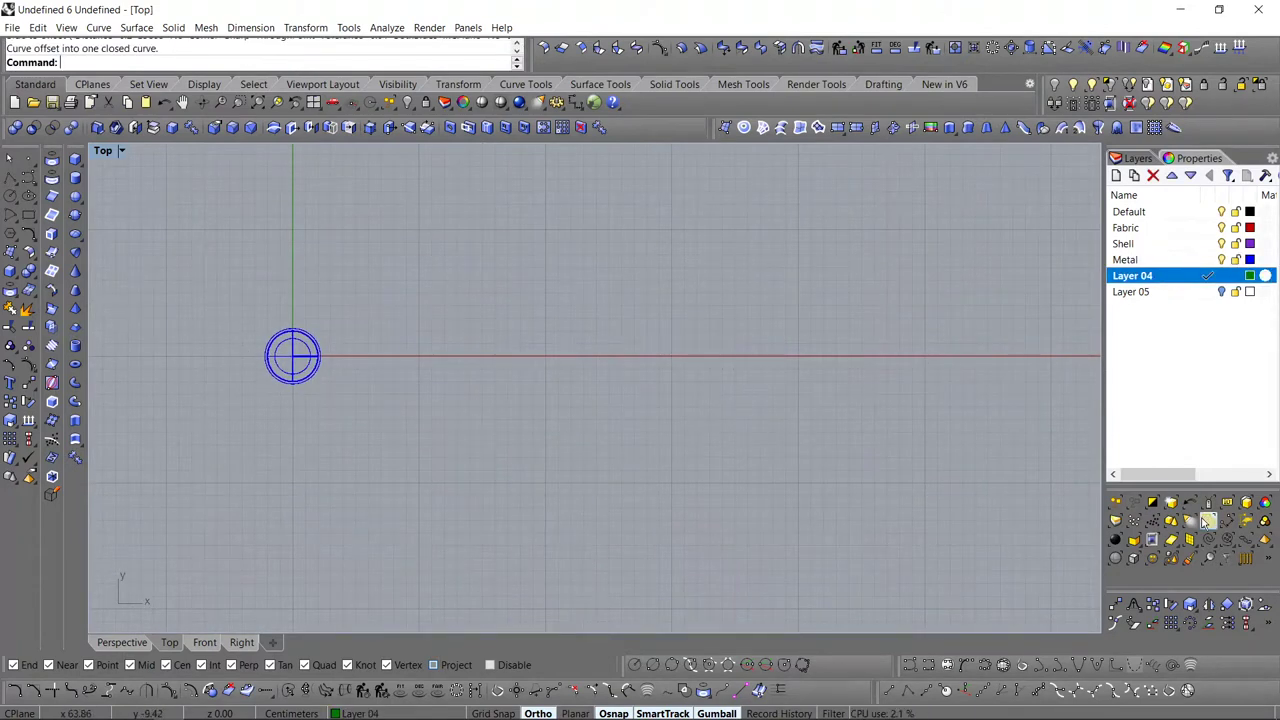
pyautogui.click(1208, 521)
pyautogui.rightClick(1168, 276)
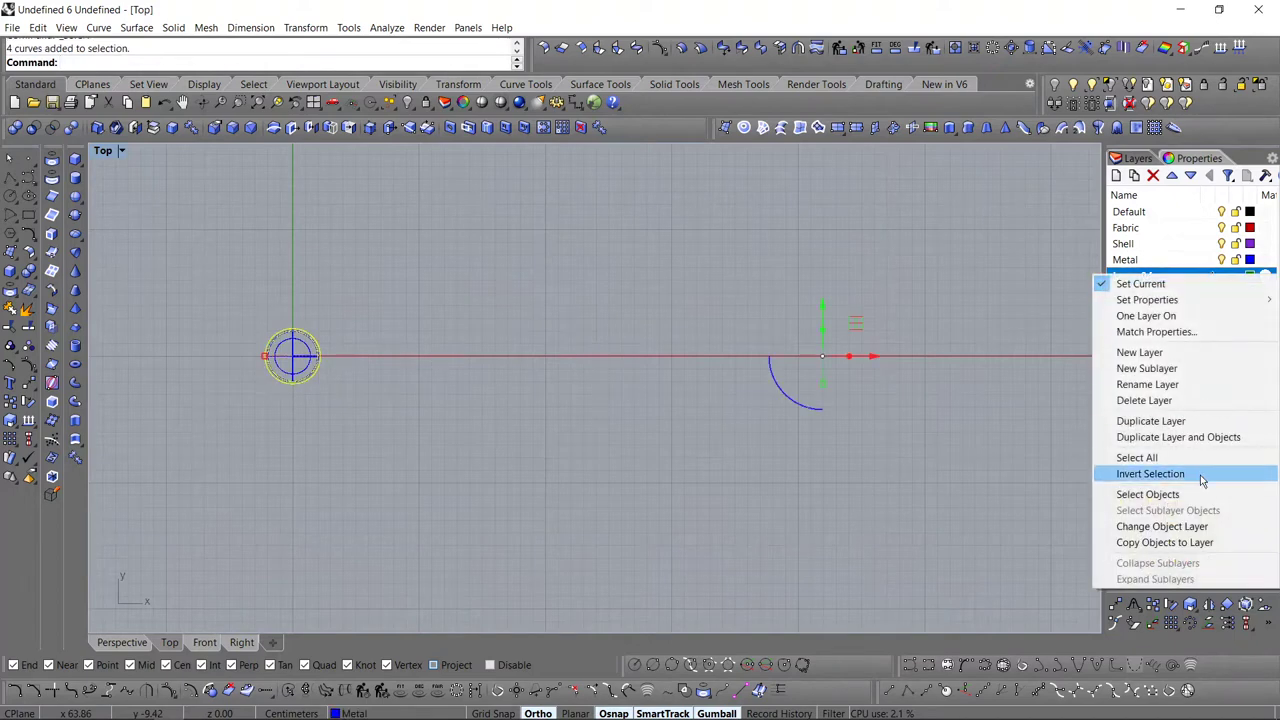
pyautogui.click(1192, 527)
pyautogui.click(585, 448)
# - Rename Layer 04 as Connect
pyautogui.click(1140, 279)
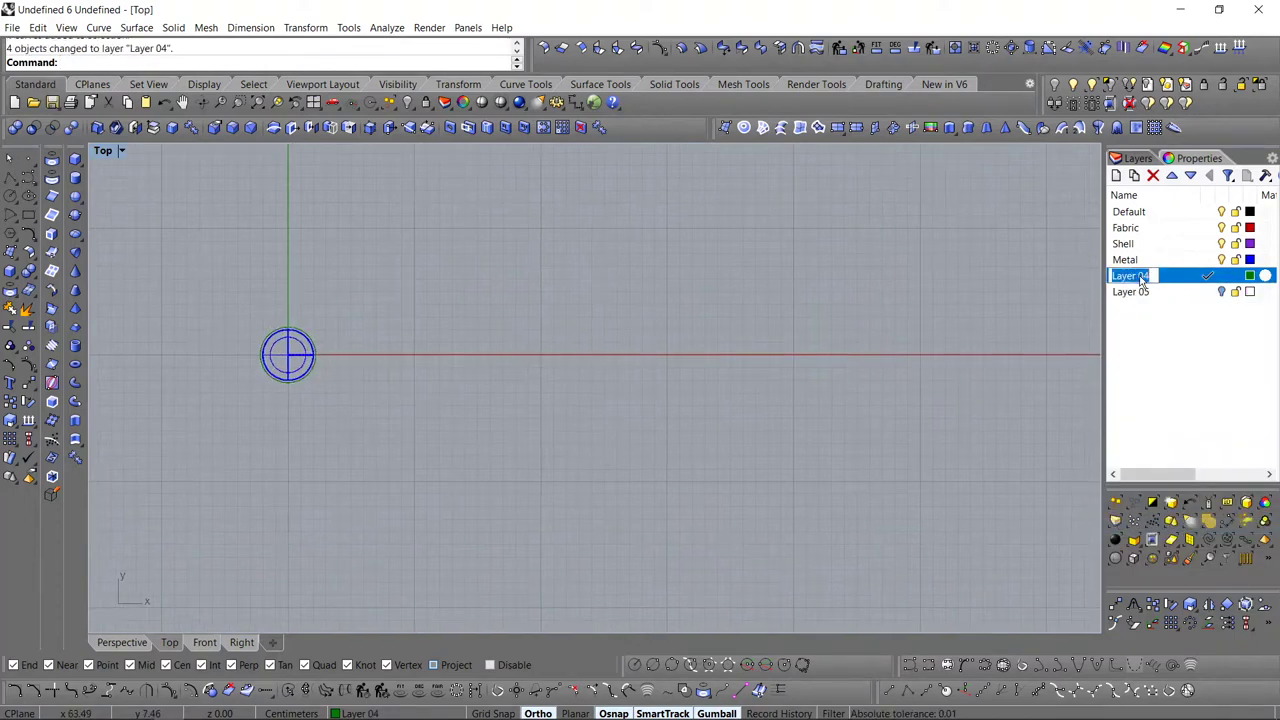
pyautogui.write('Co')
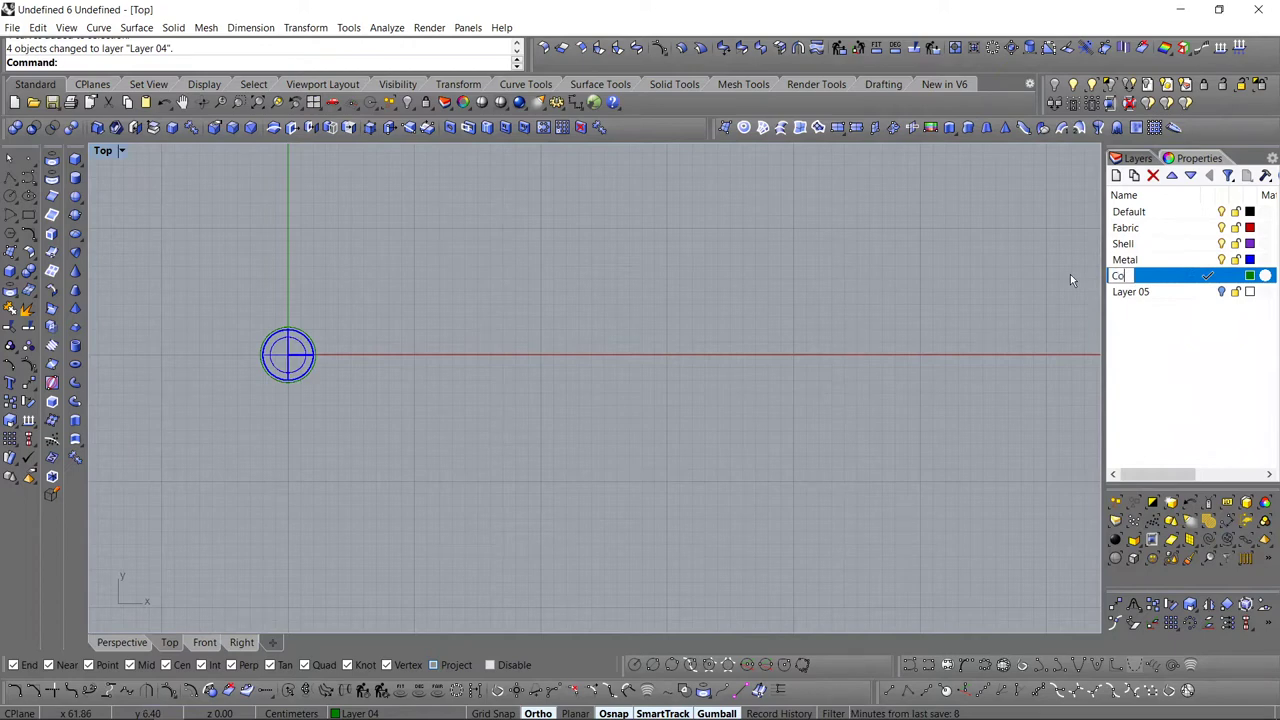
pyautogui.write('nnect')
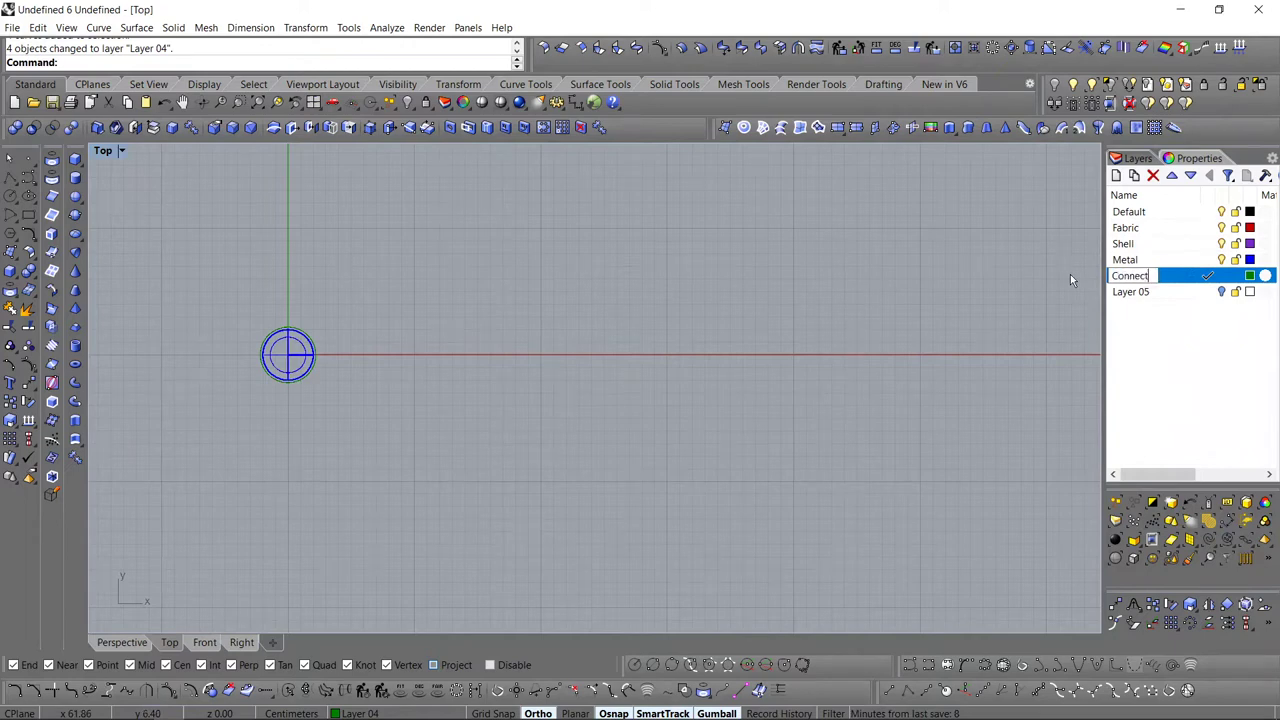
pyautogui.click(1145, 333)
# - Draw a straight horizontal line from the left leg's circle to the near edge of the right leg
pyautogui.scroll(-4, 395, 325)
pyautogui.moveTo(579, 310); pyautogui.dragTo(530, 317, button='right')
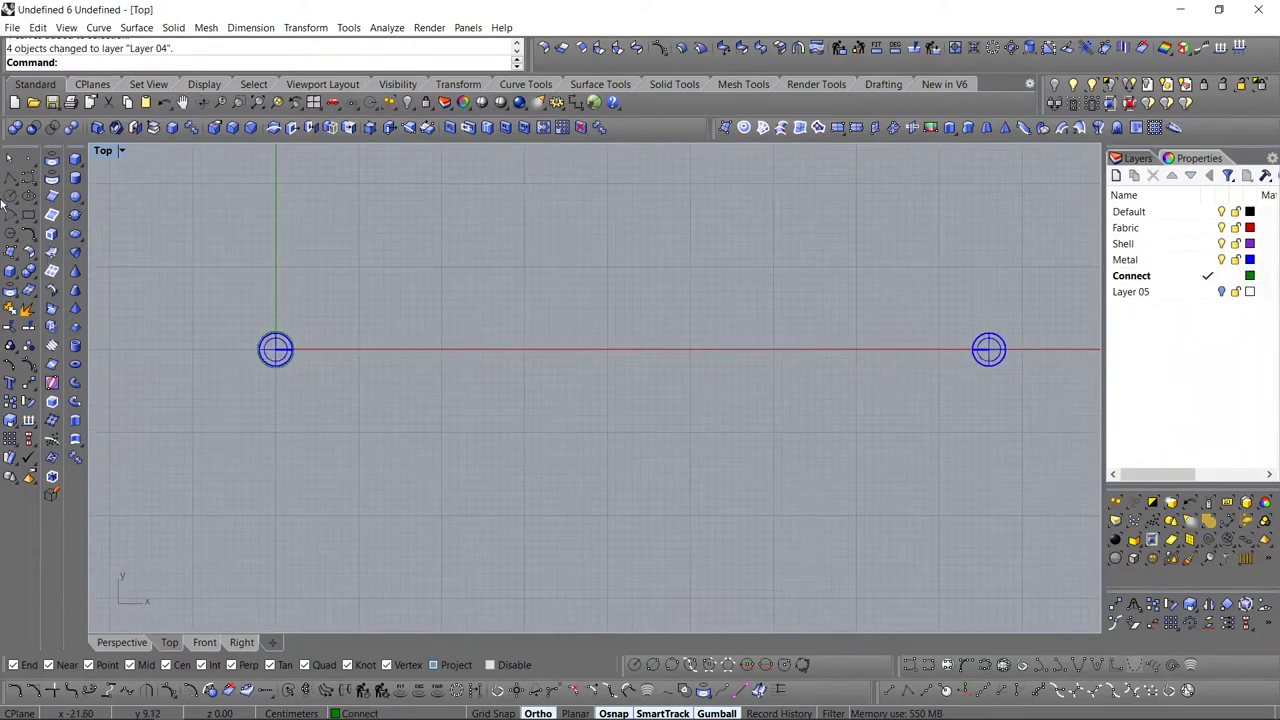
pyautogui.click(10, 178)
pyautogui.scroll(2, 325, 338)
pyautogui.click(258, 360)
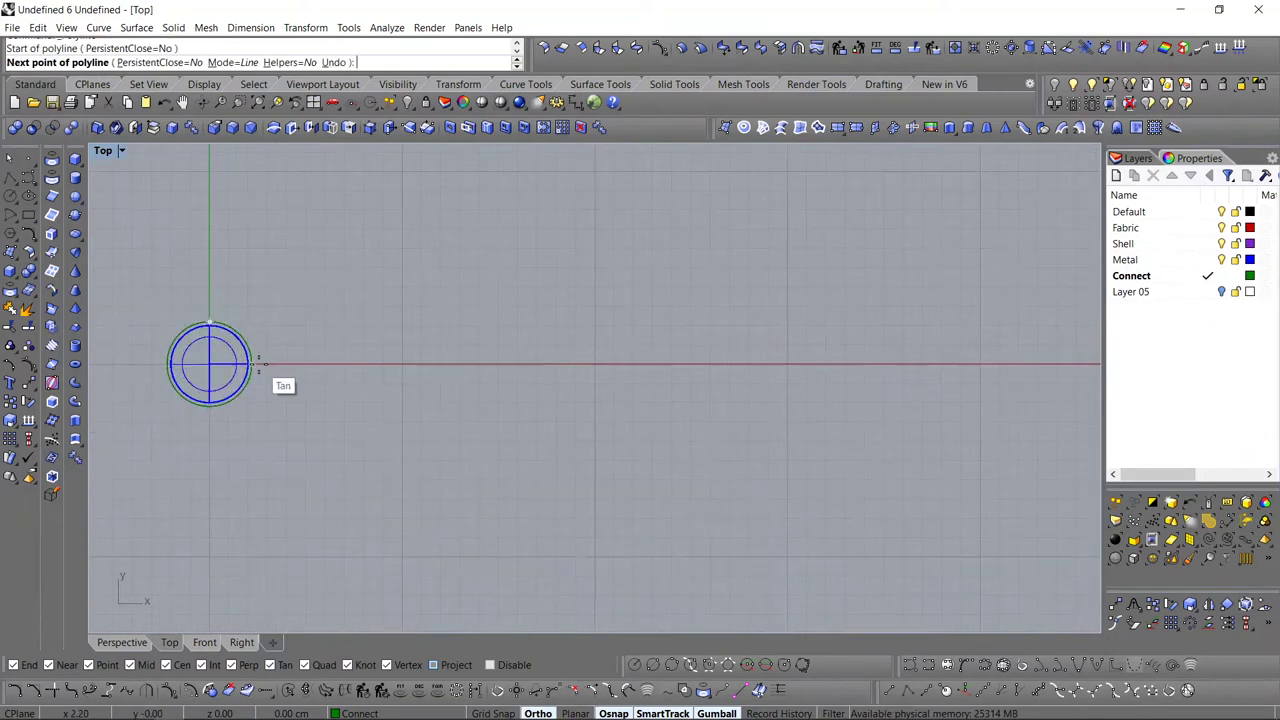
pyautogui.scroll(-3, 258, 360)
pyautogui.scroll(3, 880, 350)
pyautogui.scroll(5, 657, 365)
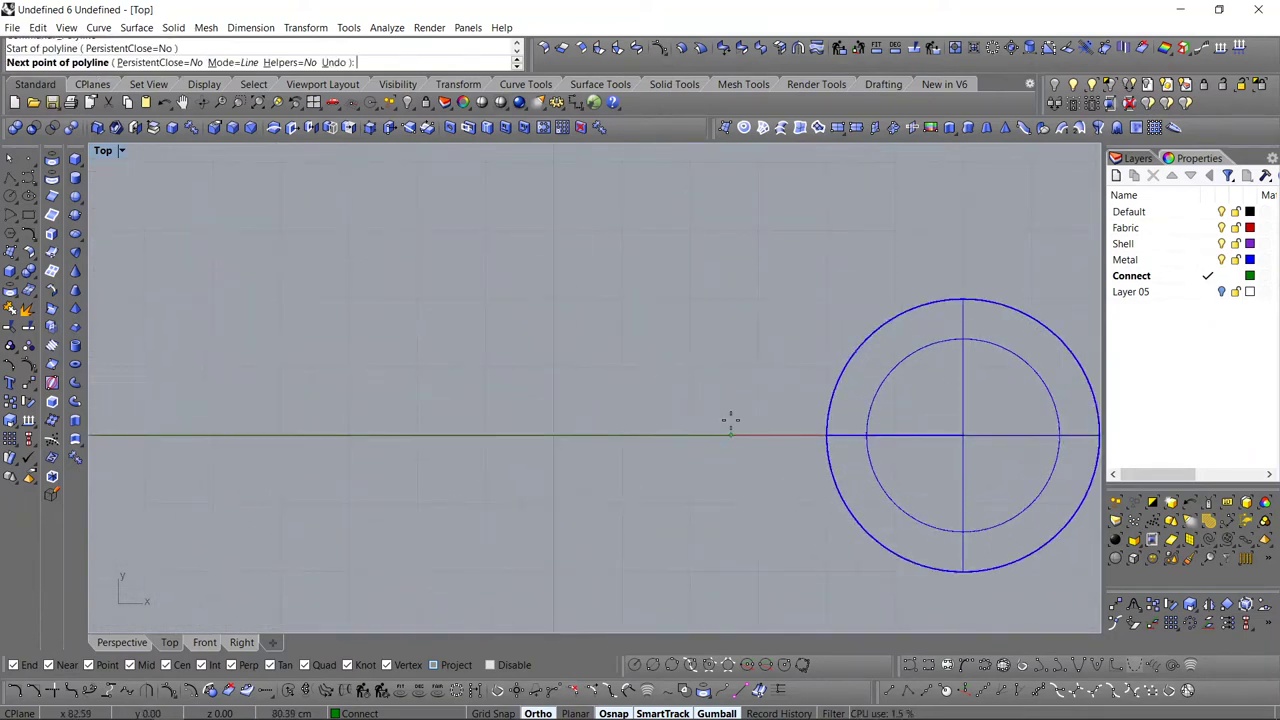
pyautogui.click(820, 437)
pyautogui.press('Return')
# - Offset the connecting line by 0.2 cm to both sides and delete the original line
pyautogui.click(805, 435)
pyautogui.scroll(-5, 805, 434)
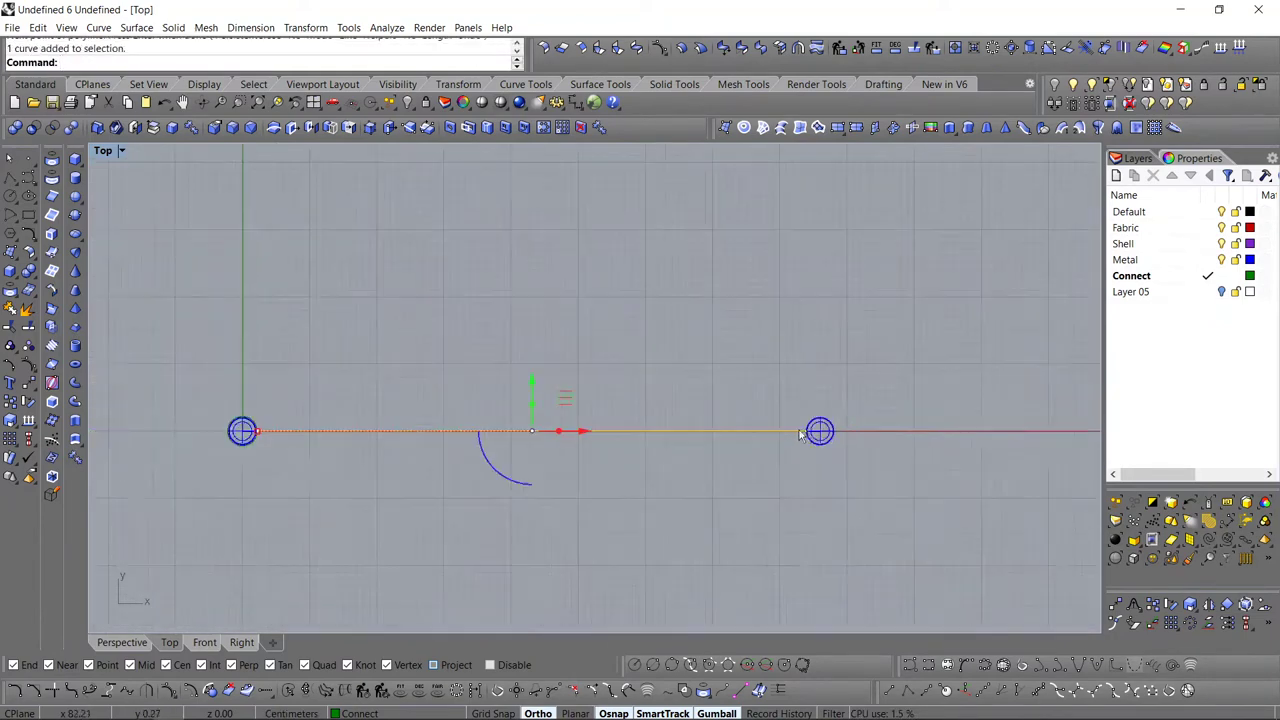
pyautogui.write('Off')
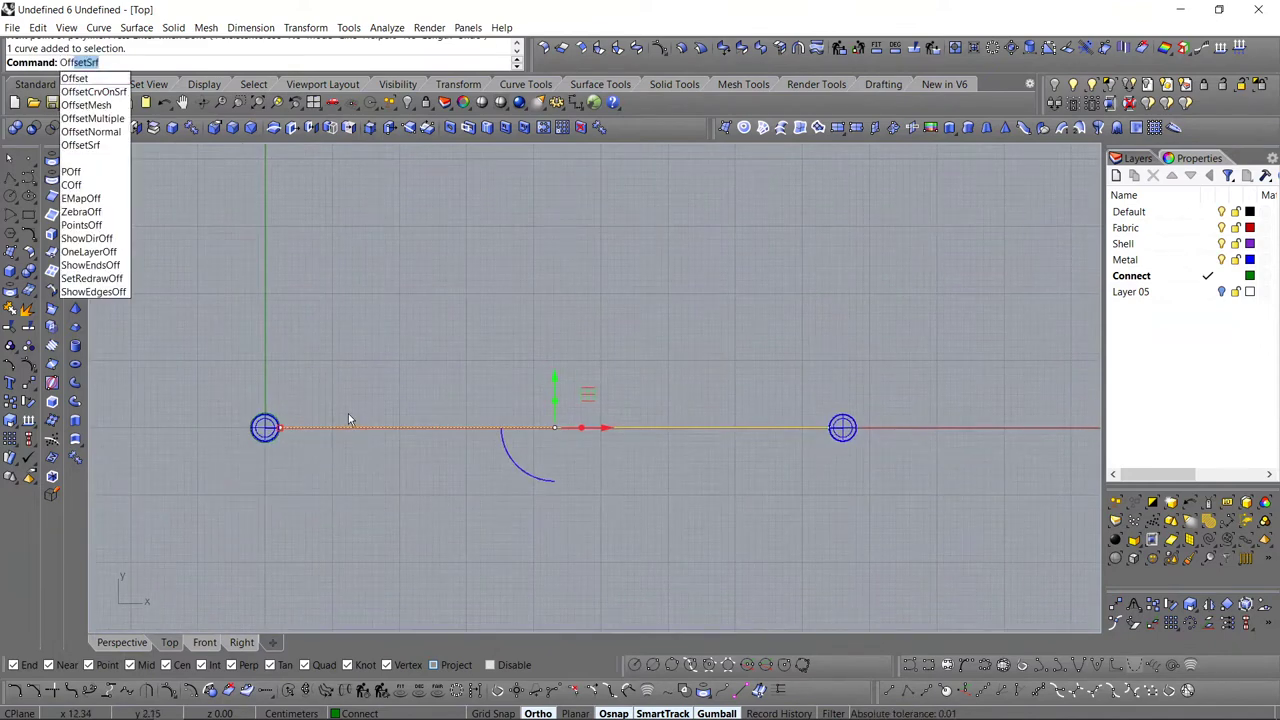
pyautogui.click(72, 78)
pyautogui.scroll(6, 375, 512)
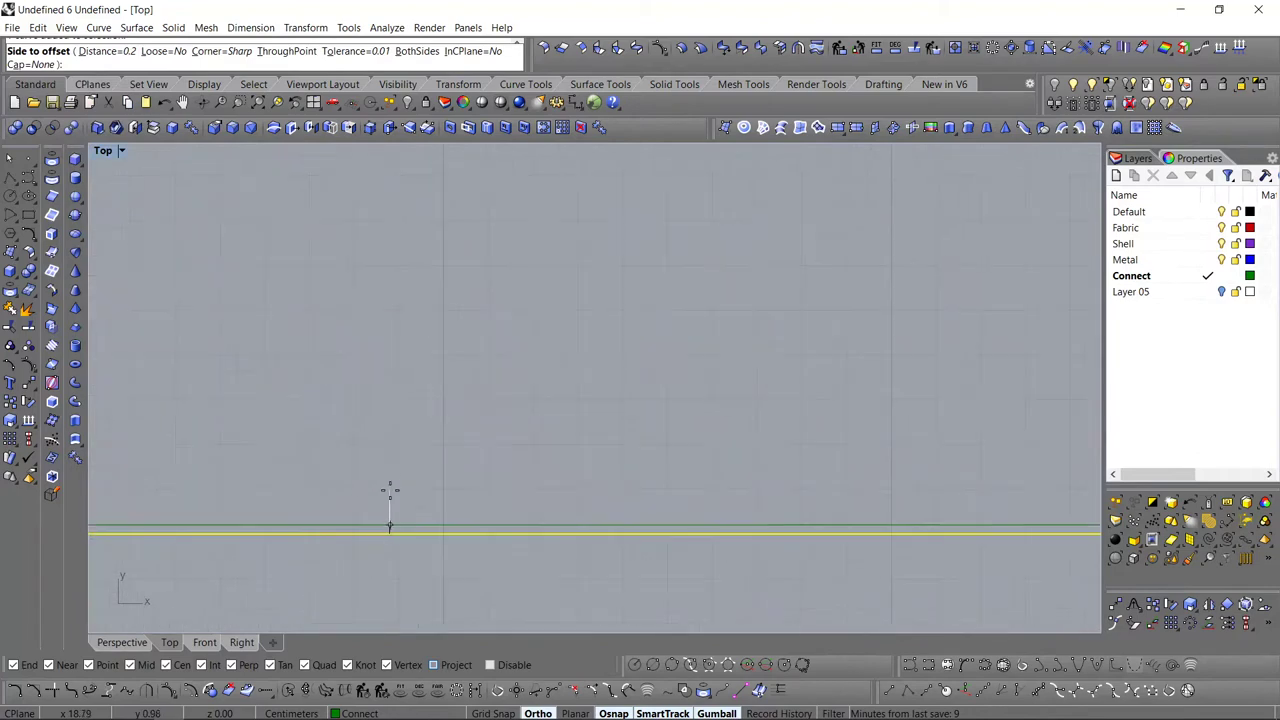
pyautogui.write('b')
pyautogui.press('Return')
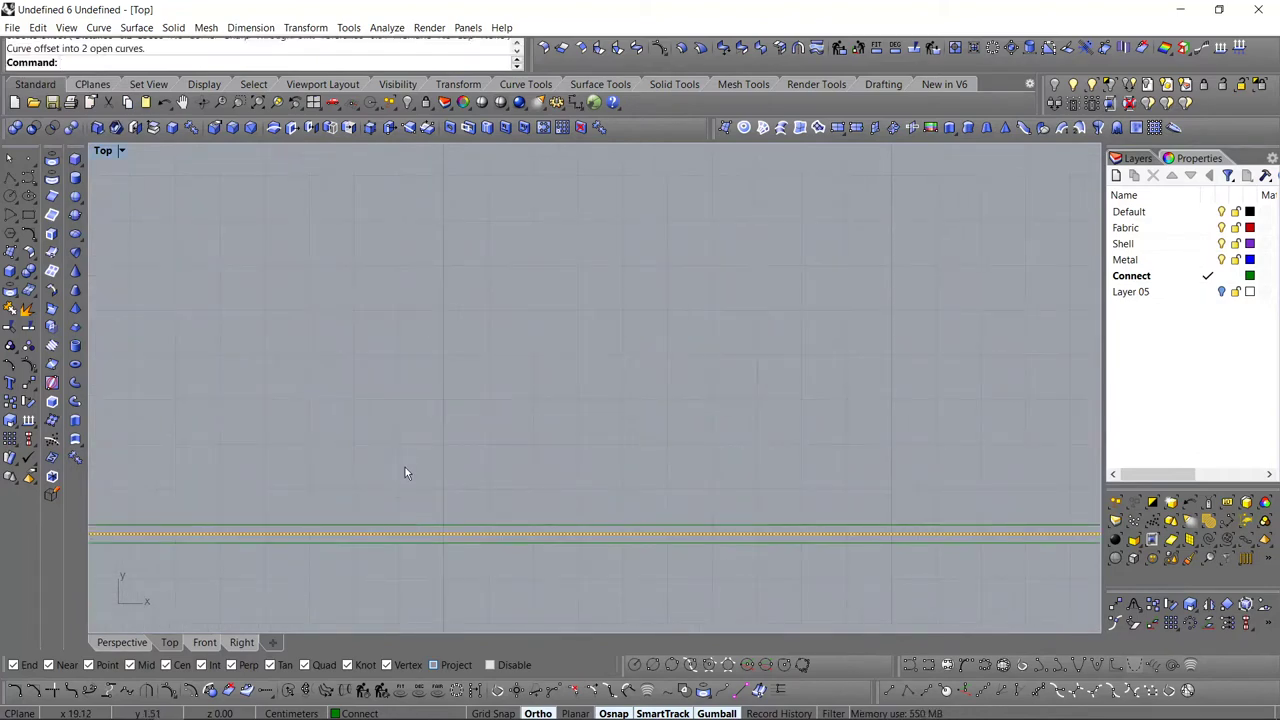
pyautogui.press('Delete')
# - Lock the two pipe legs, leaving only the curves editable
pyautogui.scroll(-3, 405, 467)
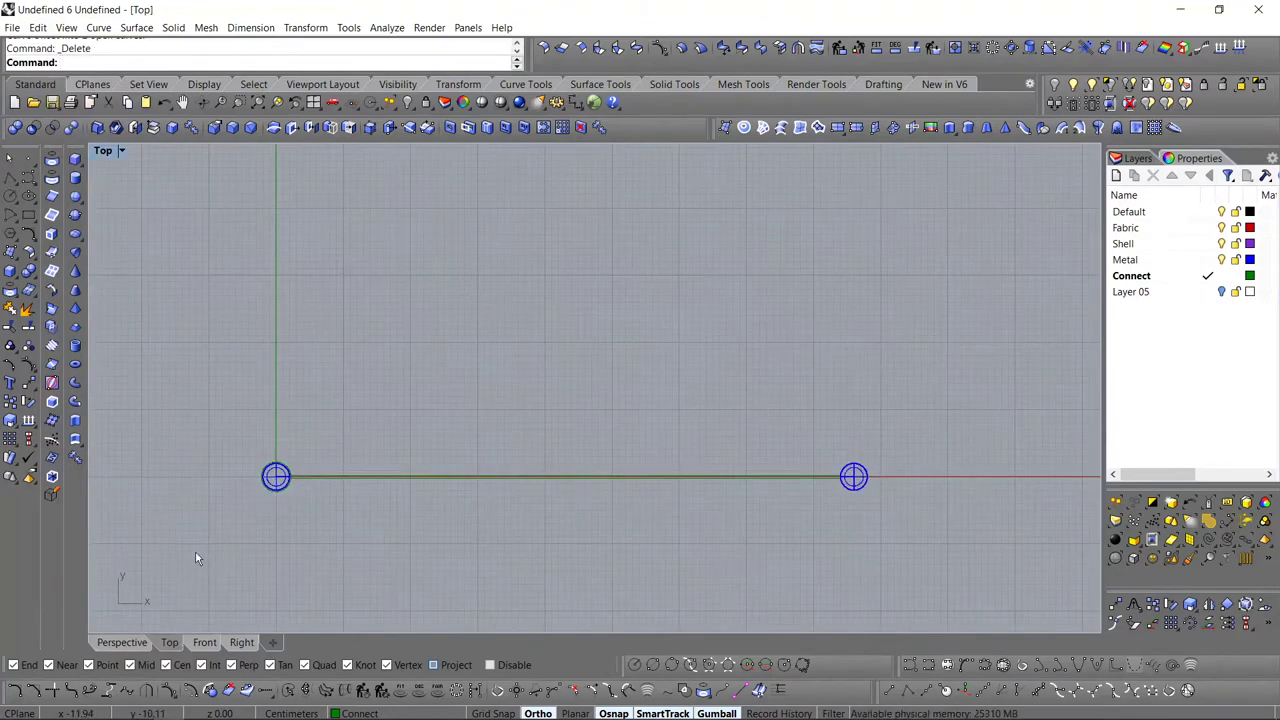
pyautogui.click(1210, 540)
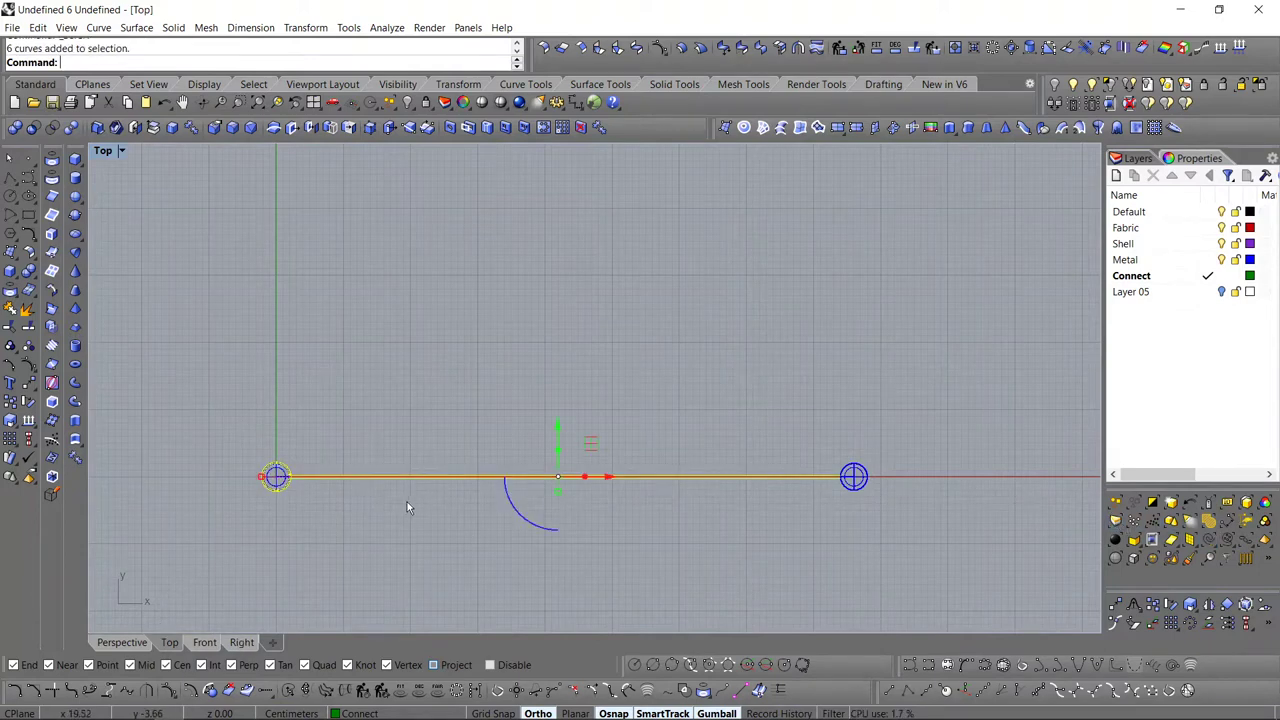
pyautogui.moveTo(407, 507); pyautogui.dragTo(399, 455, button='right')
pyautogui.click(1261, 84)
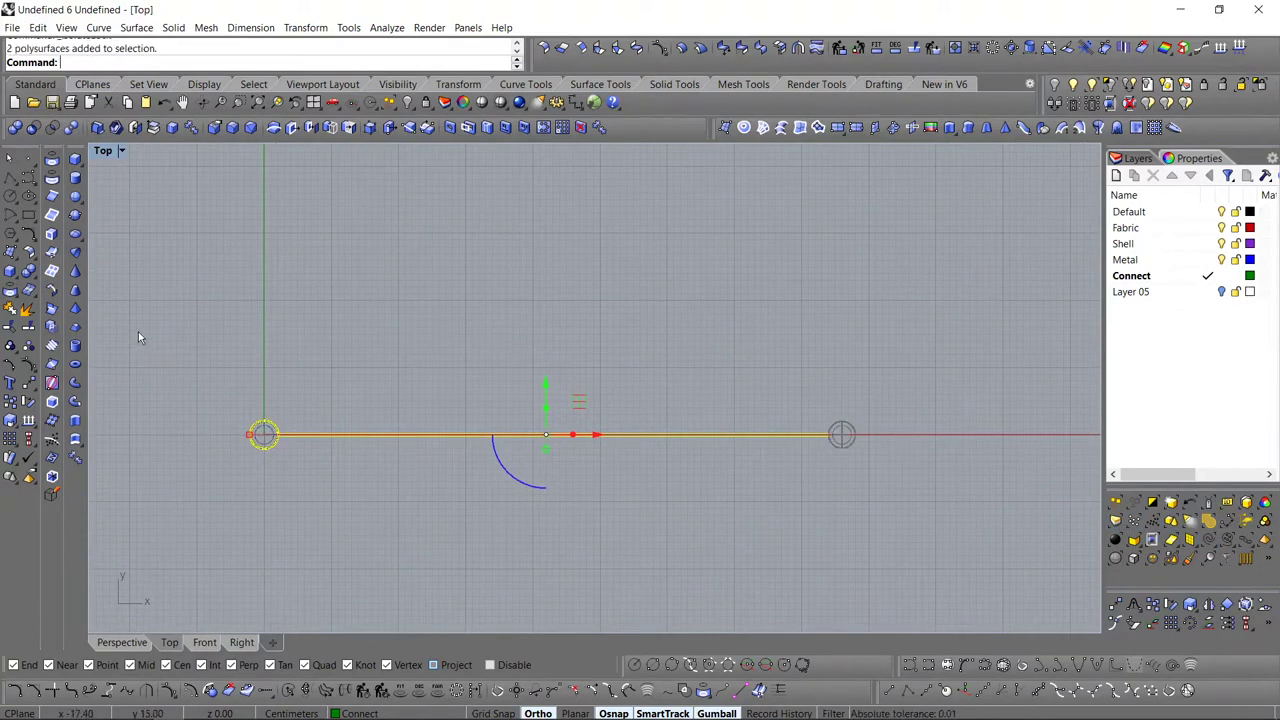
# - Try to mirror the left leg's circles onto the right leg about the middle of the connecting lines
pyautogui.moveTo(155, 371); pyautogui.dragTo(345, 510)
pyautogui.write('irror')
pyautogui.press('Return')
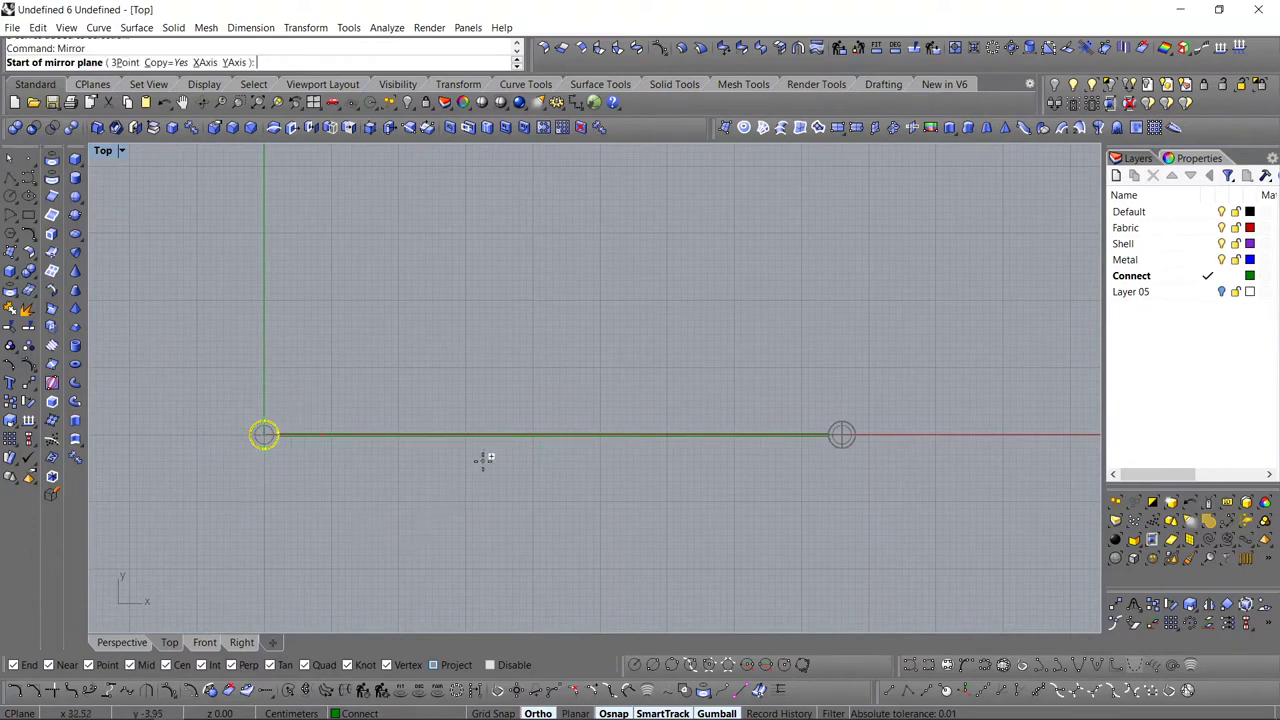
pyautogui.click(552, 432)
pyautogui.click(544, 519)
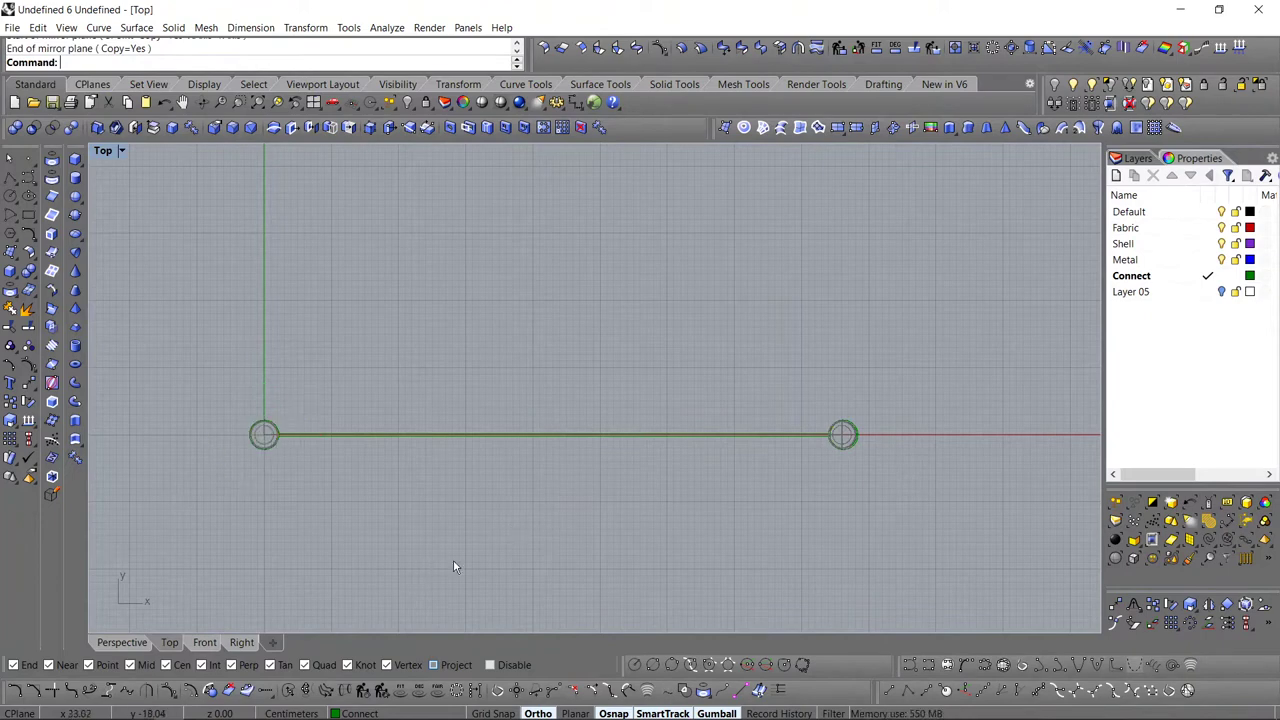
pyautogui.scroll(3, 887, 460)
pyautogui.scroll(3, 811, 416)
pyautogui.hotkey('ctrl', 'z')
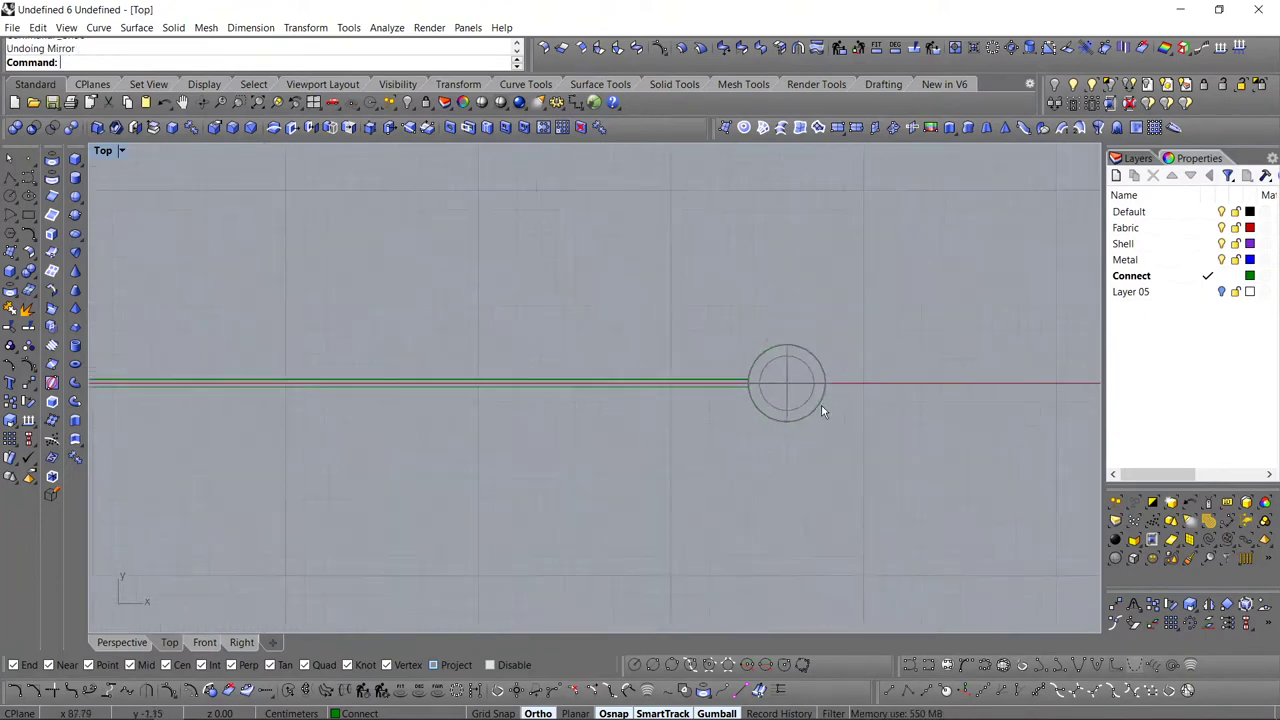
# - Mirror the left leg's circles again across the midpoint of the connecting lines, and delete the mirrored copies
pyautogui.scroll(-5, 517, 423)
pyautogui.moveTo(155, 345); pyautogui.dragTo(404, 436)
pyautogui.scroll(2, 425, 427)
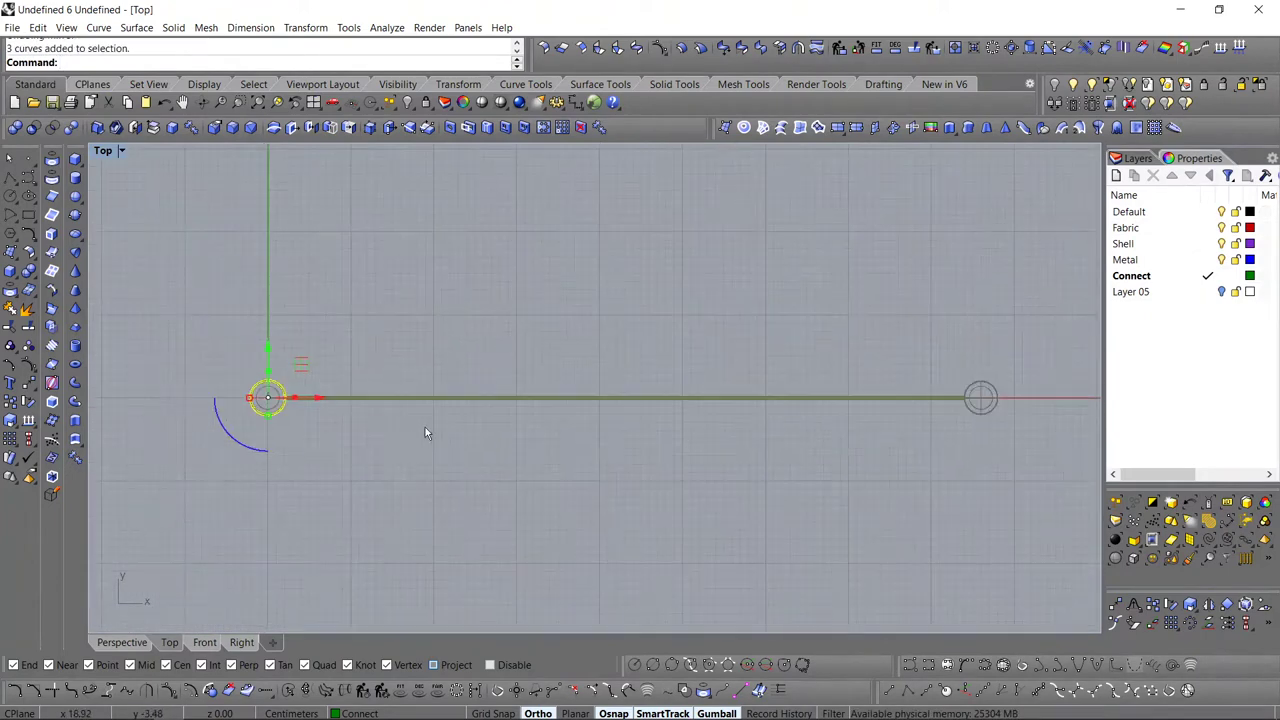
pyautogui.write('irror')
pyautogui.press('Return')
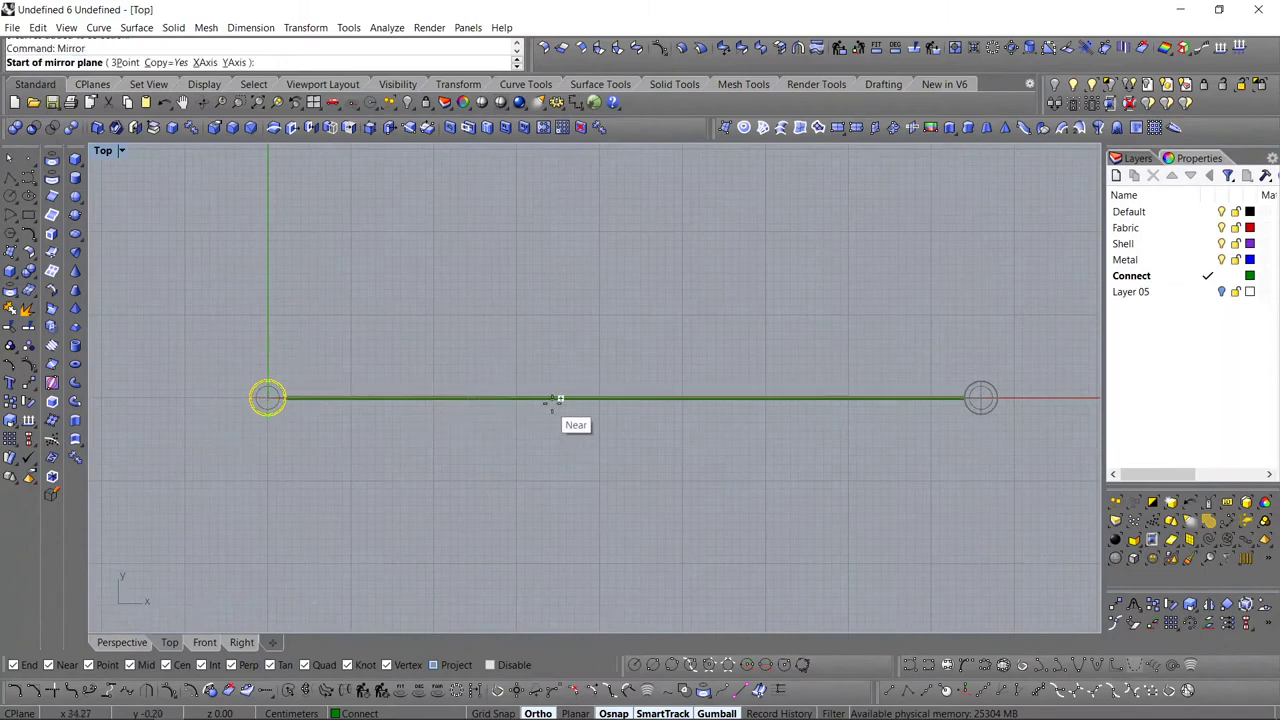
pyautogui.click(623, 397)
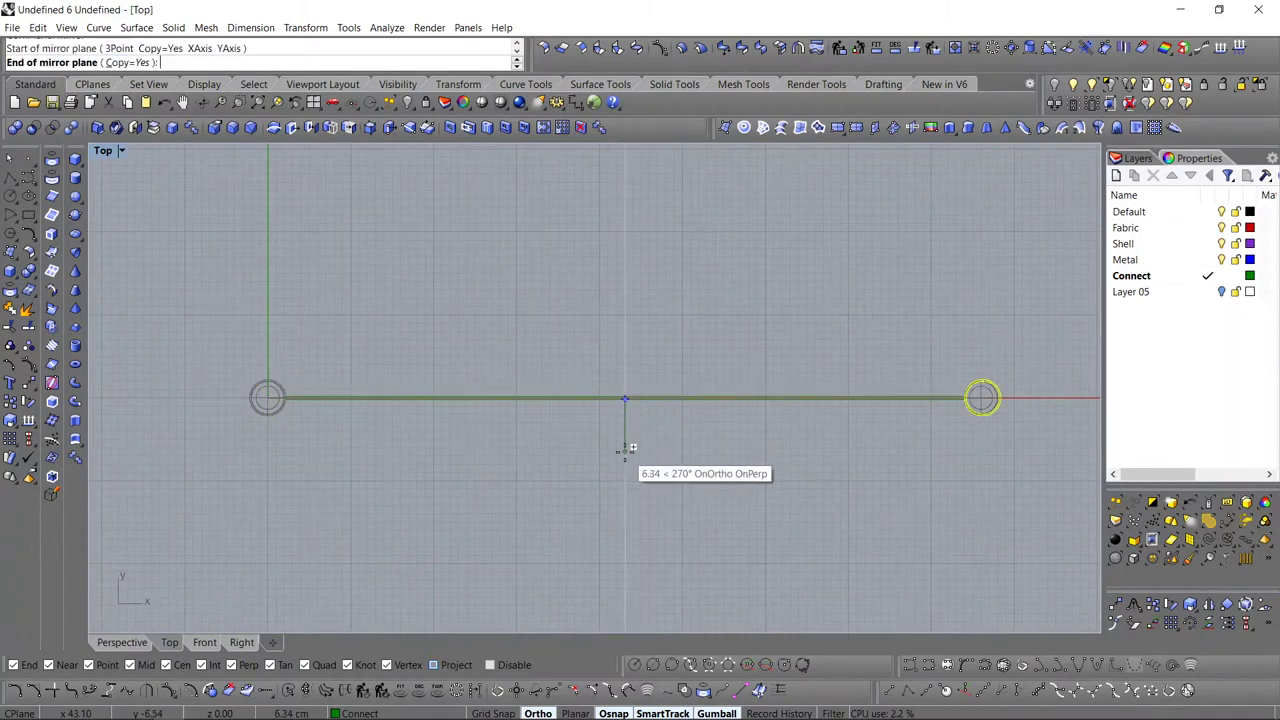
pyautogui.click(628, 445)
pyautogui.click(982, 416)
pyautogui.moveTo(1031, 446); pyautogui.dragTo(929, 444, button='right')
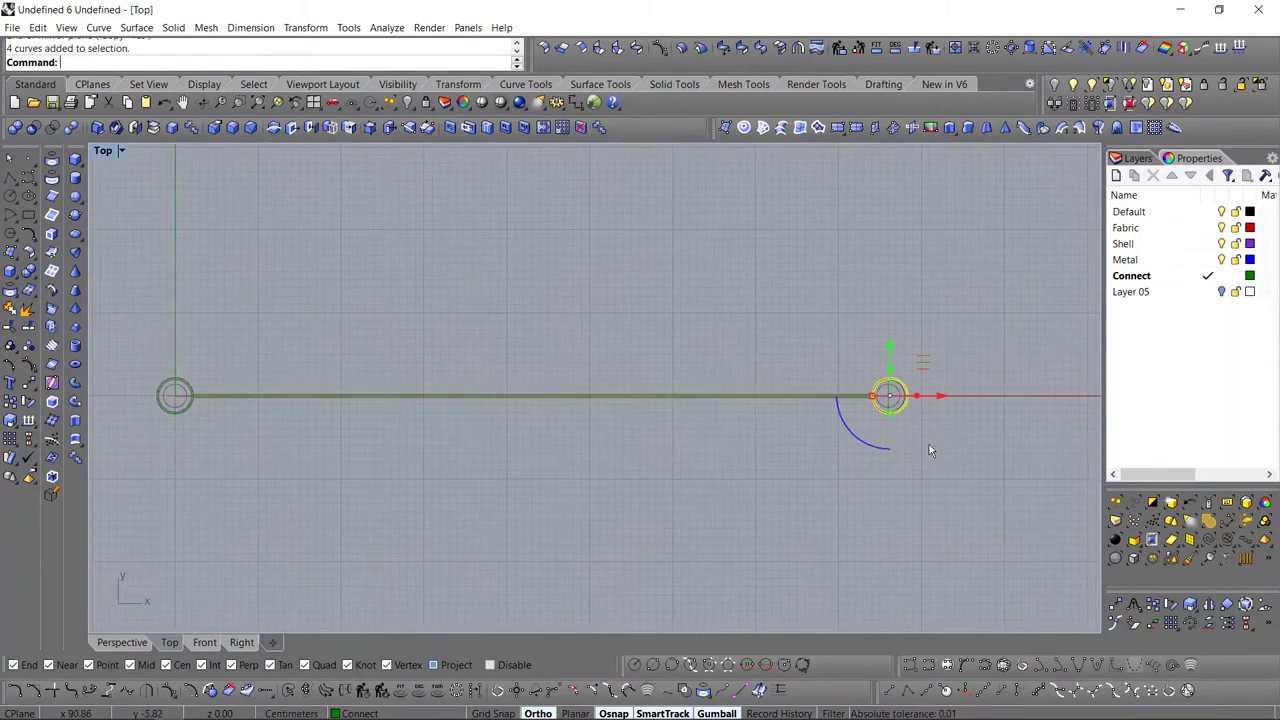
pyautogui.press('Delete')
# - Copy the left leg's circles to the right leg, using the outer circle's quadrant point on the connecting axis as base point
pyautogui.scroll(-3, 925, 444)
pyautogui.click(509, 403)
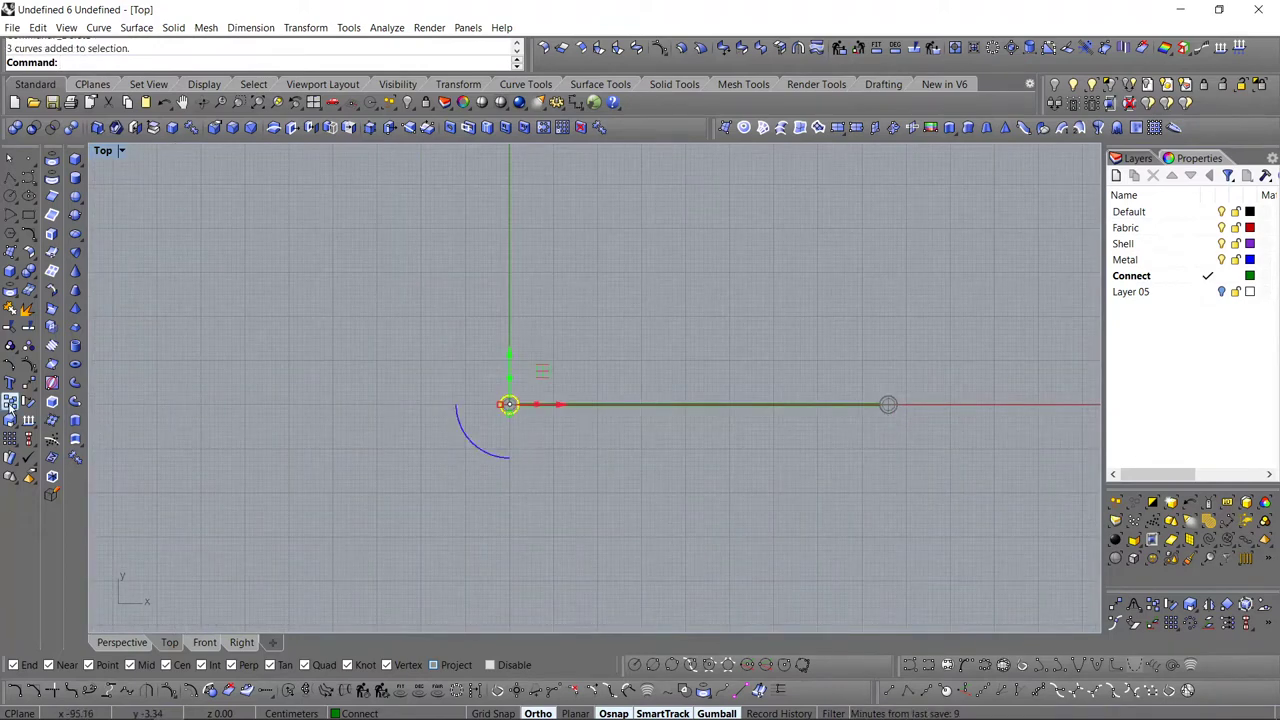
pyautogui.click(10, 401)
pyautogui.scroll(2, 432, 409)
pyautogui.scroll(10, 609, 406)
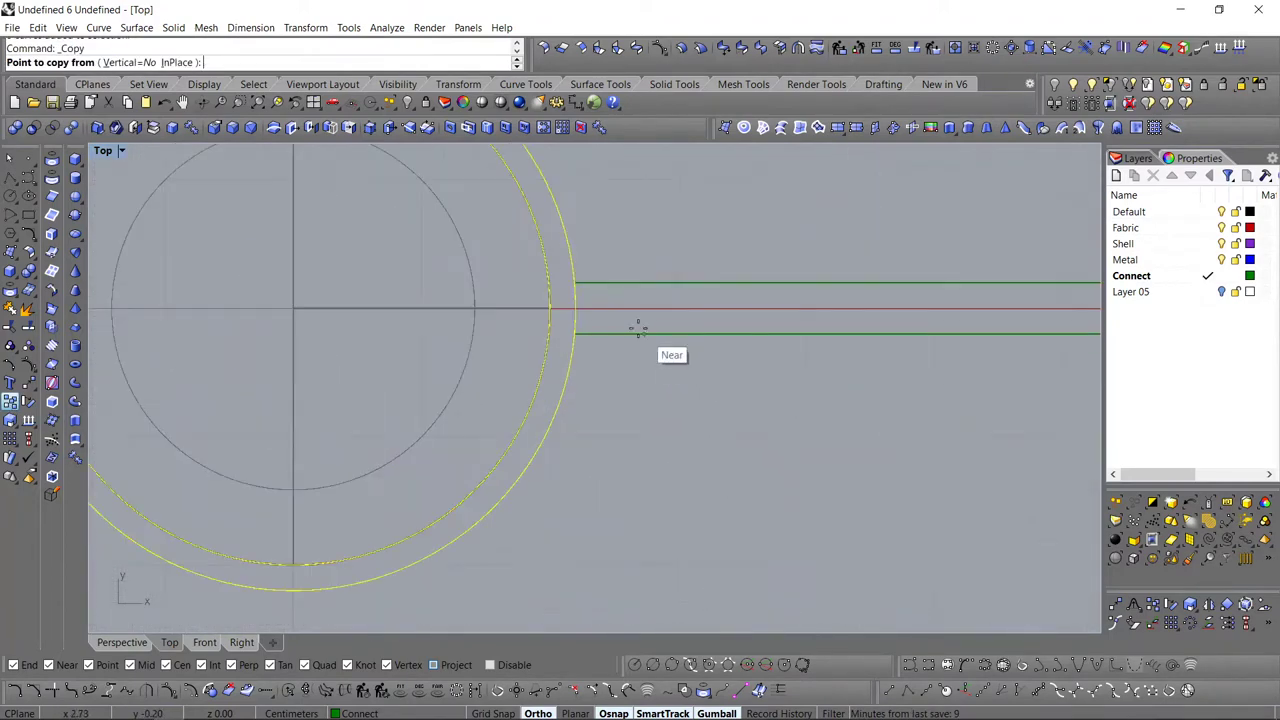
pyautogui.click(576, 309)
pyautogui.scroll(-11, 574, 311)
pyautogui.moveTo(628, 319); pyautogui.dragTo(108, 350, button='right')
pyautogui.scroll(-4, 447, 330)
pyautogui.scroll(-1, 1117, 348)
pyautogui.moveTo(1028, 340); pyautogui.dragTo(600, 345, button='right')
pyautogui.scroll(6, 757, 340)
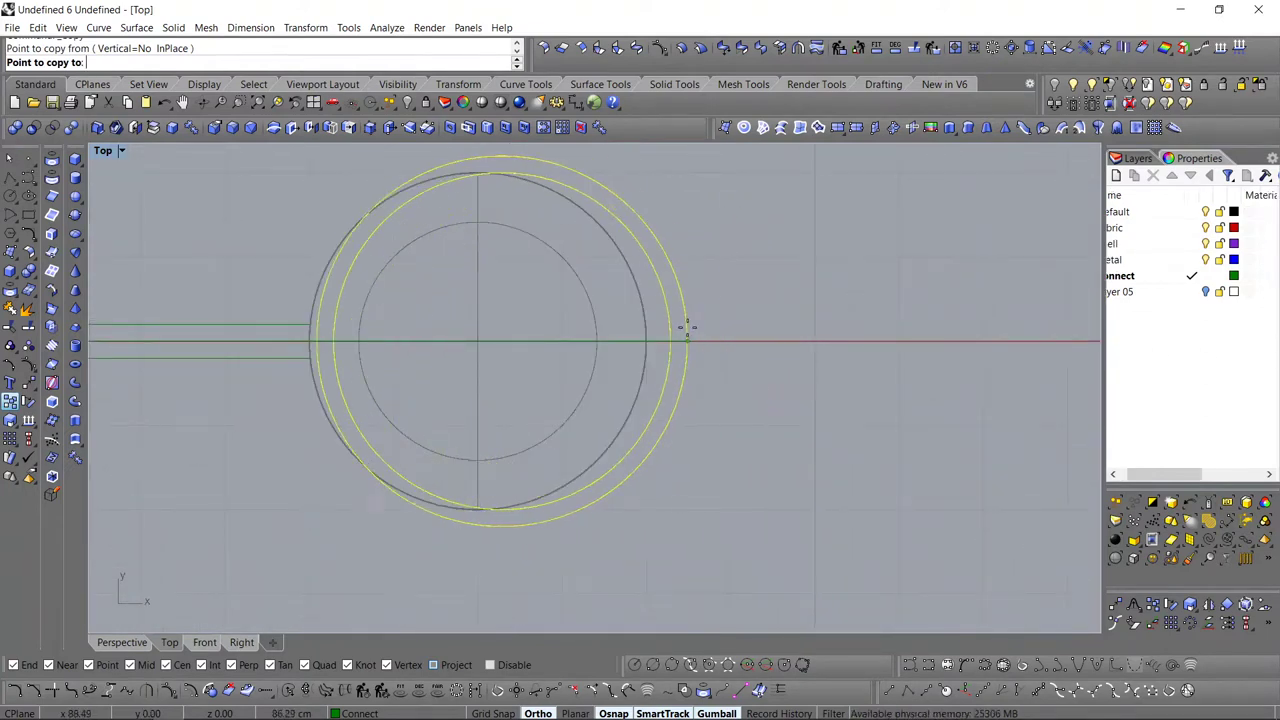
pyautogui.click(651, 341)
pyautogui.rightClick(663, 346)
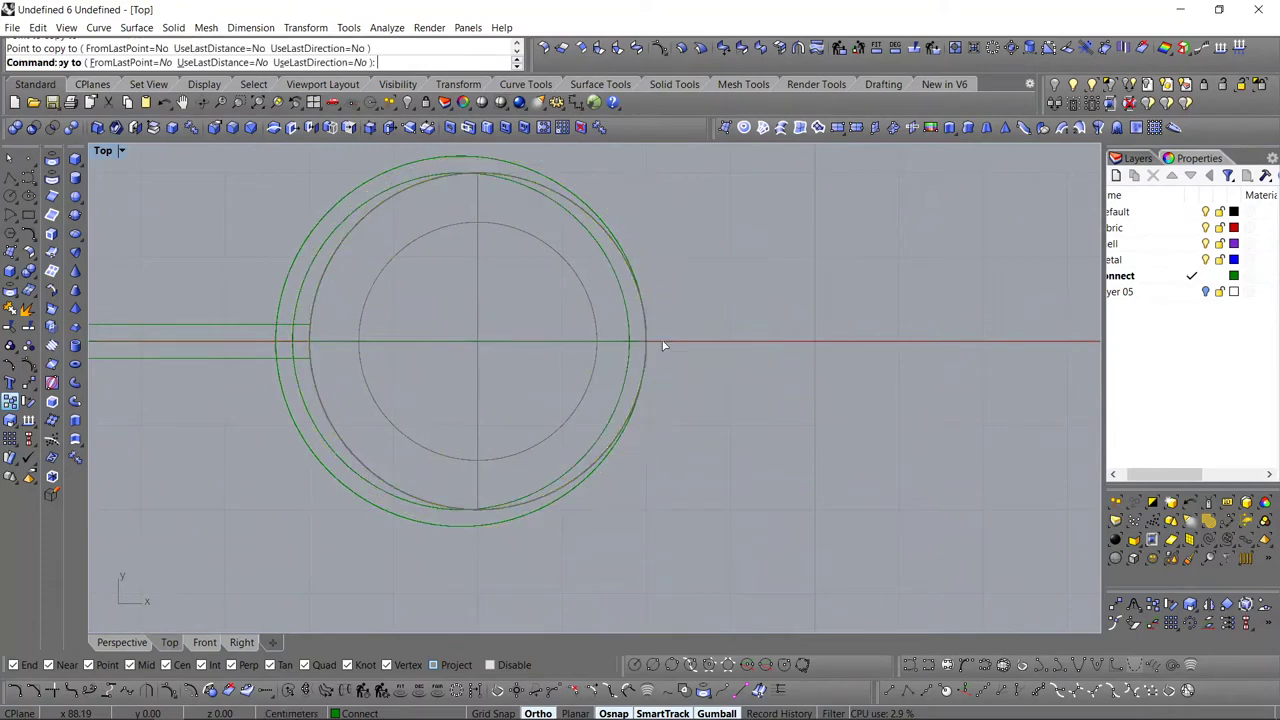
# - Try to move the copied circles so their outer quadrant meets the right leg's near edge
pyautogui.moveTo(491, 356); pyautogui.dragTo(557, 379, button='right')
pyautogui.click(366, 410)
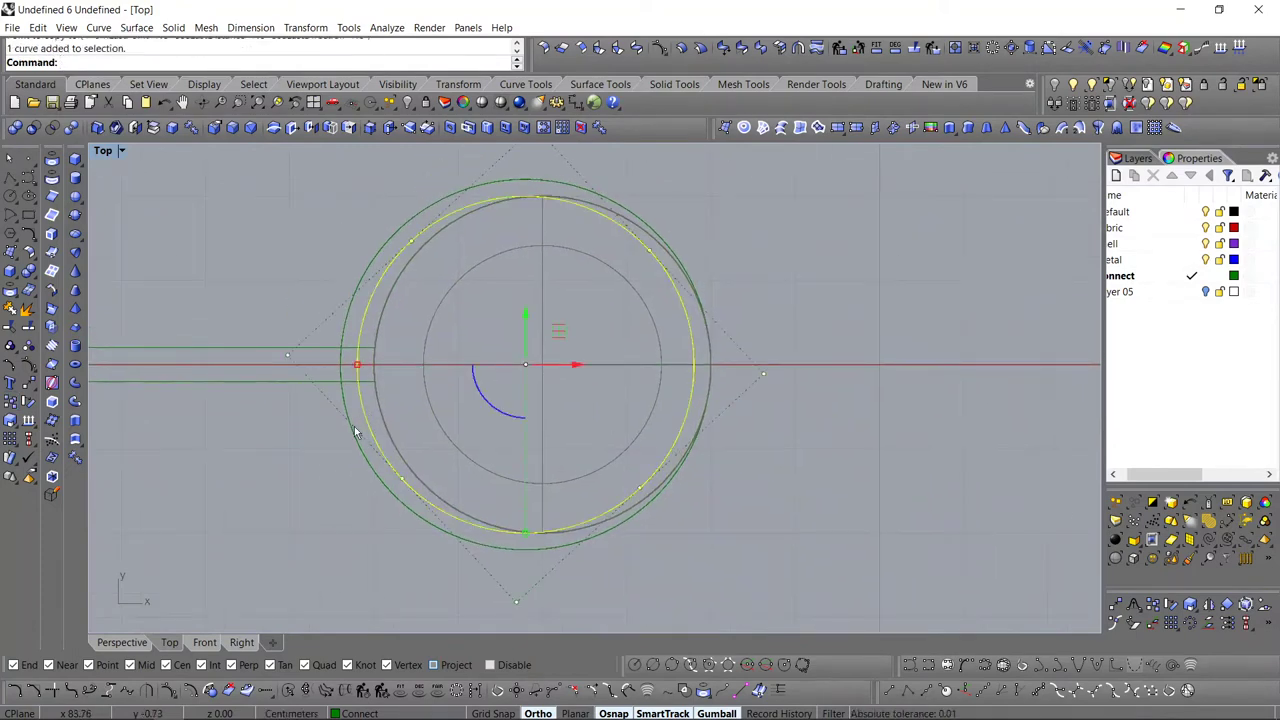
pyautogui.scroll(4, 342, 386)
pyautogui.moveTo(340, 372); pyautogui.dragTo(339, 390, button='right')
pyautogui.write('m')
pyautogui.press('Return')
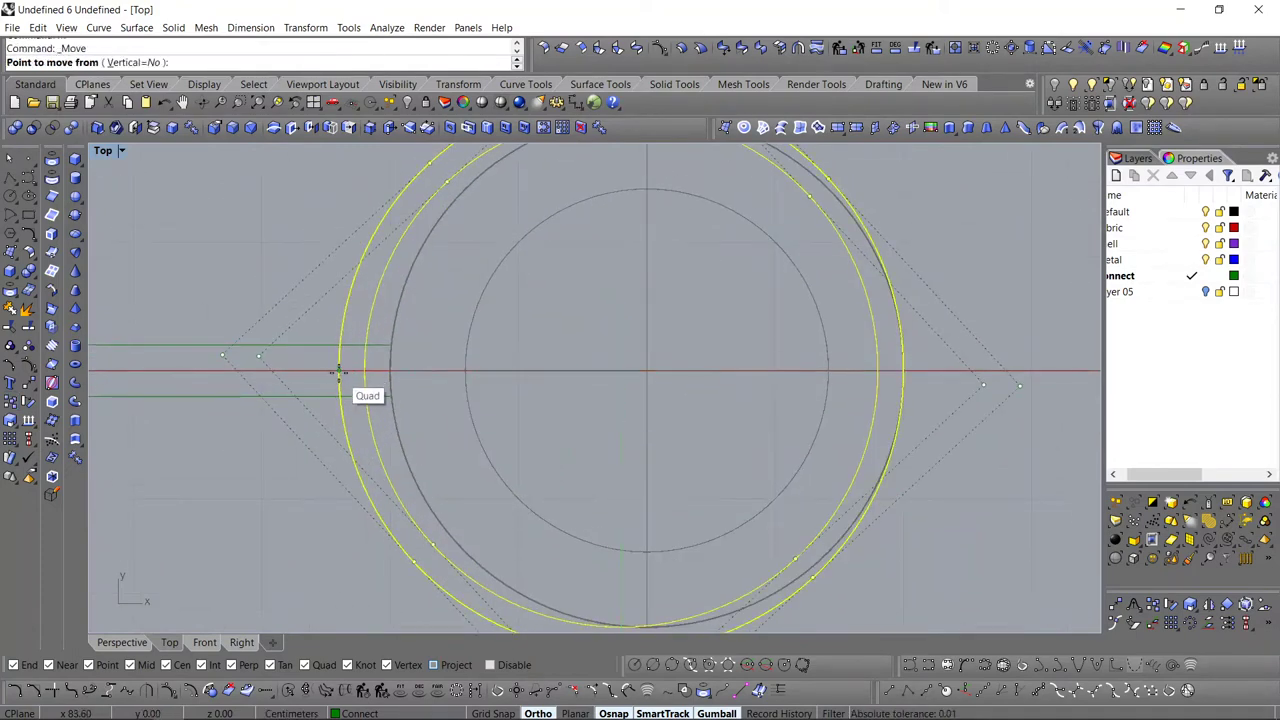
pyautogui.click(339, 371)
pyautogui.click(388, 368)
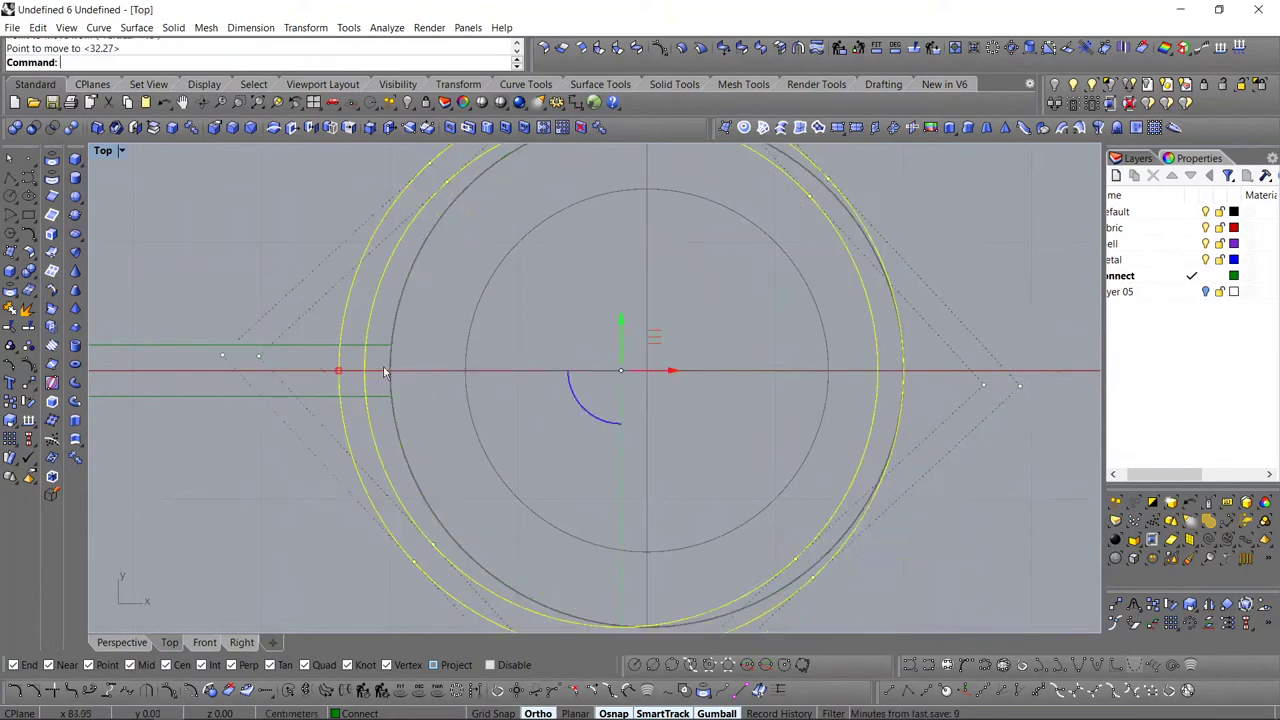
pyautogui.press('Escape')
# - Examine the right leg and its copied circles in the perspective view
pyautogui.scroll(-5, 541, 375)
pyautogui.click(124, 643)
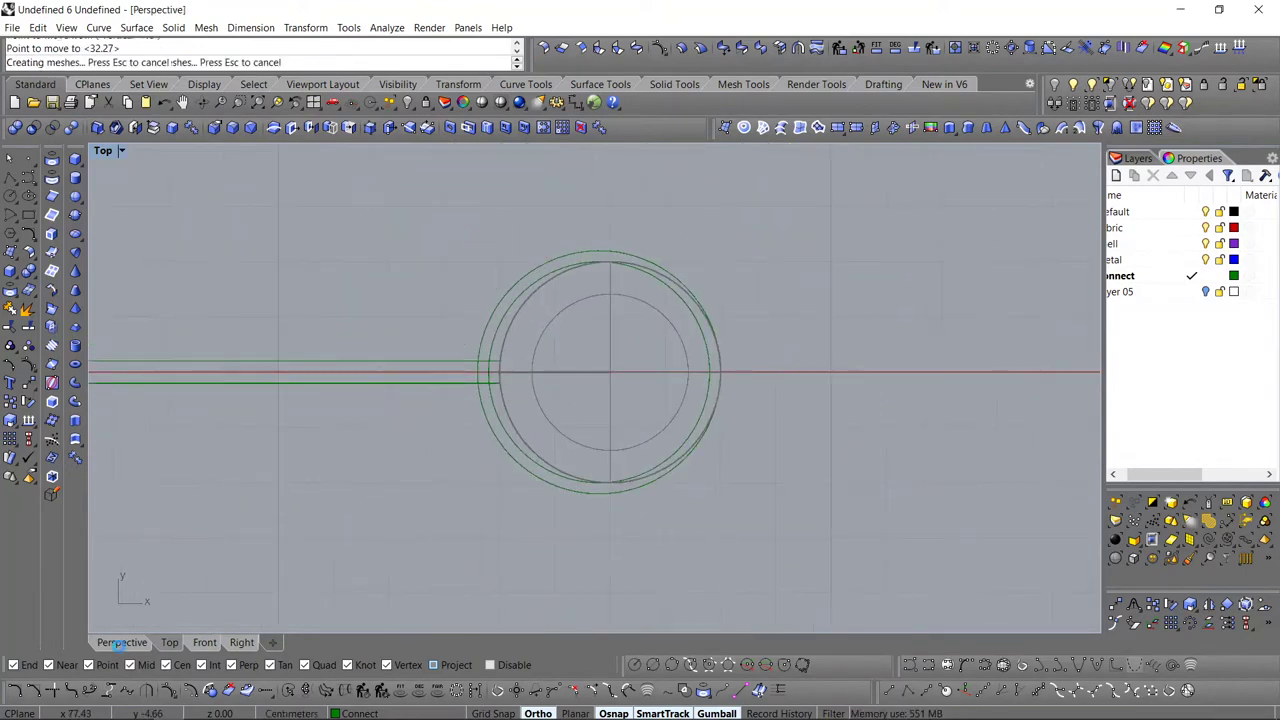
pyautogui.scroll(-2, 437, 497)
pyautogui.moveTo(460, 415); pyautogui.dragTo(478, 485, button='right')
pyautogui.scroll(5, 512, 418)
pyautogui.scroll(2, 512, 418)
pyautogui.moveTo(512, 418); pyautogui.dragTo(508, 476, button='right')
pyautogui.scroll(6, 466, 442)
pyautogui.scroll(-3, 559, 446)
pyautogui.click(172, 643)
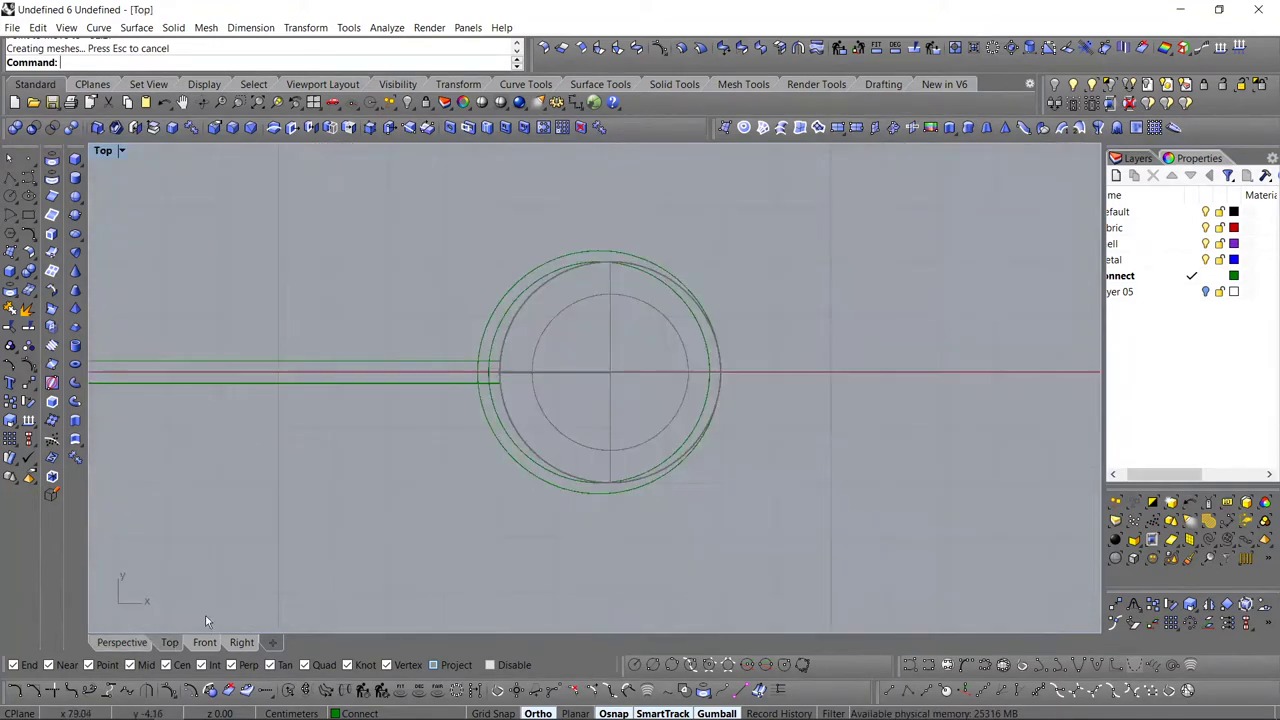
# - Try to shift the copied inner circle along the connecting axis, and undo the move
pyautogui.click(498, 421)
pyautogui.scroll(2, 543, 376)
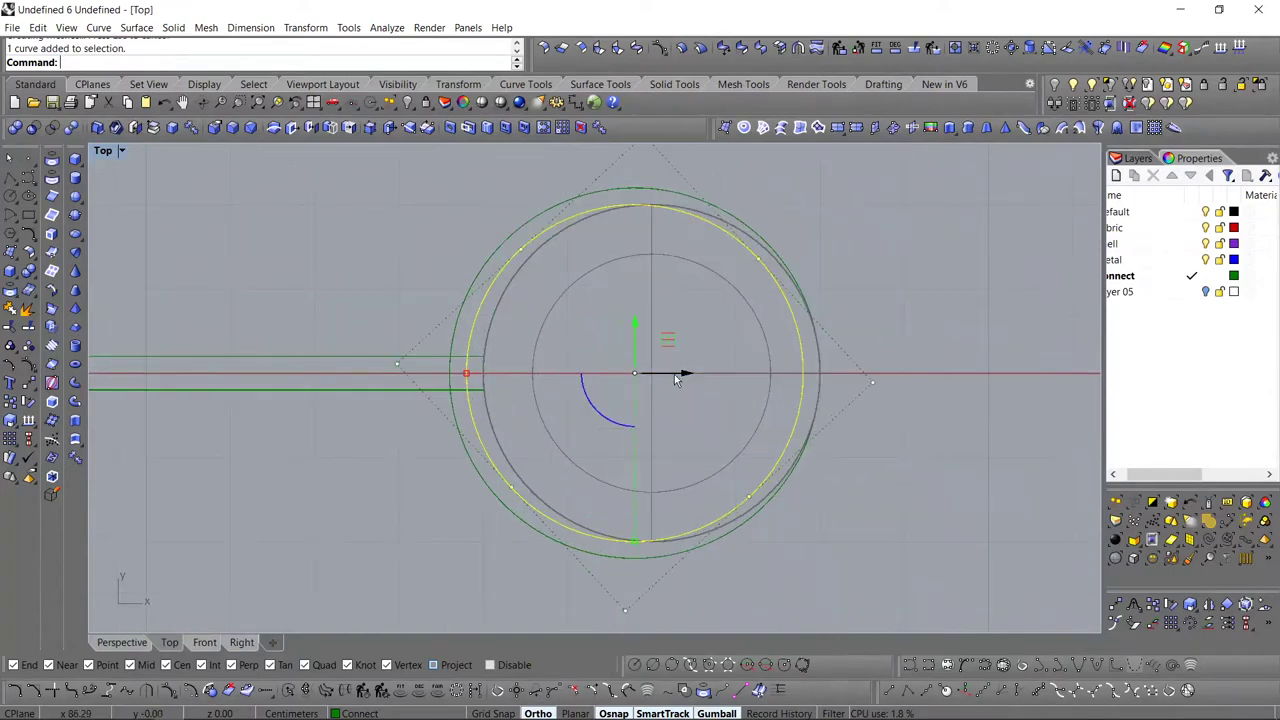
pyautogui.moveTo(676, 378); pyautogui.dragTo(700, 376)
pyautogui.hotkey('ctrl', 'z')
# - Delete the larger copied circle and move the remaining inner circle onto the right leg's outline
pyautogui.click(484, 488)
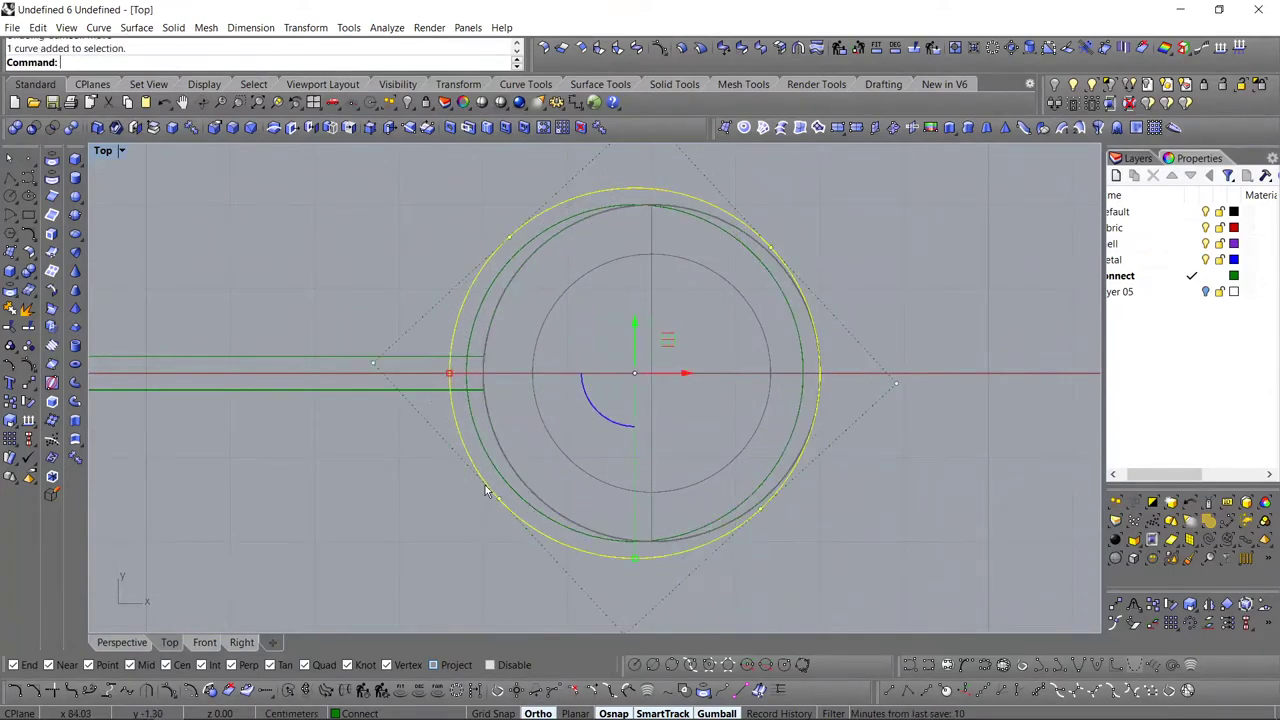
pyautogui.press('Delete')
pyautogui.moveTo(372, 598); pyautogui.dragTo(928, 218)
pyautogui.scroll(3, 798, 340)
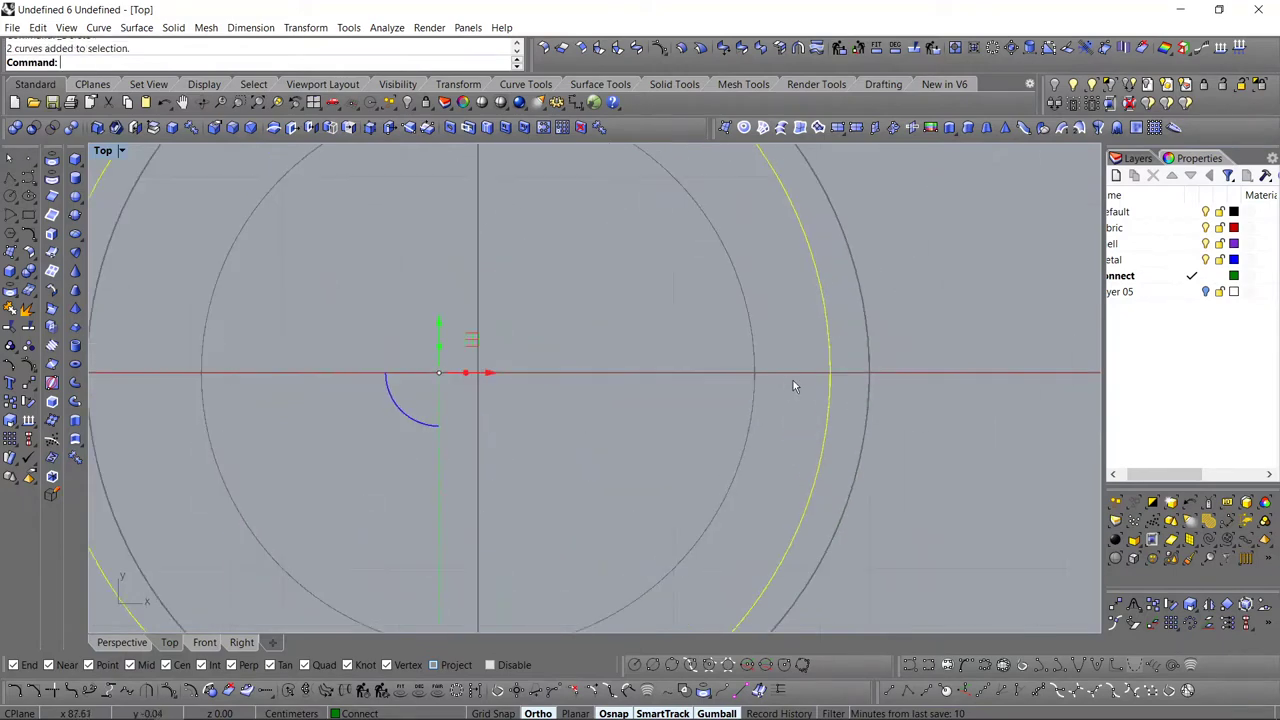
pyautogui.write('m')
pyautogui.press('Return')
pyautogui.click(829, 371)
pyautogui.scroll(-3, 836, 400)
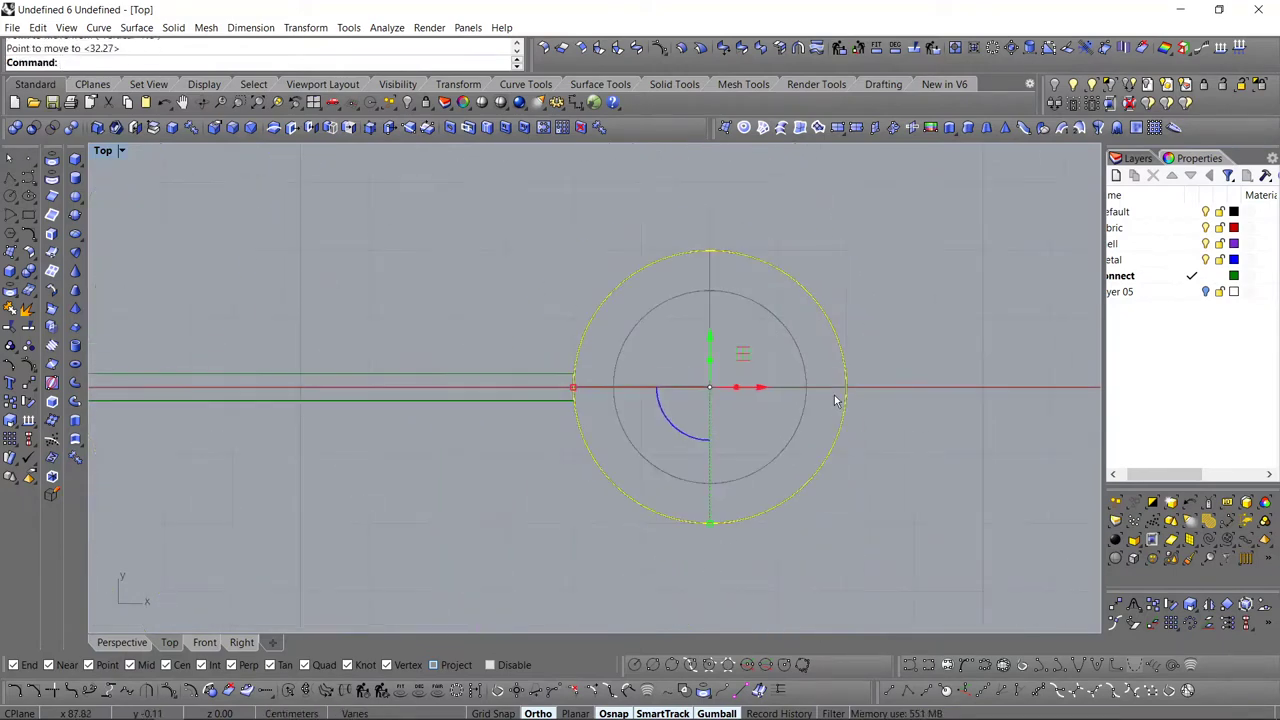
# - Offset the right leg's circle outward by 0.2 cm
pyautogui.write('OffsetSrf')
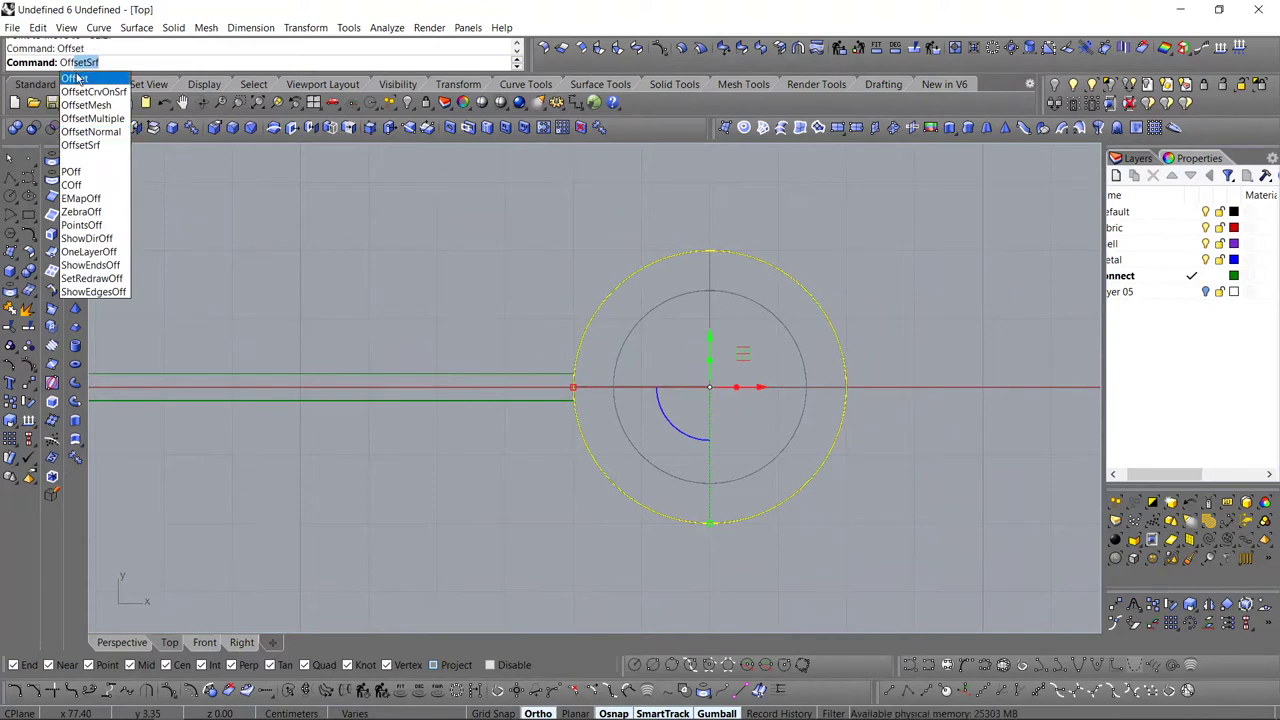
pyautogui.press('Return')
pyautogui.click(852, 356)
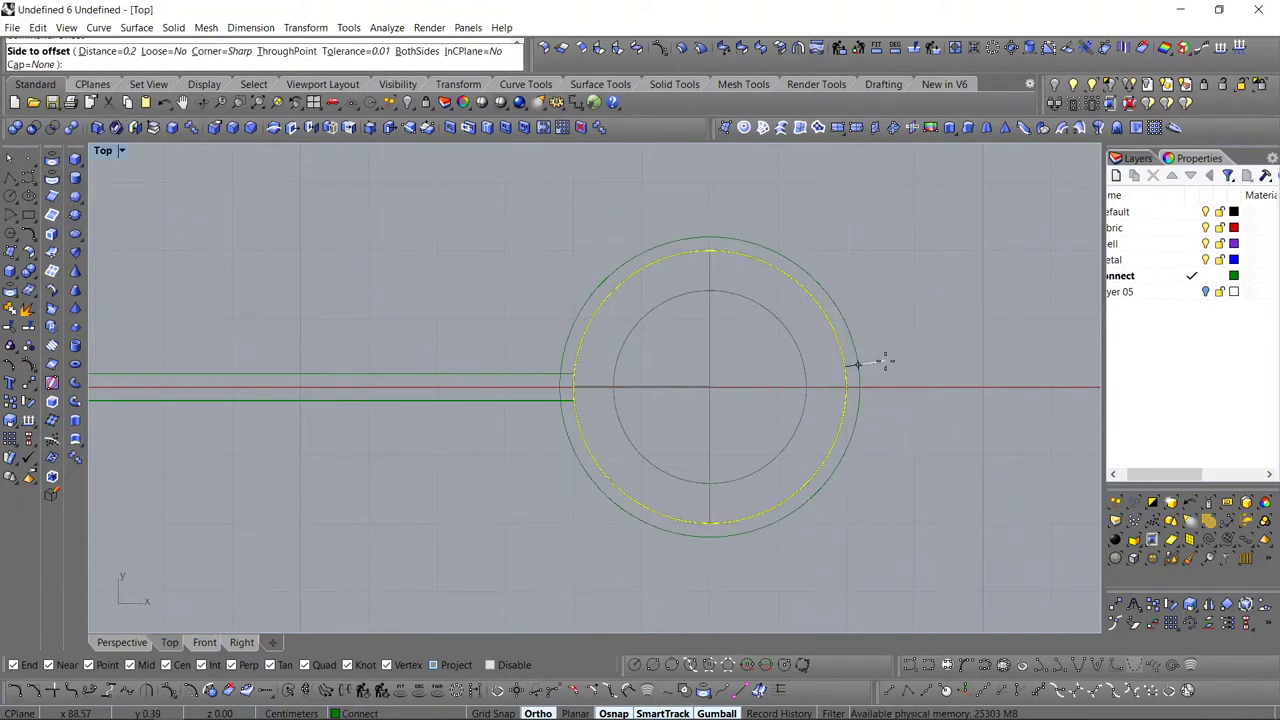
pyautogui.click(895, 360)
# - Align all the connector circles and lines to one common height at the middle of the pipe legs using Set Points
pyautogui.scroll(-8, 905, 345)
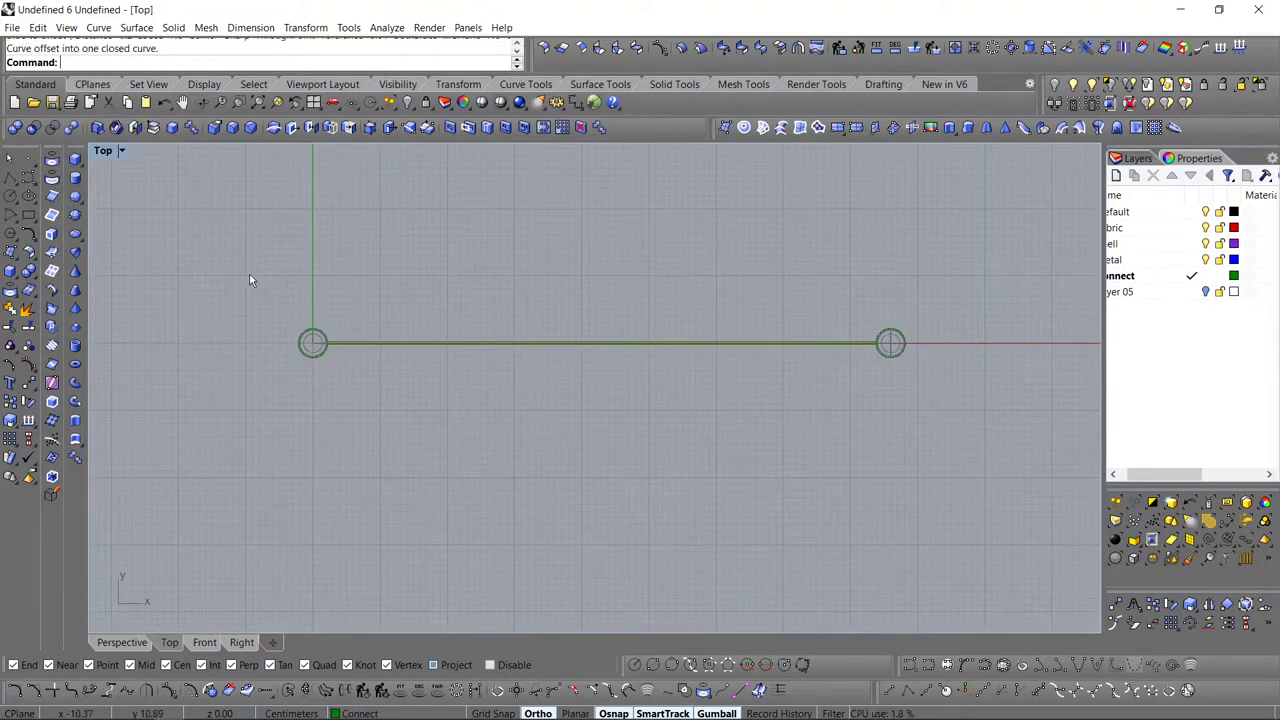
pyautogui.moveTo(250, 280); pyautogui.dragTo(963, 461)
pyautogui.click(241, 642)
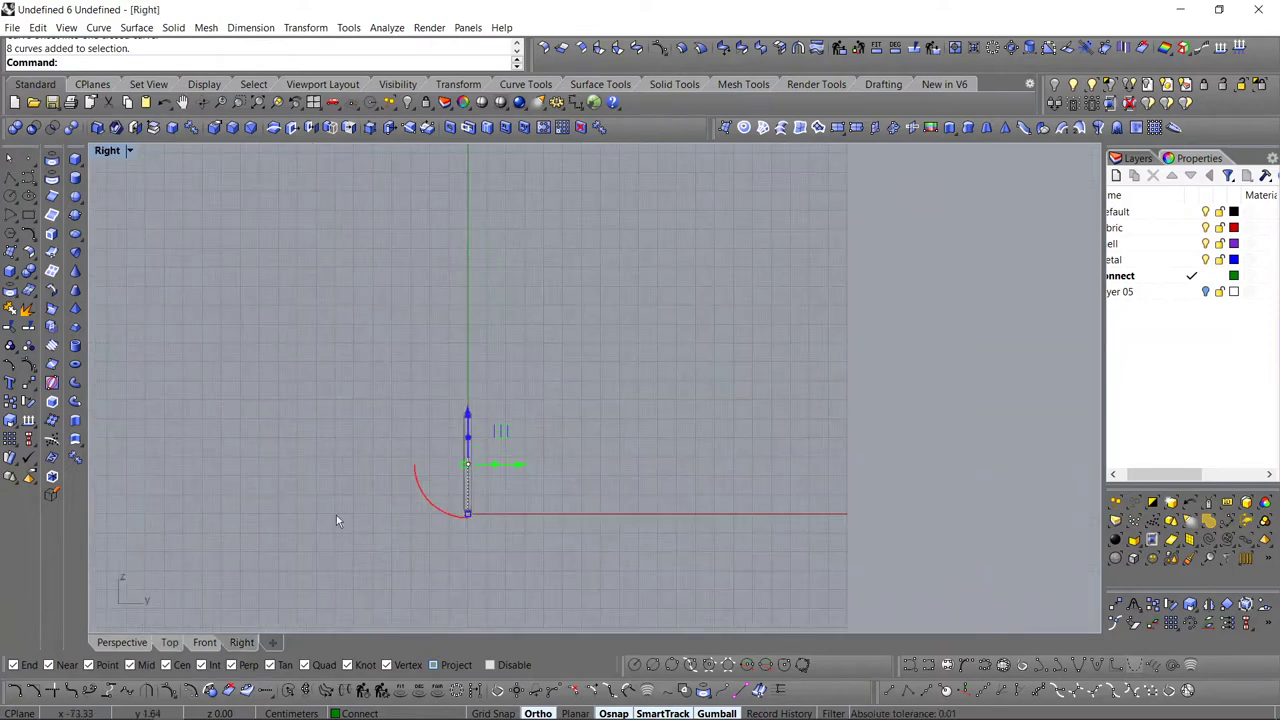
pyautogui.scroll(11, 439, 480)
pyautogui.moveTo(536, 502); pyautogui.dragTo(534, 461, button='right')
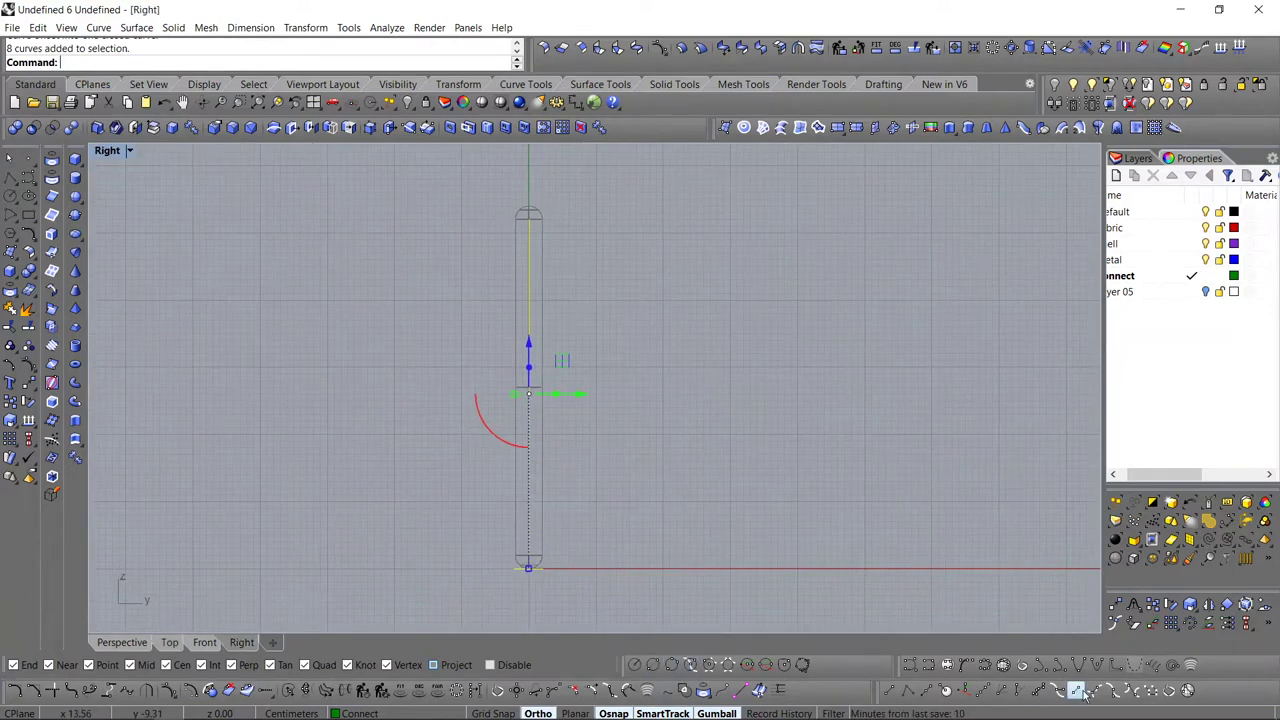
pyautogui.click(1228, 624)
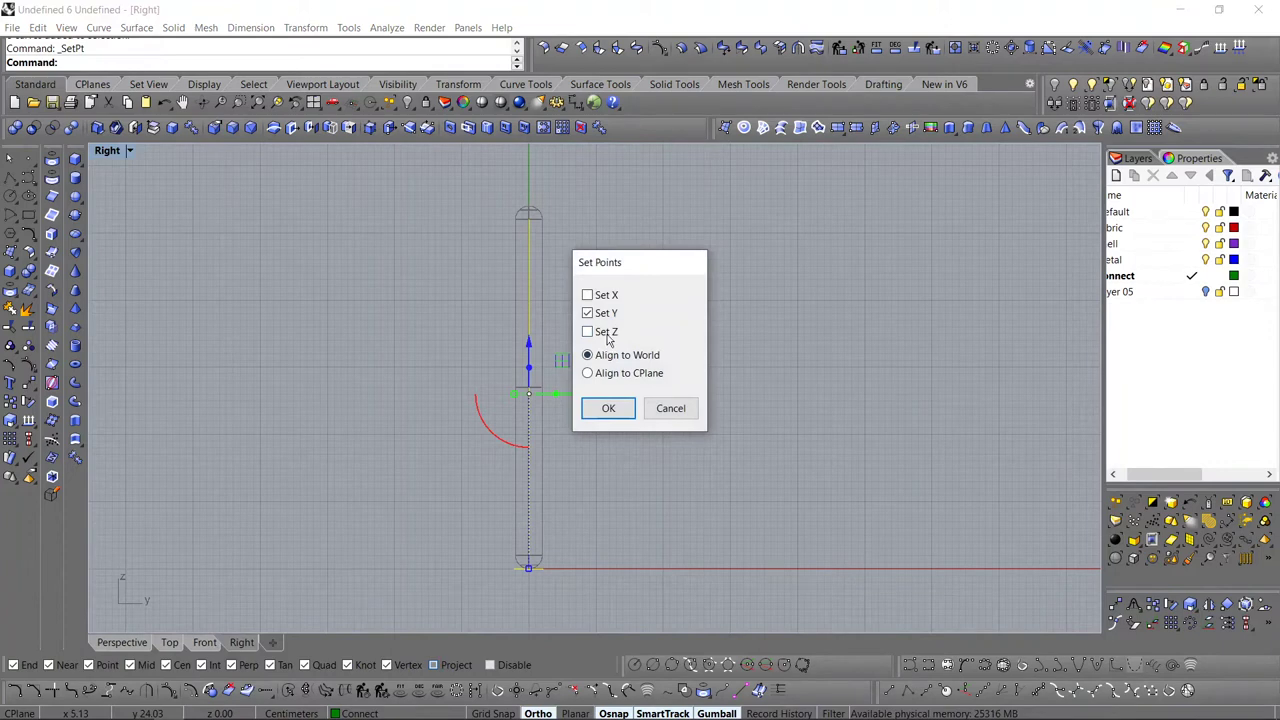
pyautogui.click(608, 408)
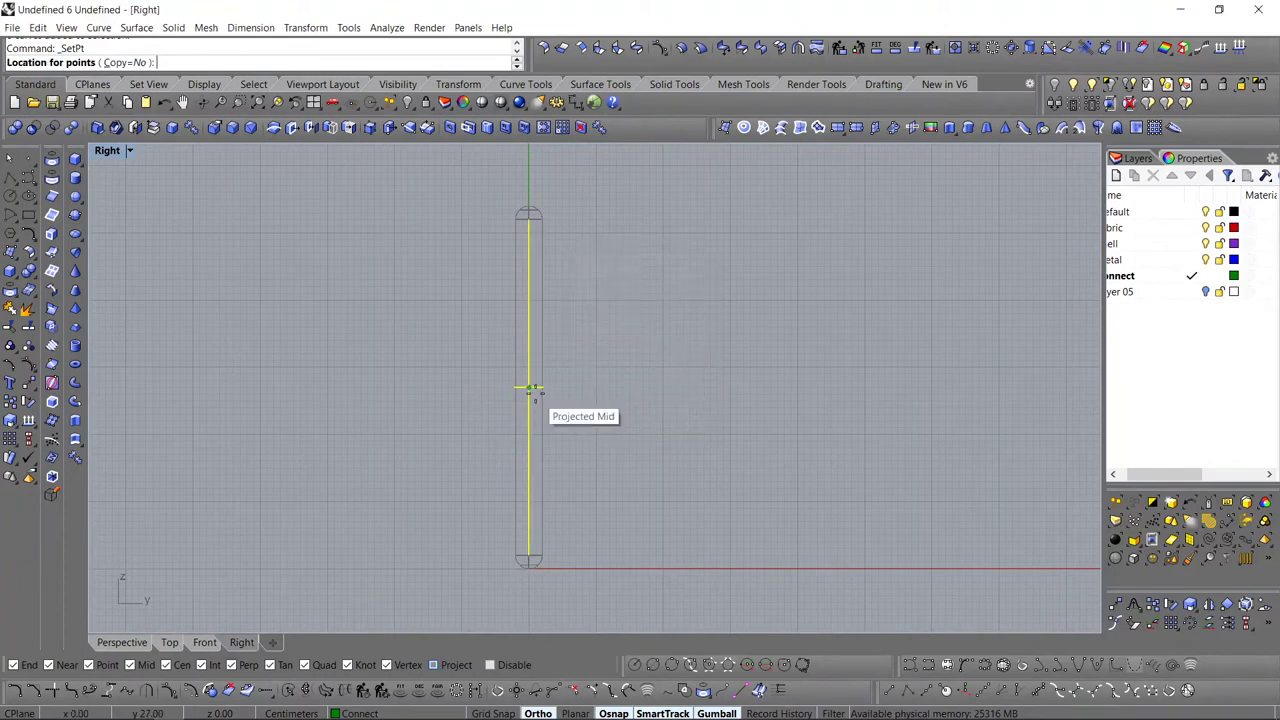
pyautogui.click(534, 391)
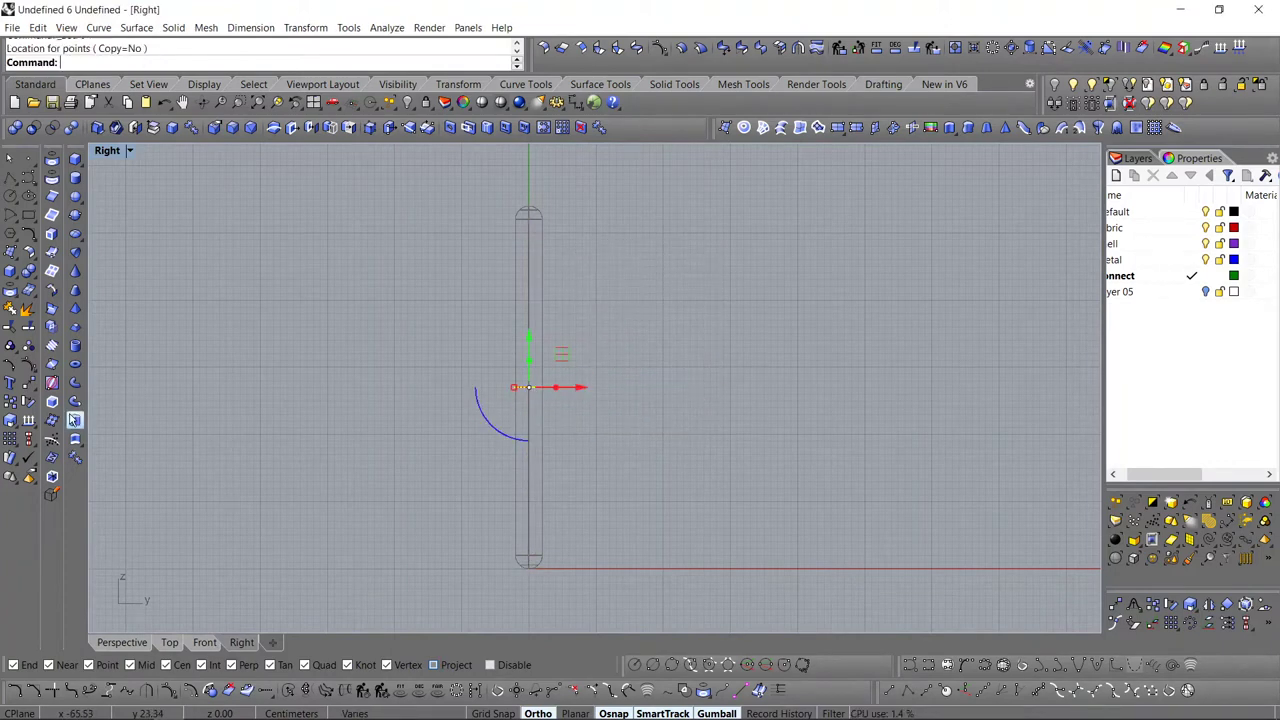
# - Extrude the connector circles and lines vertically upward as solids, keeping the input curves
pyautogui.click(74, 420)
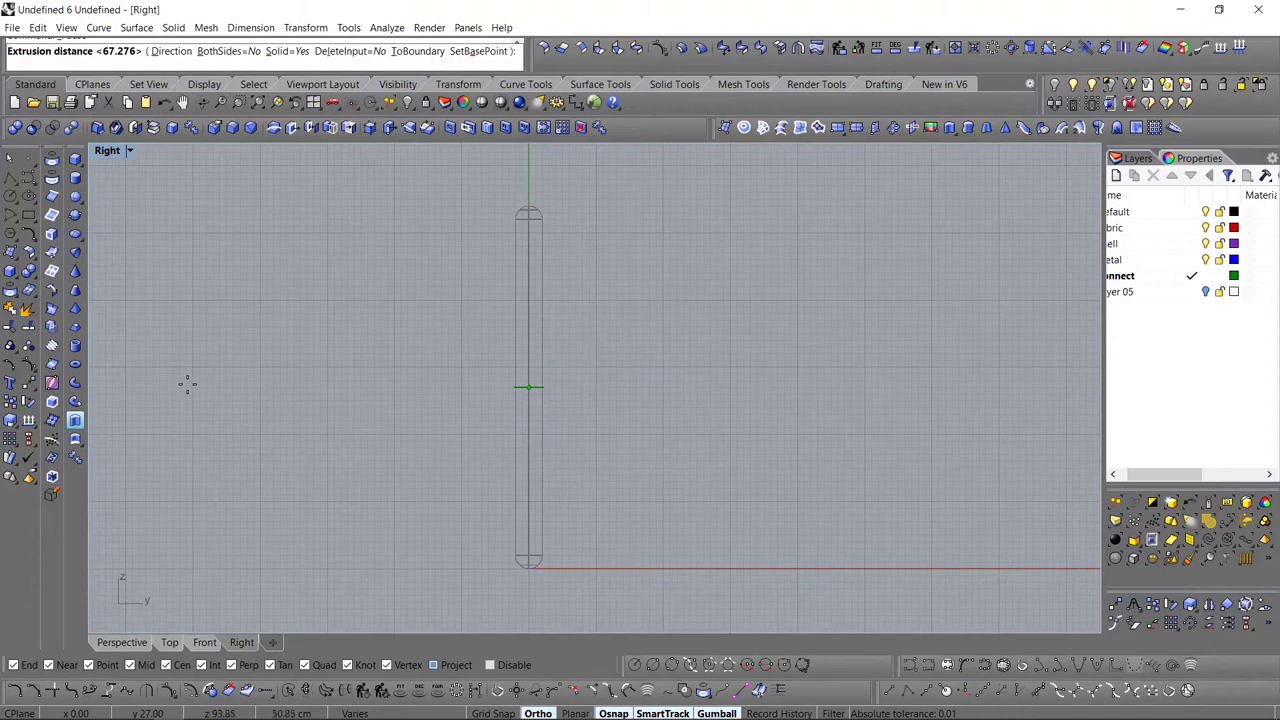
pyautogui.write('d')
pyautogui.press('Return')
pyautogui.click(310, 466)
pyautogui.click(318, 393)
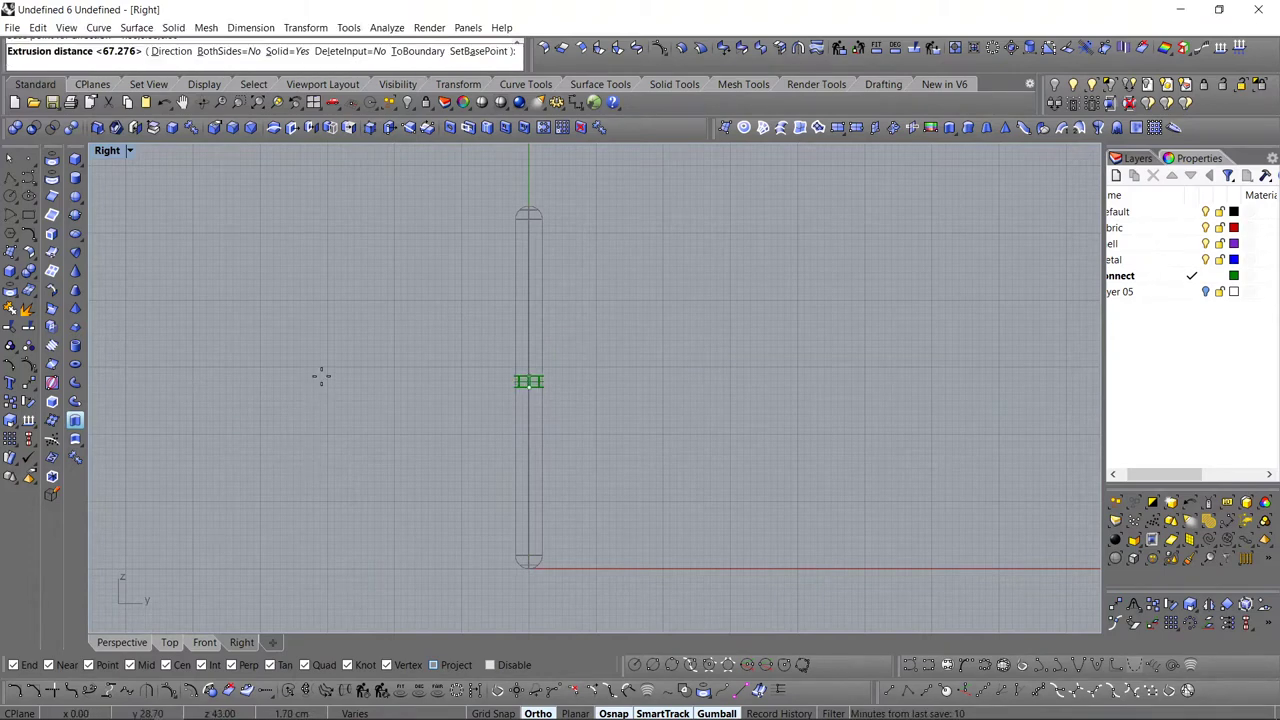
pyautogui.press('Return')
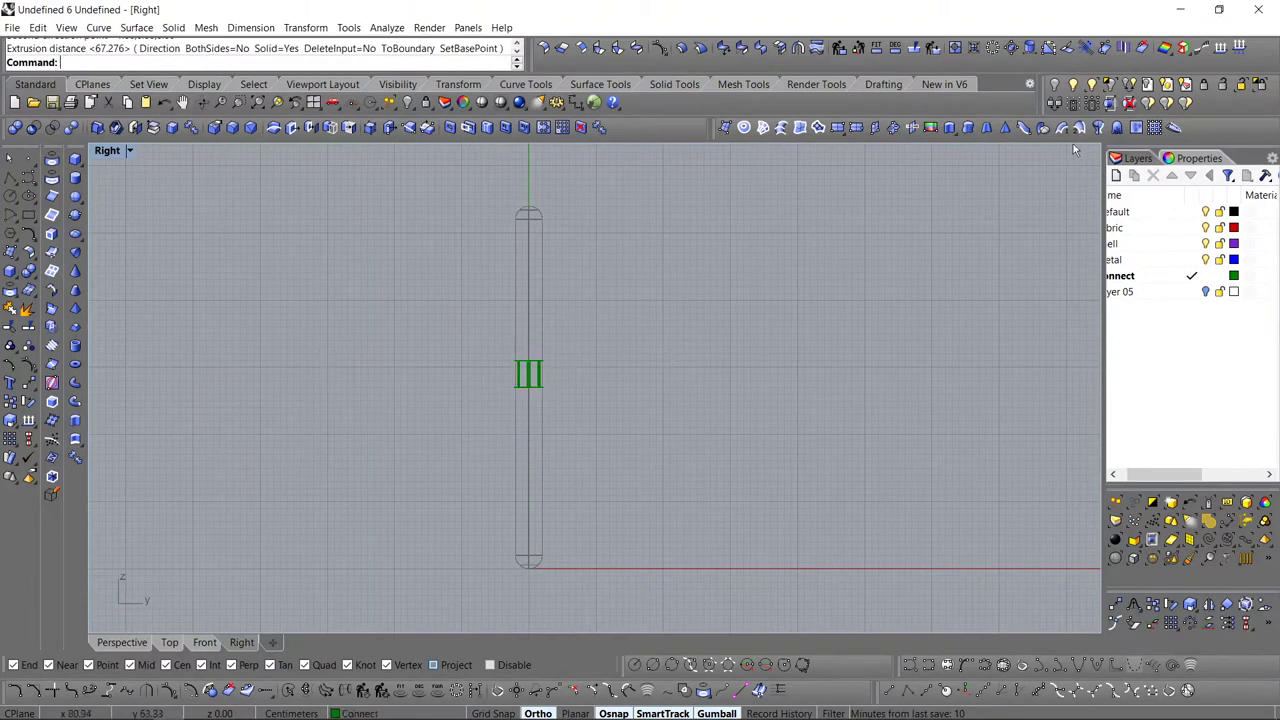
# - Show the hidden chair parts with the legs unlocked, and move the legs and connectors toward the shell's open front
pyautogui.click(1073, 84)
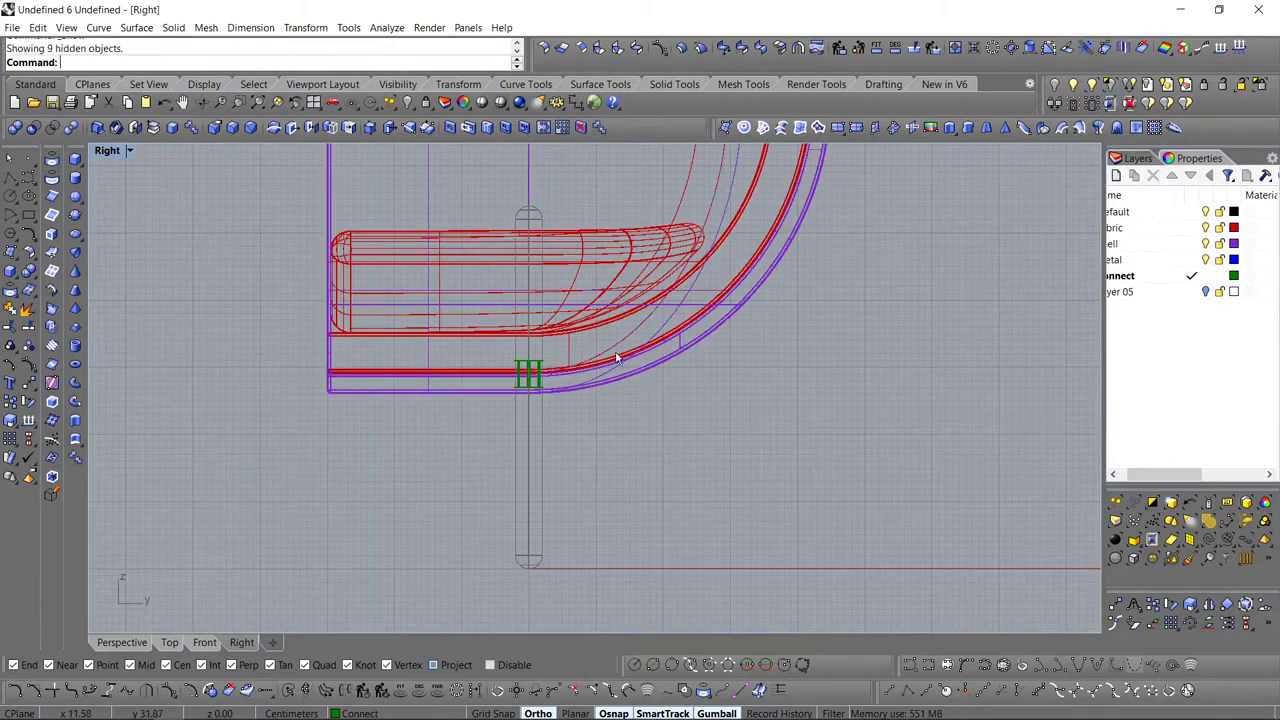
pyautogui.click(537, 389)
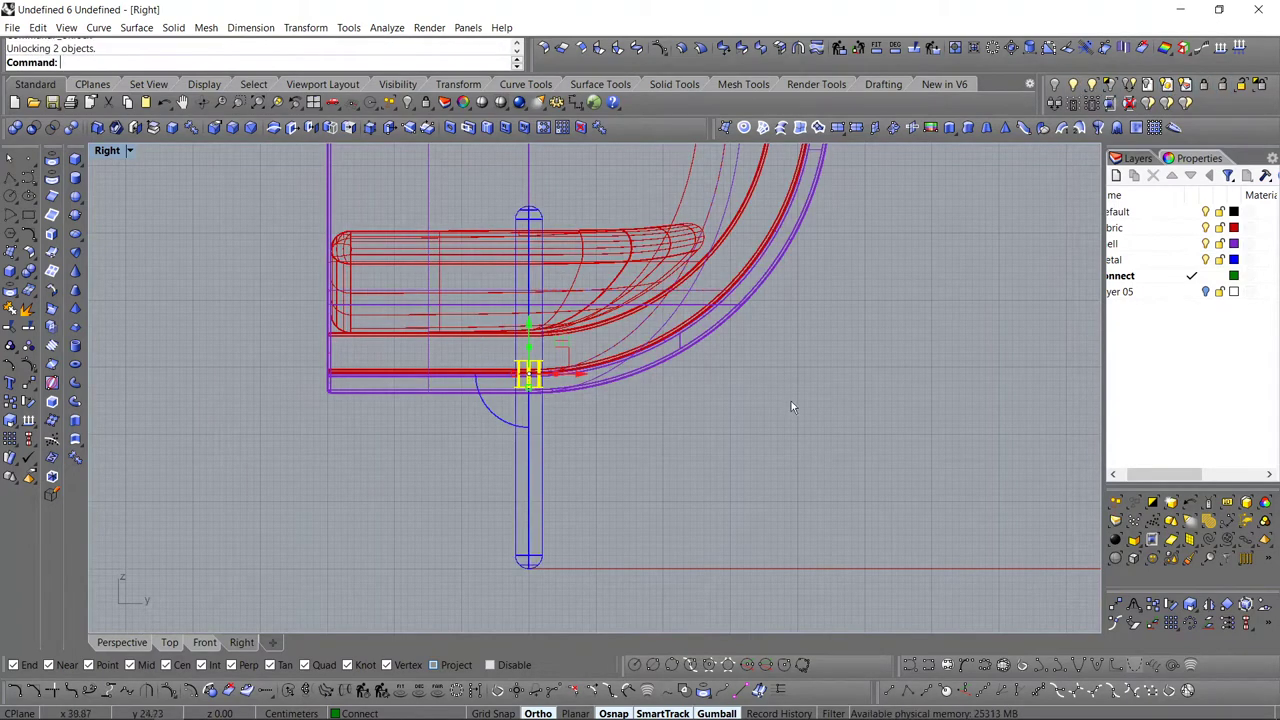
pyautogui.moveTo(791, 401); pyautogui.dragTo(444, 489)
pyautogui.moveTo(443, 618); pyautogui.dragTo(591, 190)
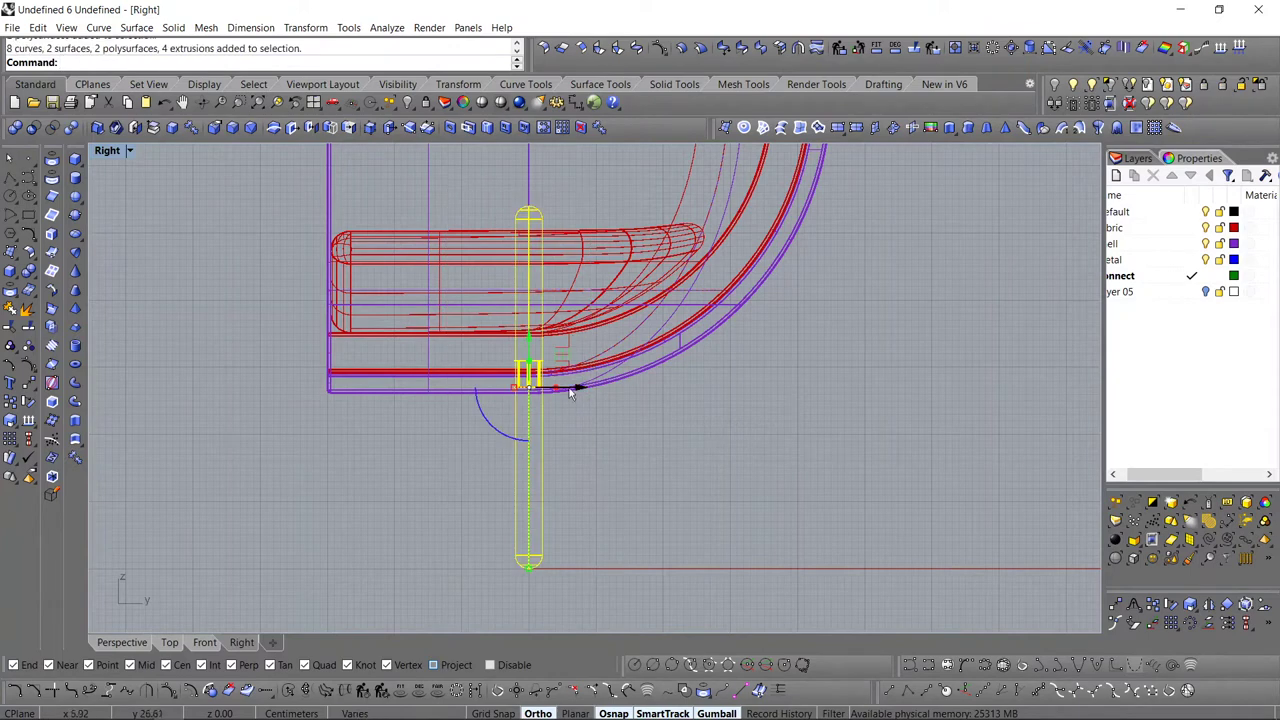
pyautogui.moveTo(578, 388); pyautogui.dragTo(440, 392)
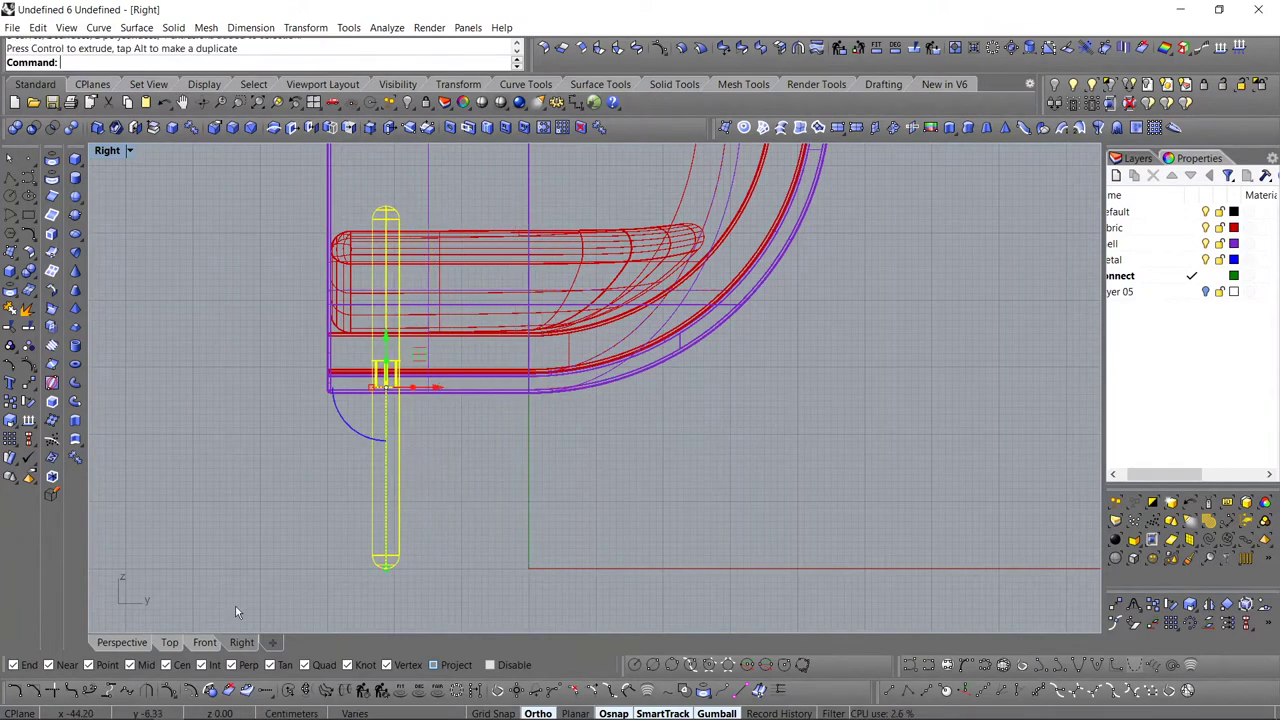
# - Lower the connector pieces in the front view until their upper edge sits just at the underside of the shell
pyautogui.click(204, 642)
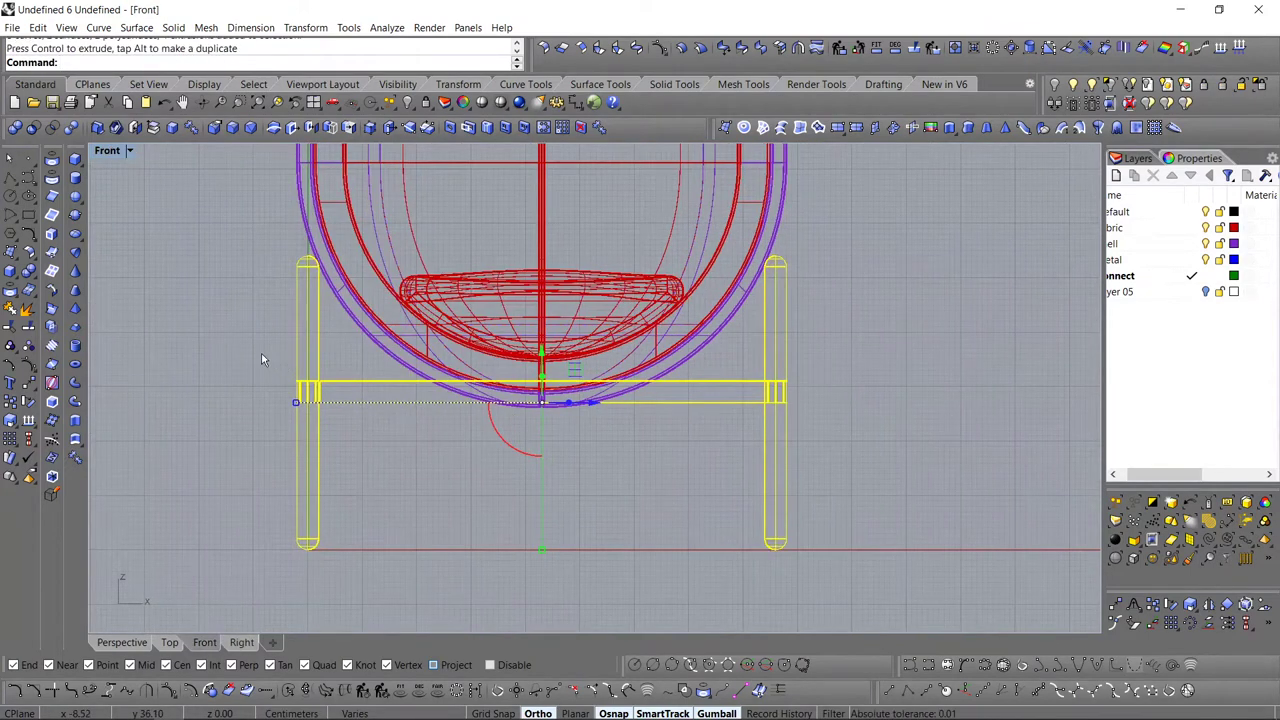
pyautogui.moveTo(262, 360); pyautogui.dragTo(903, 417)
pyautogui.scroll(5, 482, 378)
pyautogui.moveTo(612, 355); pyautogui.dragTo(612, 407)
pyautogui.scroll(5, 600, 420)
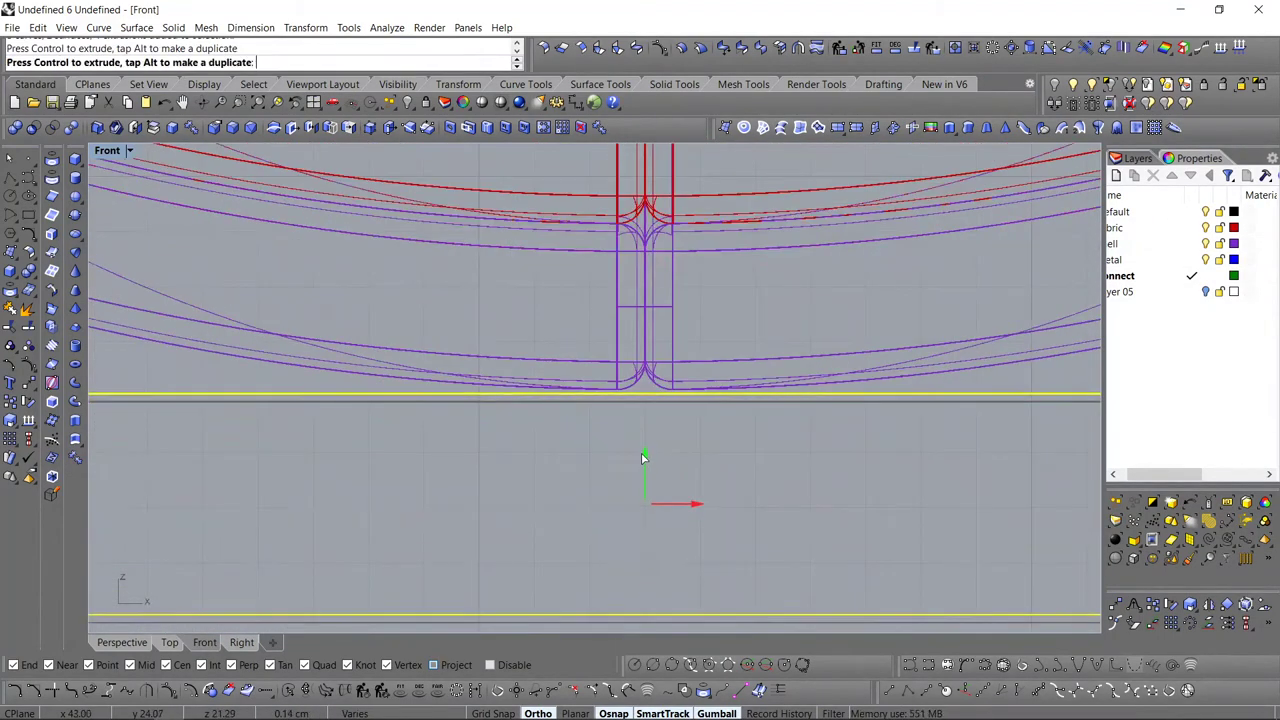
pyautogui.scroll(-6, 643, 465)
pyautogui.click(682, 406)
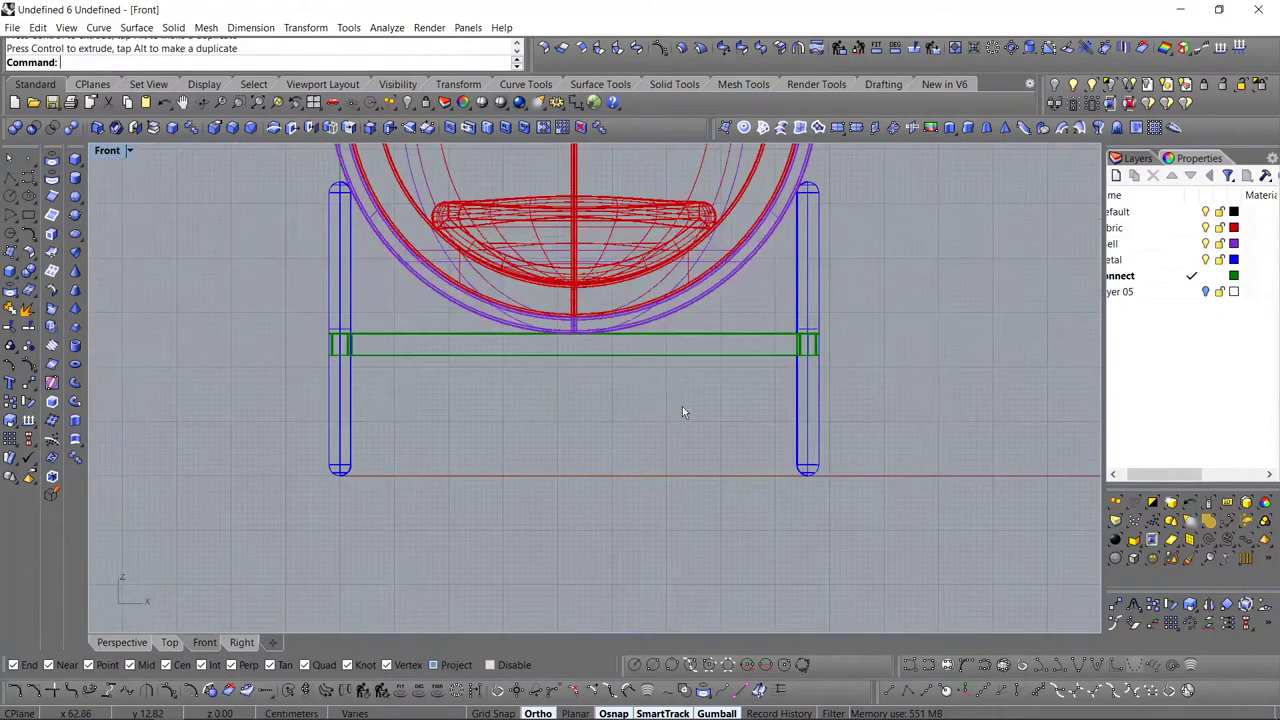
# - Duplicate the front leg pair with its connector straight back under the shell's curved rear in the side view
pyautogui.moveTo(636, 381); pyautogui.dragTo(608, 389, button='right')
pyautogui.click(125, 643)
pyautogui.moveTo(161, 603)
pyautogui.mouseDown(button='right')
pyautogui.moveTo(418, 343)
pyautogui.moveTo(349, 382)
pyautogui.moveTo(353, 531)
pyautogui.mouseUp(button='right')
pyautogui.click(240, 643)
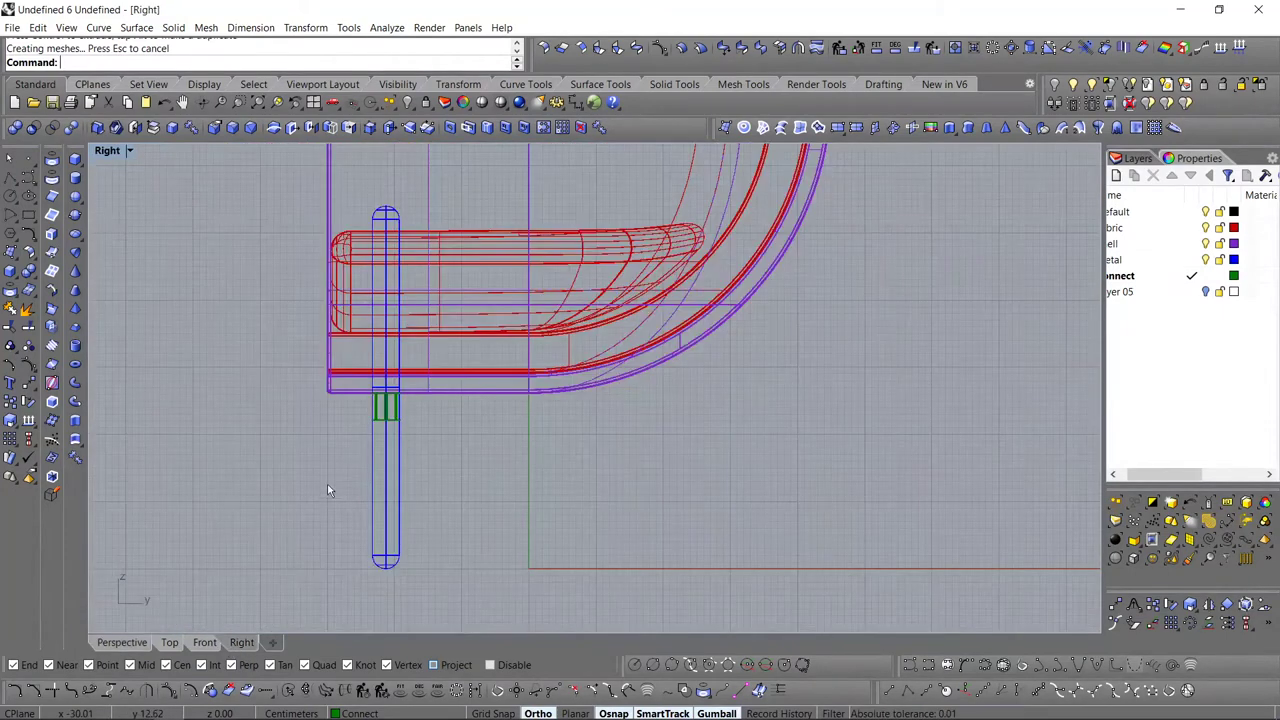
pyautogui.moveTo(344, 590); pyautogui.dragTo(425, 190)
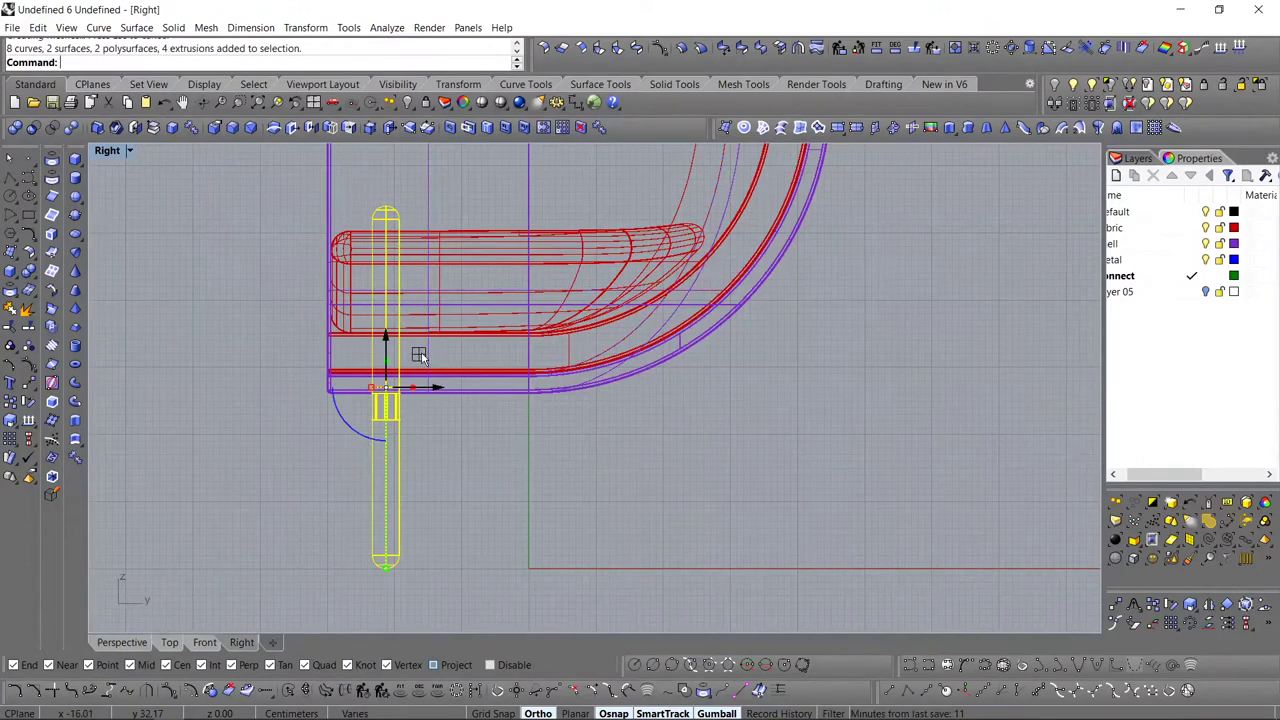
pyautogui.moveTo(420, 356); pyautogui.dragTo(383, 352, button='right')
pyautogui.moveTo(405, 387); pyautogui.dragTo(734, 383)
pyautogui.press('alt')
pyautogui.click(170, 643)
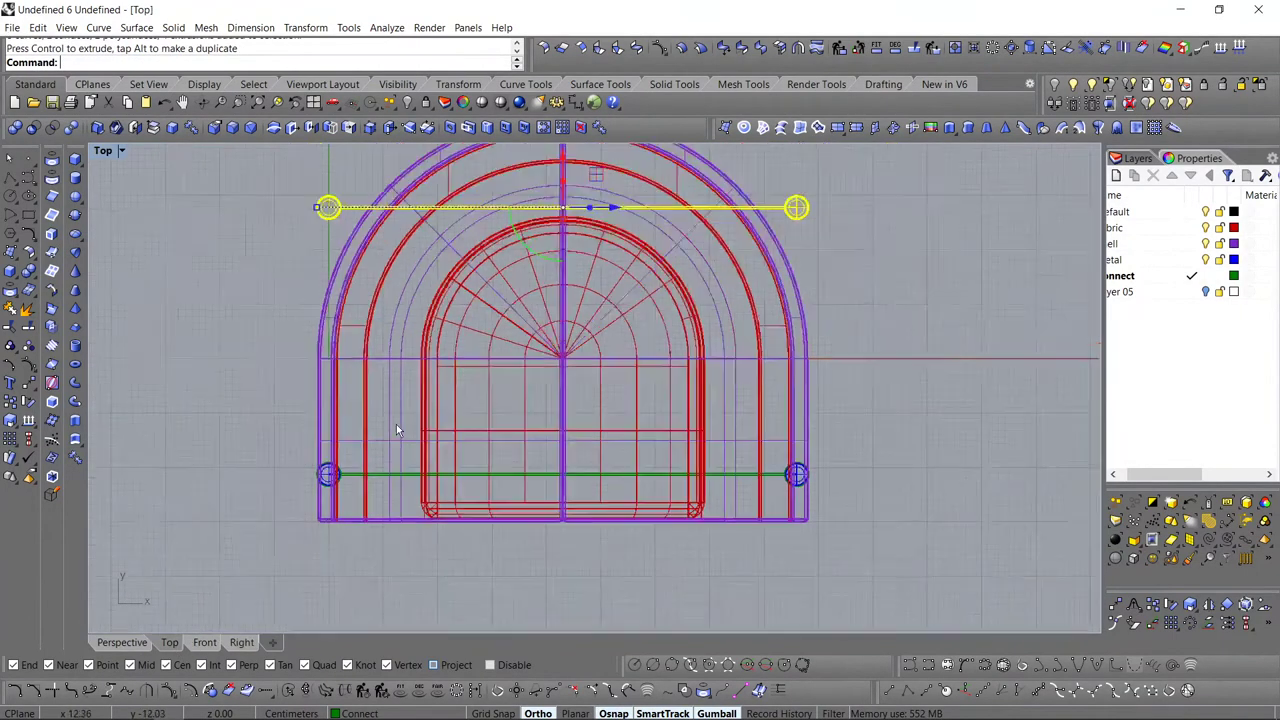
pyautogui.scroll(-2, 392, 420)
pyautogui.scroll(2, 383, 356)
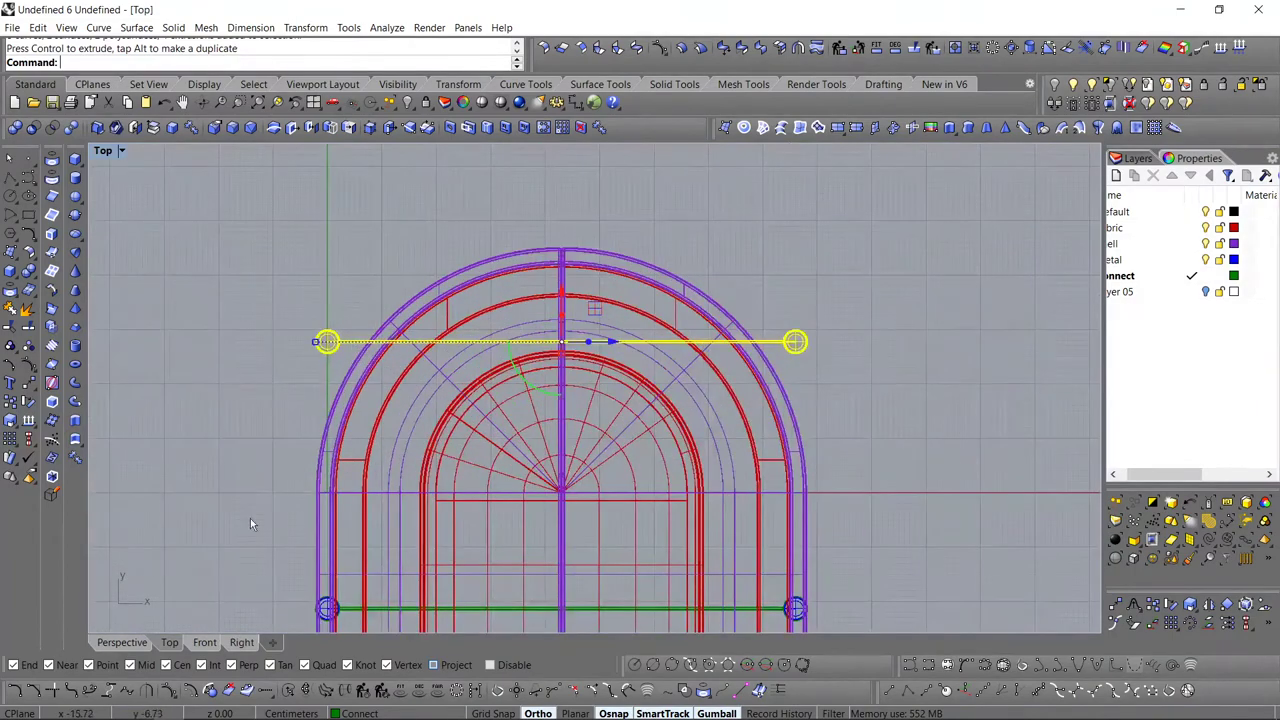
pyautogui.click(125, 643)
pyautogui.moveTo(361, 473); pyautogui.dragTo(429, 421, button='right')
pyautogui.click(391, 448)
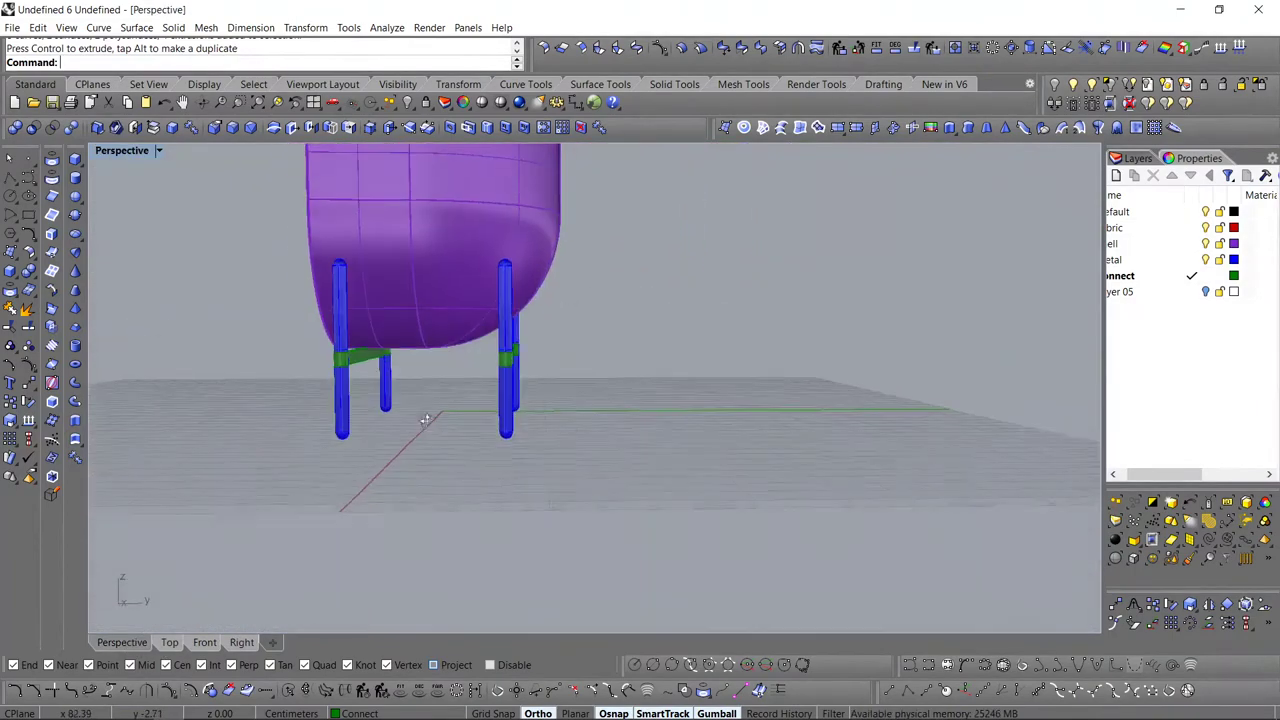
pyautogui.click(241, 643)
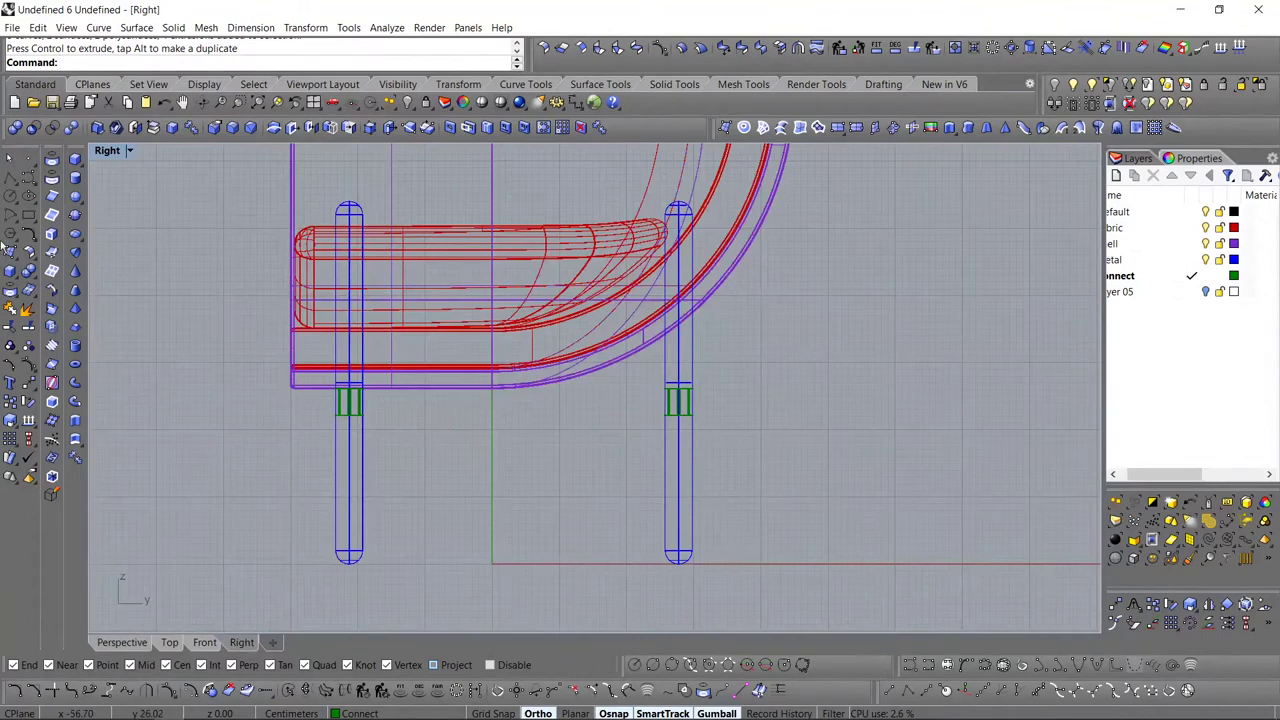
pyautogui.click(9, 177)
pyautogui.click(363, 415)
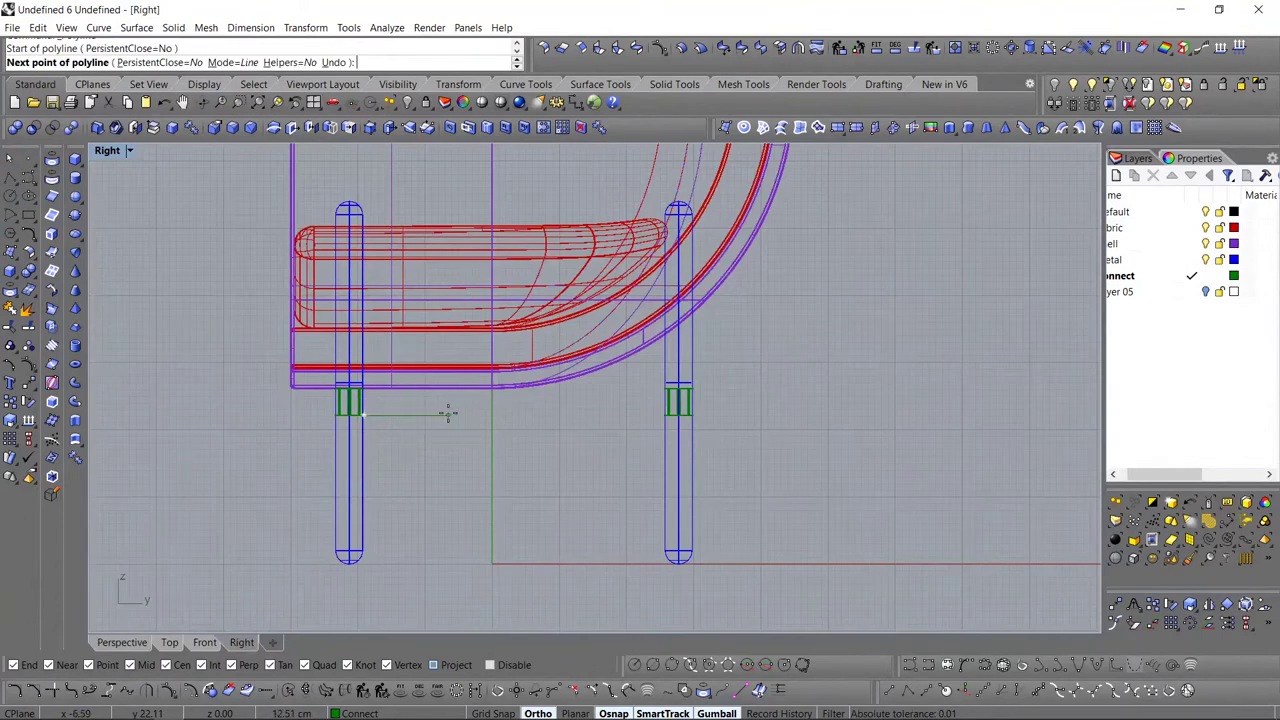
pyautogui.scroll(1, 658, 419)
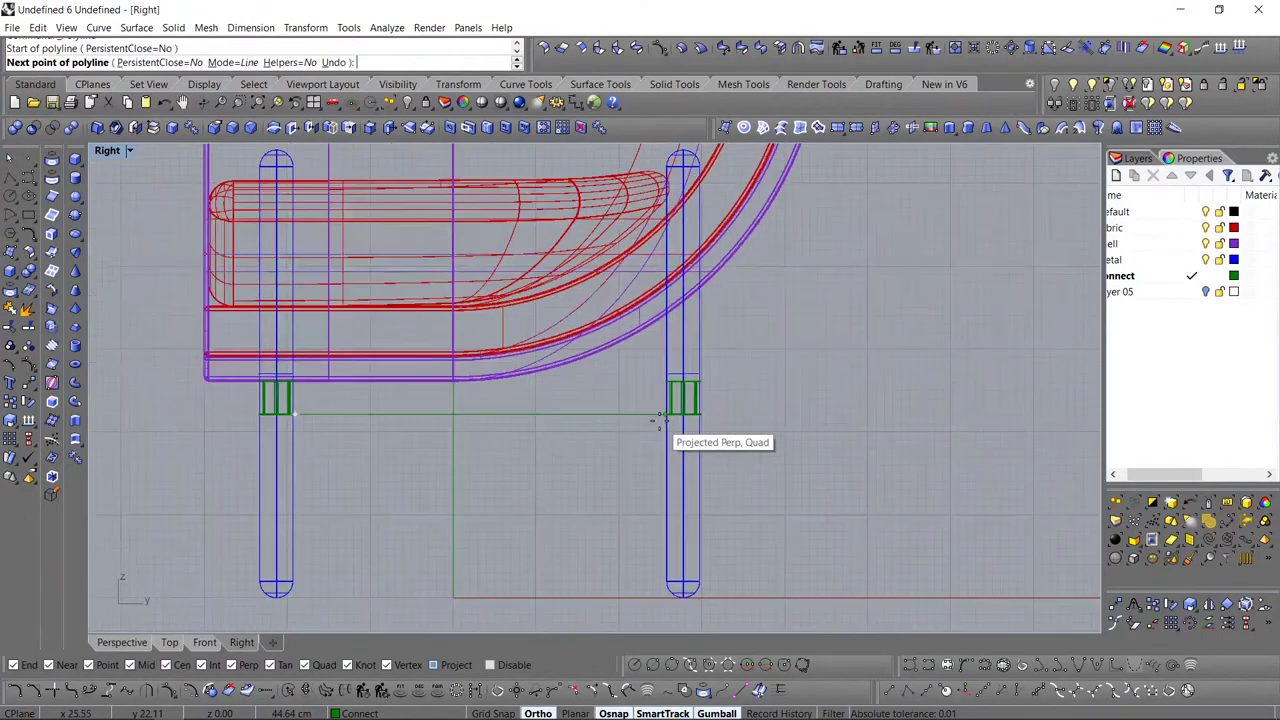
pyautogui.press('Escape')
# - Move one rear leg, together with its ring and the attached connector end, inward along the connector in the top view
pyautogui.click(123, 642)
pyautogui.moveTo(445, 338); pyautogui.dragTo(341, 366, button='right')
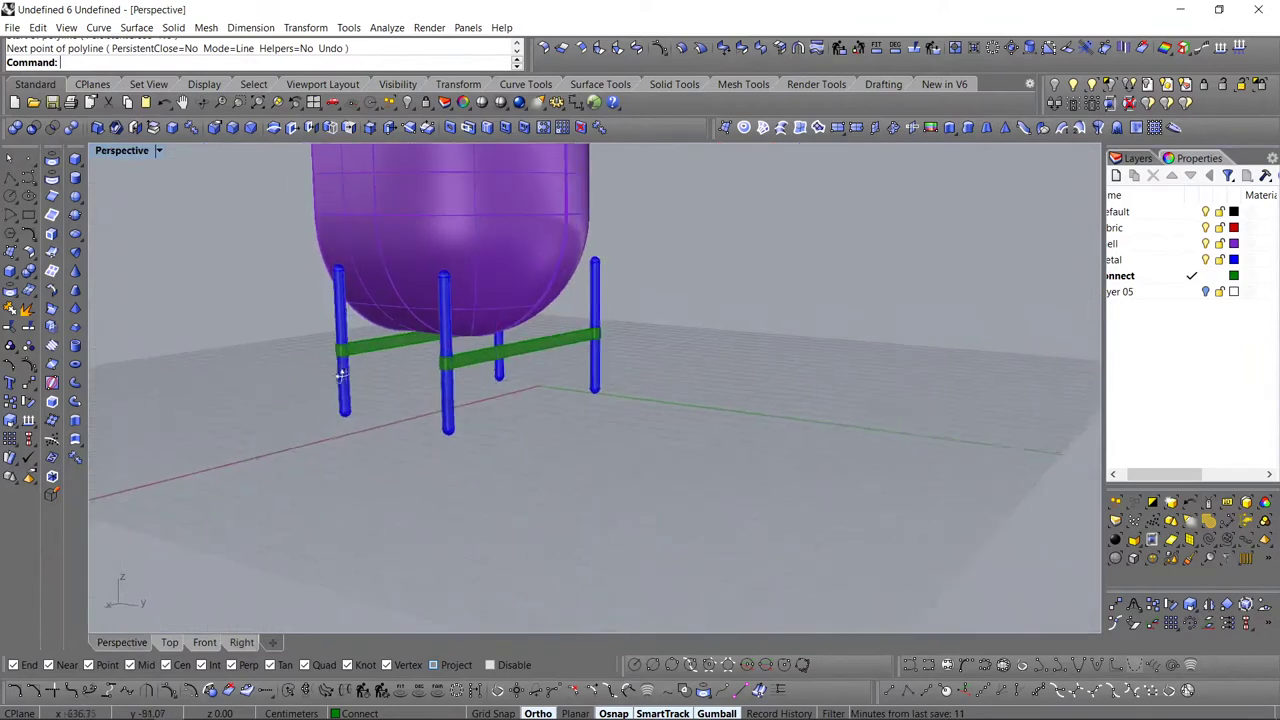
pyautogui.scroll(4, 480, 288)
pyautogui.moveTo(480, 288); pyautogui.dragTo(350, 309, button='right')
pyautogui.click(170, 643)
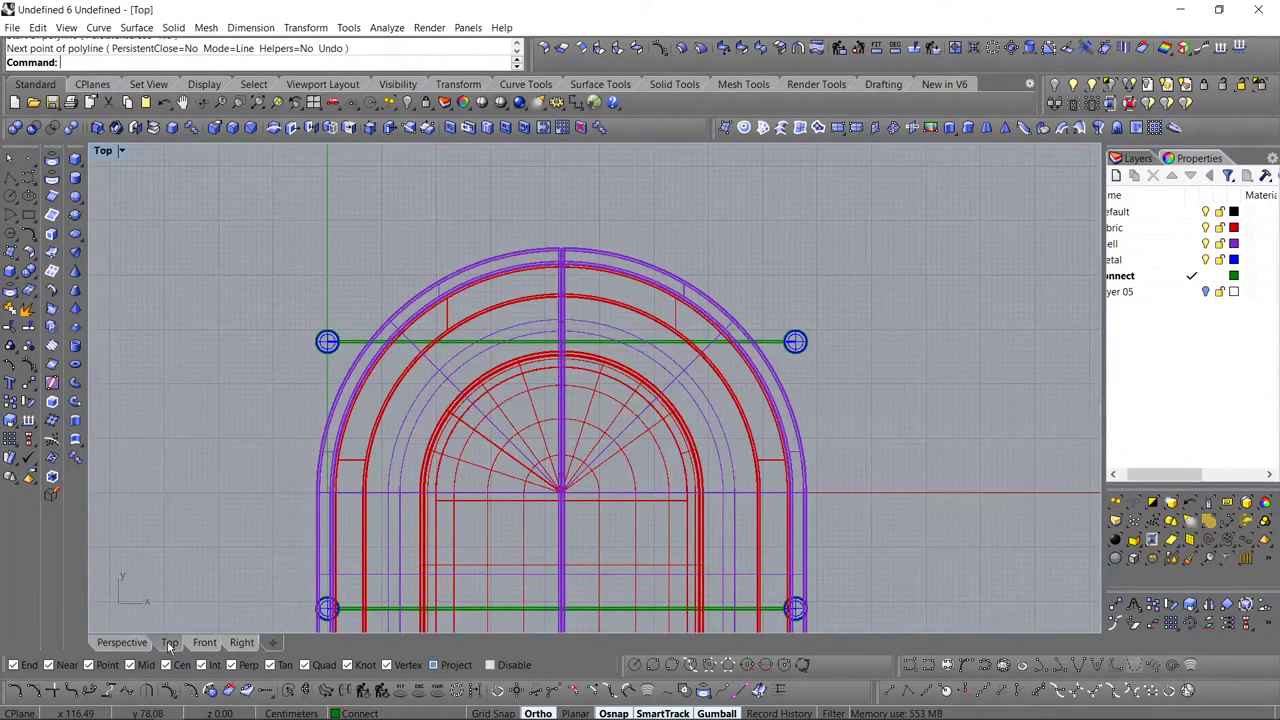
pyautogui.moveTo(341, 357); pyautogui.dragTo(465, 345)
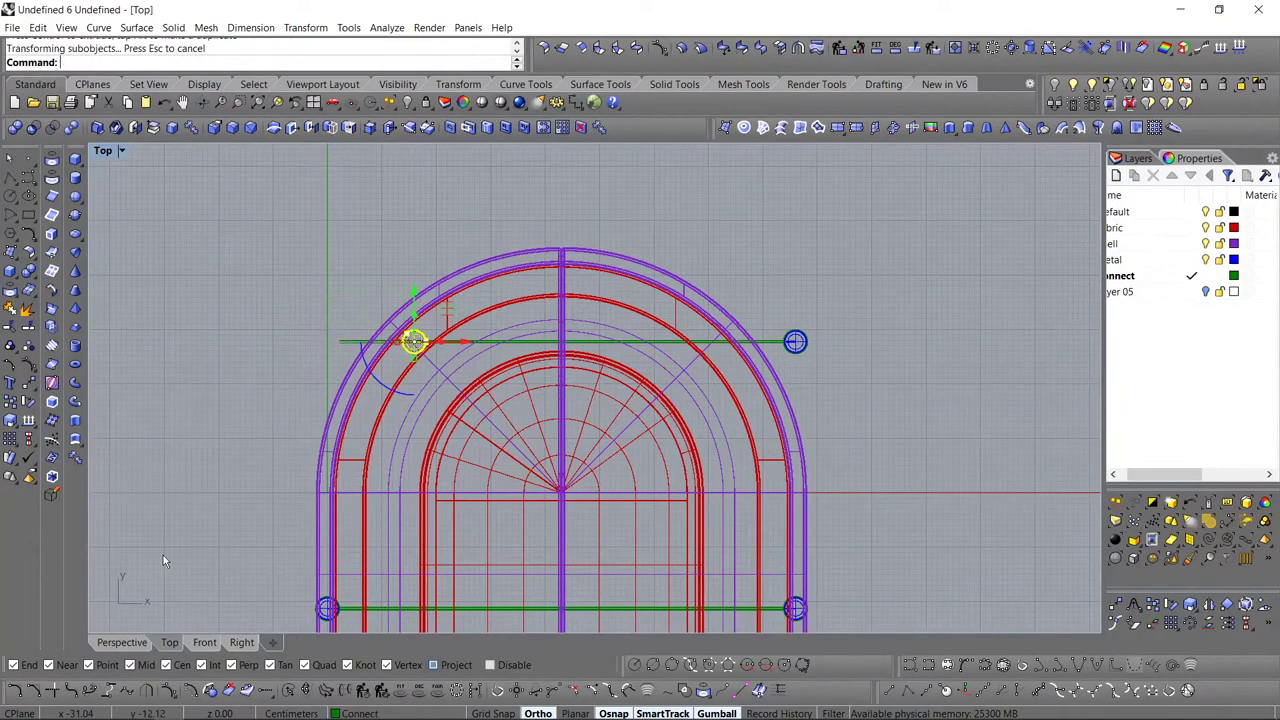
# - Select all the leftover construction curves by type and delete them
pyautogui.click(118, 643)
pyautogui.moveTo(240, 525); pyautogui.dragTo(417, 381, button='right')
pyautogui.scroll(3, 570, 440)
pyautogui.click(847, 481)
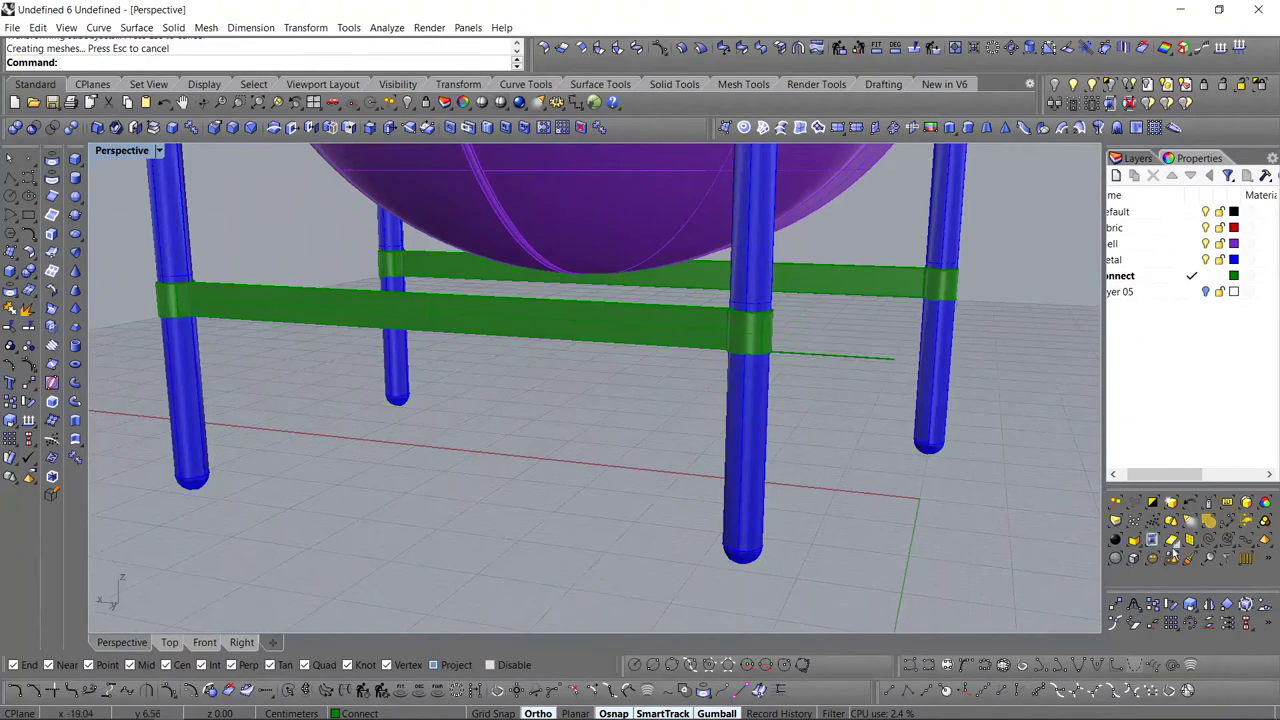
pyautogui.click(1208, 541)
pyautogui.press('Delete')
pyautogui.moveTo(870, 430); pyautogui.dragTo(714, 438, button='right')
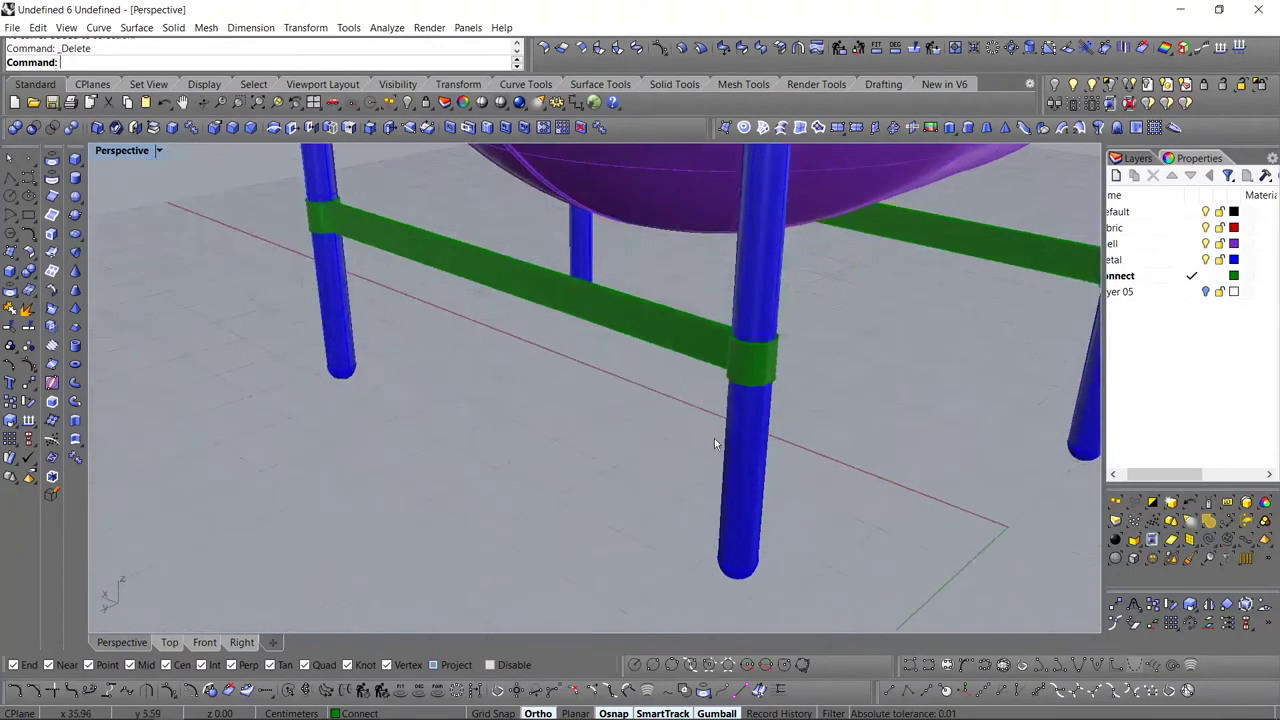
pyautogui.scroll(-4, 714, 438)
pyautogui.moveTo(653, 367); pyautogui.dragTo(612, 350, button='right')
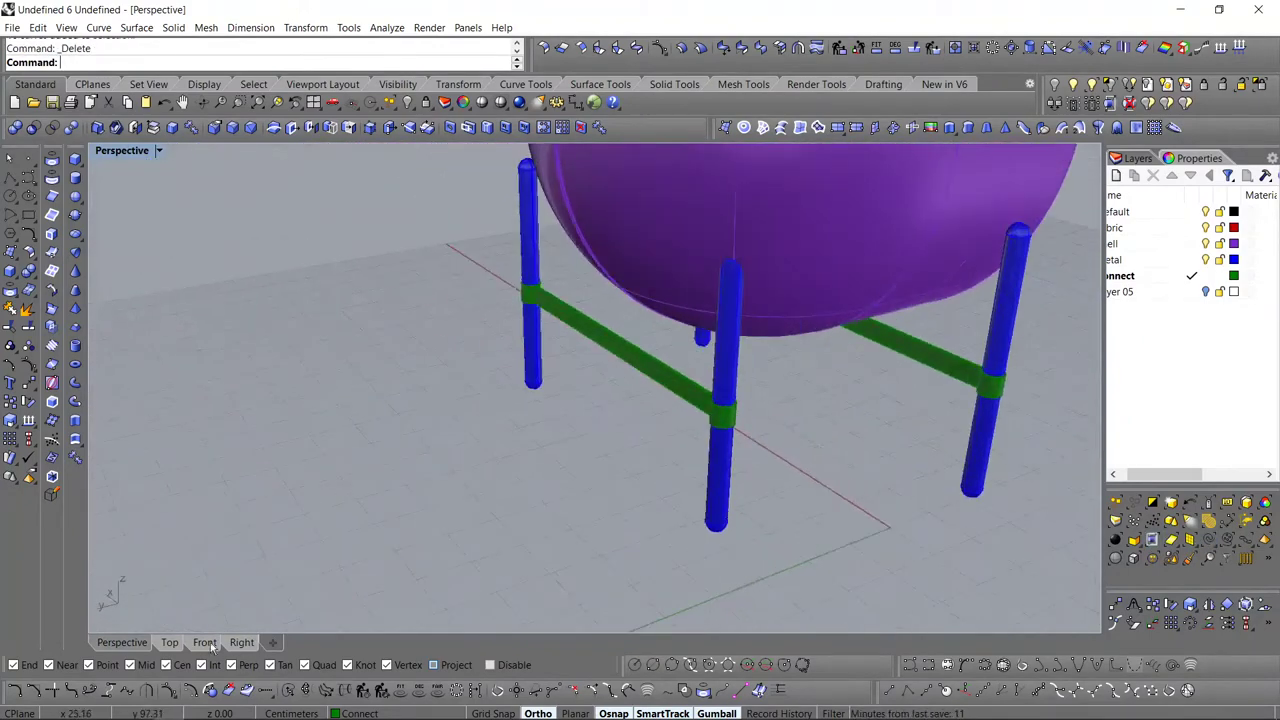
# - Select the shifted rear leg and examine from several angles how it and its ring sit against the shell and connector
pyautogui.click(169, 642)
pyautogui.moveTo(289, 248); pyautogui.dragTo(470, 398)
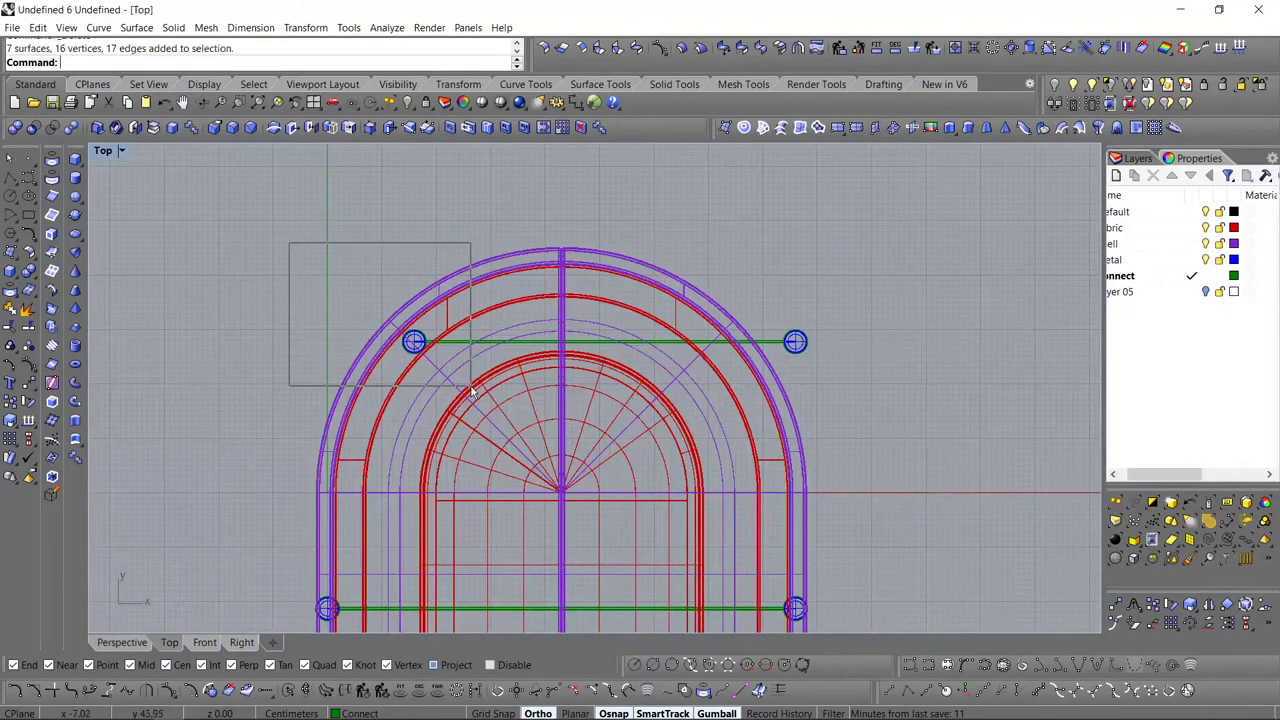
pyautogui.click(121, 642)
pyautogui.moveTo(668, 292); pyautogui.dragTo(712, 434, button='right')
pyautogui.moveTo(680, 456); pyautogui.dragTo(696, 459)
pyautogui.scroll(5, 742, 315)
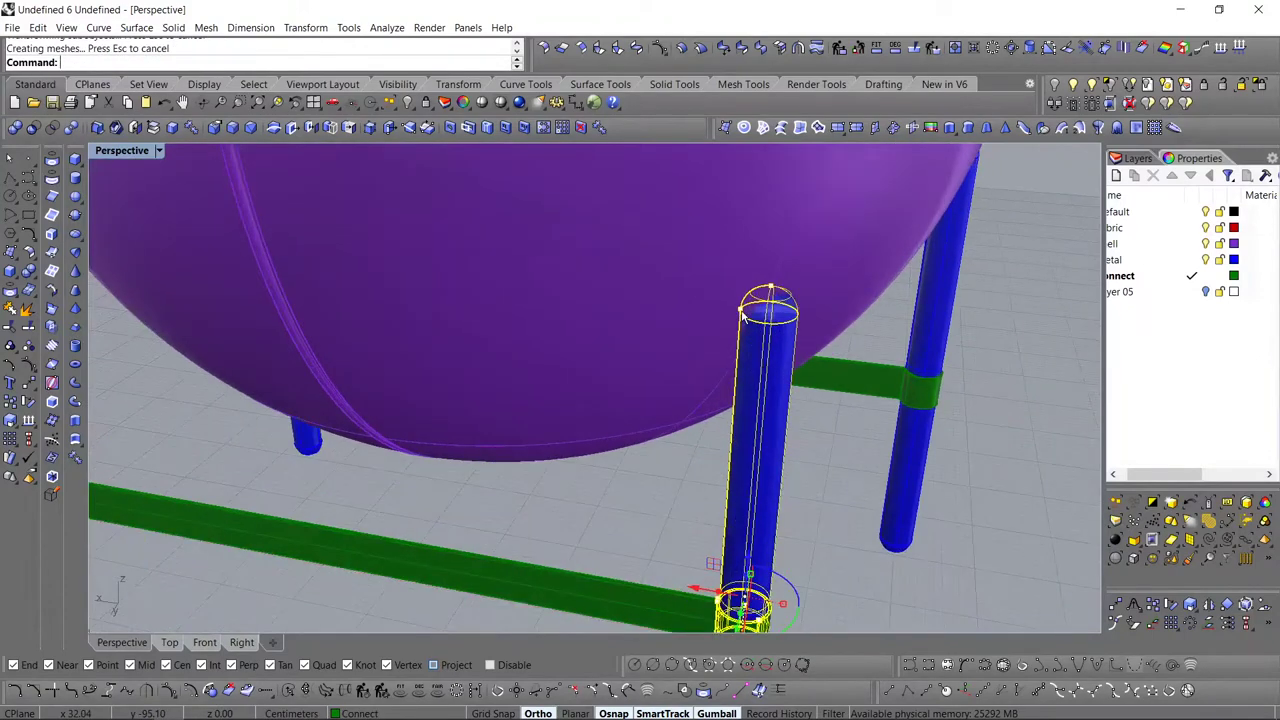
pyautogui.scroll(-4, 742, 315)
pyautogui.moveTo(696, 492); pyautogui.dragTo(700, 494)
pyautogui.scroll(-3, 634, 495)
pyautogui.scroll(3, 612, 452)
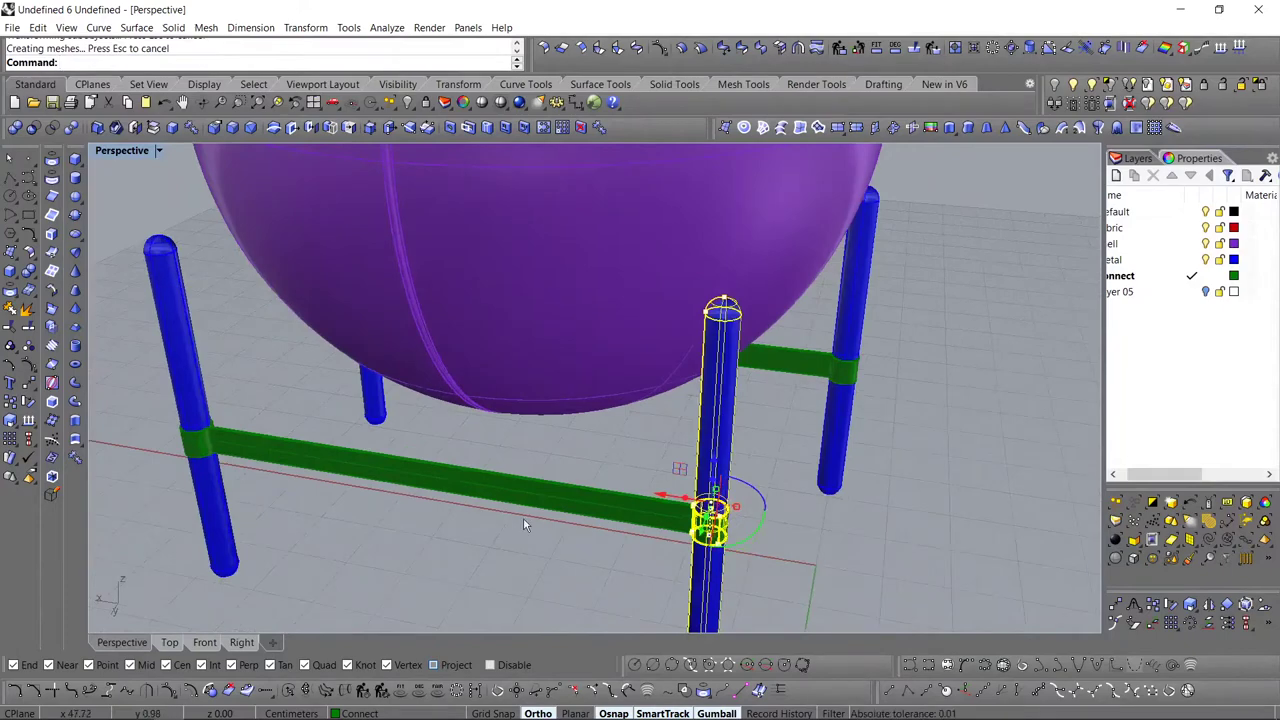
pyautogui.moveTo(523, 518); pyautogui.dragTo(390, 453, button='right')
pyautogui.click(390, 453)
pyautogui.scroll(-5, 426, 436)
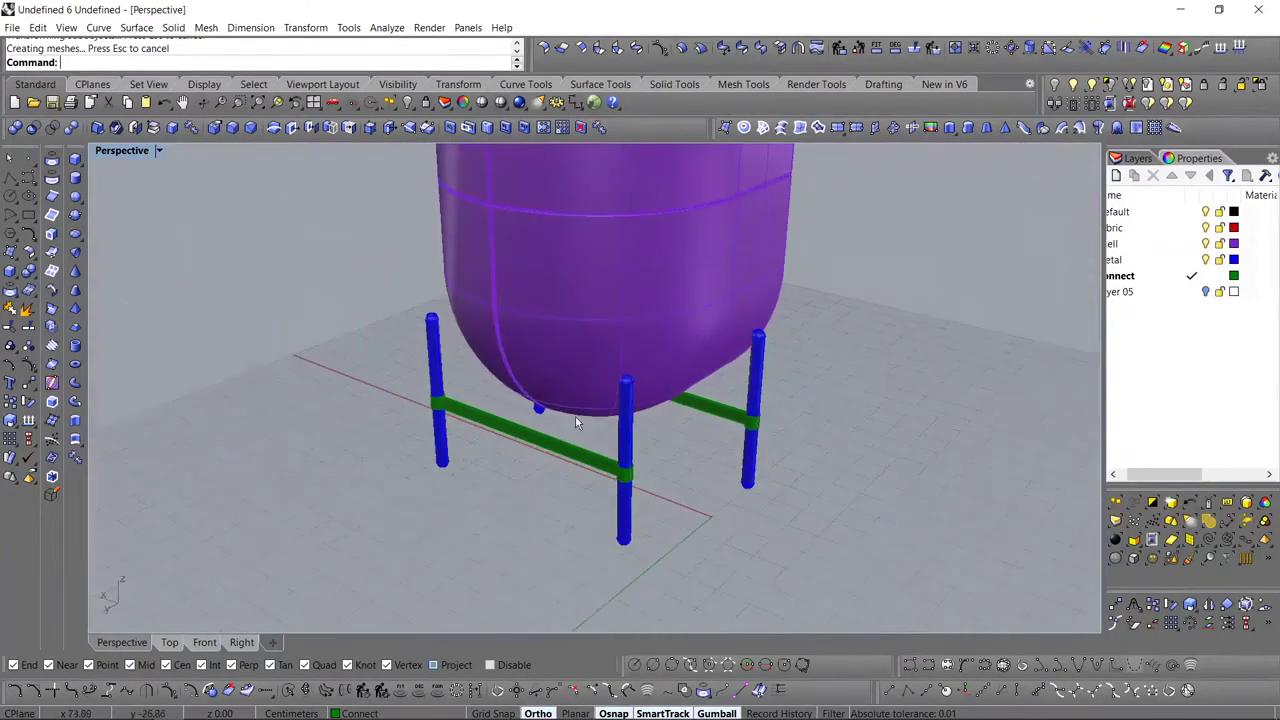
pyautogui.moveTo(575, 415); pyautogui.dragTo(377, 595, button='right')
# - Shift the inset rear leg, its ring and the connector end slightly outward in the top view
pyautogui.click(170, 642)
pyautogui.moveTo(305, 285); pyautogui.dragTo(402, 378)
pyautogui.scroll(5, 398, 332)
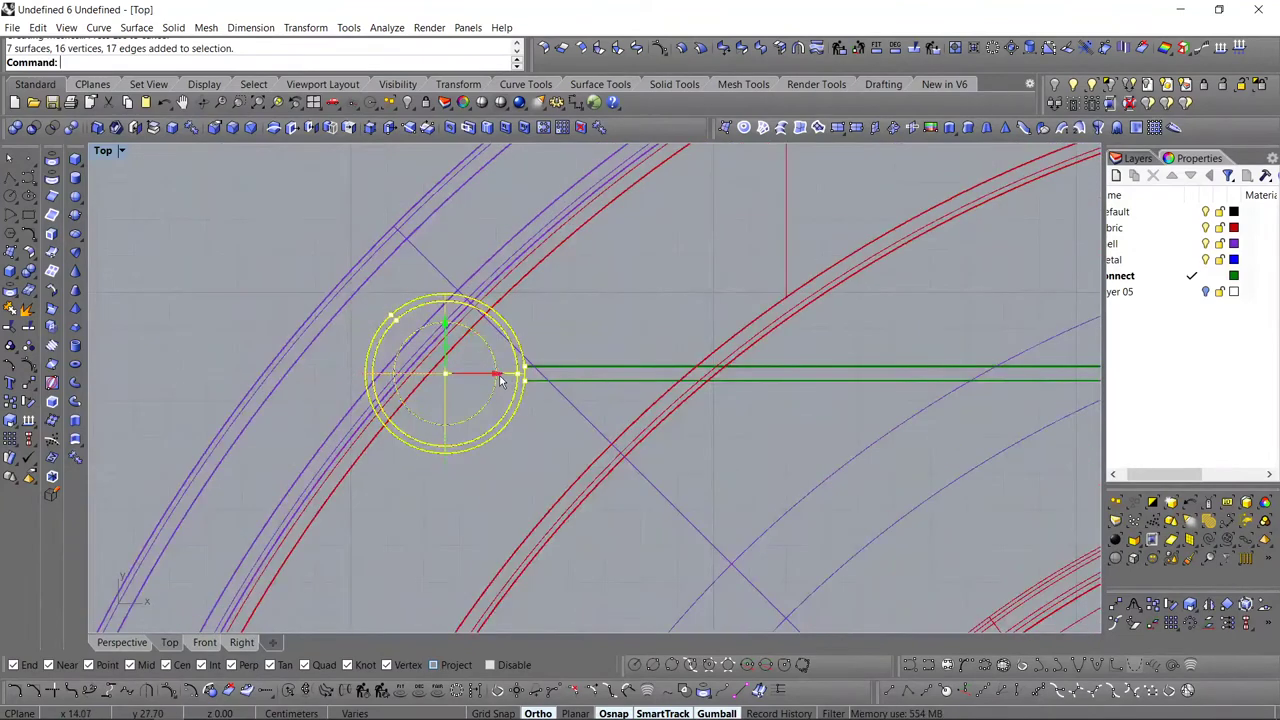
pyautogui.moveTo(500, 376); pyautogui.dragTo(459, 375)
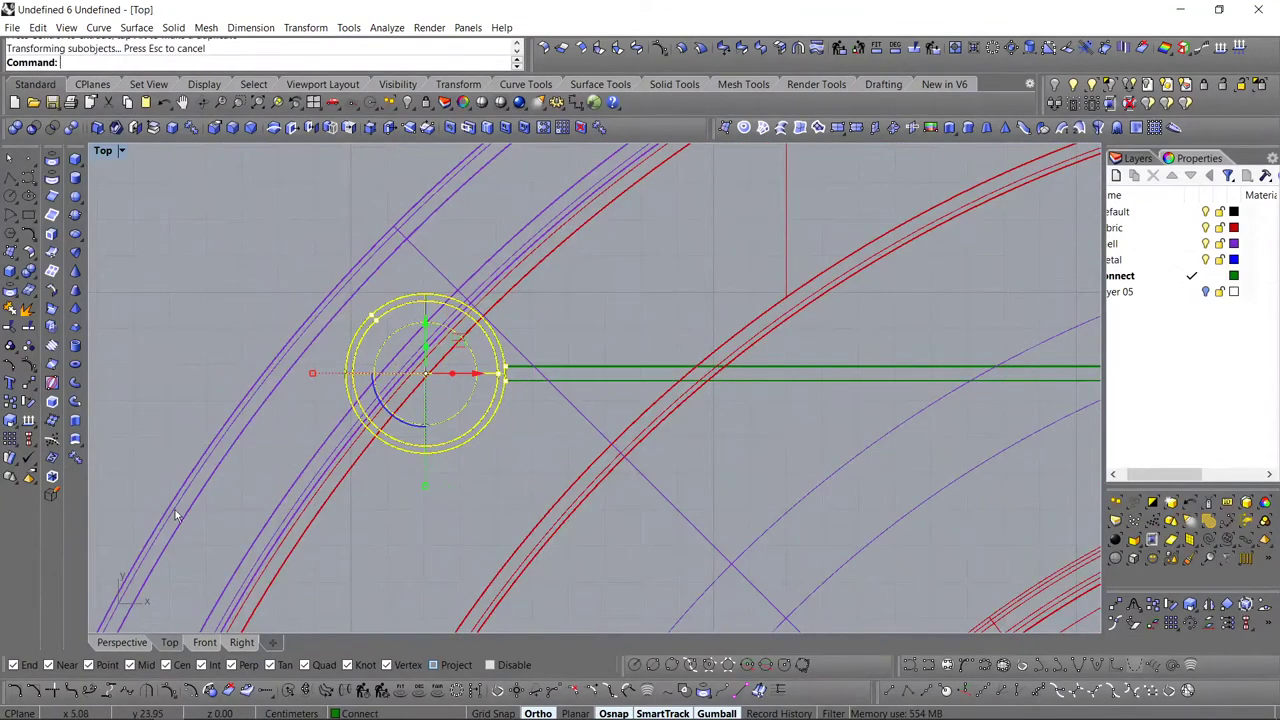
pyautogui.click(121, 642)
pyautogui.moveTo(341, 356); pyautogui.dragTo(366, 491, button='right')
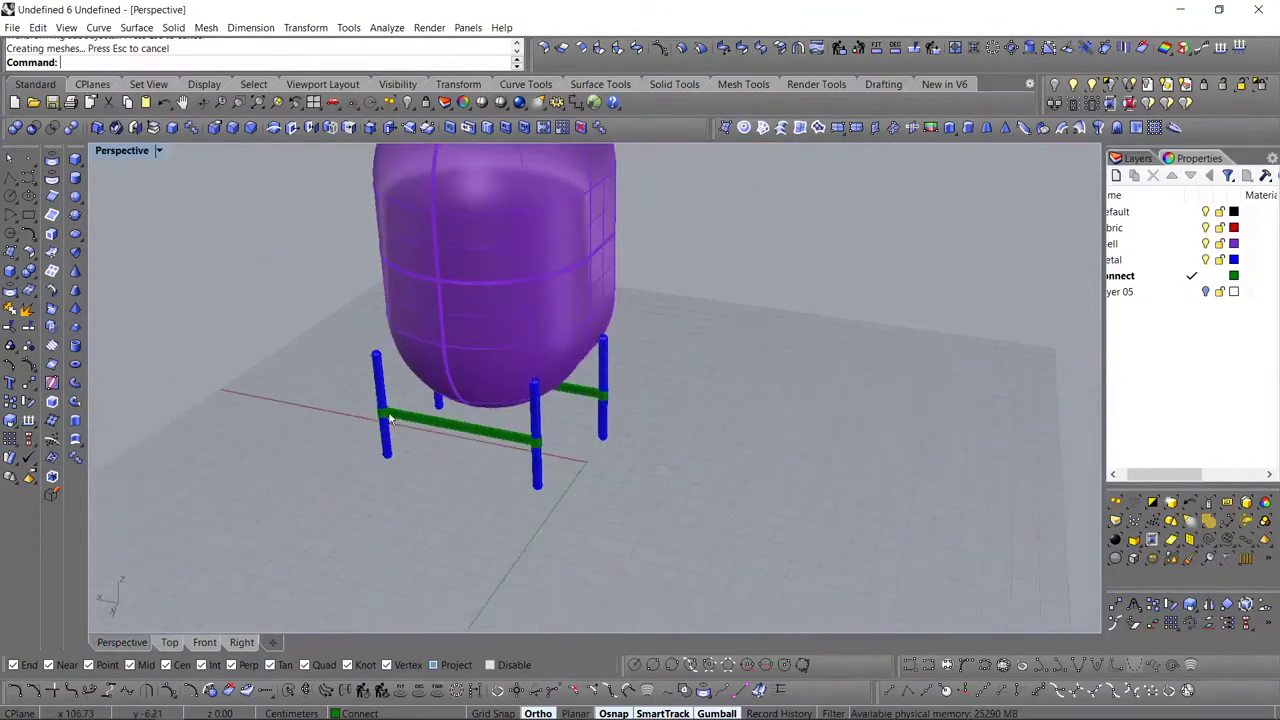
pyautogui.moveTo(356, 498); pyautogui.dragTo(400, 330)
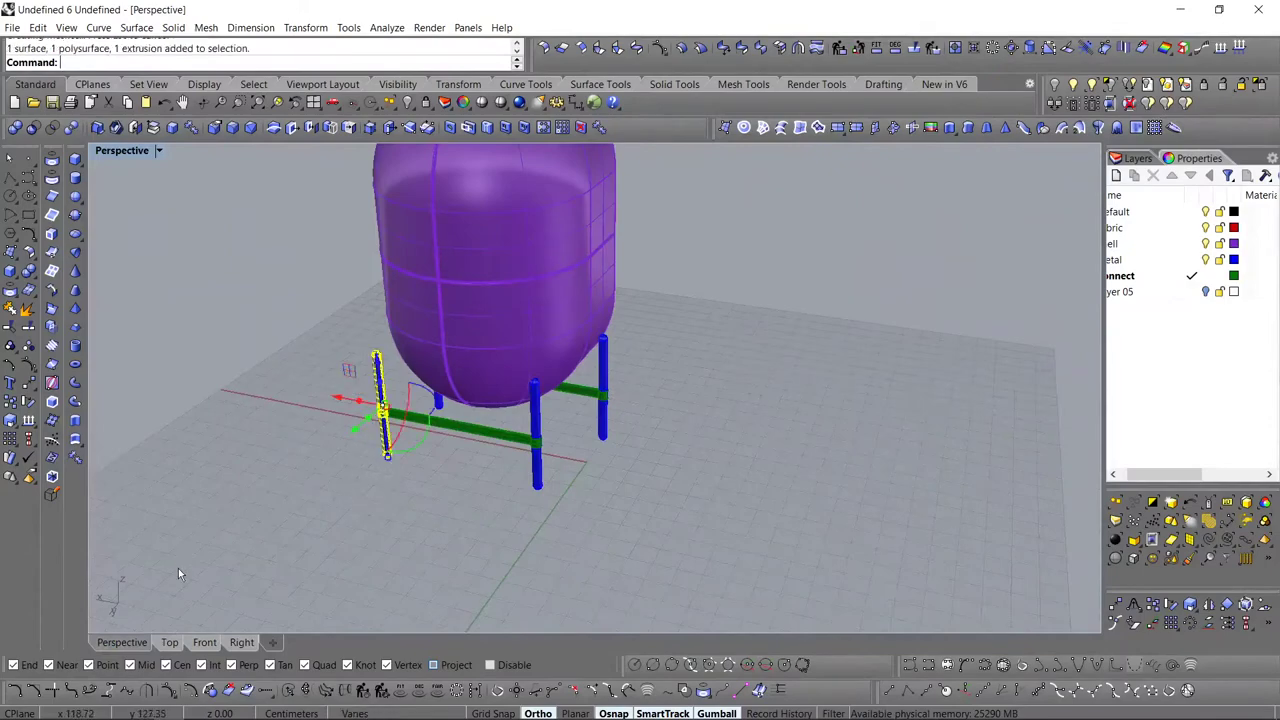
pyautogui.click(169, 642)
pyautogui.scroll(-5, 440, 373)
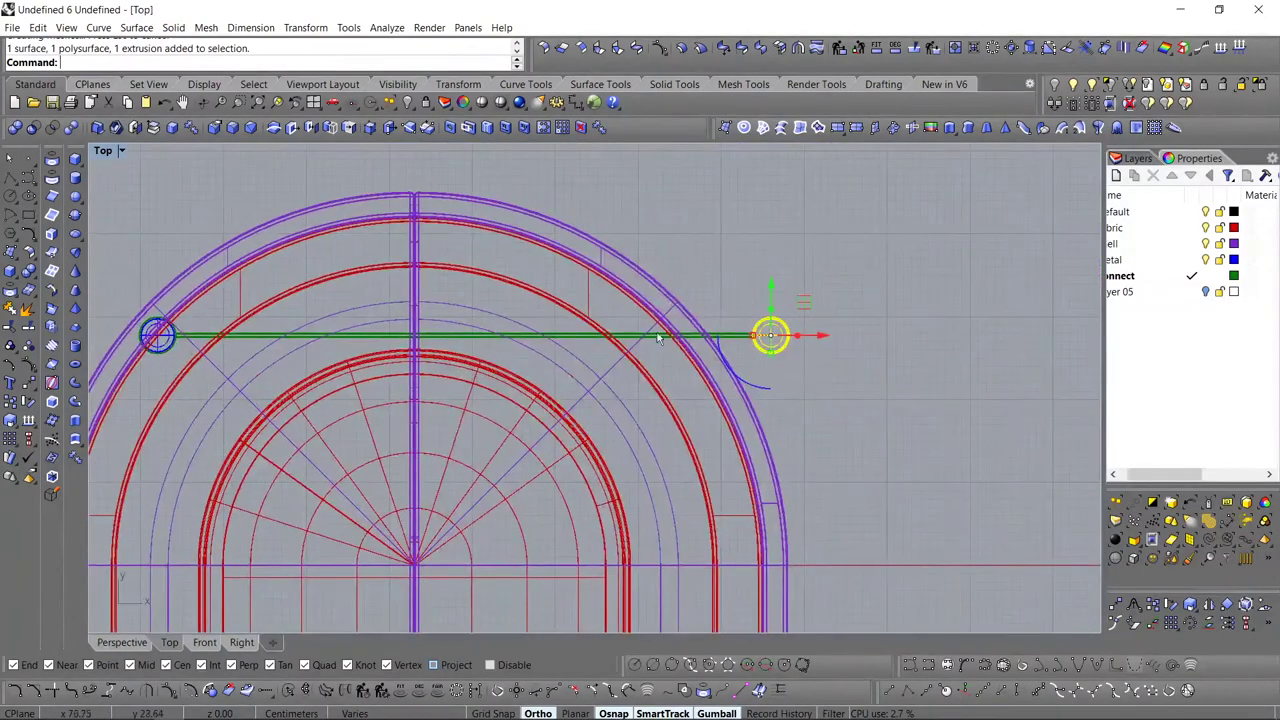
pyautogui.press('Escape')
# - Draw a straight line along the chair's center axis in the top view and shift it to cross the rear connector
pyautogui.click(10, 178)
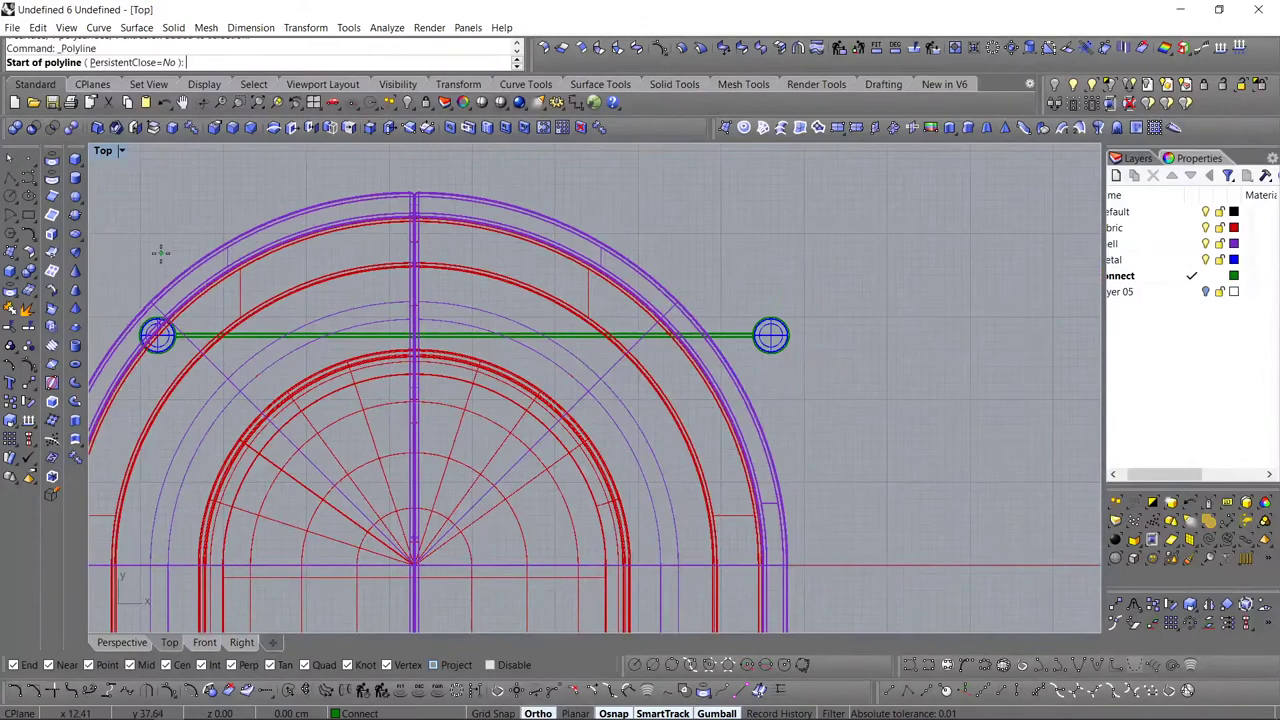
pyautogui.scroll(6, 311, 400)
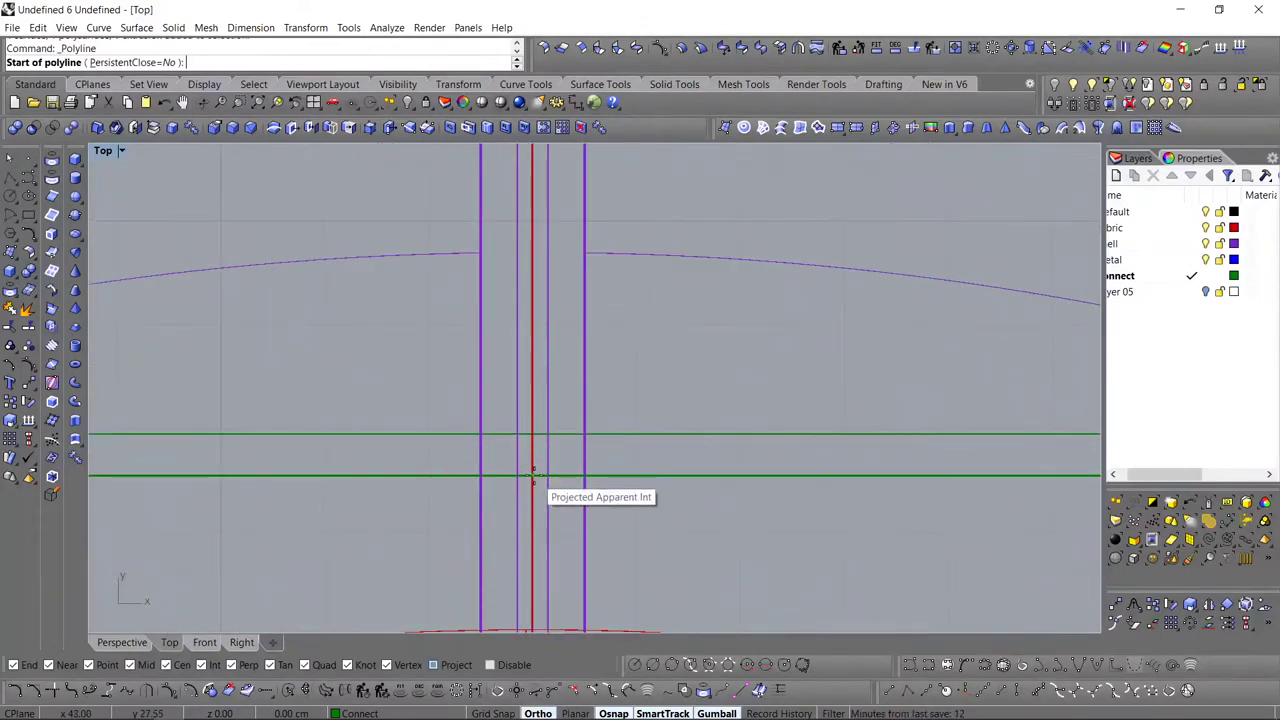
pyautogui.click(533, 475)
pyautogui.scroll(-5, 540, 460)
pyautogui.click(587, 235)
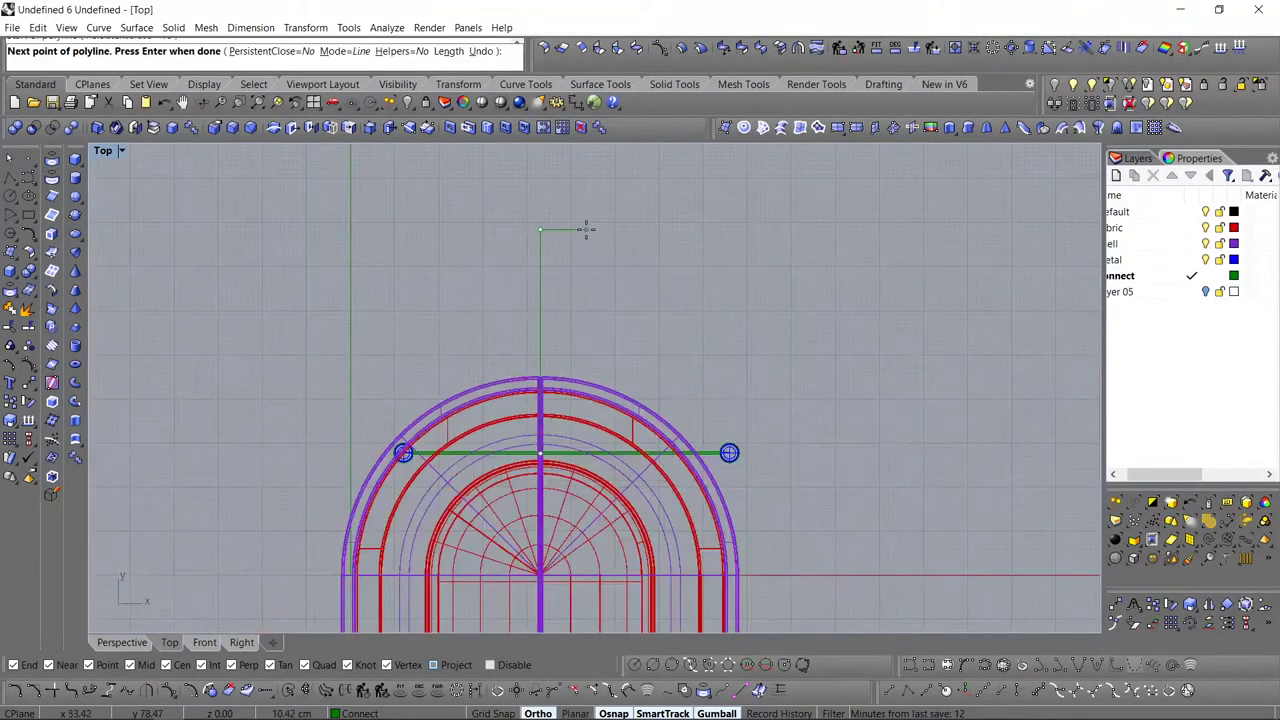
pyautogui.press('Return')
pyautogui.click(537, 290)
pyautogui.moveTo(537, 290); pyautogui.dragTo(540, 342)
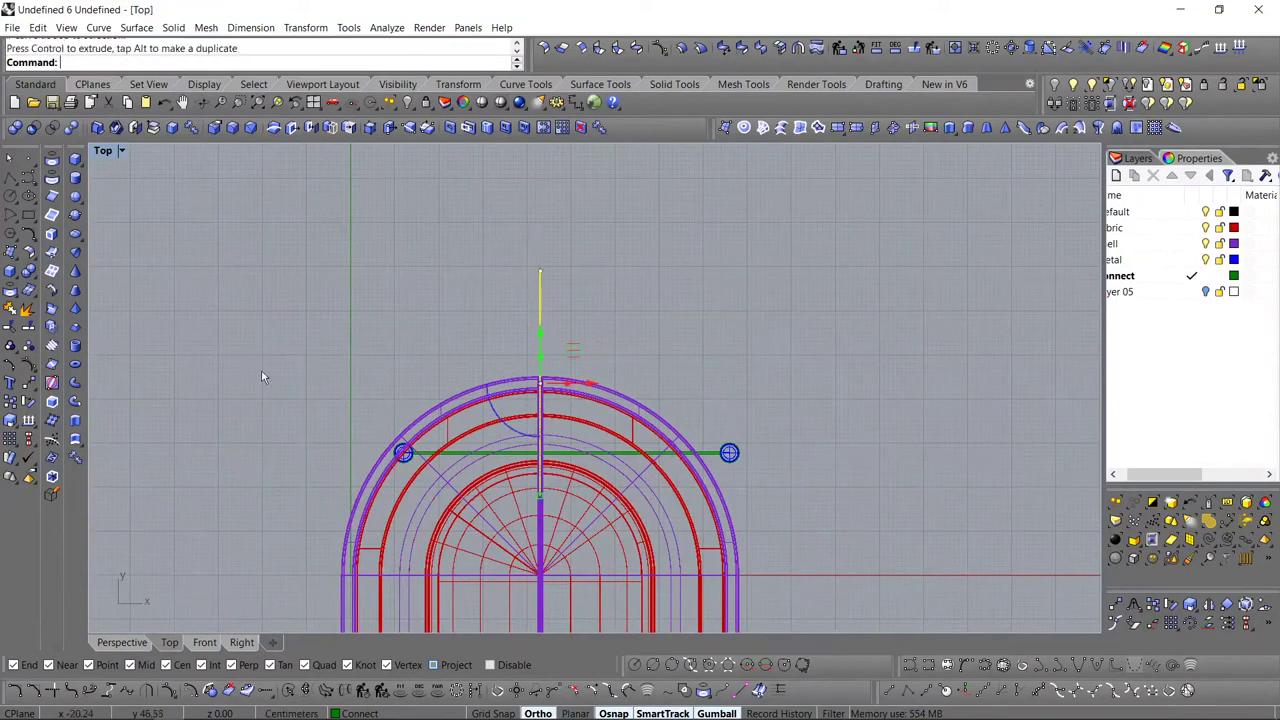
# - Isolate the two rear legs, their connector and the center line
pyautogui.moveTo(340, 218); pyautogui.dragTo(852, 540)
pyautogui.click(1110, 87)
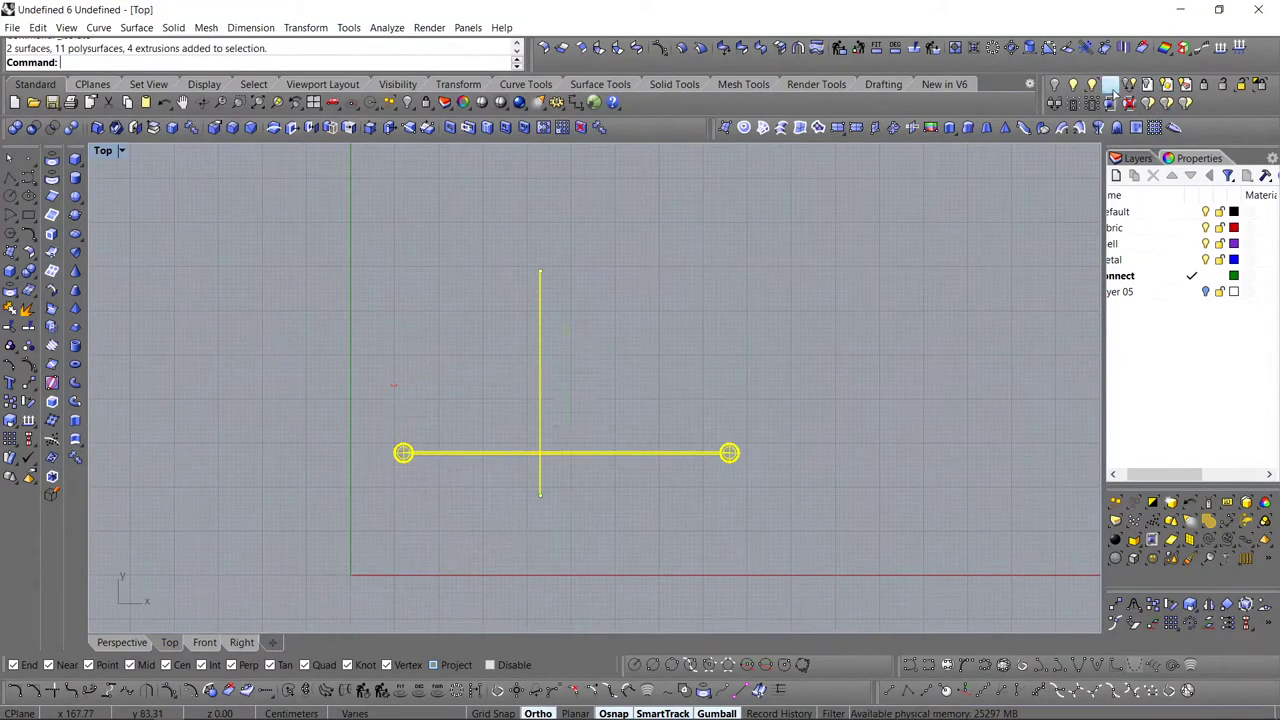
pyautogui.click(505, 519)
# - Mirror the inset rear leg and its ring across the center line, keeping the original
pyautogui.moveTo(377, 412); pyautogui.dragTo(459, 507)
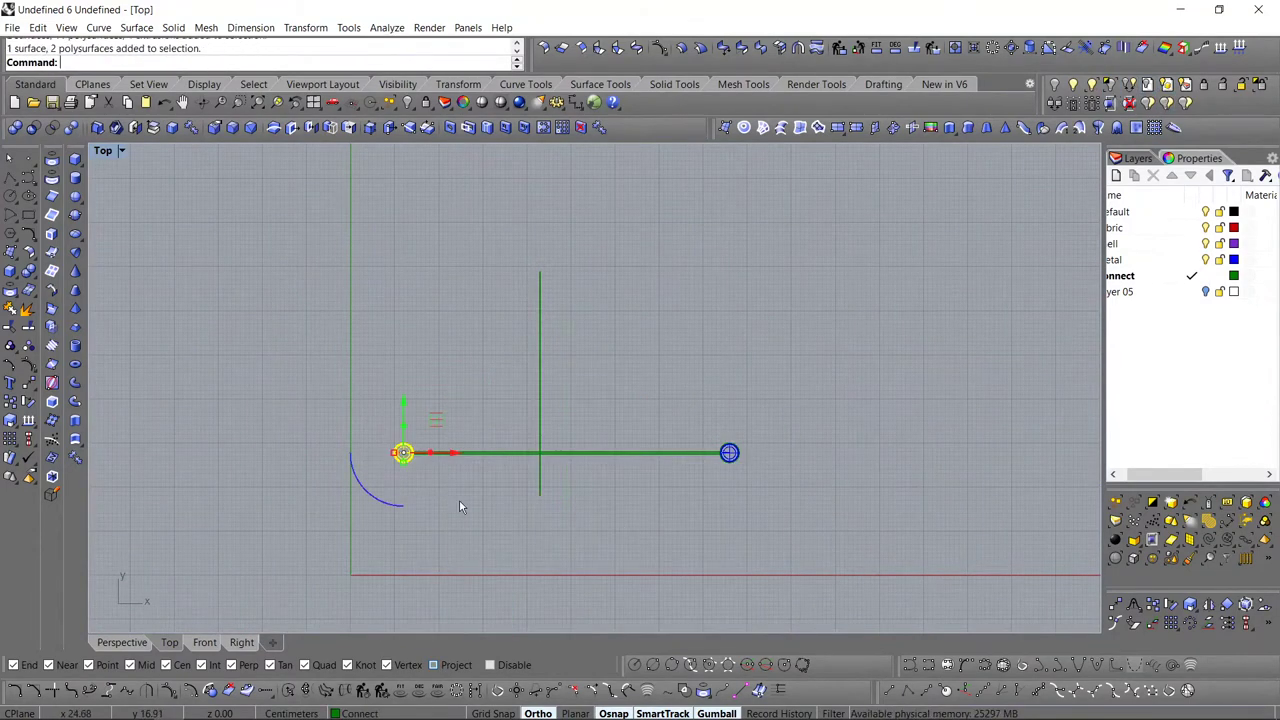
pyautogui.write('Mirror')
pyautogui.press('Return')
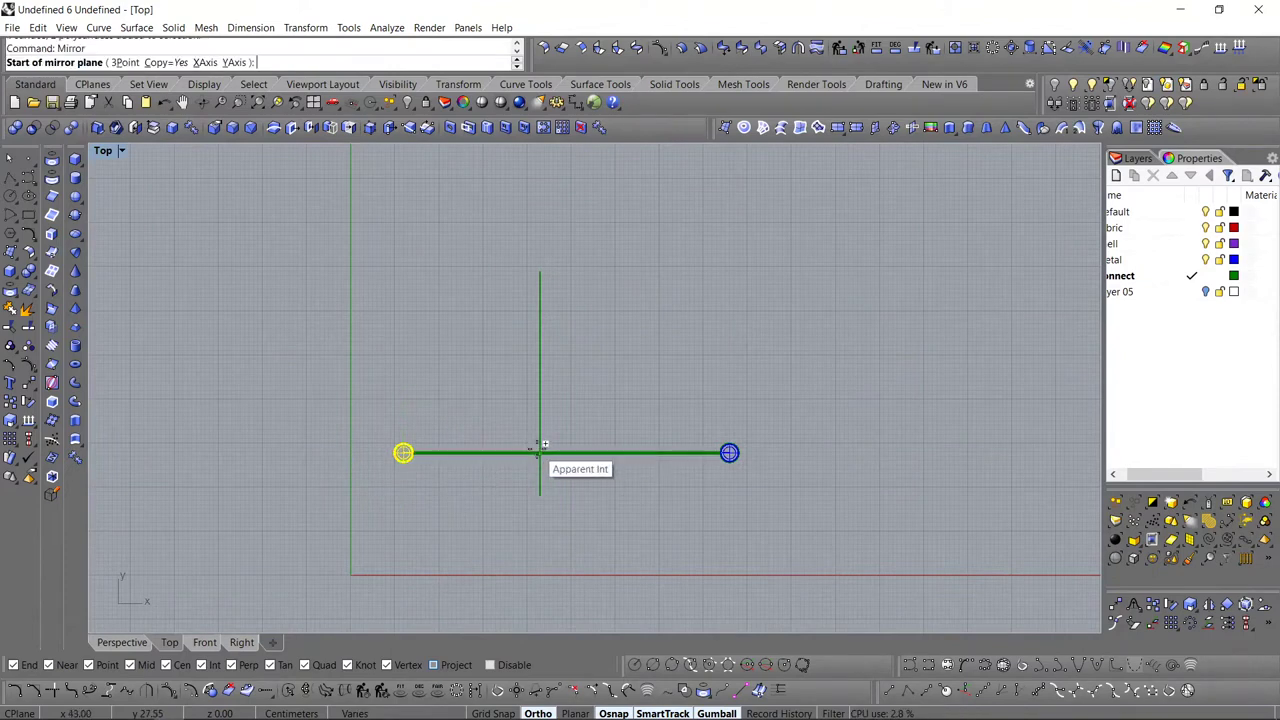
pyautogui.click(540, 453)
pyautogui.click(548, 405)
# - Delete the old outermost rear leg and its ring on the mirrored side
pyautogui.scroll(2, 620, 410)
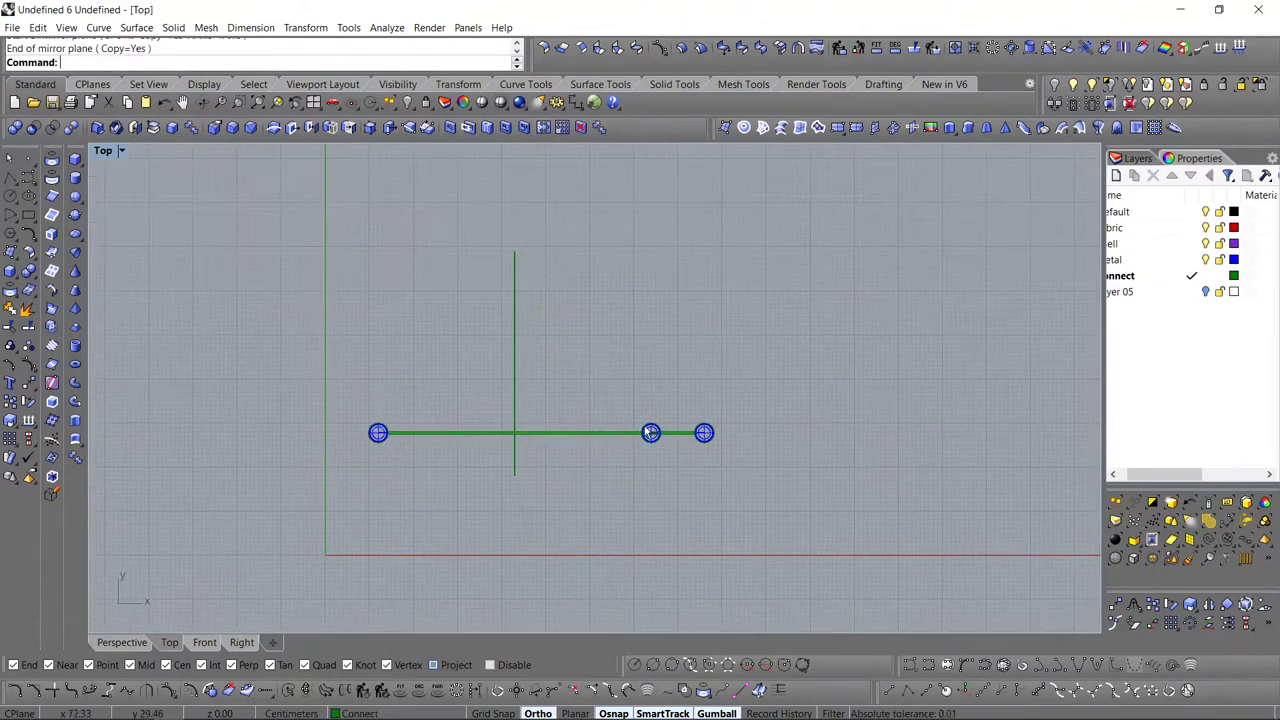
pyautogui.scroll(1, 701, 408)
pyautogui.moveTo(701, 408); pyautogui.dragTo(820, 512)
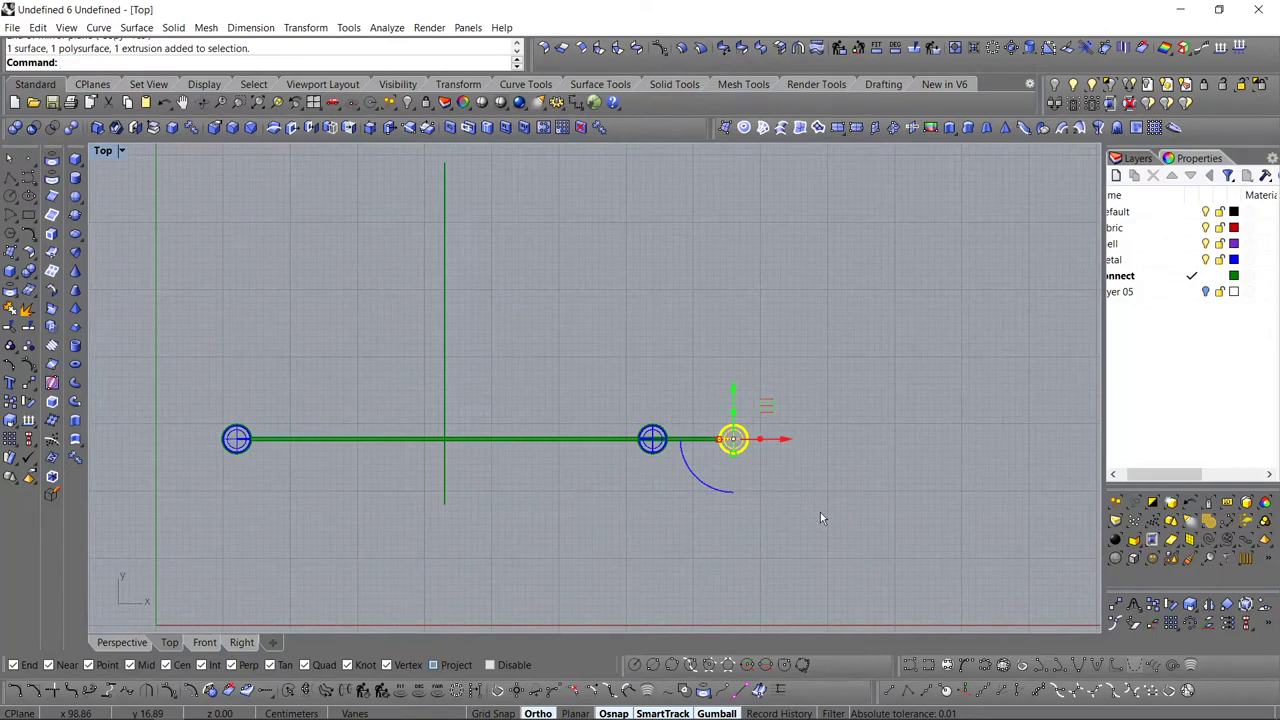
pyautogui.press('Delete')
# - Shorten the rear connector bar by moving its protruding end faces in to meet the mirrored leg's ring
pyautogui.keyDown('ctrl'); pyautogui.keyDown('shift'); pyautogui.moveTo(714, 427); pyautogui.dragTo(755, 490); pyautogui.keyUp('shift'); pyautogui.keyUp('ctrl')
pyautogui.scroll(8, 719, 453)
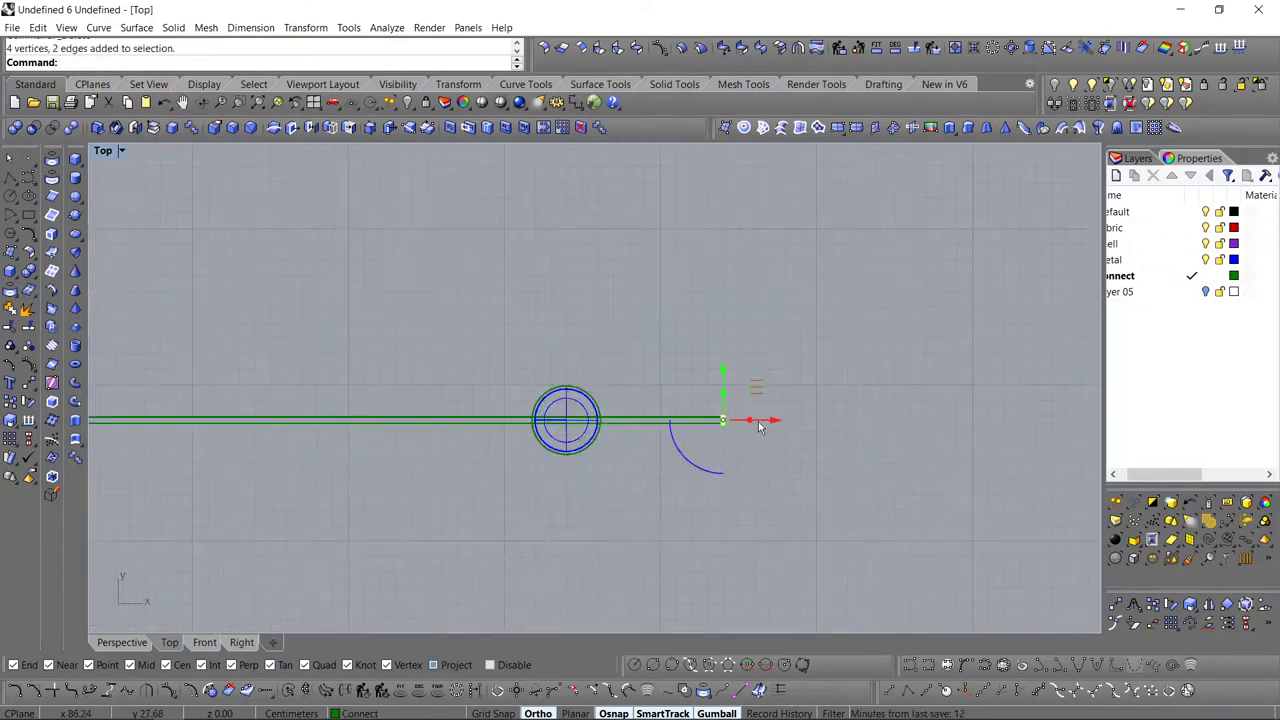
pyautogui.moveTo(771, 421); pyautogui.dragTo(564, 432)
pyautogui.scroll(15, 532, 424)
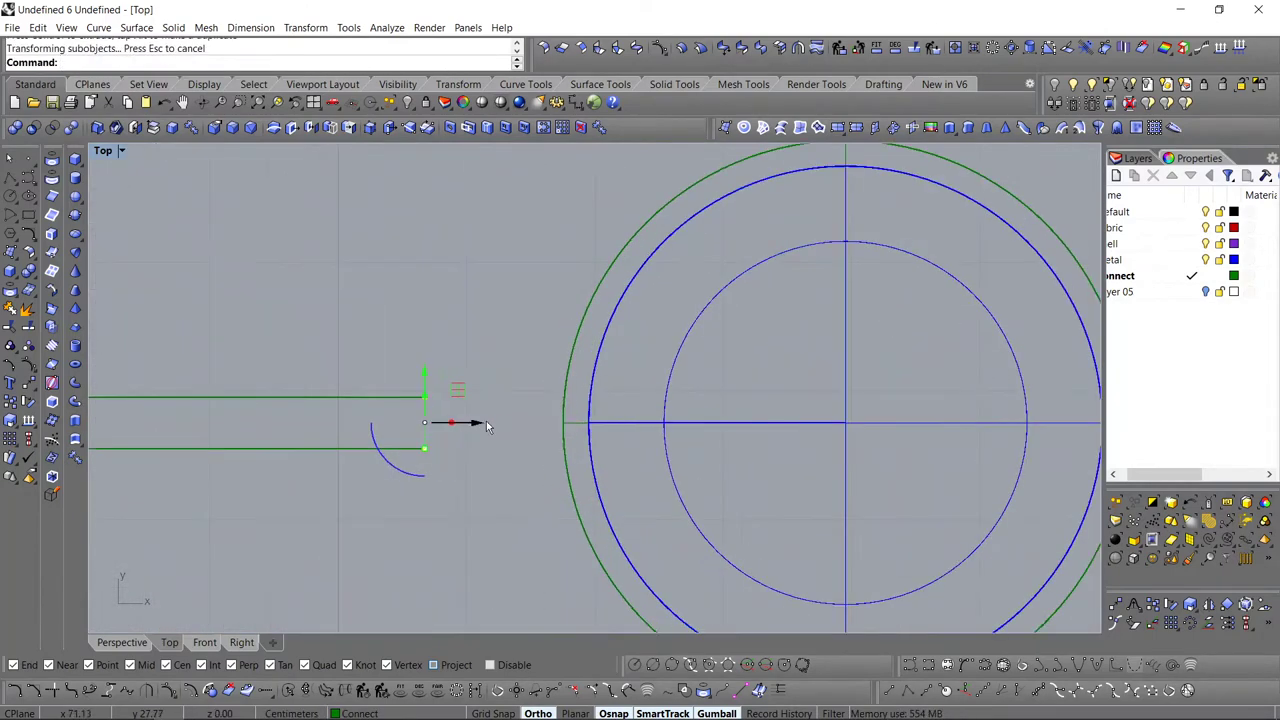
pyautogui.moveTo(467, 425); pyautogui.dragTo(572, 424)
pyautogui.scroll(-10, 574, 420)
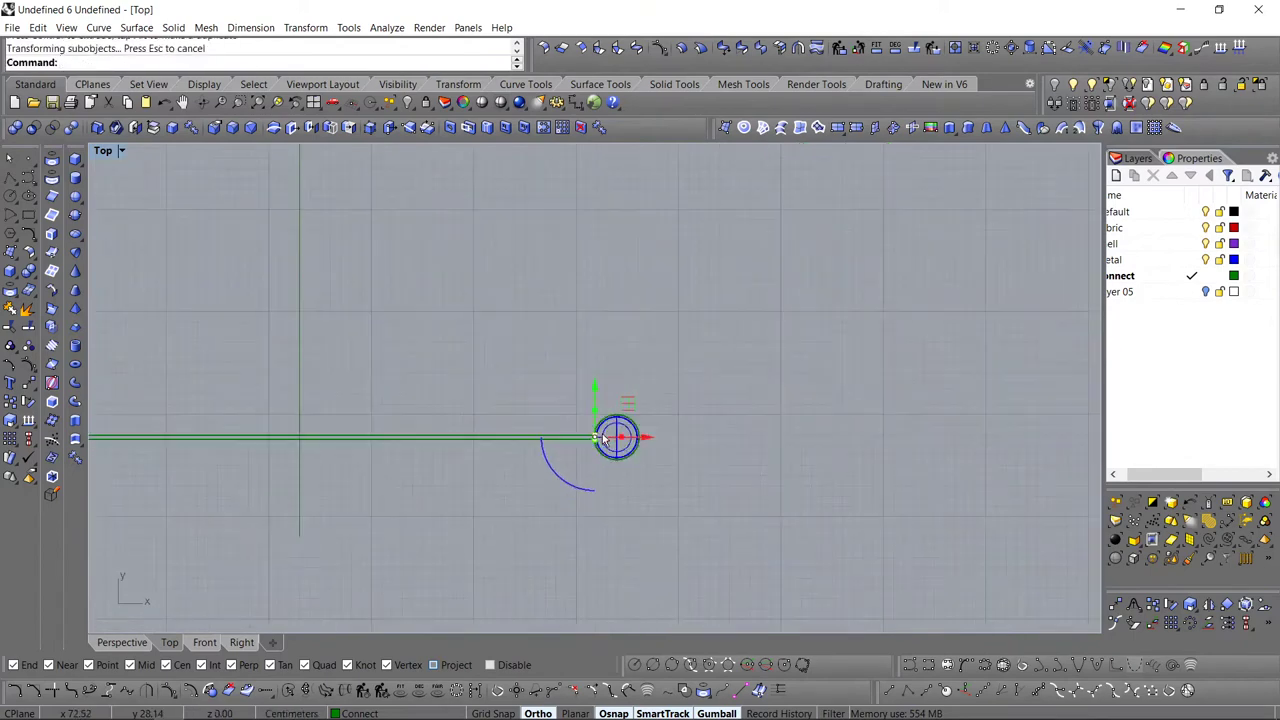
# - Delete the center line and bring back all hidden parts of the chair
pyautogui.scroll(-5, 484, 346)
pyautogui.click(346, 274)
pyautogui.press('Delete')
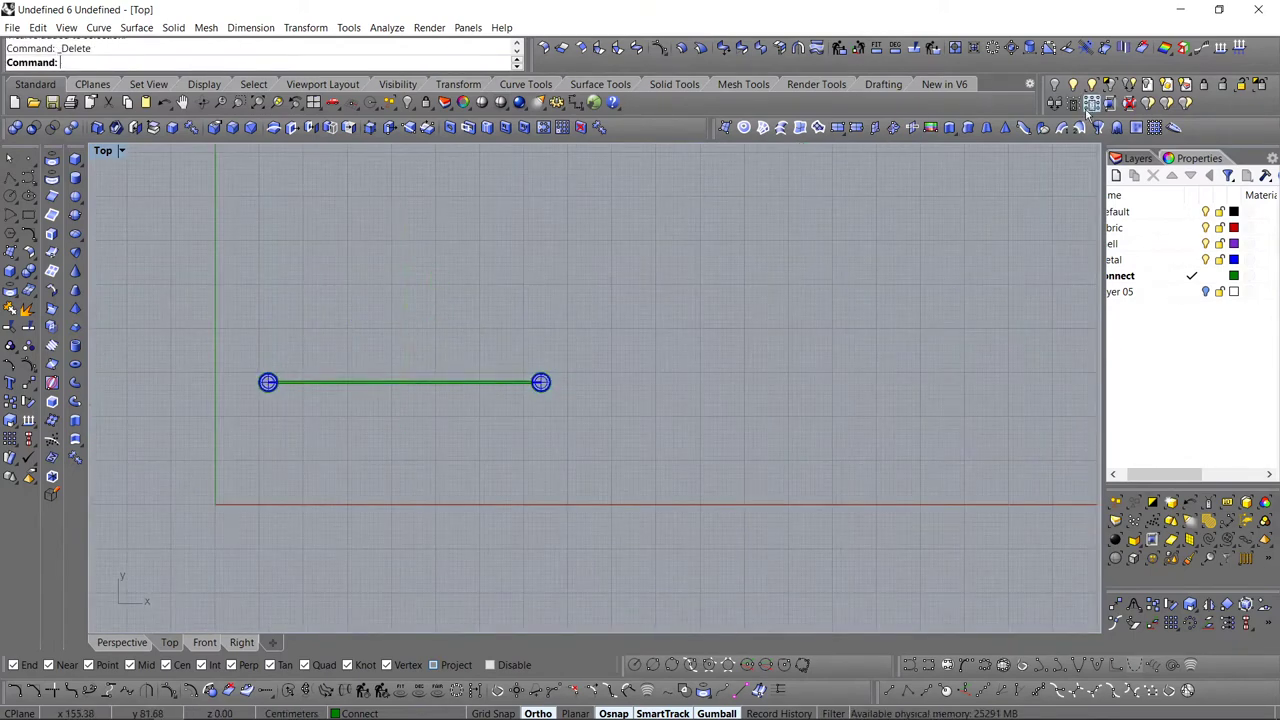
pyautogui.click(1074, 86)
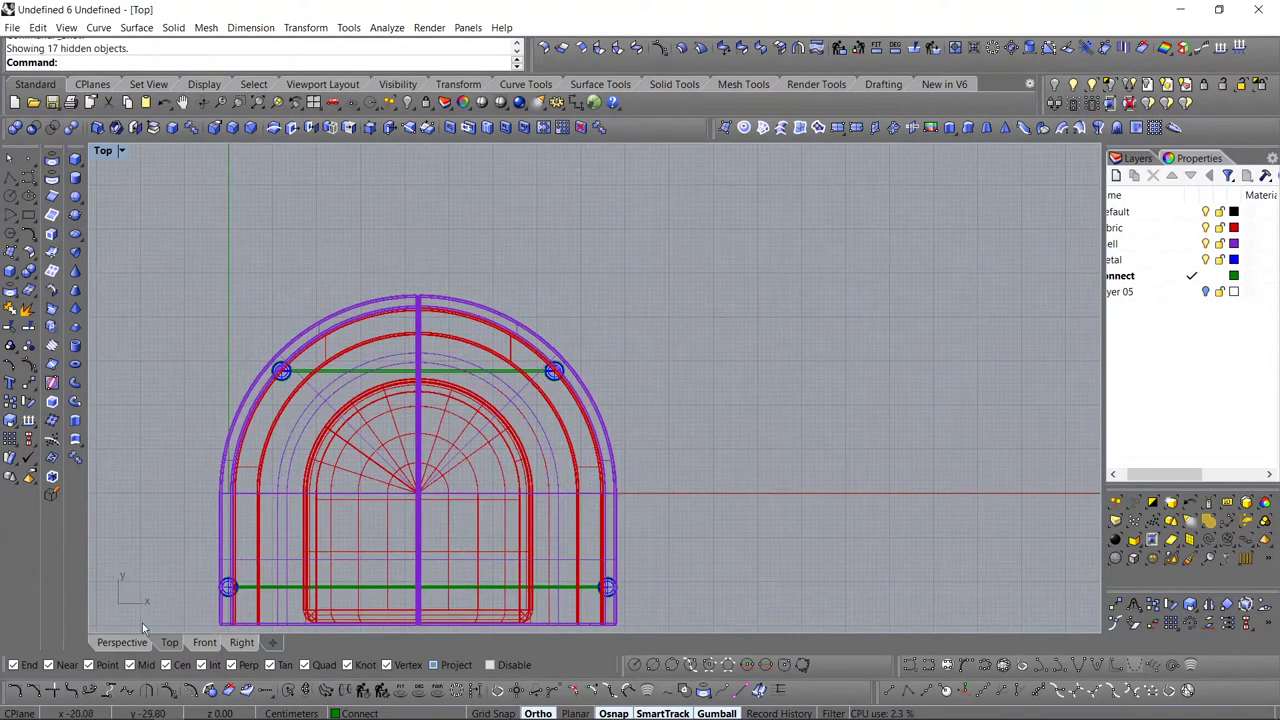
pyautogui.click(122, 642)
pyautogui.moveTo(368, 483); pyautogui.dragTo(298, 457, button='right')
pyautogui.scroll(6, 528, 397)
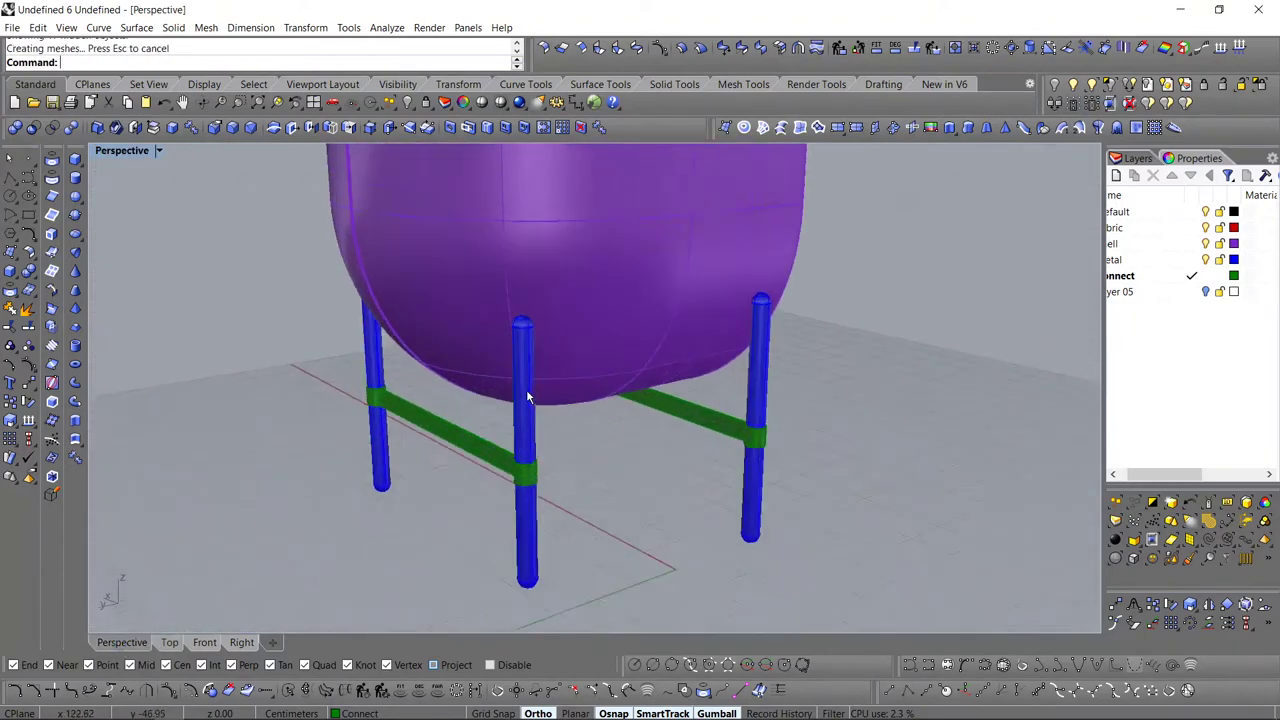
pyautogui.moveTo(528, 397); pyautogui.dragTo(558, 388, button='right')
# - Move the rear leg on the positive X side, with its ring and connector end, 1 cm outward along X
pyautogui.click(169, 643)
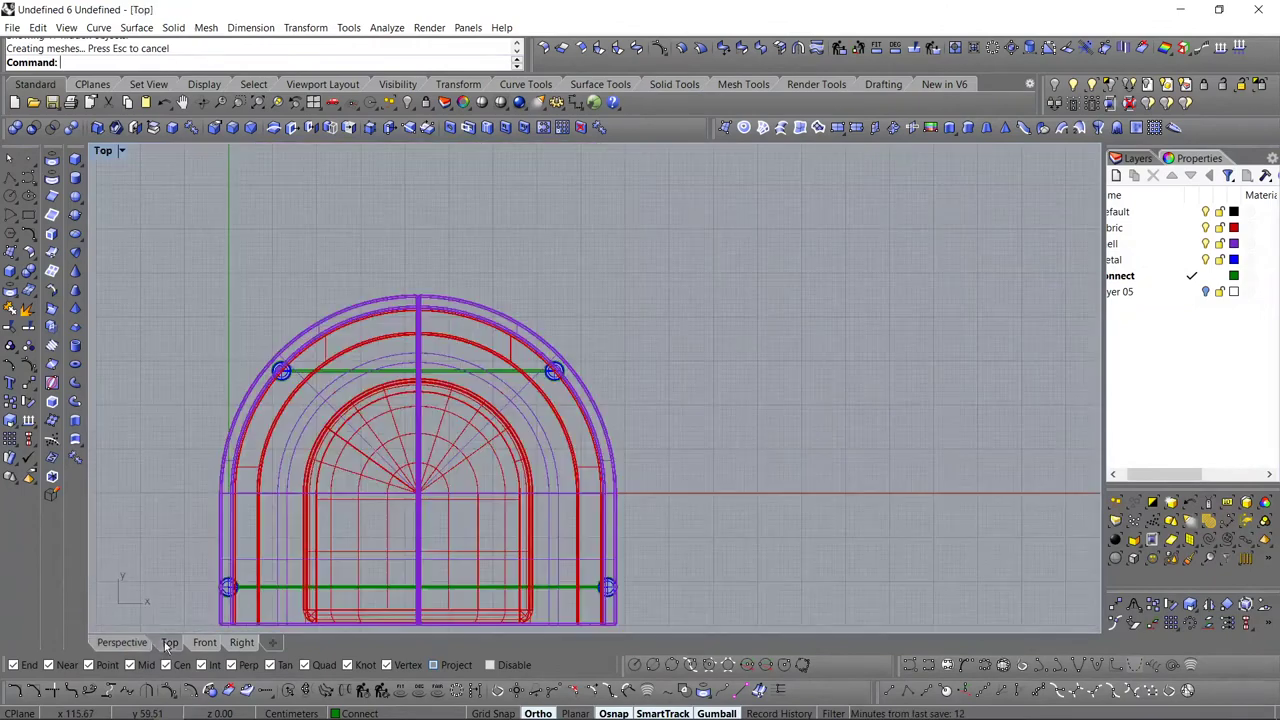
pyautogui.moveTo(494, 253); pyautogui.dragTo(614, 430)
pyautogui.click(608, 372)
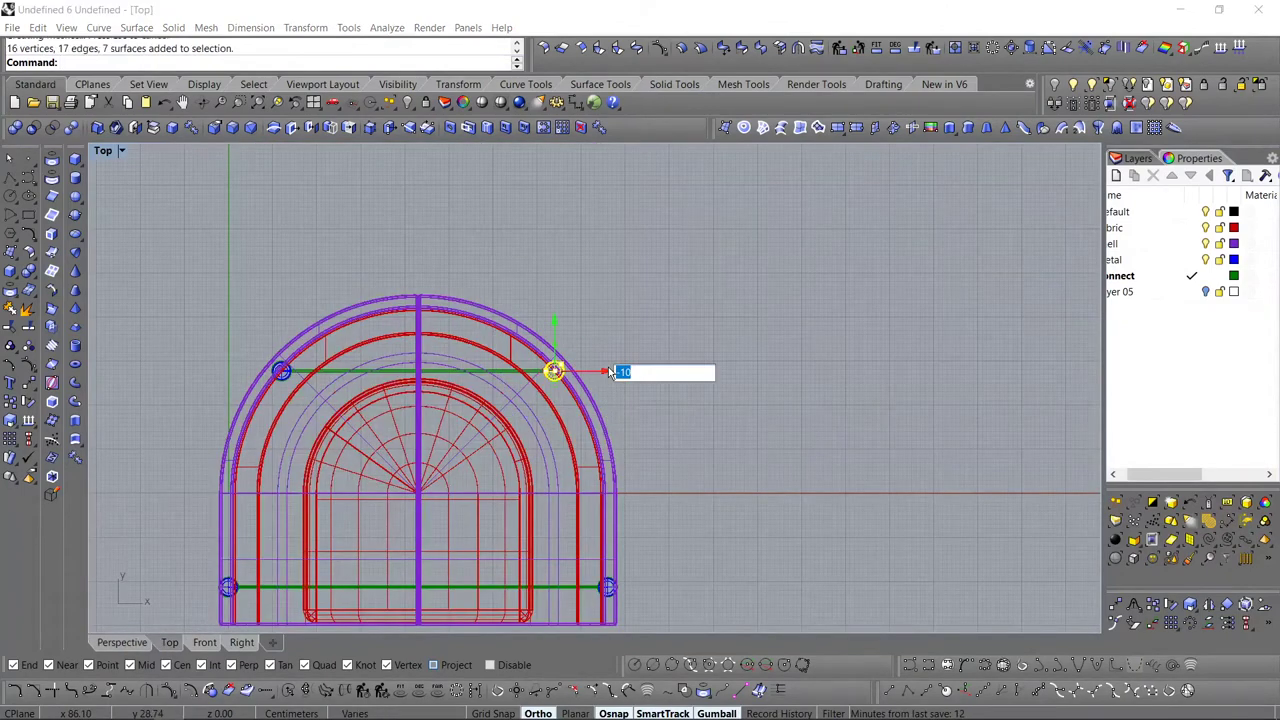
pyautogui.write('1')
pyautogui.press('Return')
pyautogui.press('Escape')
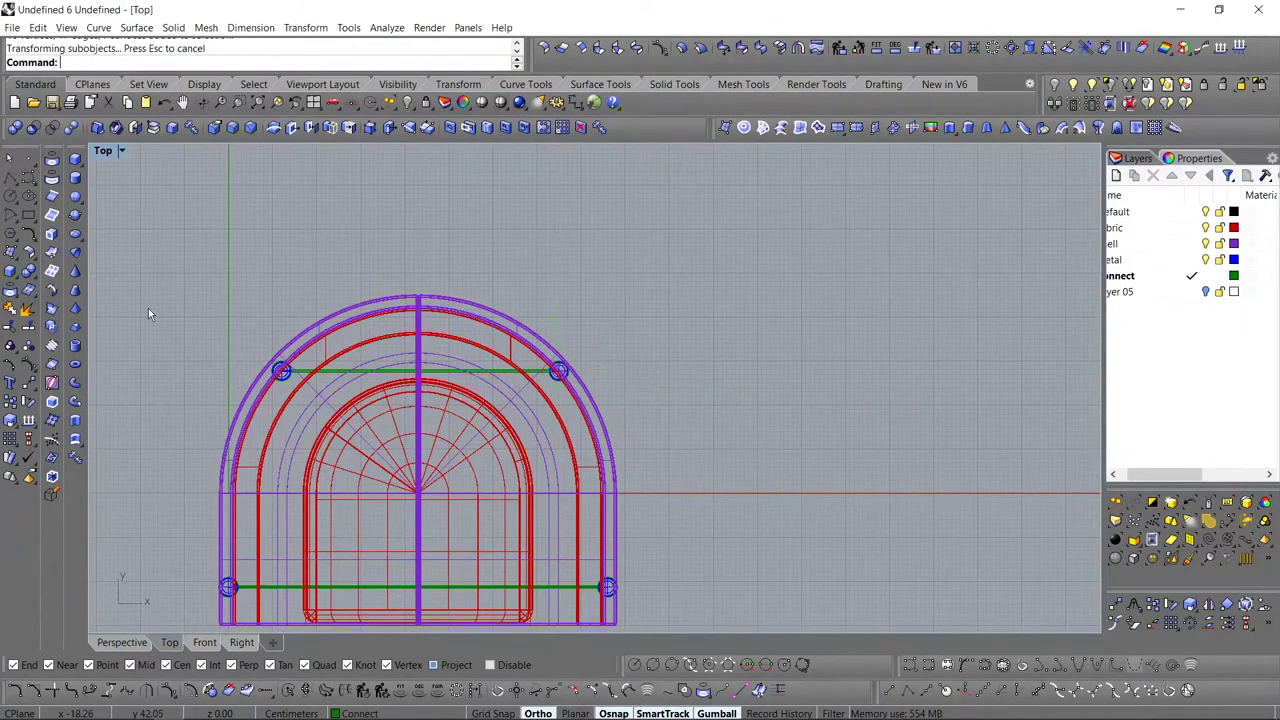
# - Move the opposite rear leg, with its ring and connector end, outward in negative X to match
pyautogui.moveTo(219, 234); pyautogui.dragTo(312, 420)
pyautogui.click(330, 372)
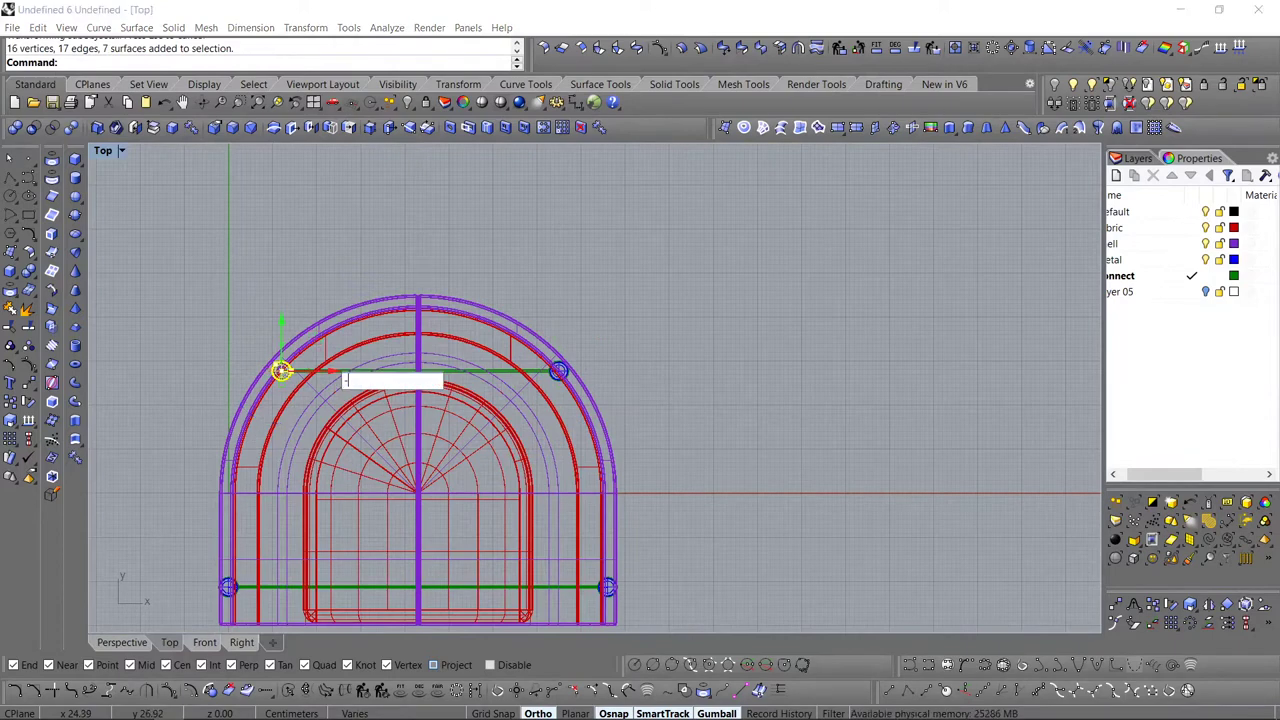
pyautogui.write('-10')
pyautogui.press('Return')
# - Raise the rear connector bar and its two rings along the rear legs
pyautogui.click(114, 643)
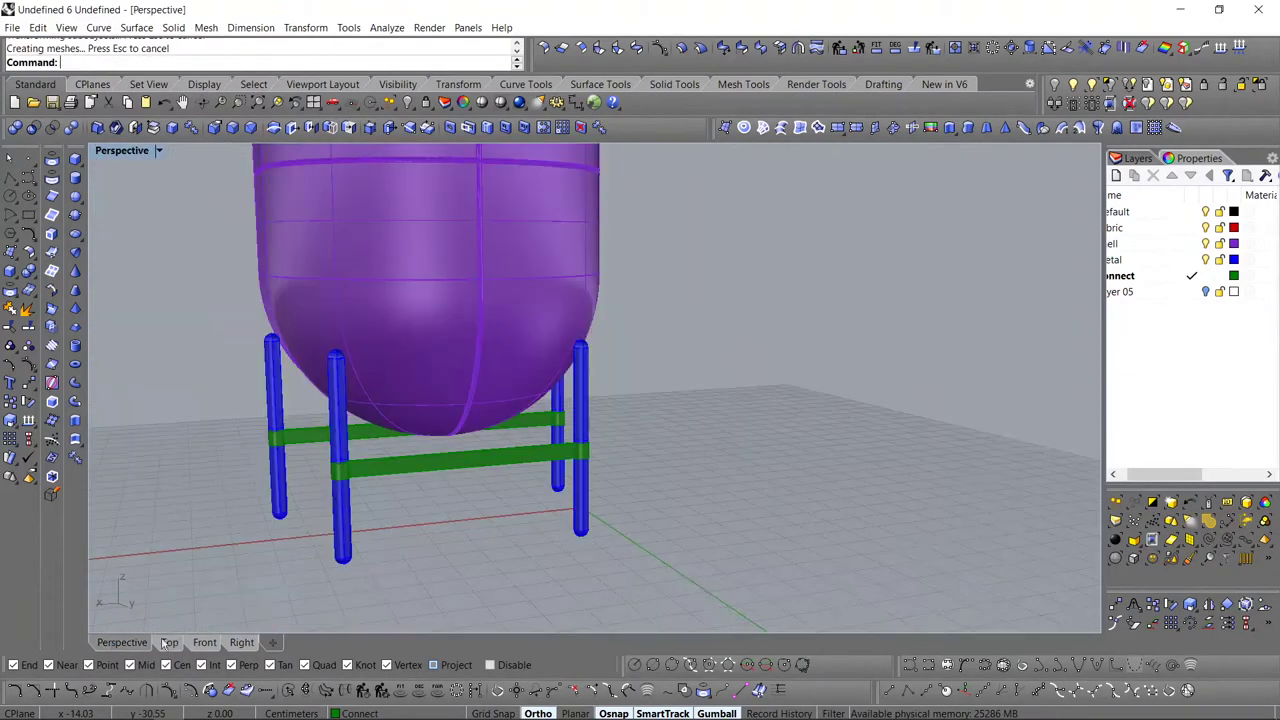
pyautogui.moveTo(408, 500); pyautogui.dragTo(467, 538, button='right')
pyautogui.keyDown('ctrl'); pyautogui.keyDown('shift'); pyautogui.click(380, 446); pyautogui.keyUp('shift'); pyautogui.keyUp('ctrl')
pyautogui.moveTo(500, 581); pyautogui.dragTo(744, 423)
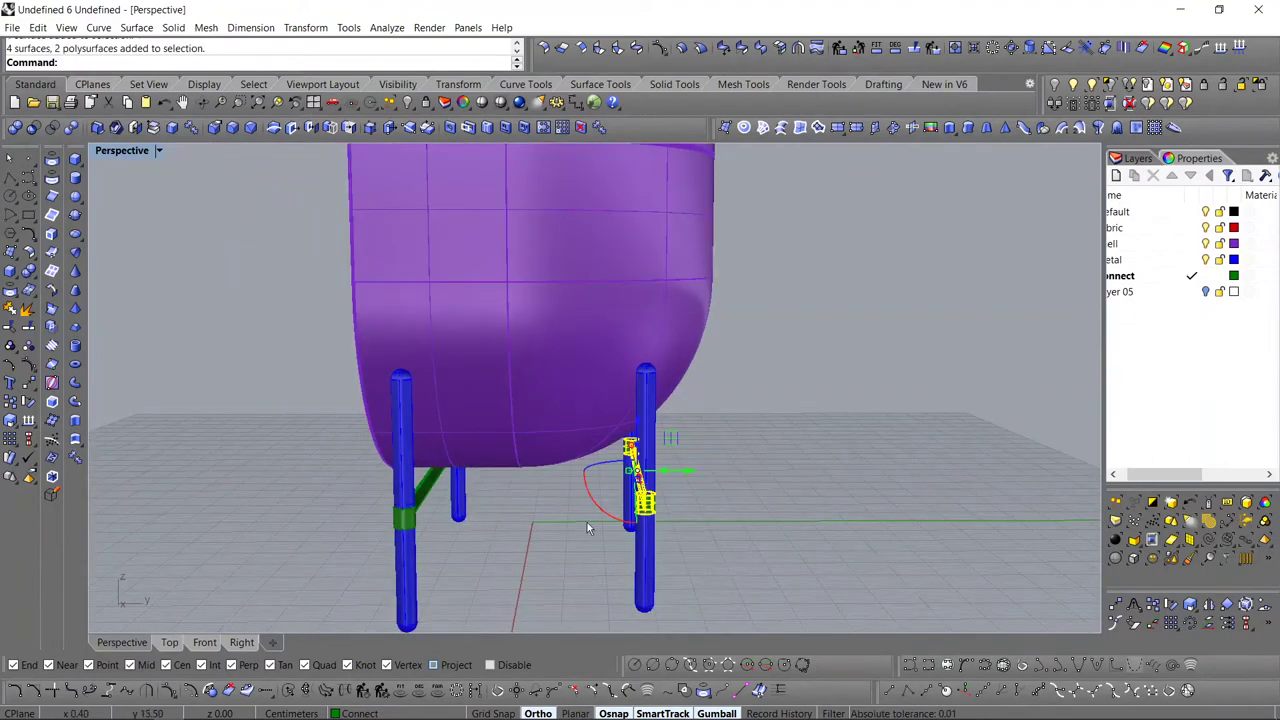
pyautogui.moveTo(392, 533); pyautogui.dragTo(325, 485, button='right')
pyautogui.scroll(4, 405, 457)
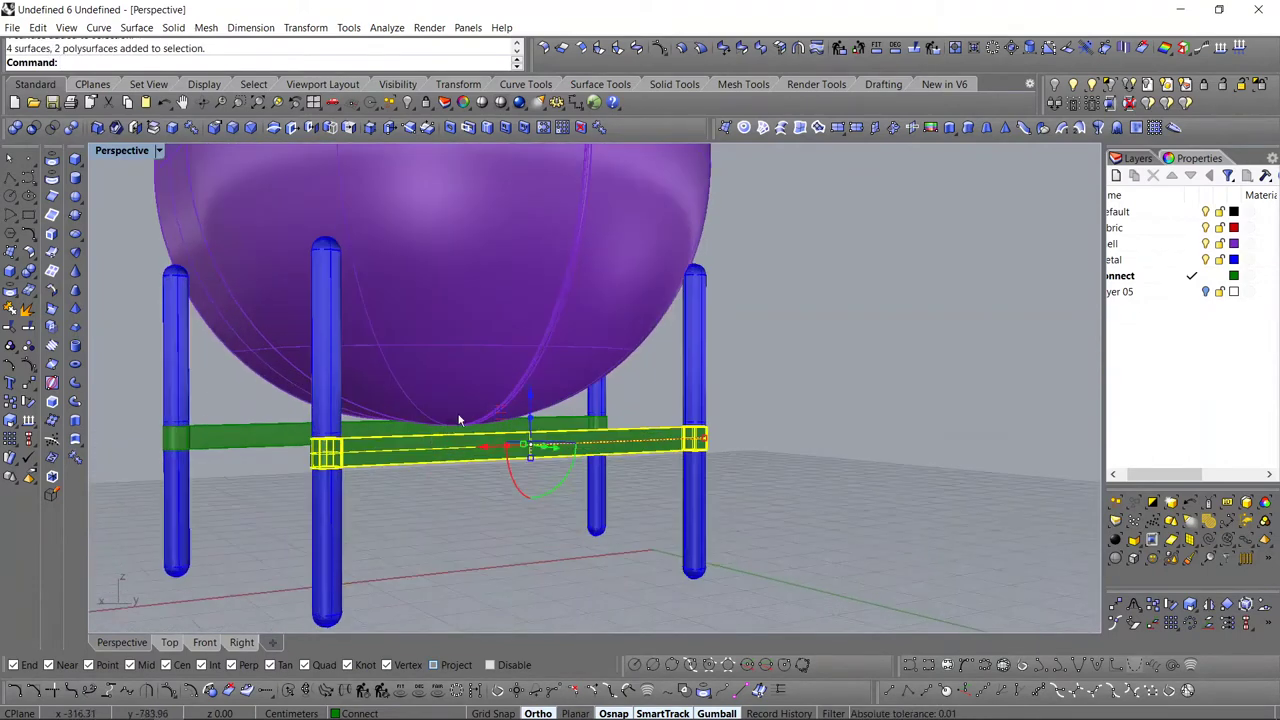
pyautogui.moveTo(528, 396); pyautogui.dragTo(541, 330)
pyautogui.moveTo(541, 330); pyautogui.dragTo(419, 485, button='right')
pyautogui.moveTo(284, 466); pyautogui.dragTo(445, 451, button='right')
pyautogui.scroll(-6, 445, 451)
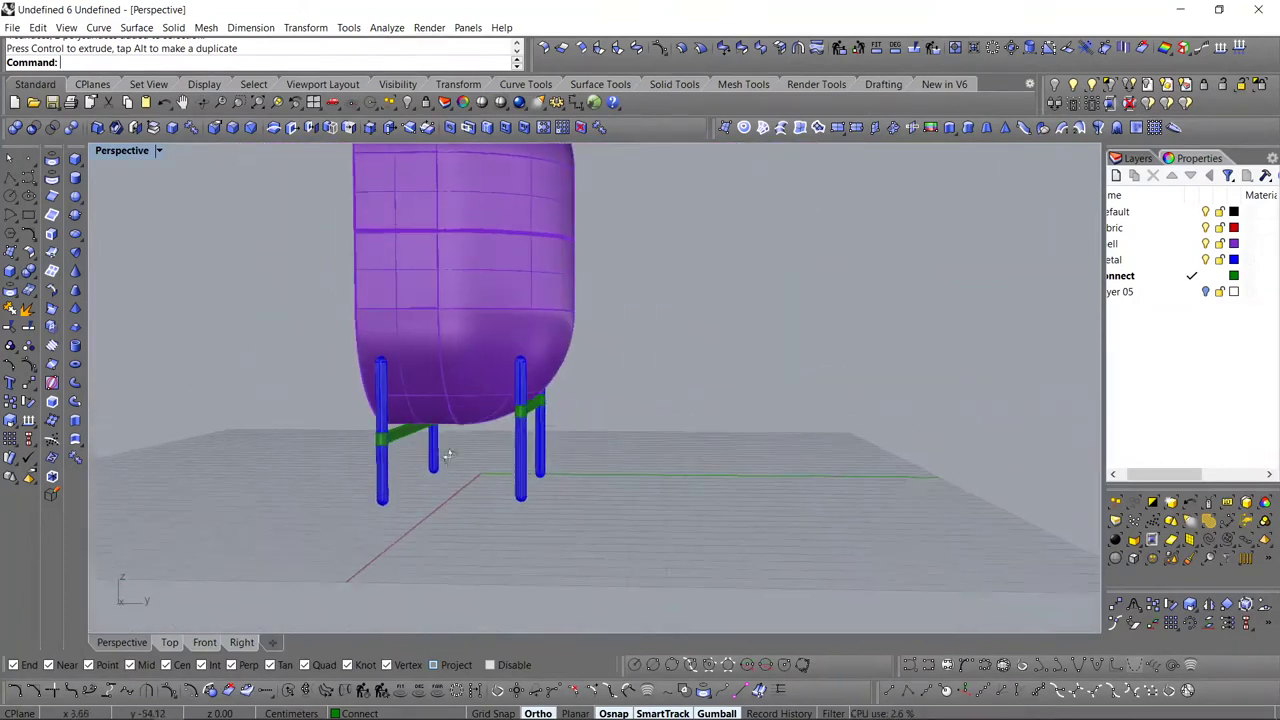
# - Isolate the four legs with their rings and connector bars, leaving out the shell, fabric and cushion
pyautogui.click(244, 644)
pyautogui.scroll(-3, 348, 550)
pyautogui.moveTo(262, 588); pyautogui.dragTo(624, 245)
pyautogui.keyDown('ctrl'); pyautogui.click(501, 303); pyautogui.keyUp('ctrl')
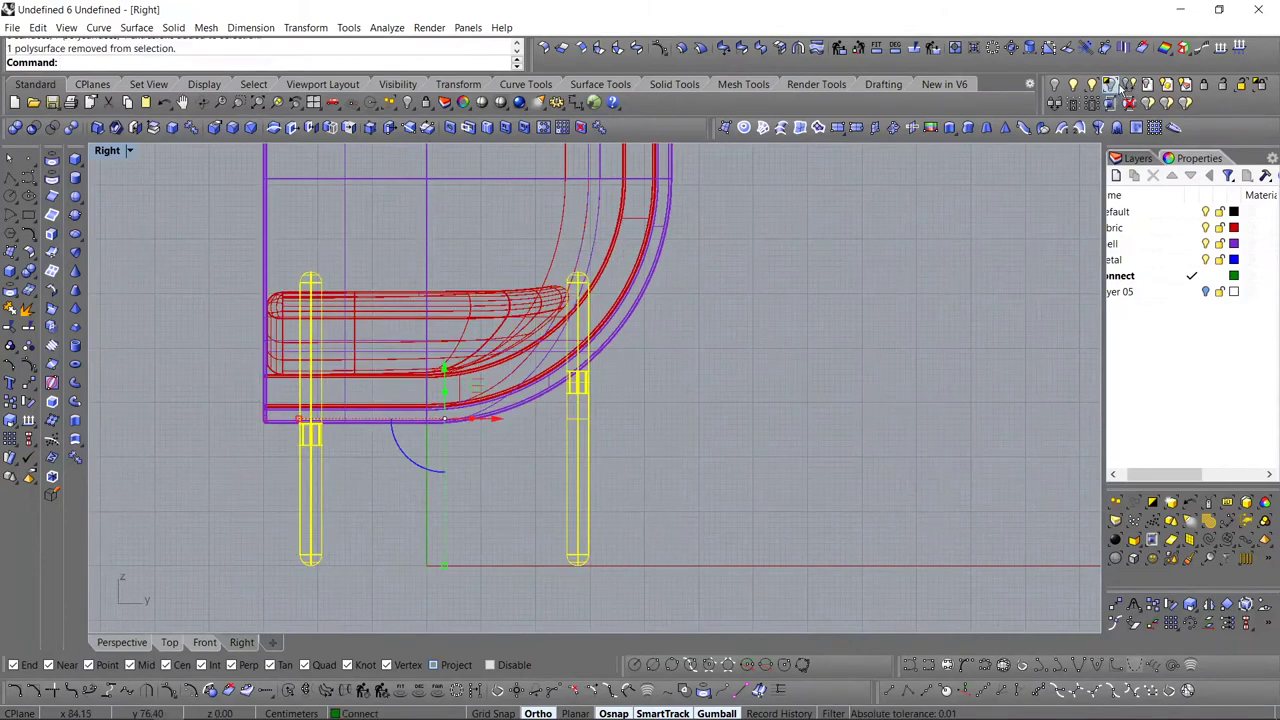
pyautogui.click(1111, 87)
pyautogui.click(934, 346)
pyautogui.click(169, 642)
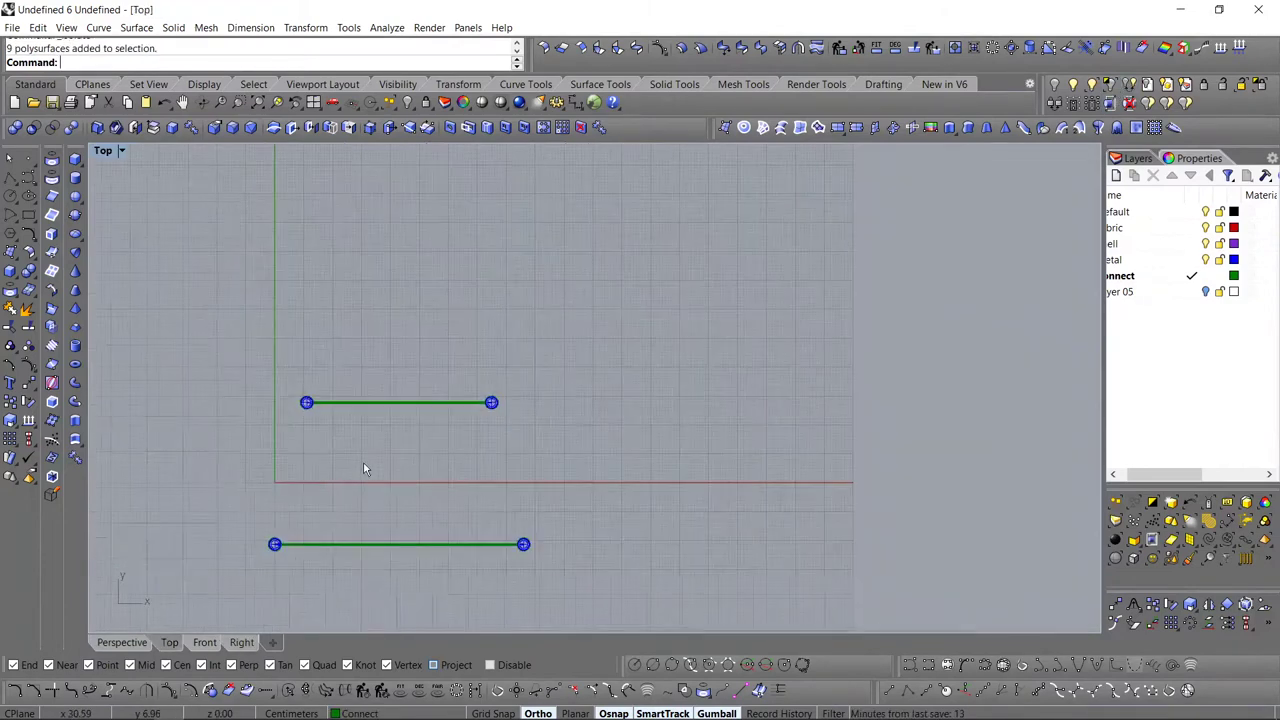
pyautogui.moveTo(366, 466); pyautogui.dragTo(462, 418, button='right')
pyautogui.scroll(3, 425, 402)
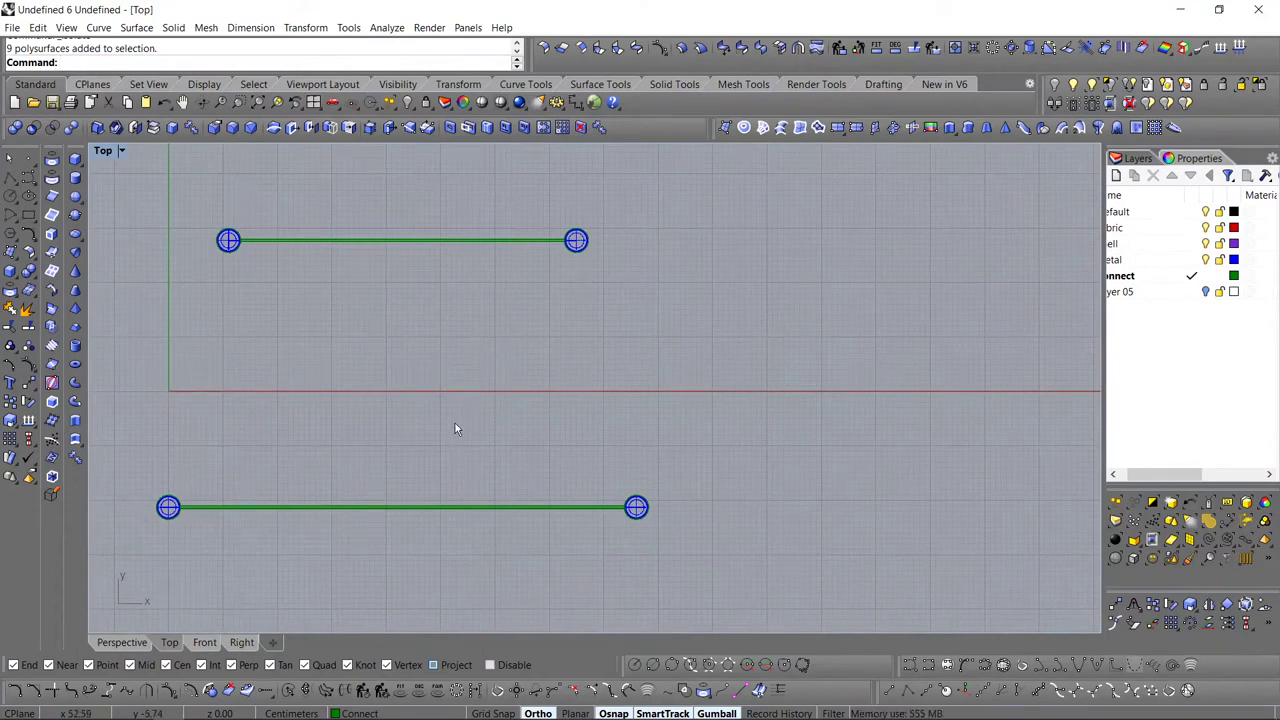
pyautogui.moveTo(466, 425); pyautogui.dragTo(489, 409, button='right')
pyautogui.scroll(-2, 480, 424)
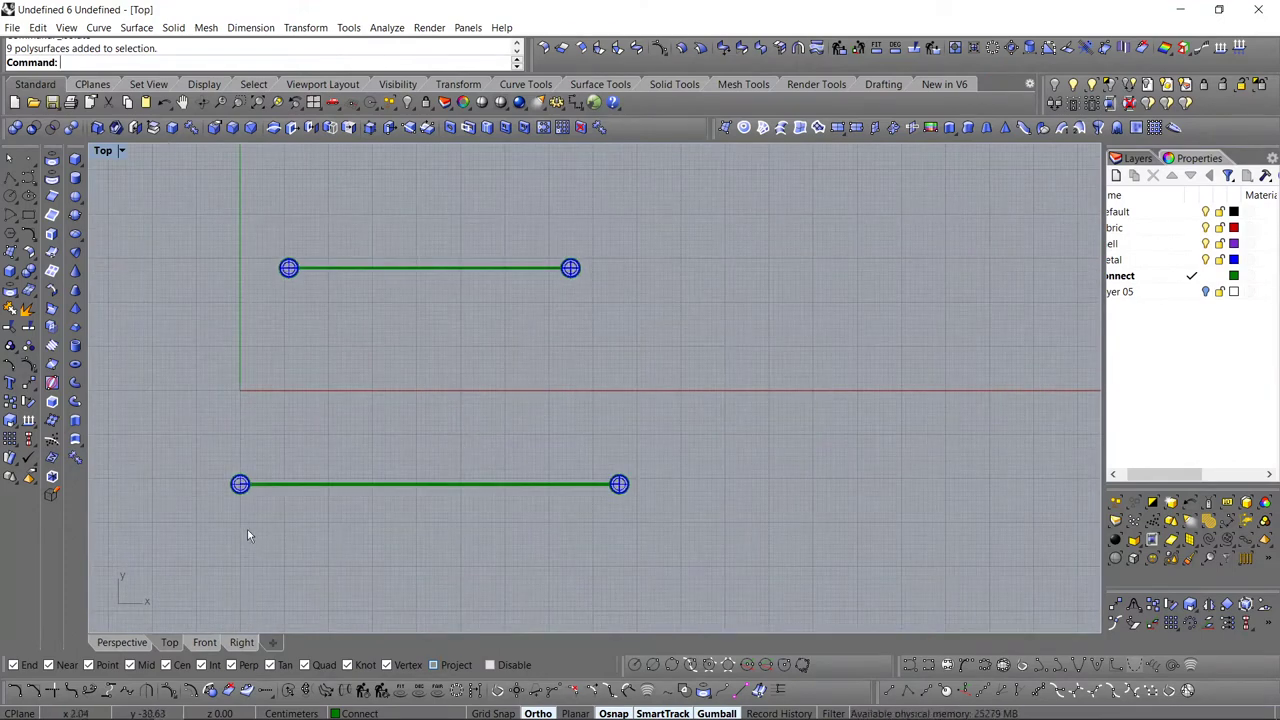
pyautogui.moveTo(259, 326); pyautogui.dragTo(339, 234)
pyautogui.keyDown('shift'); pyautogui.click(445, 268); pyautogui.keyUp('shift')
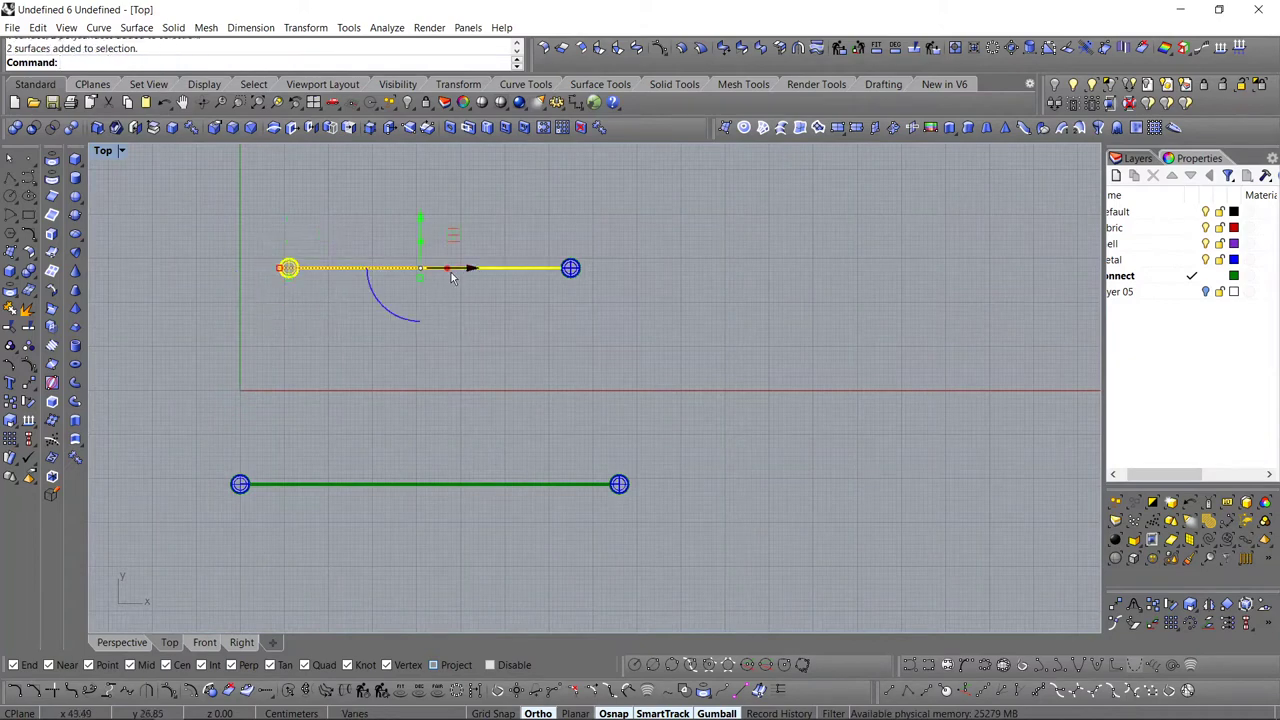
pyautogui.scroll(3, 295, 262)
pyautogui.keyDown('ctrl'); pyautogui.click(285, 278); pyautogui.keyUp('ctrl')
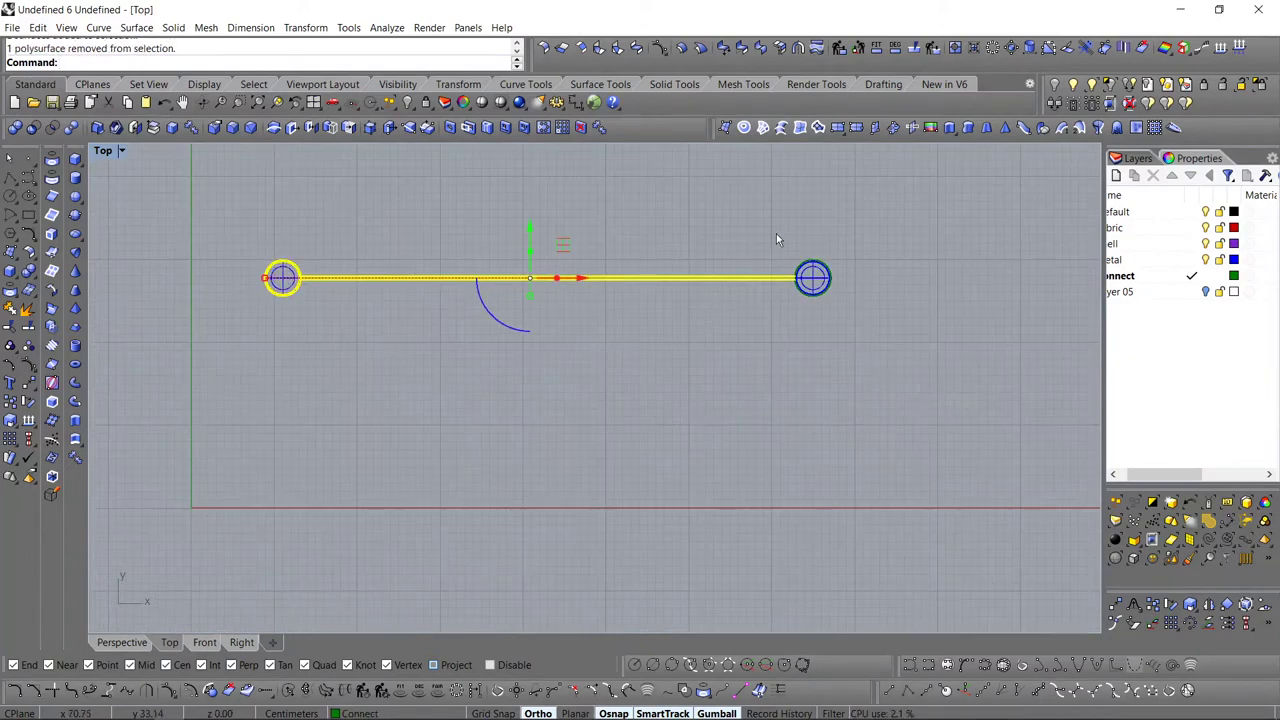
pyautogui.keyDown('shift'); pyautogui.moveTo(772, 226); pyautogui.dragTo(860, 331); pyautogui.keyUp('shift')
pyautogui.scroll(4, 832, 290)
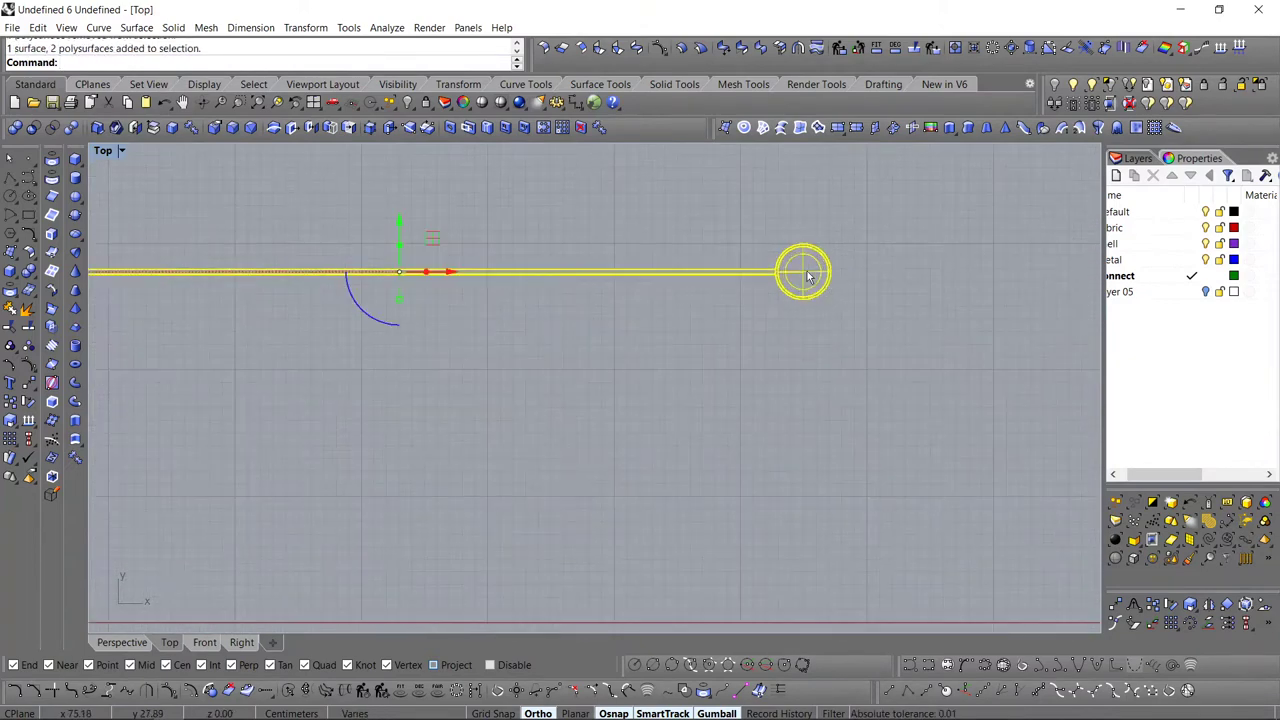
pyautogui.keyDown('ctrl'); pyautogui.click(806, 271); pyautogui.keyUp('ctrl')
pyautogui.scroll(-10, 780, 292)
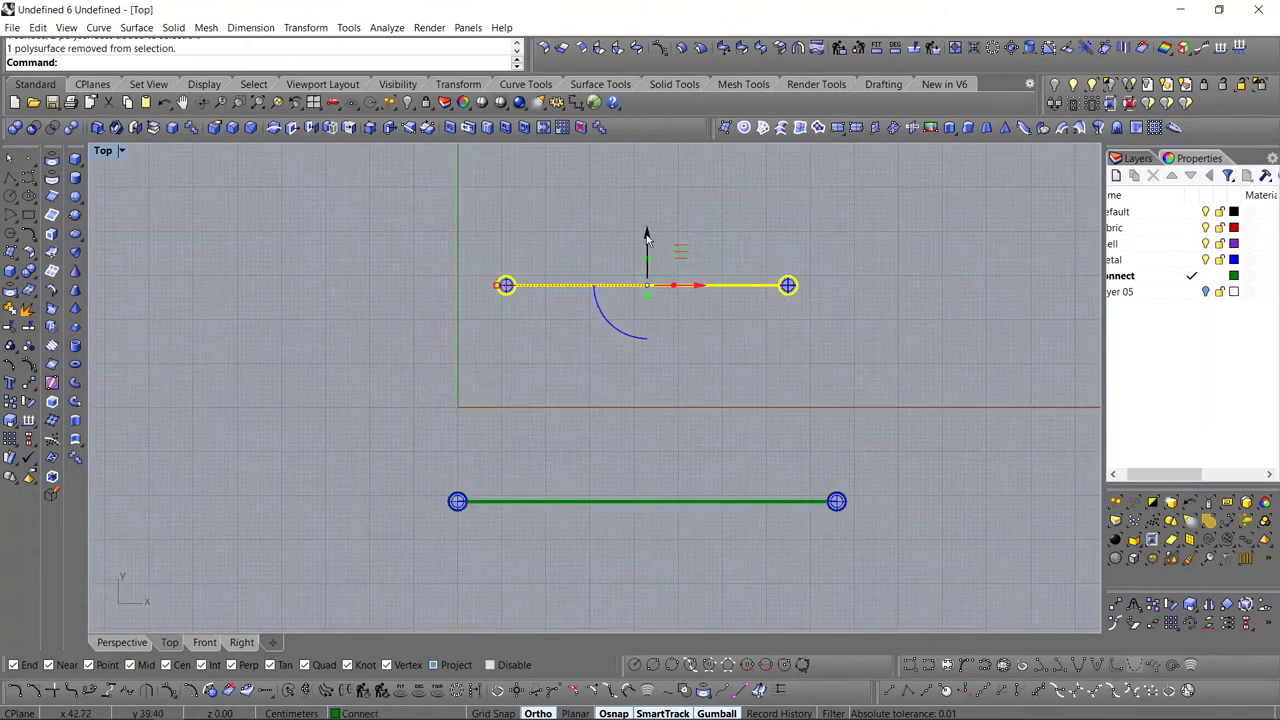
pyautogui.keyDown('ctrl'); pyautogui.moveTo(529, 322); pyautogui.dragTo(531, 325); pyautogui.keyUp('ctrl')
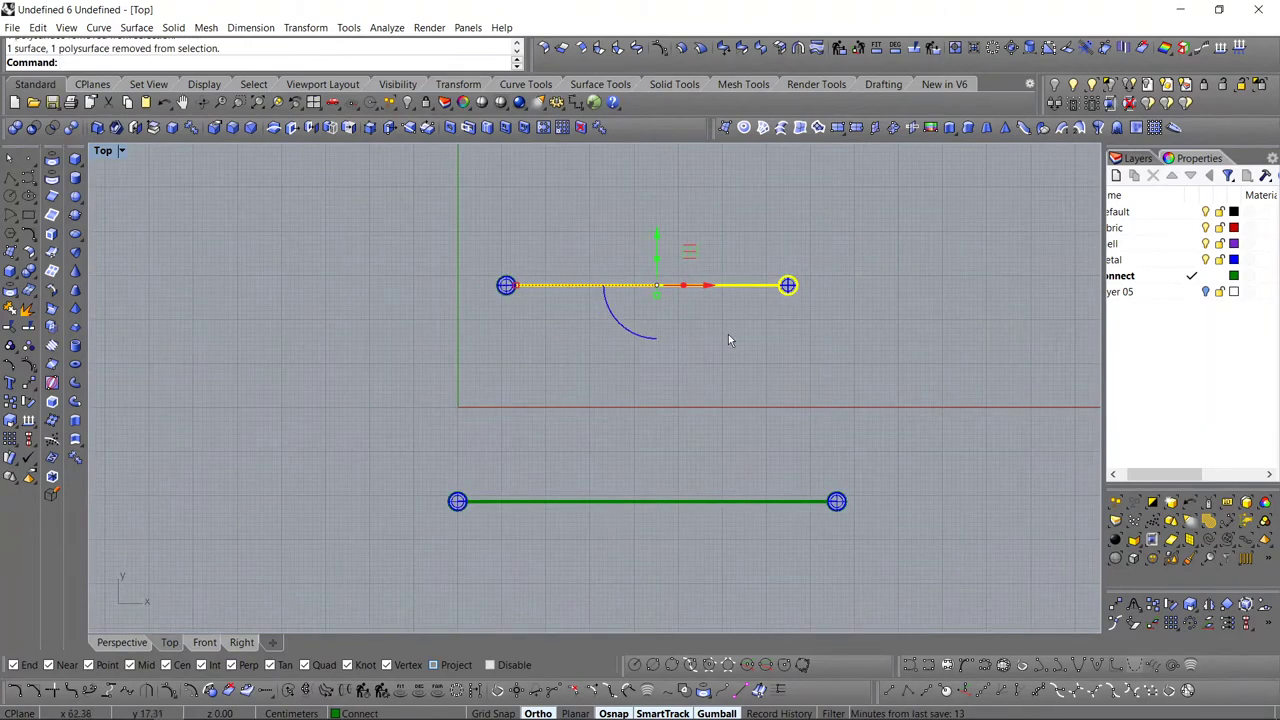
pyautogui.moveTo(641, 279); pyautogui.dragTo(618, 290, button='right')
pyautogui.moveTo(631, 246); pyautogui.dragTo(632, 288)
pyautogui.hotkey('ctrl', 'z')
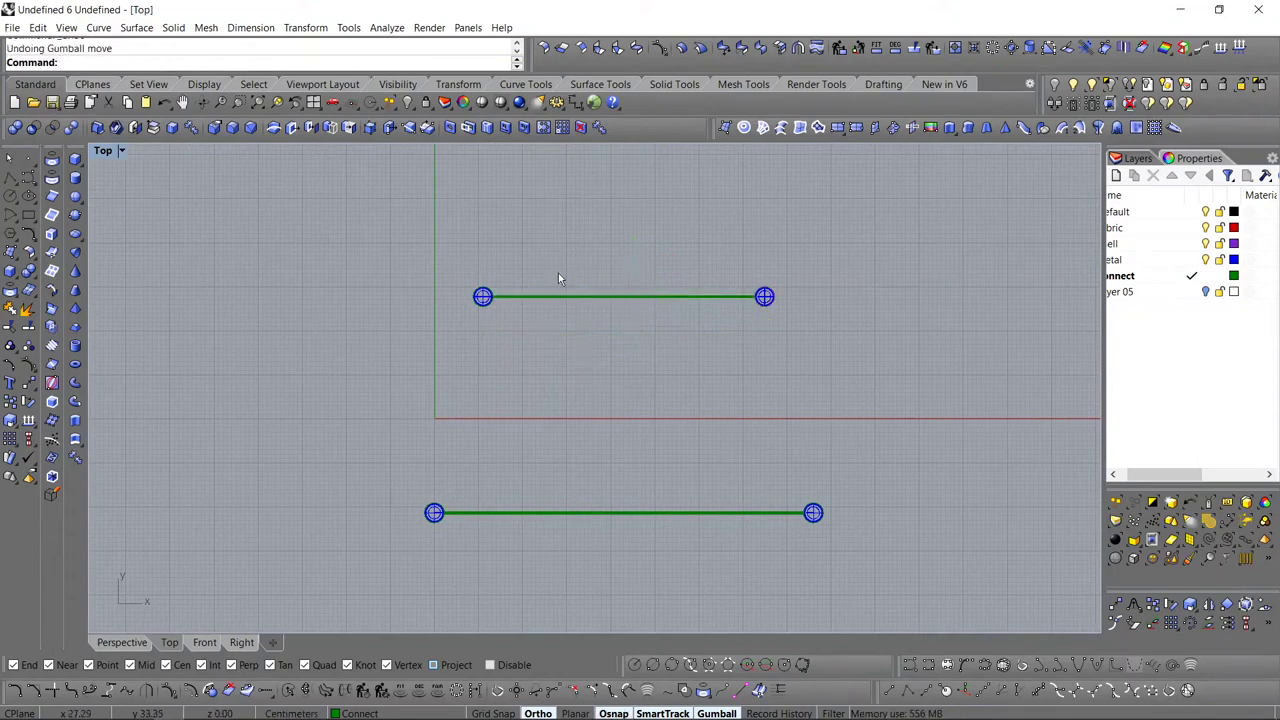
# - Rotate a copy of the rear connector bar and its positive-X ring by 90 degrees around that leg's center, toward the front connector
pyautogui.moveTo(522, 256); pyautogui.dragTo(848, 351)
pyautogui.keyDown('shift'); pyautogui.moveTo(670, 246); pyautogui.dragTo(638, 328); pyautogui.keyUp('shift')
pyautogui.scroll(8, 761, 303)
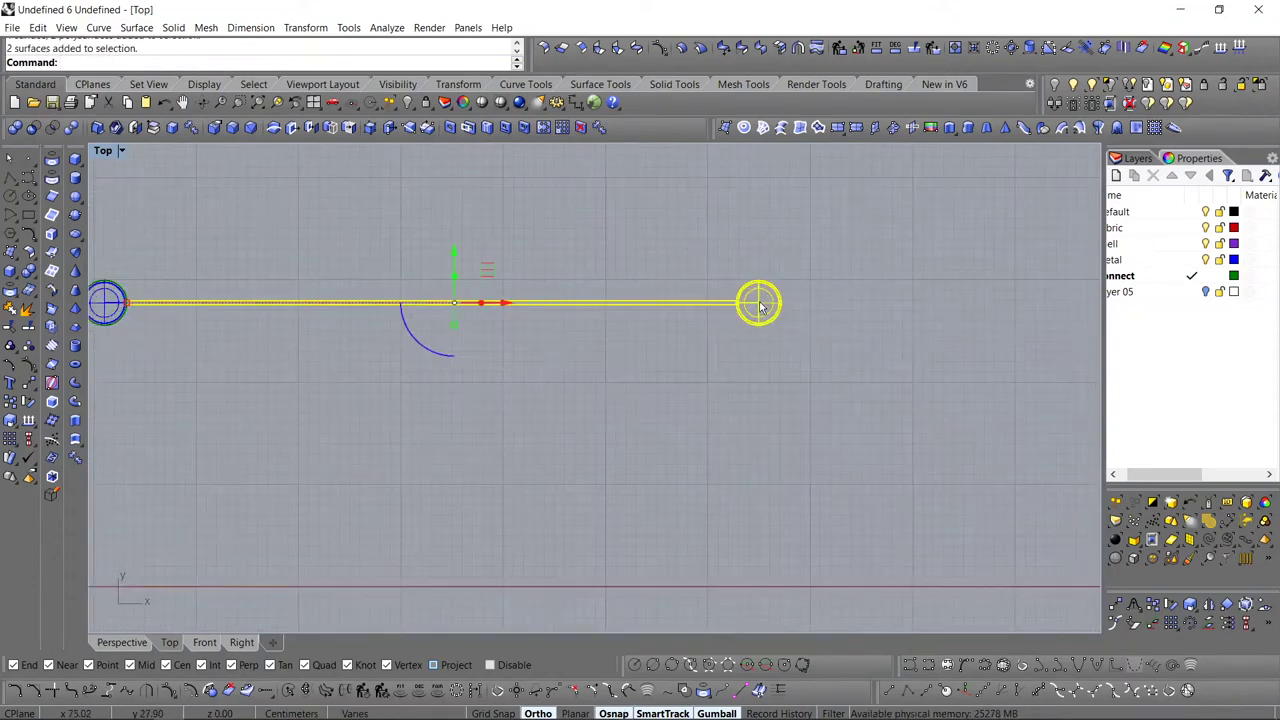
pyautogui.keyDown('ctrl'); pyautogui.click(760, 306); pyautogui.keyUp('ctrl')
pyautogui.scroll(-10, 747, 312)
pyautogui.scroll(6, 672, 322)
pyautogui.write('r')
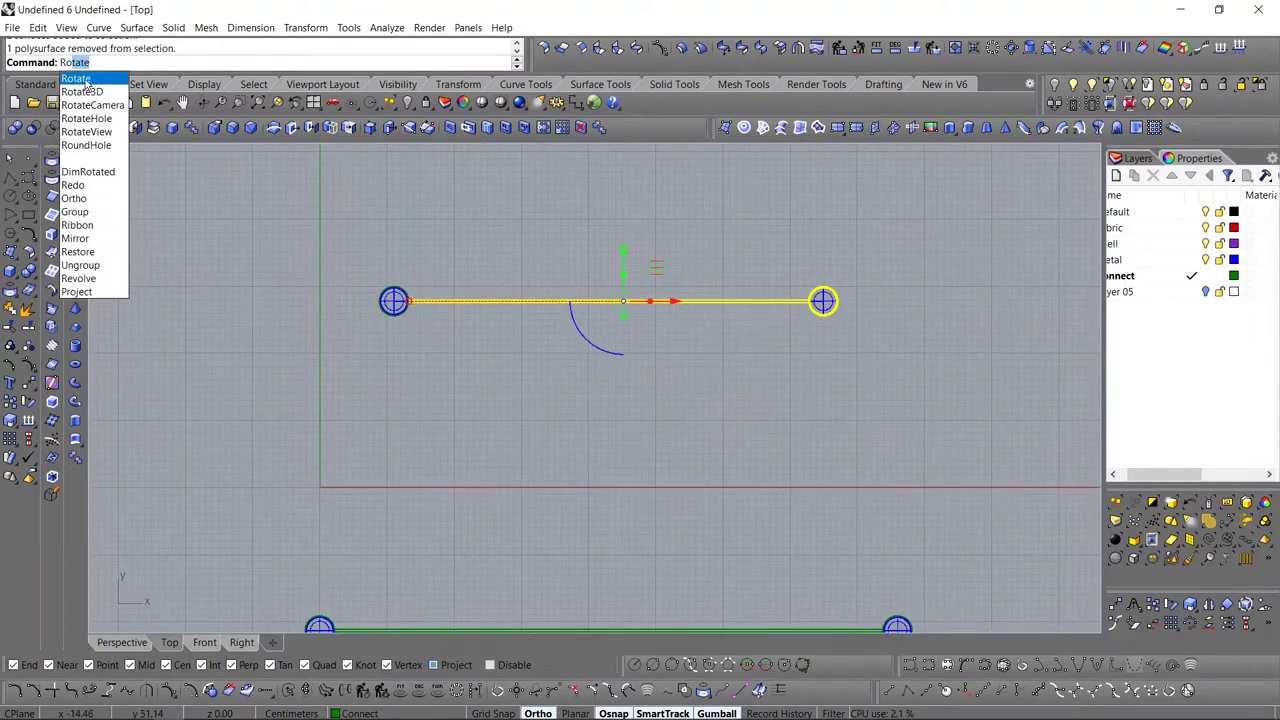
pyautogui.press('Return')
pyautogui.scroll(3, 756, 287)
pyautogui.scroll(3, 756, 287)
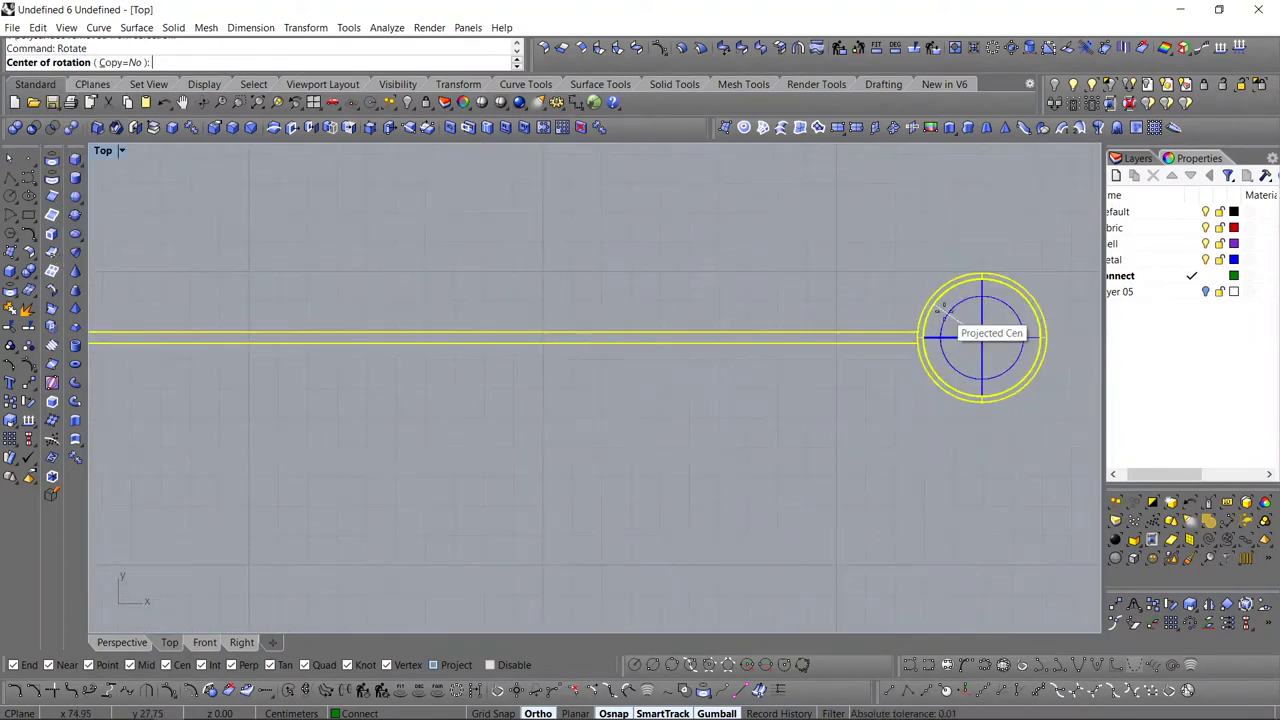
pyautogui.click(943, 318)
pyautogui.scroll(-4, 924, 326)
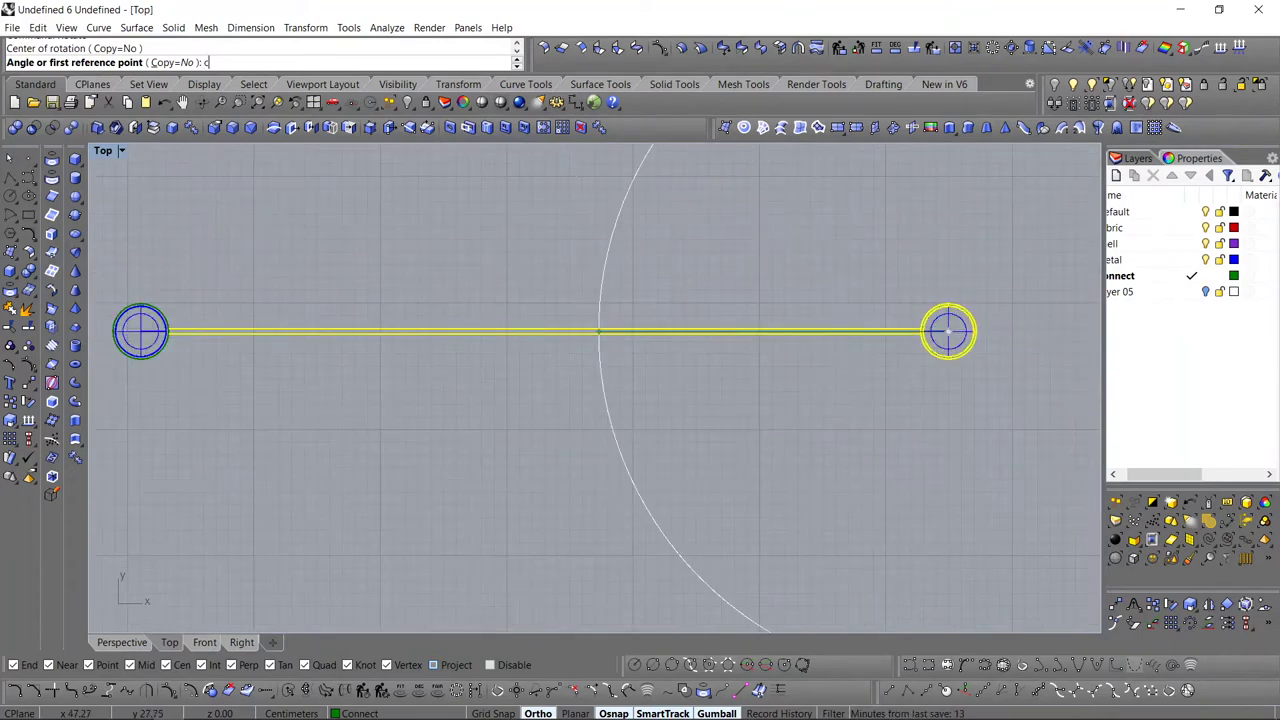
pyautogui.write('c')
pyautogui.press('Return')
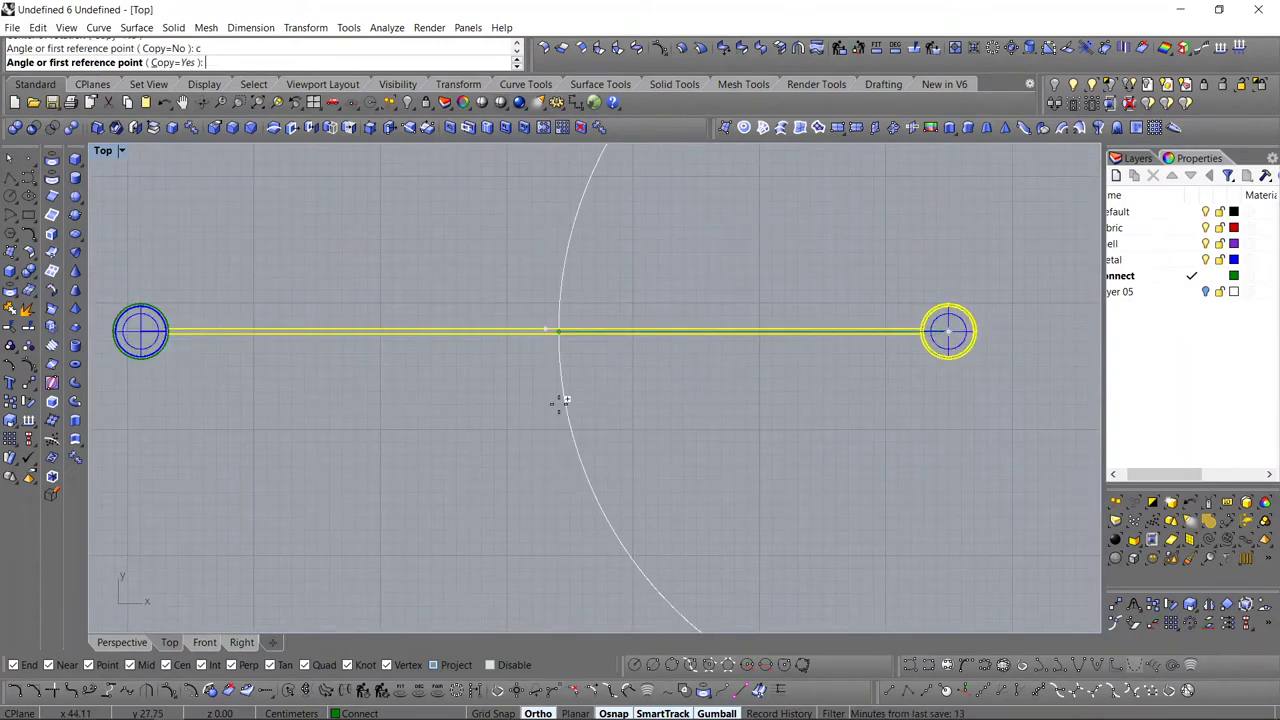
pyautogui.scroll(-2, 563, 401)
pyautogui.write('90')
pyautogui.press('Return')
pyautogui.scroll(-3, 560, 400)
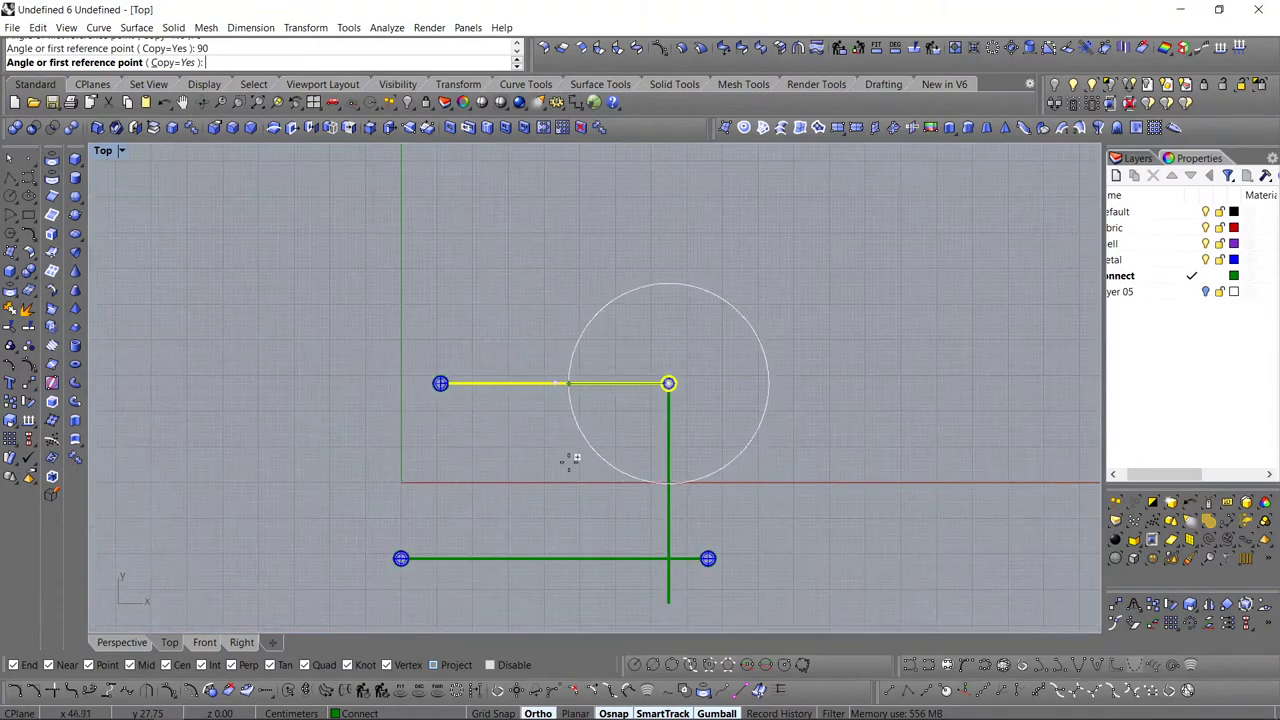
pyautogui.click(574, 457)
pyautogui.press('Return')
pyautogui.click(591, 507)
pyautogui.moveTo(591, 507); pyautogui.dragTo(573, 390, button='right')
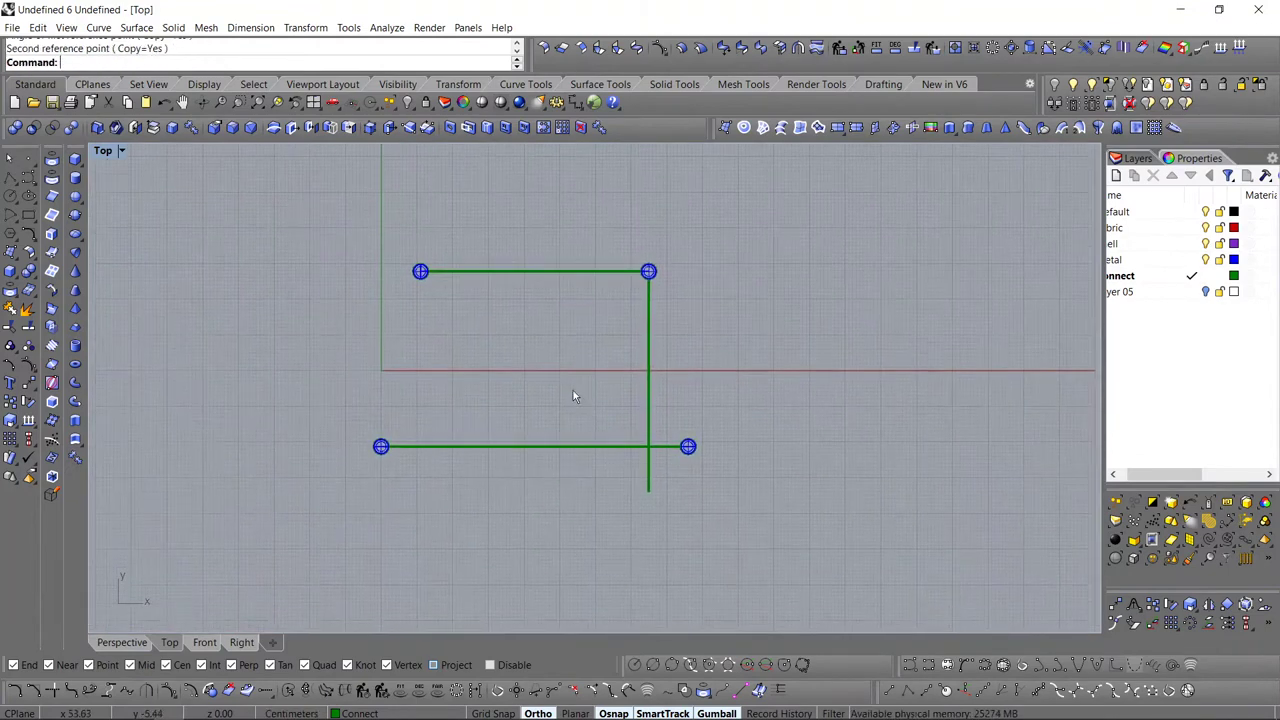
# - Shorten the rotated side bar by moving its protruding end back to the inner edge of the front connector
pyautogui.scroll(8, 617, 530)
pyautogui.keyDown('ctrl'); pyautogui.keyDown('shift'); pyautogui.moveTo(631, 486); pyautogui.dragTo(693, 208); pyautogui.keyUp('shift'); pyautogui.keyUp('ctrl')
pyautogui.scroll(3, 717, 403)
pyautogui.scroll(7, 683, 217)
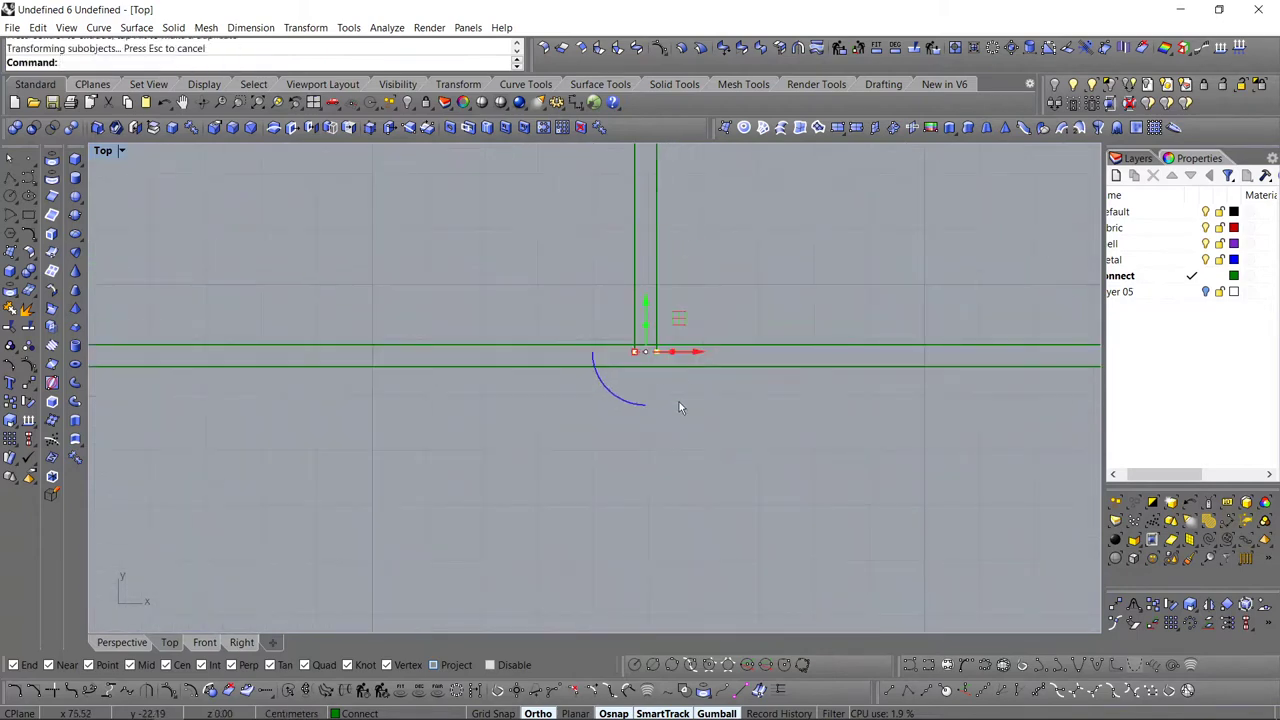
pyautogui.scroll(10, 650, 360)
pyautogui.write('m')
pyautogui.press('Return')
pyautogui.click(673, 331)
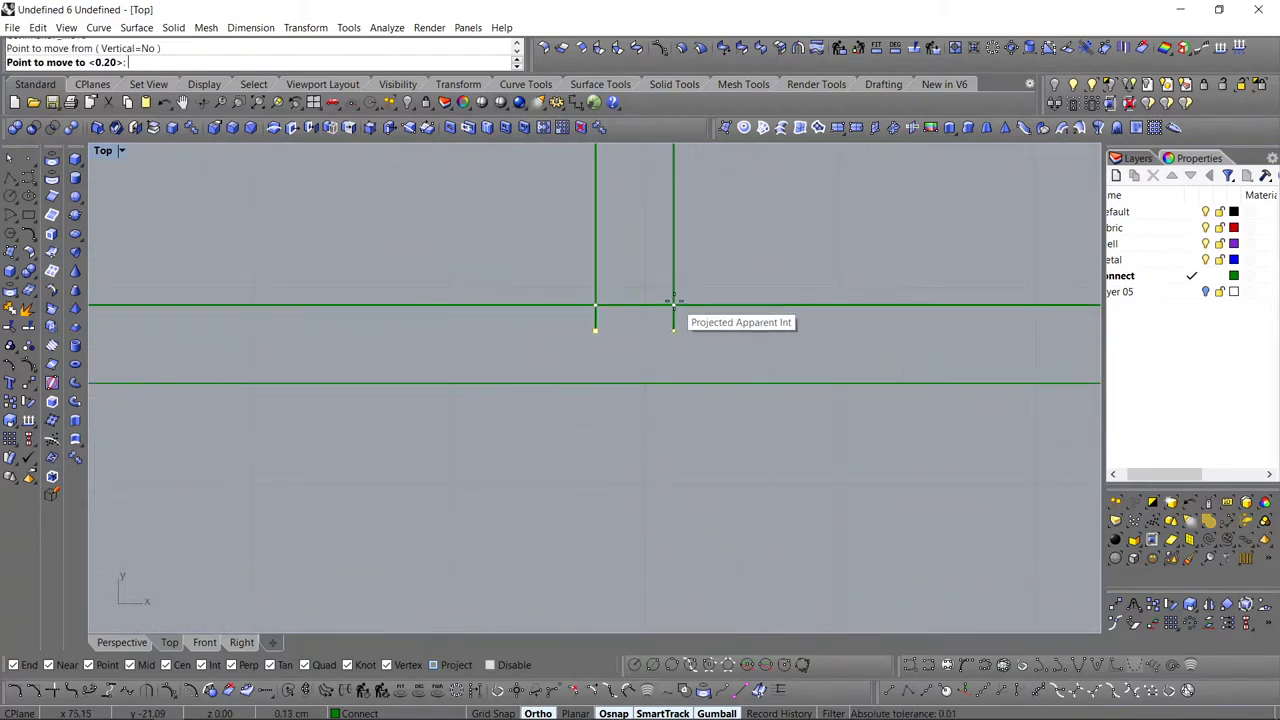
pyautogui.click(673, 300)
pyautogui.scroll(-10, 651, 405)
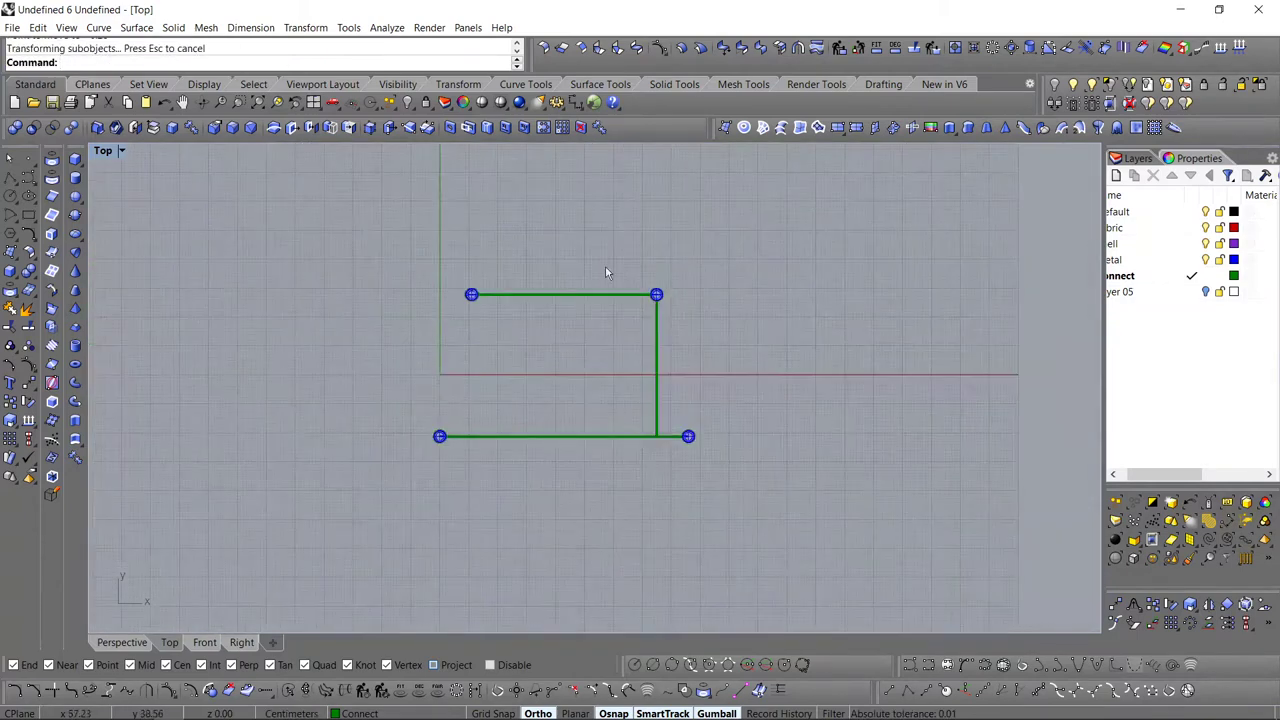
# - Mirror the side bar across the midpoint of the rear connector to the opposite side, keeping the original
pyautogui.moveTo(659, 384); pyautogui.dragTo(671, 241)
pyautogui.scroll(4, 651, 364)
pyautogui.moveTo(685, 331); pyautogui.dragTo(612, 335)
pyautogui.scroll(2, 493, 335)
pyautogui.moveTo(493, 335); pyautogui.dragTo(548, 338, button='right')
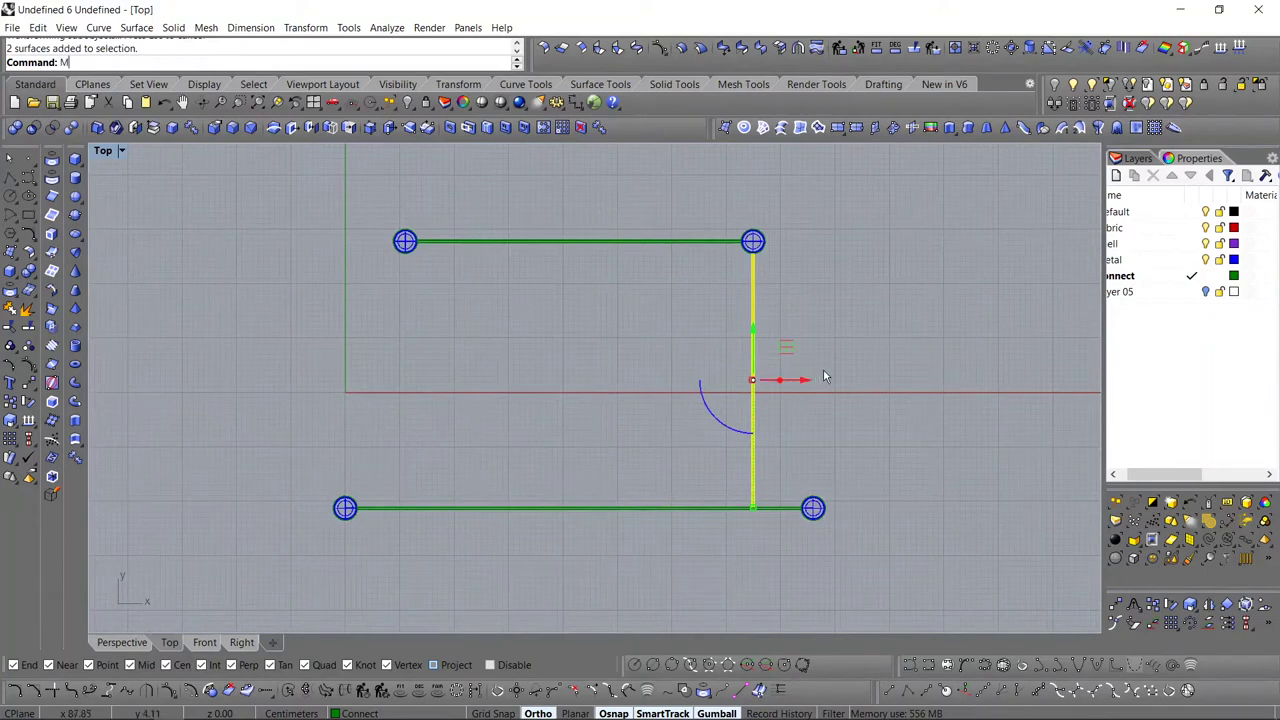
pyautogui.write('M')
pyautogui.press('Return')
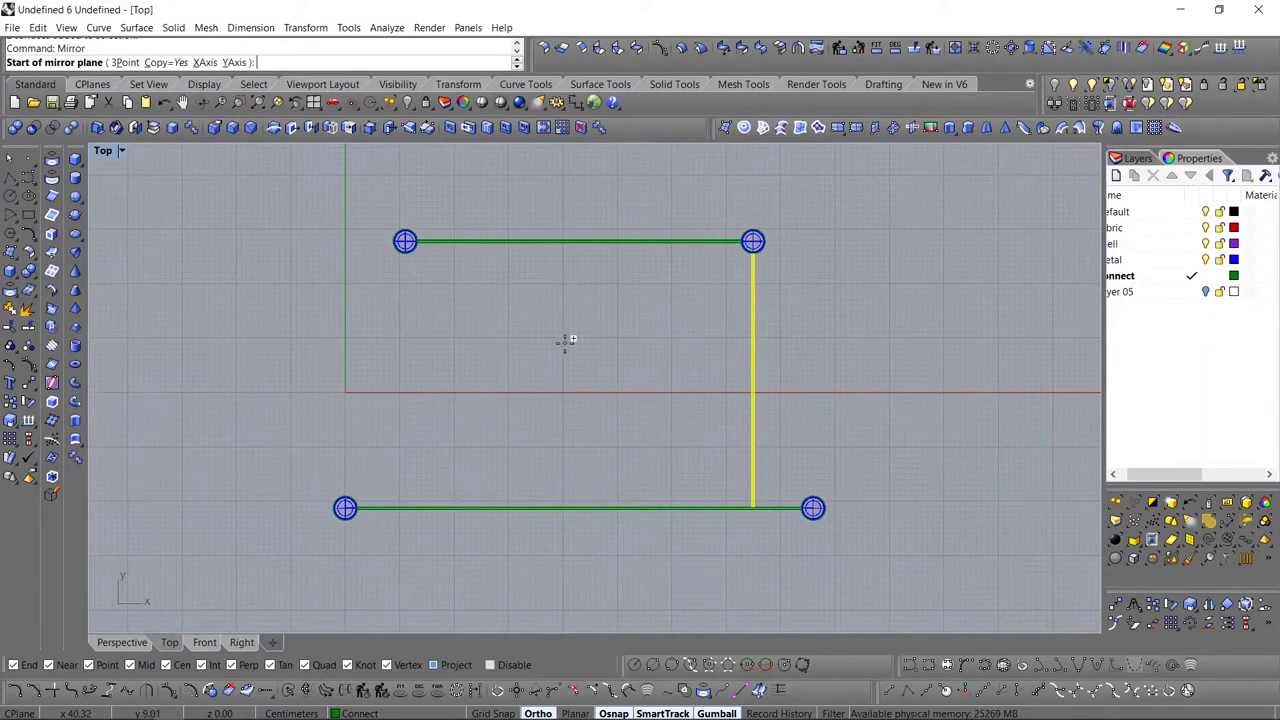
pyautogui.click(574, 242)
pyautogui.click(575, 306)
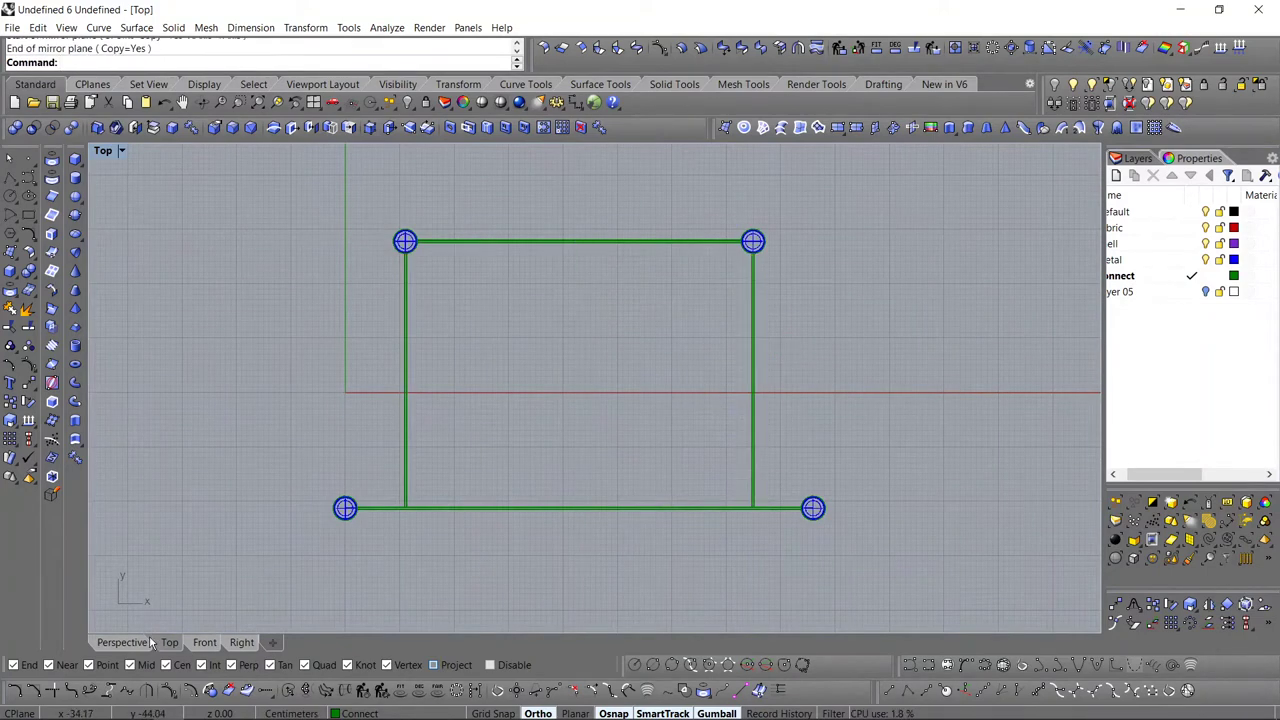
# - Move both side bars and the negative-X rear leg's ring down 9.59 cm, aligning their top edges with the front connector's top
pyautogui.hotkey('ctrl', 'F4')
pyautogui.moveTo(526, 468)
pyautogui.mouseDown(button='right')
pyautogui.moveTo(480, 423)
pyautogui.moveTo(519, 410)
pyautogui.moveTo(525, 455)
pyautogui.mouseUp(button='right')
pyautogui.scroll(3, 491, 446)
pyautogui.scroll(-2, 504, 364)
pyautogui.moveTo(504, 350); pyautogui.dragTo(470, 564)
pyautogui.moveTo(553, 591); pyautogui.dragTo(610, 541, button='right')
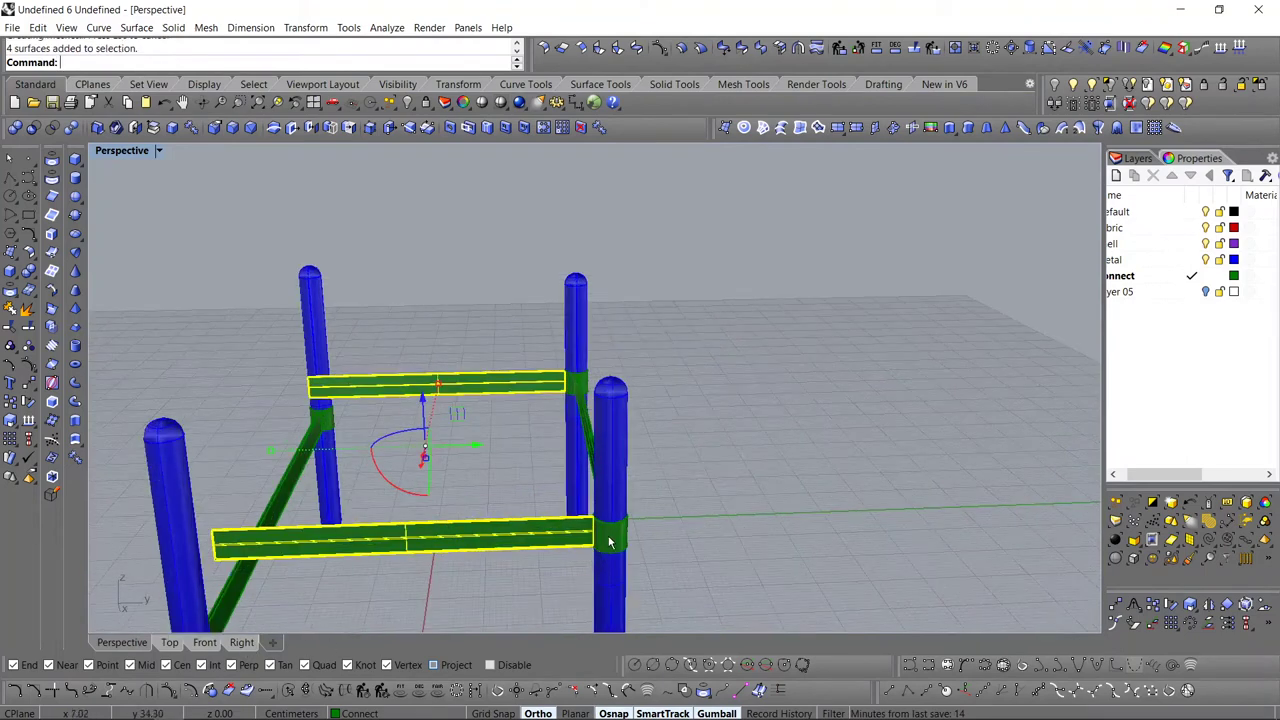
pyautogui.keyDown('shift'); pyautogui.click(612, 540); pyautogui.keyUp('shift')
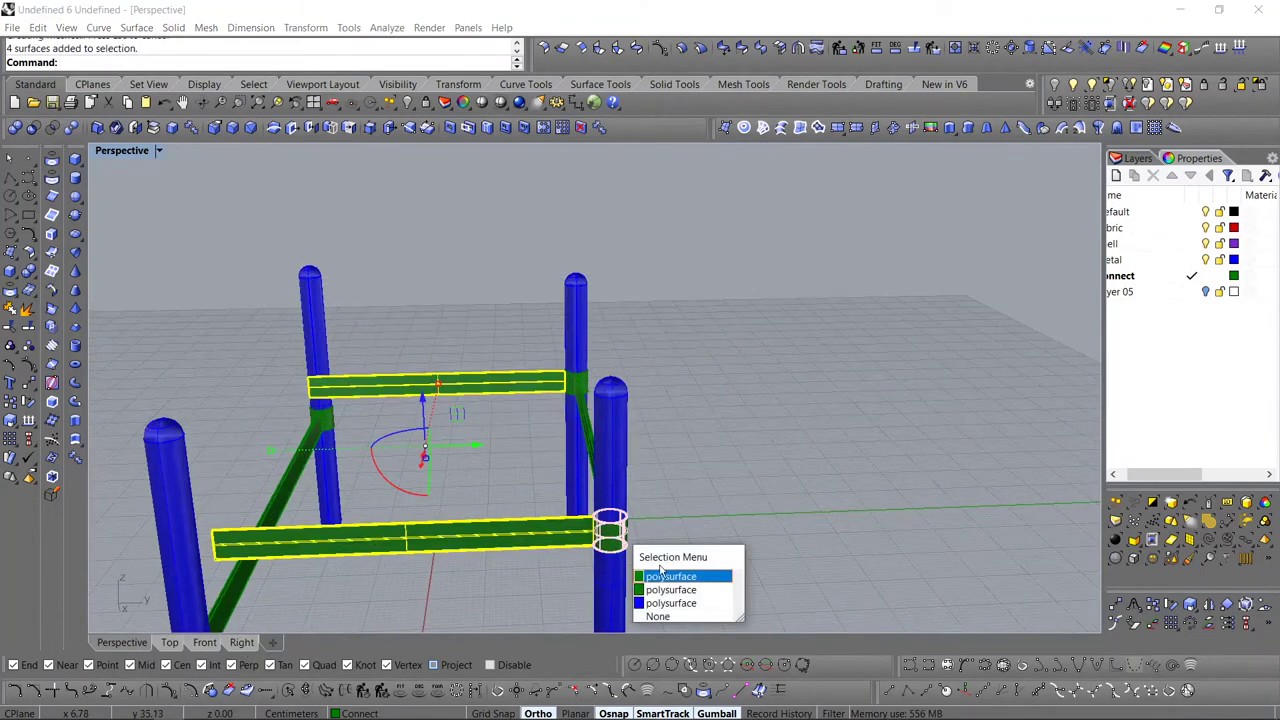
pyautogui.click(686, 586)
pyautogui.keyDown('shift'); pyautogui.click(576, 388); pyautogui.keyUp('shift')
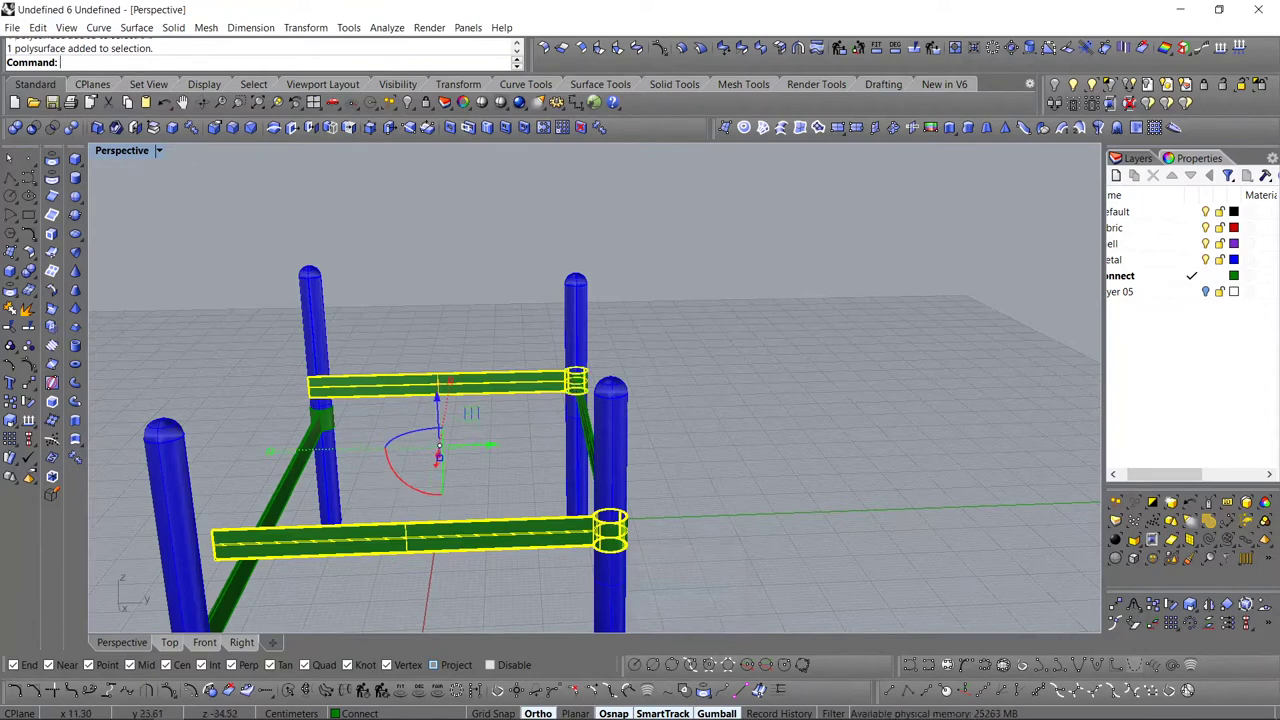
pyautogui.moveTo(549, 427); pyautogui.dragTo(512, 491, button='right')
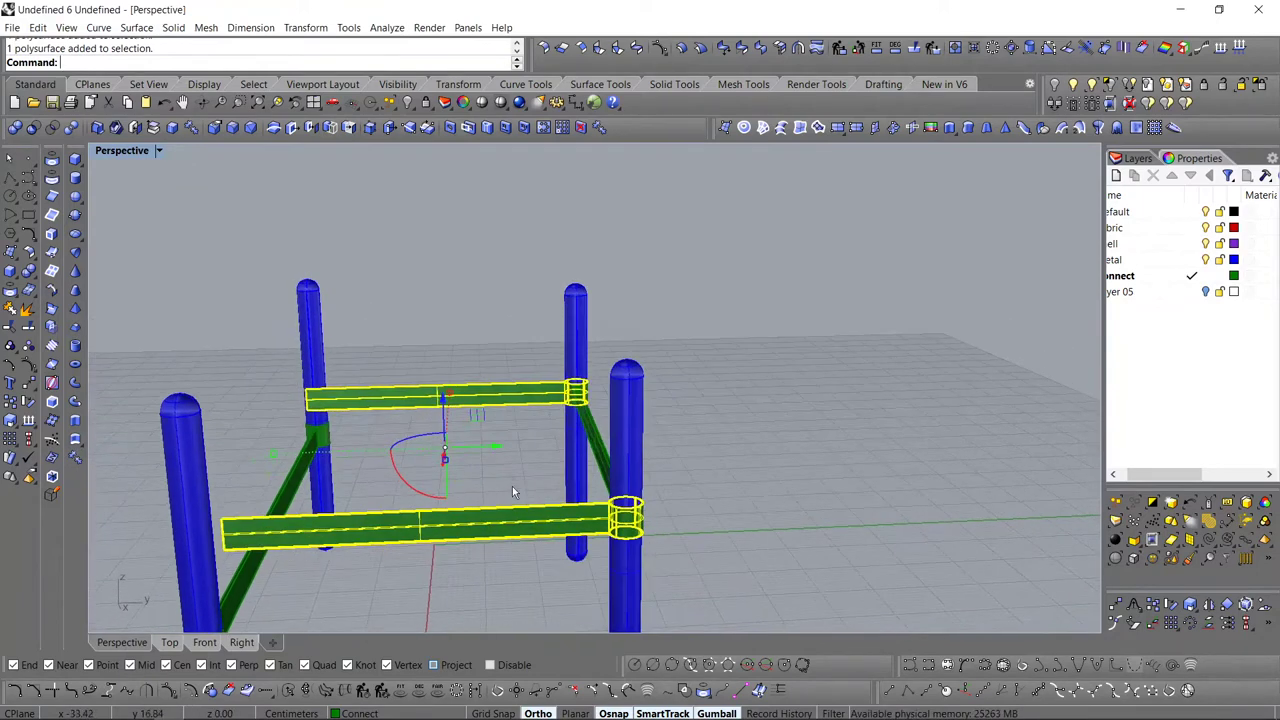
pyautogui.keyDown('ctrl'); pyautogui.click(627, 528); pyautogui.keyUp('ctrl')
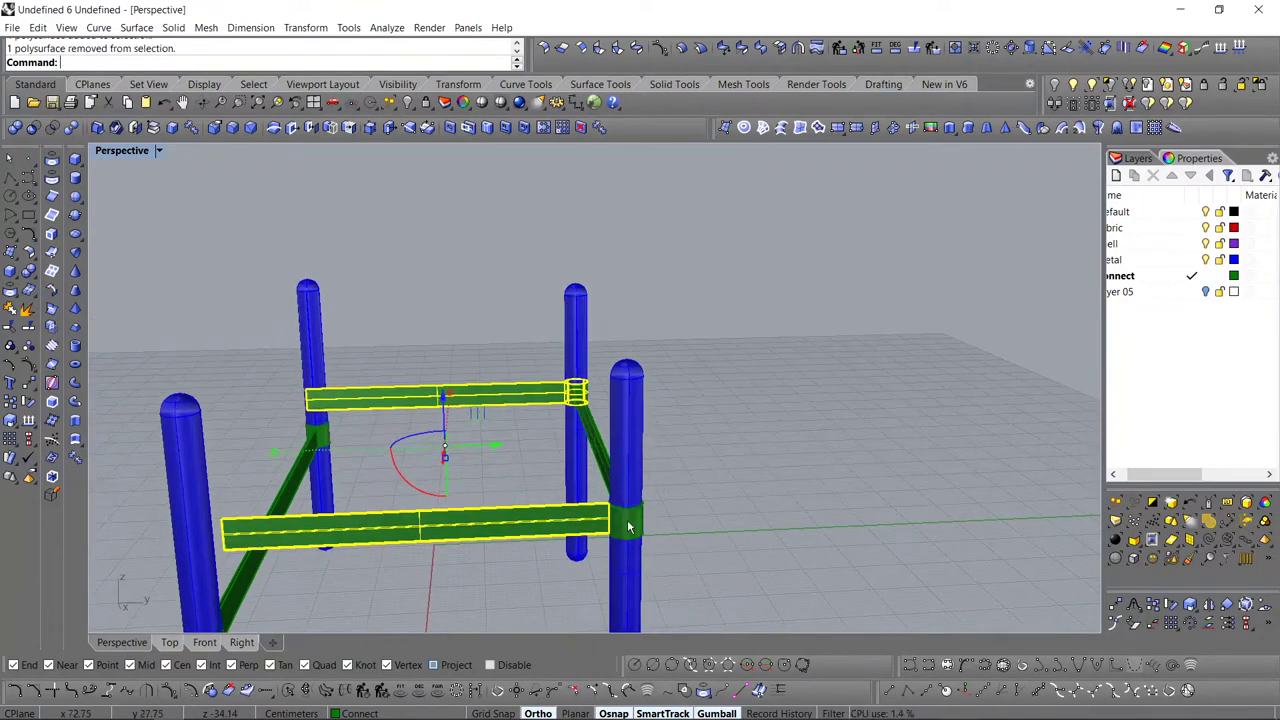
pyautogui.click(242, 642)
pyautogui.scroll(3, 391, 371)
pyautogui.moveTo(391, 371); pyautogui.dragTo(320, 390, button='right')
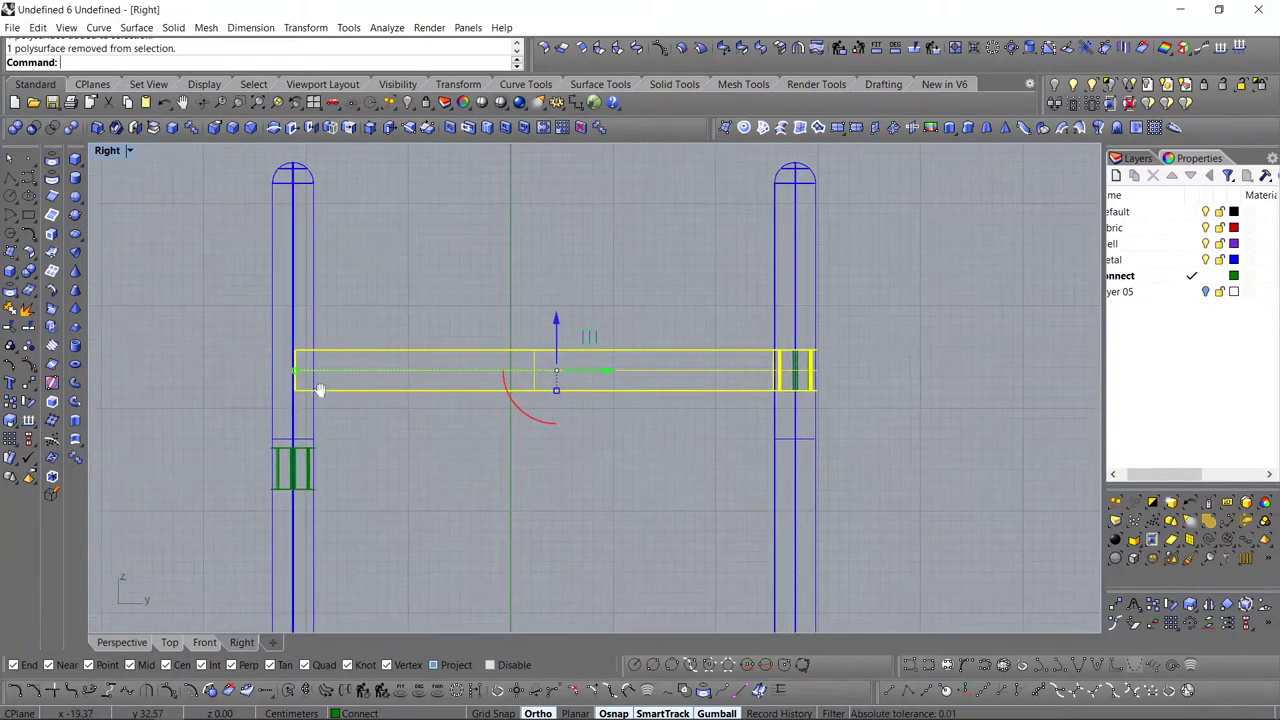
pyautogui.click(52, 401)
pyautogui.scroll(5, 237, 406)
pyautogui.click(372, 268)
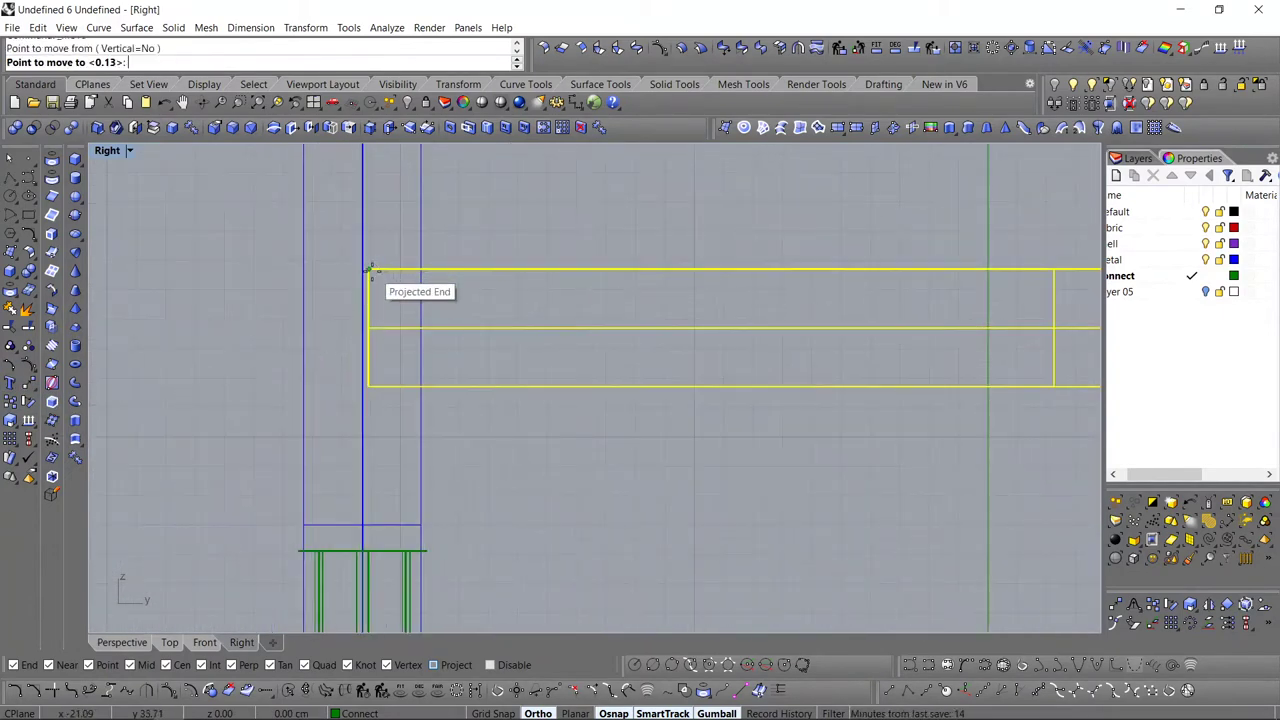
pyautogui.scroll(5, 366, 406)
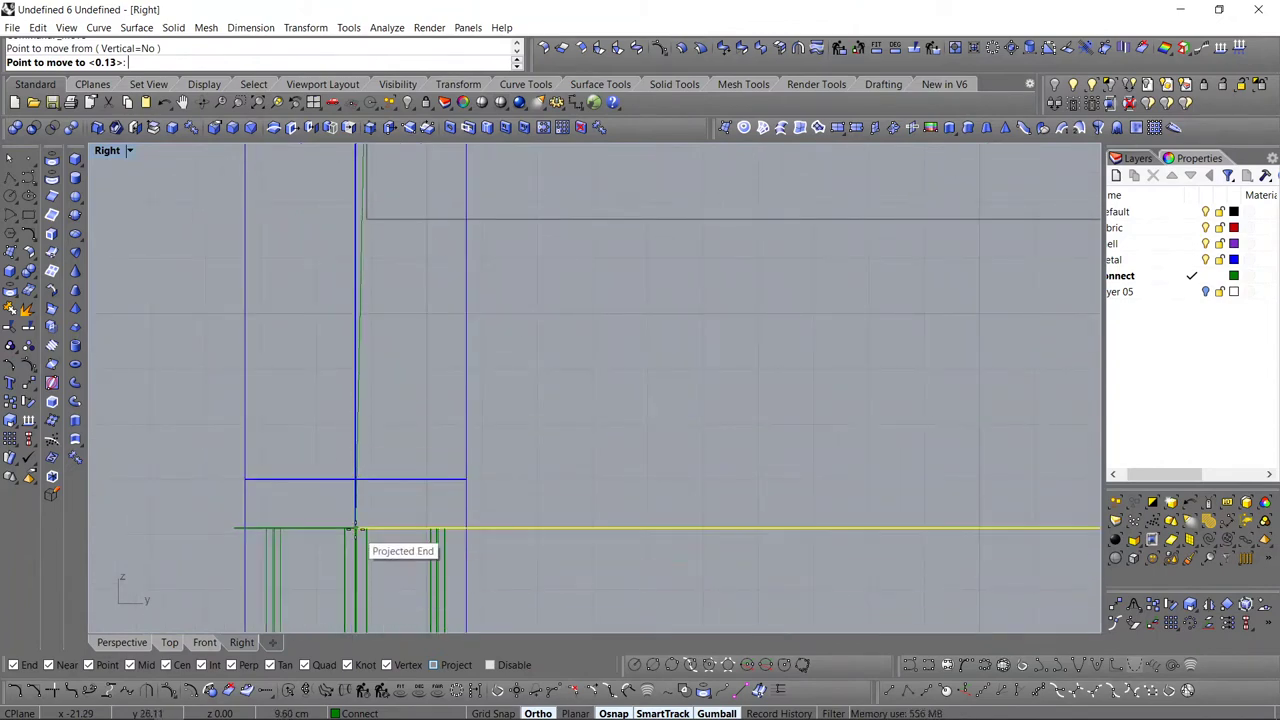
pyautogui.scroll(5, 360, 522)
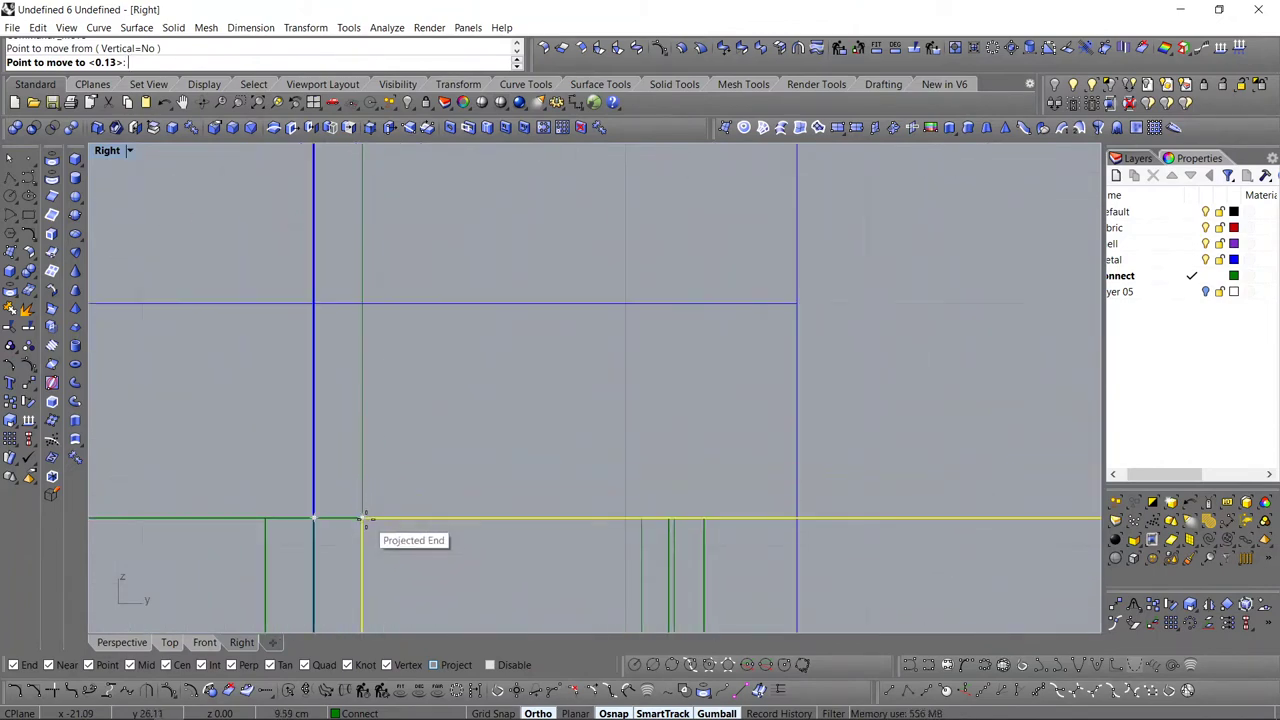
pyautogui.click(364, 516)
pyautogui.scroll(-7, 366, 514)
pyautogui.click(138, 643)
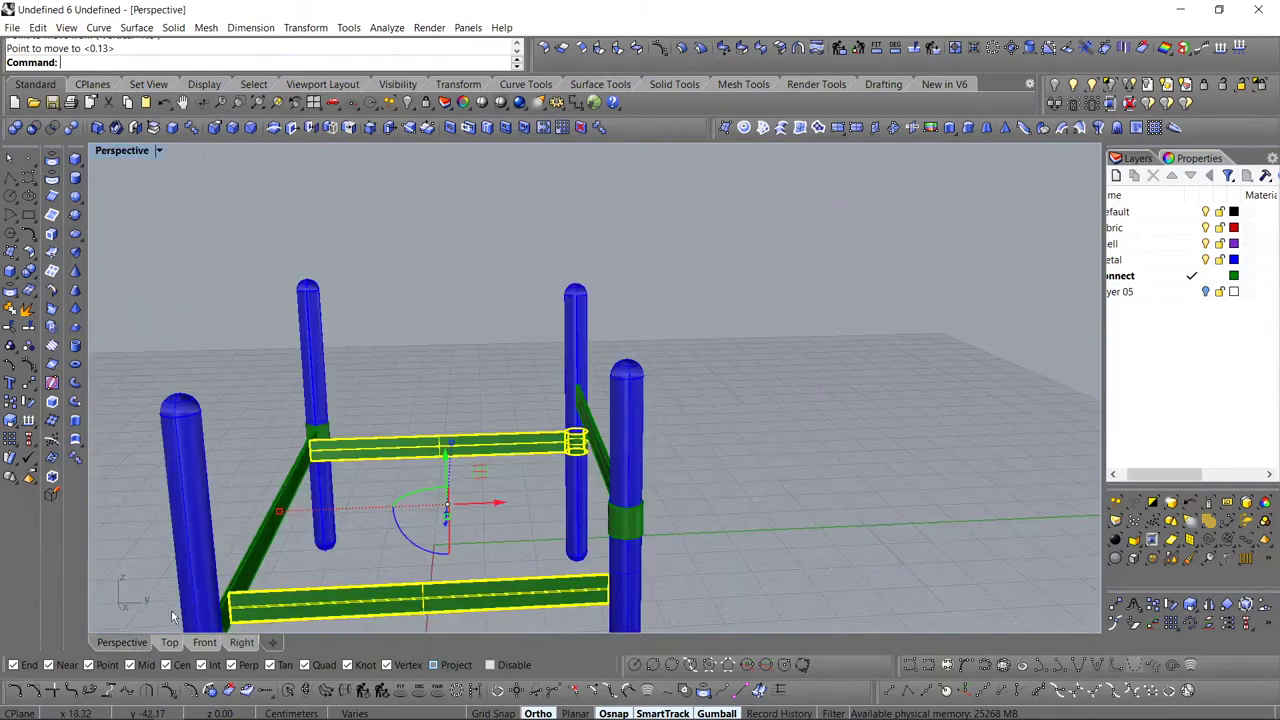
# - Mirror a copy of the lowered ring across the rear connector's midpoint onto the positive-X rear leg
pyautogui.moveTo(380, 486); pyautogui.dragTo(548, 403, button='right')
pyautogui.click(552, 415)
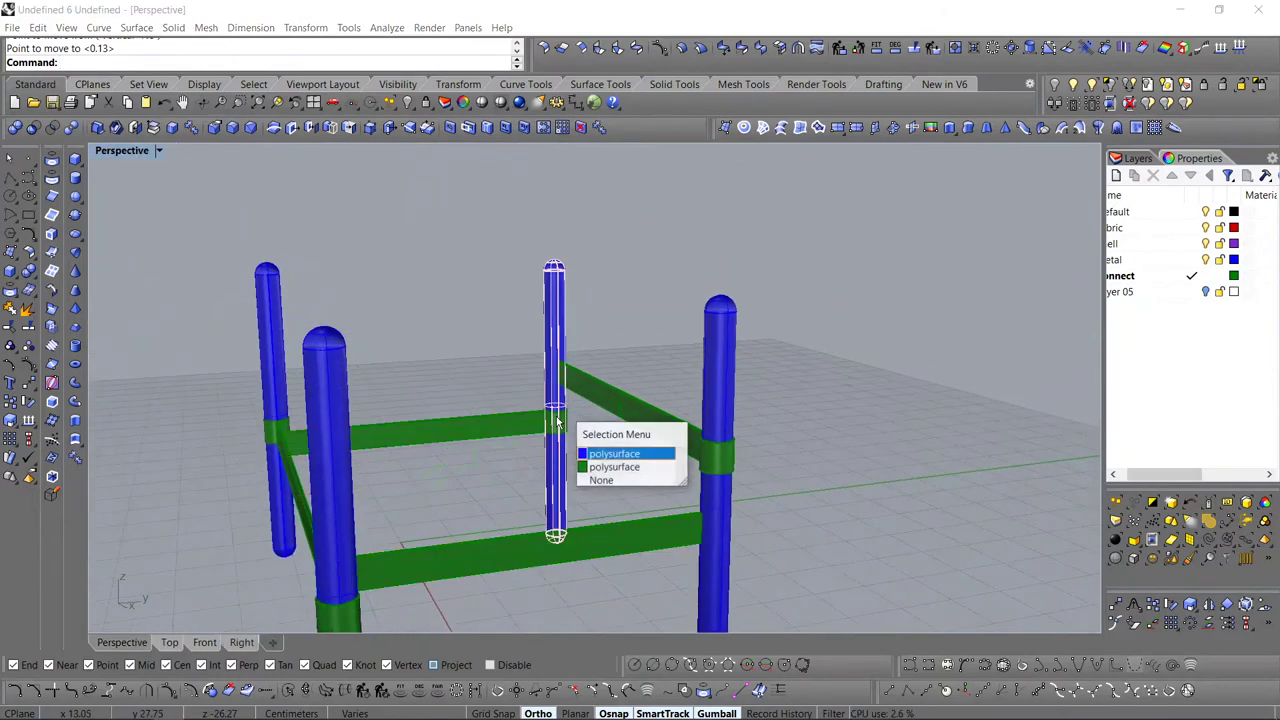
pyautogui.click(615, 463)
pyautogui.click(165, 643)
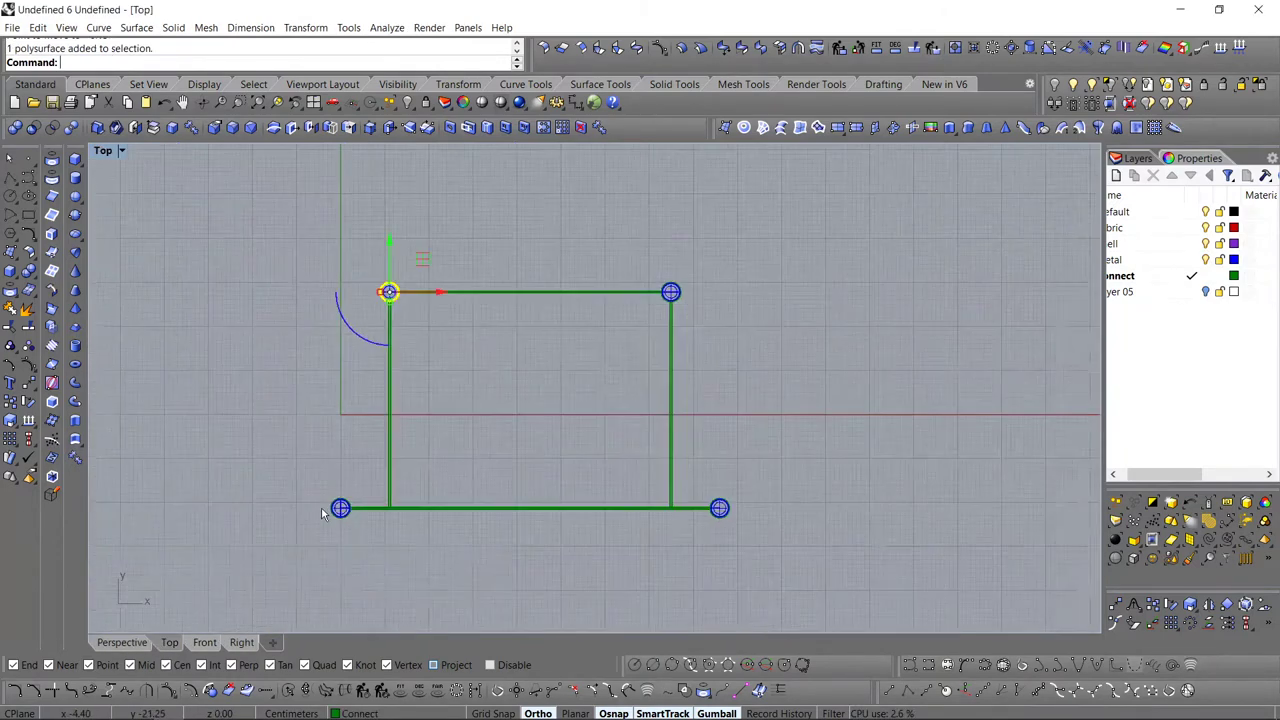
pyautogui.scroll(-2, 321, 506)
pyautogui.press('Return')
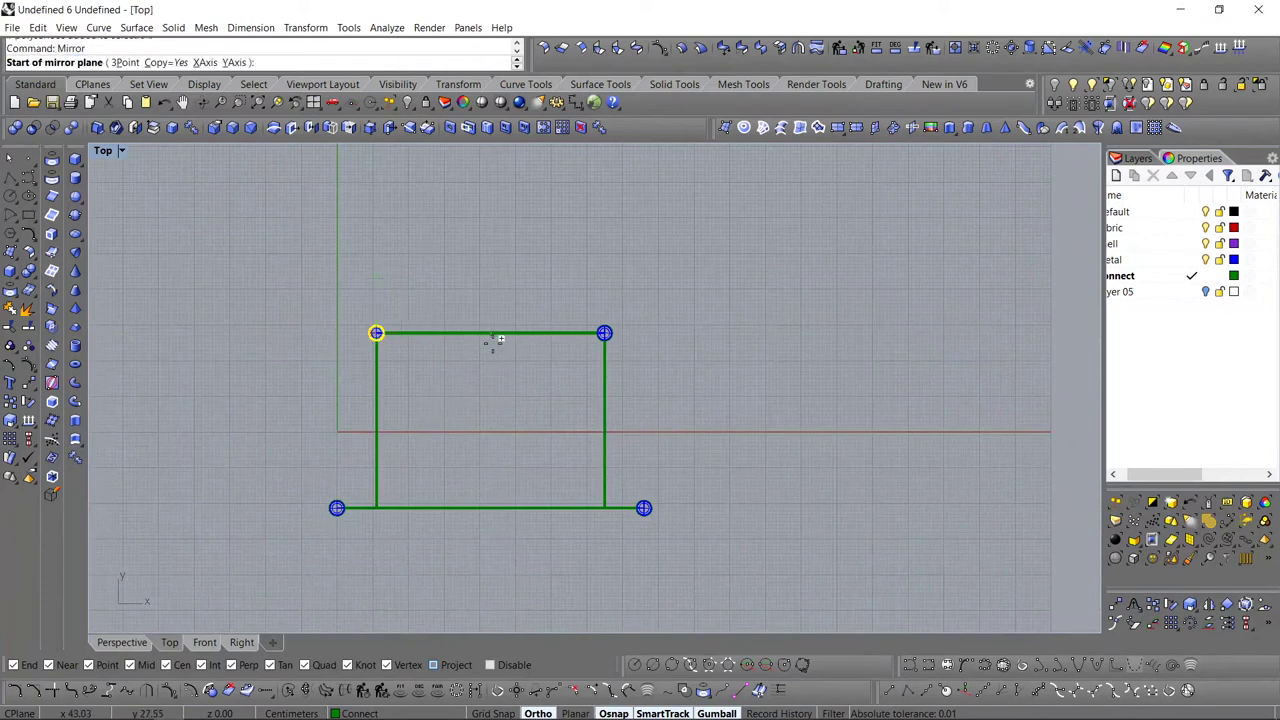
pyautogui.click(491, 334)
pyautogui.click(497, 289)
pyautogui.click(460, 428)
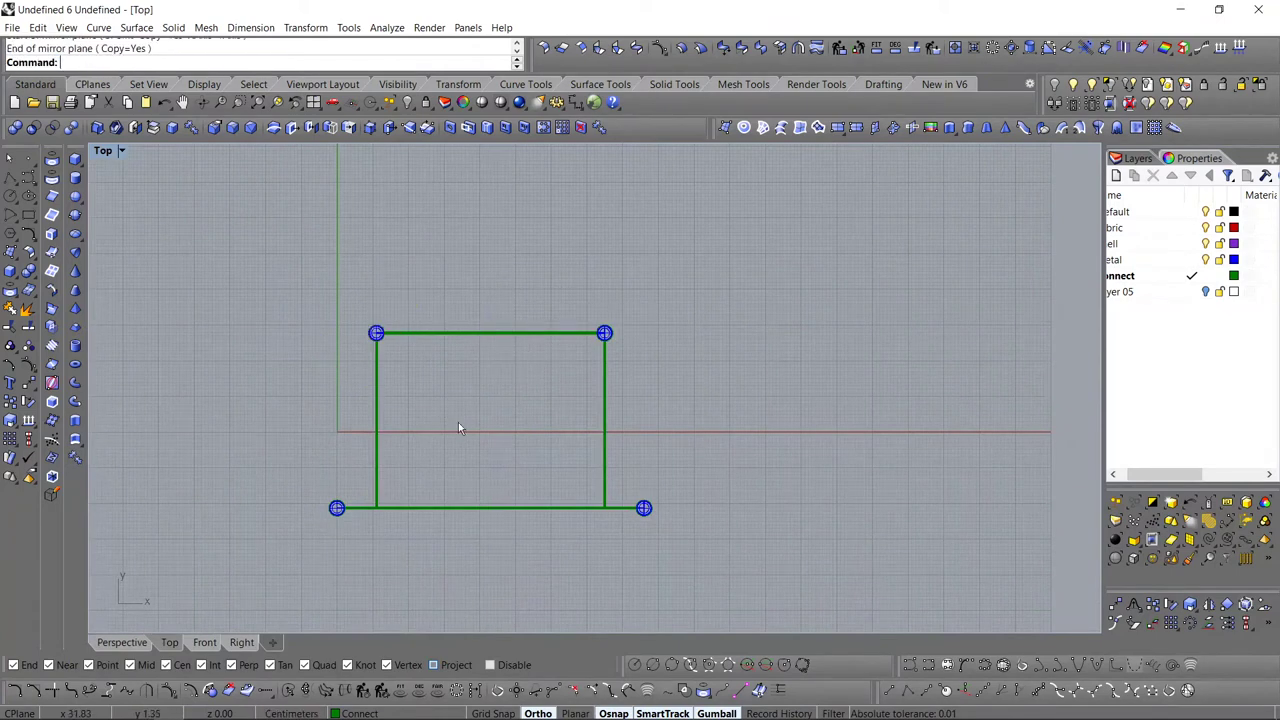
# - Mirror a copy of the positive-X rear leg's upper ring across the rear connector's midpoint onto the opposite rear leg
pyautogui.click(108, 646)
pyautogui.scroll(-4, 298, 525)
pyautogui.moveTo(298, 525); pyautogui.dragTo(436, 510, button='right')
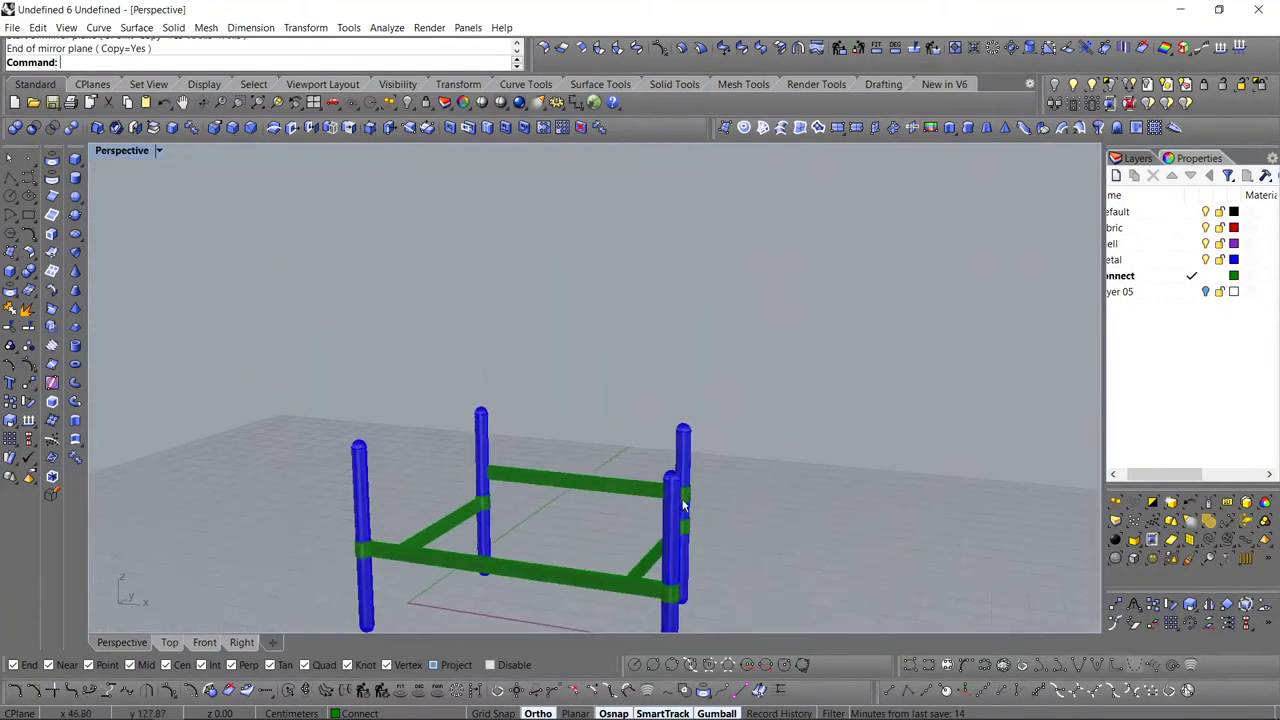
pyautogui.scroll(2, 683, 505)
pyautogui.click(649, 516)
pyautogui.click(736, 540)
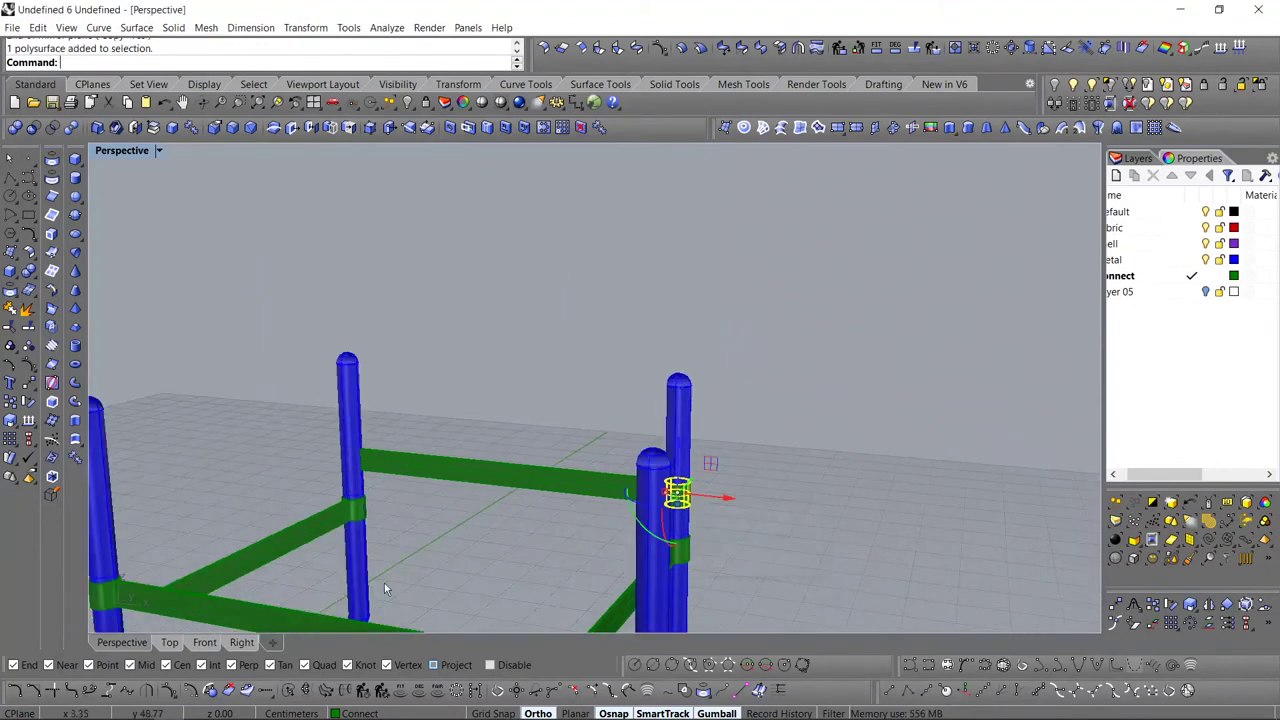
pyautogui.scroll(-5, 359, 493)
pyautogui.click(170, 643)
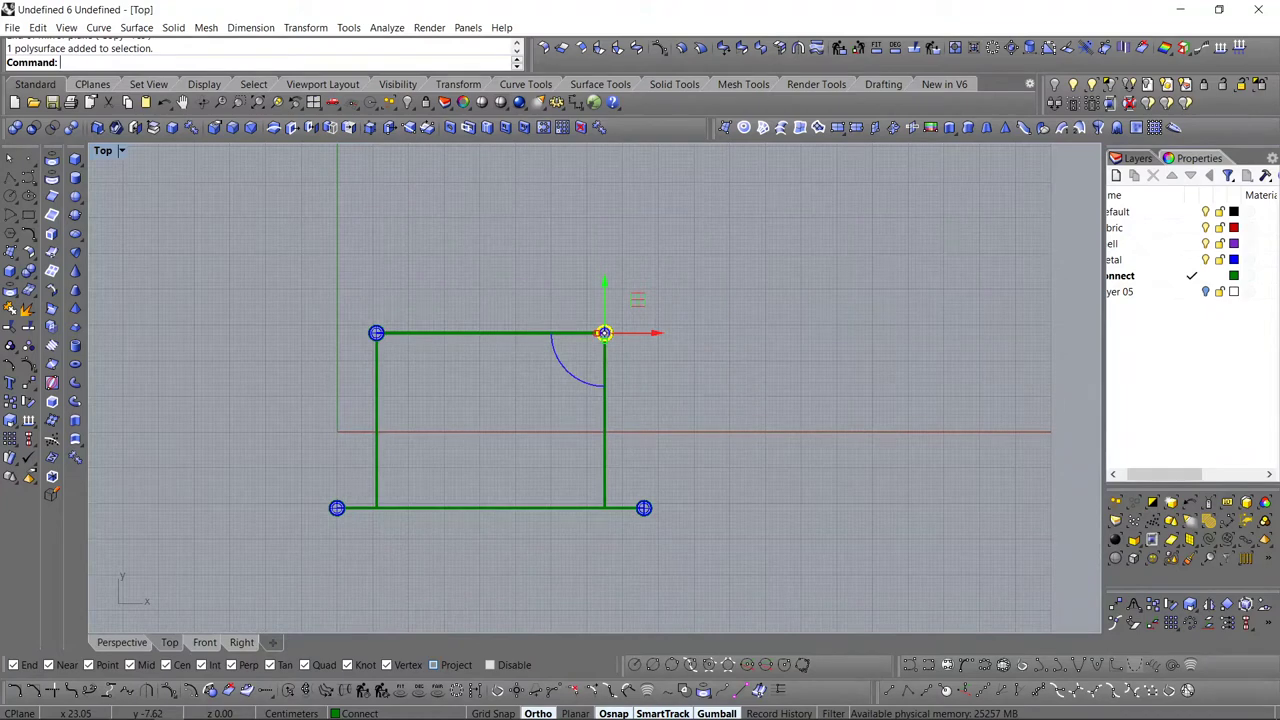
pyautogui.write('mirror')
pyautogui.press('Return')
pyautogui.click(490, 333)
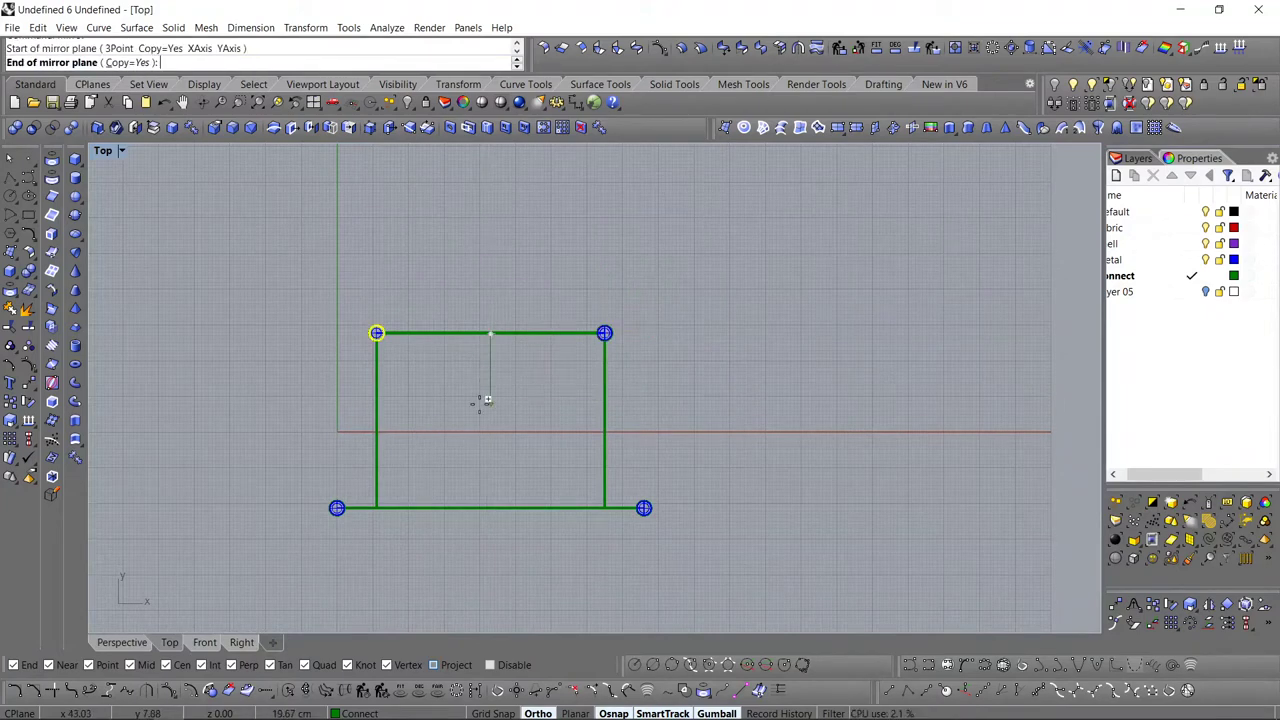
pyautogui.click(482, 400)
pyautogui.click(122, 643)
pyautogui.moveTo(310, 515); pyautogui.dragTo(263, 479, button='right')
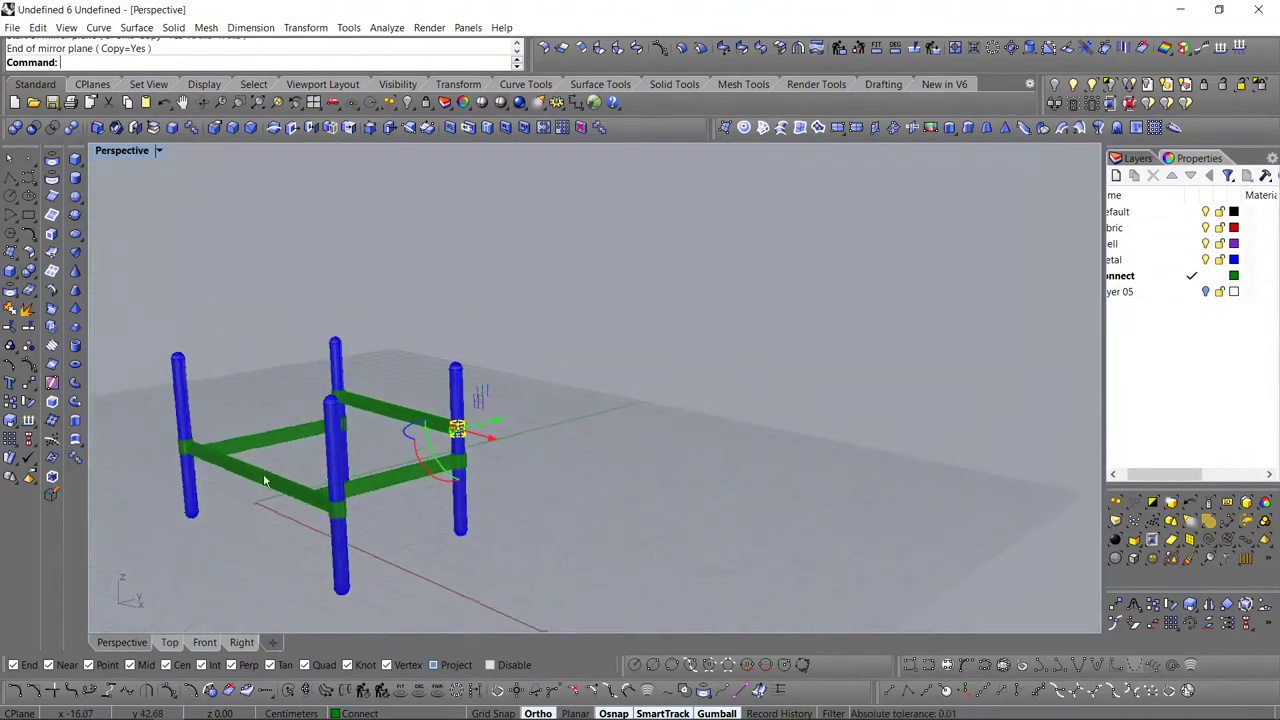
pyautogui.click(598, 481)
# - Unhide the rest of the chair and set the perspective view to the Rendered display mode
pyautogui.moveTo(437, 461); pyautogui.dragTo(381, 484, button='right')
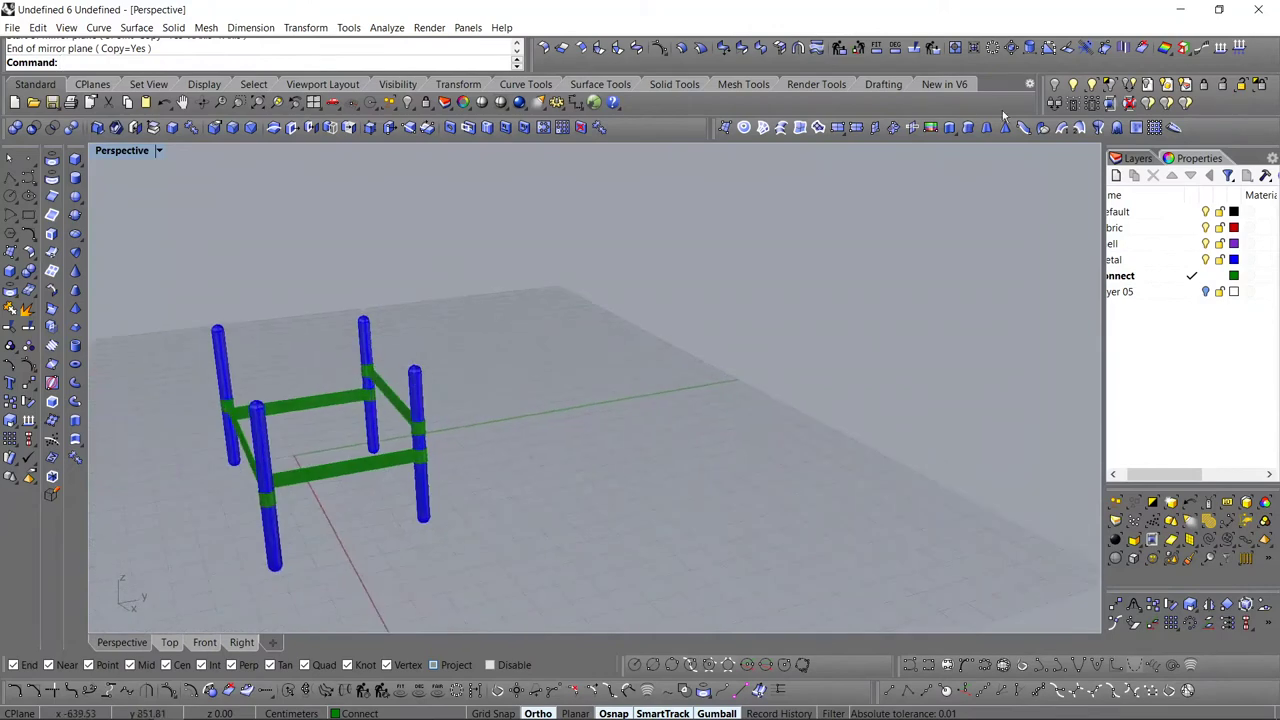
pyautogui.click(1091, 84)
pyautogui.moveTo(563, 357); pyautogui.dragTo(430, 330, button='right')
pyautogui.click(158, 150)
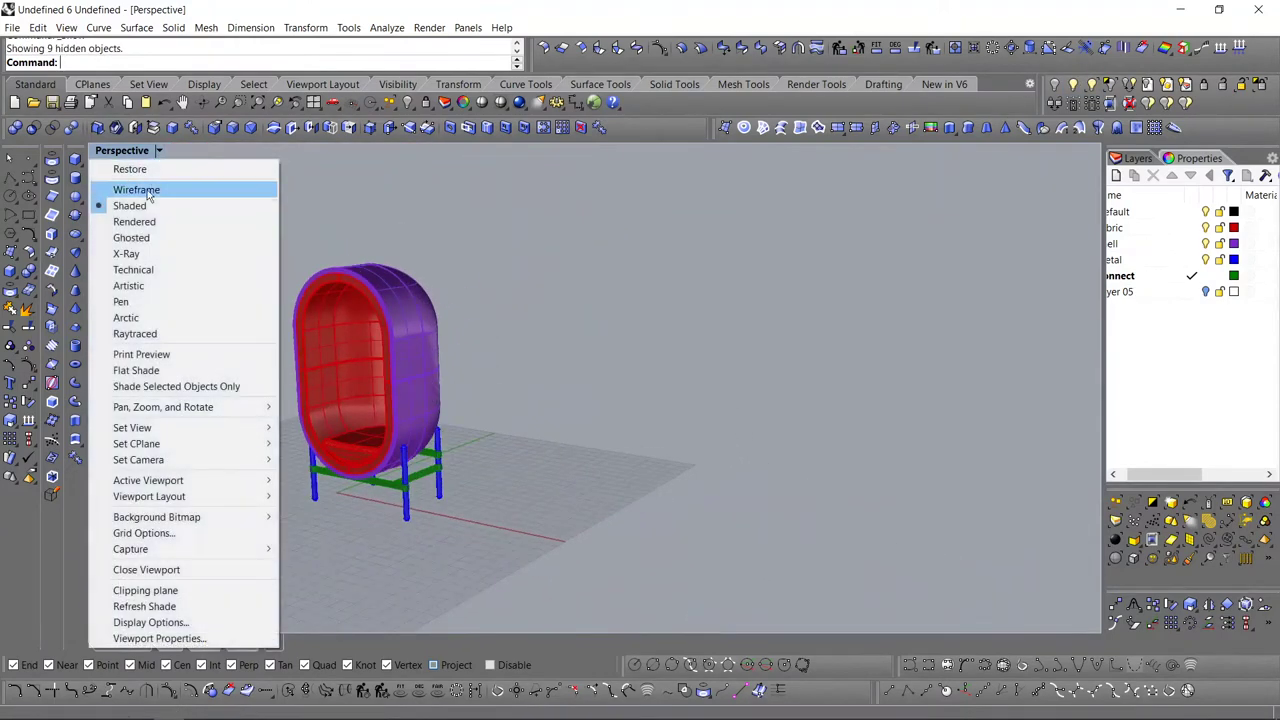
pyautogui.click(134, 221)
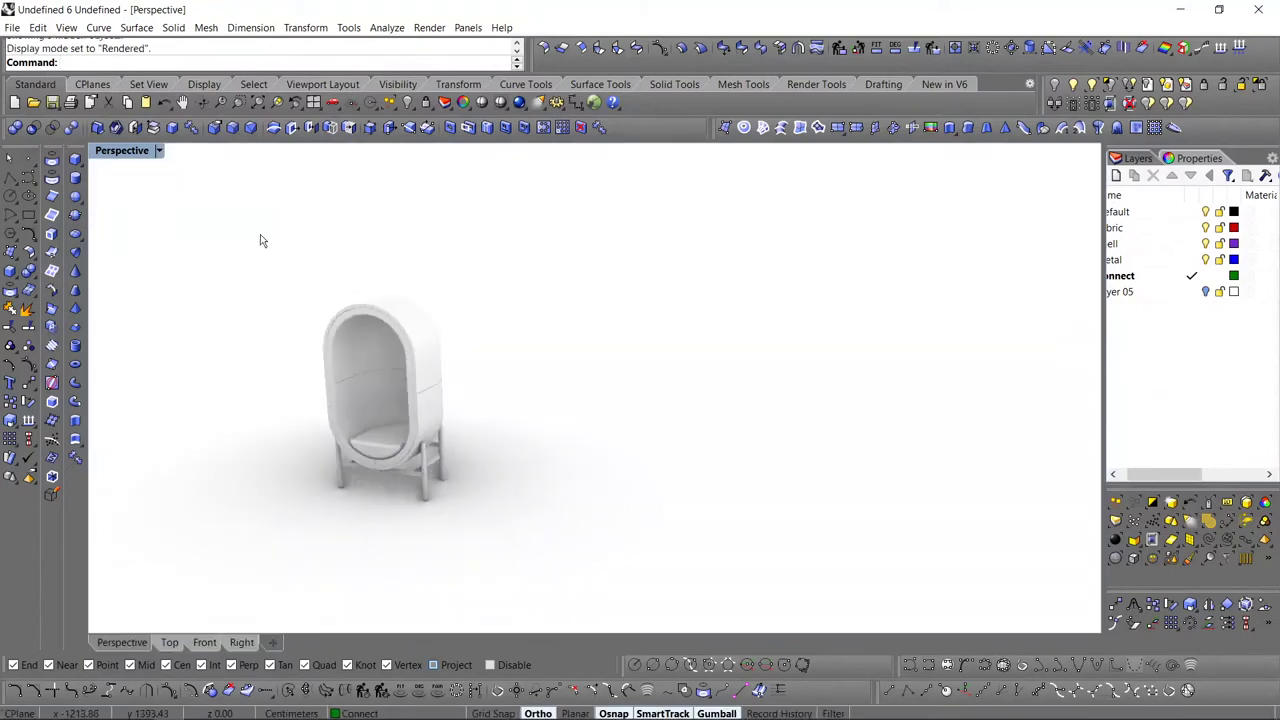
# - Hide all parts of the finished chair and turn on Layer 05 with the spare capsule body
pyautogui.moveTo(260, 240); pyautogui.dragTo(494, 532)
pyautogui.click(1055, 86)
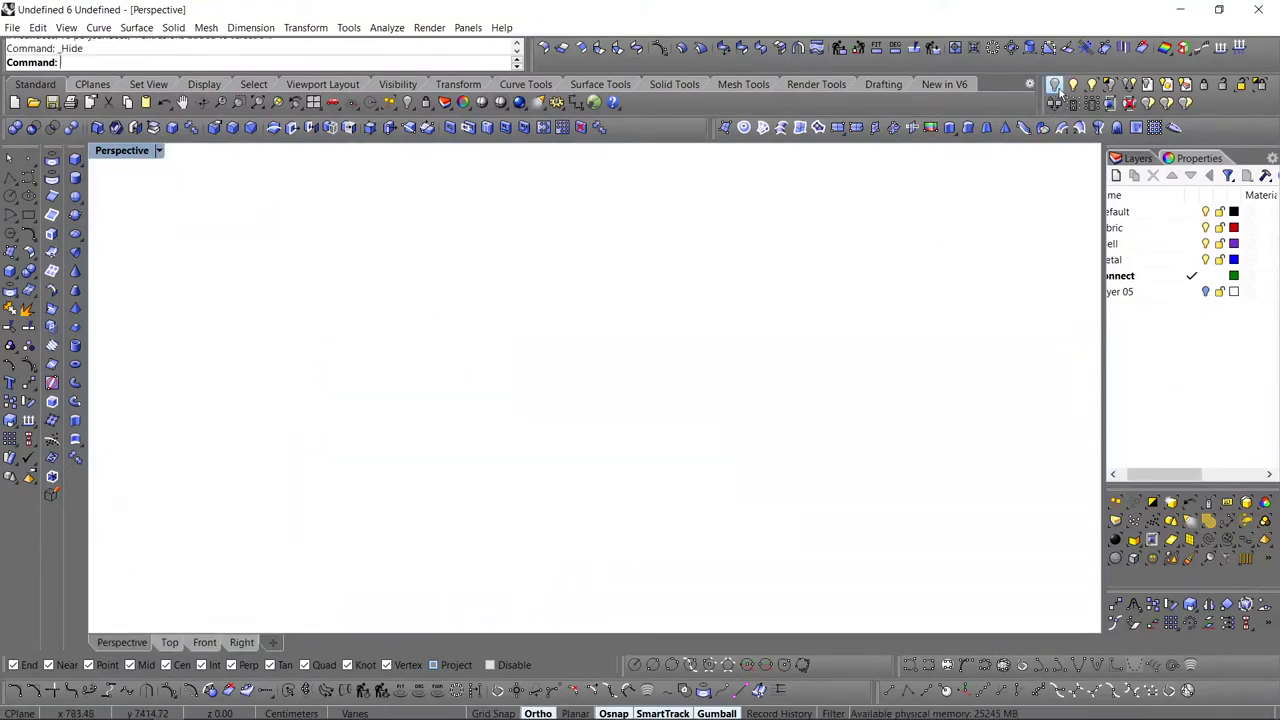
pyautogui.click(1207, 292)
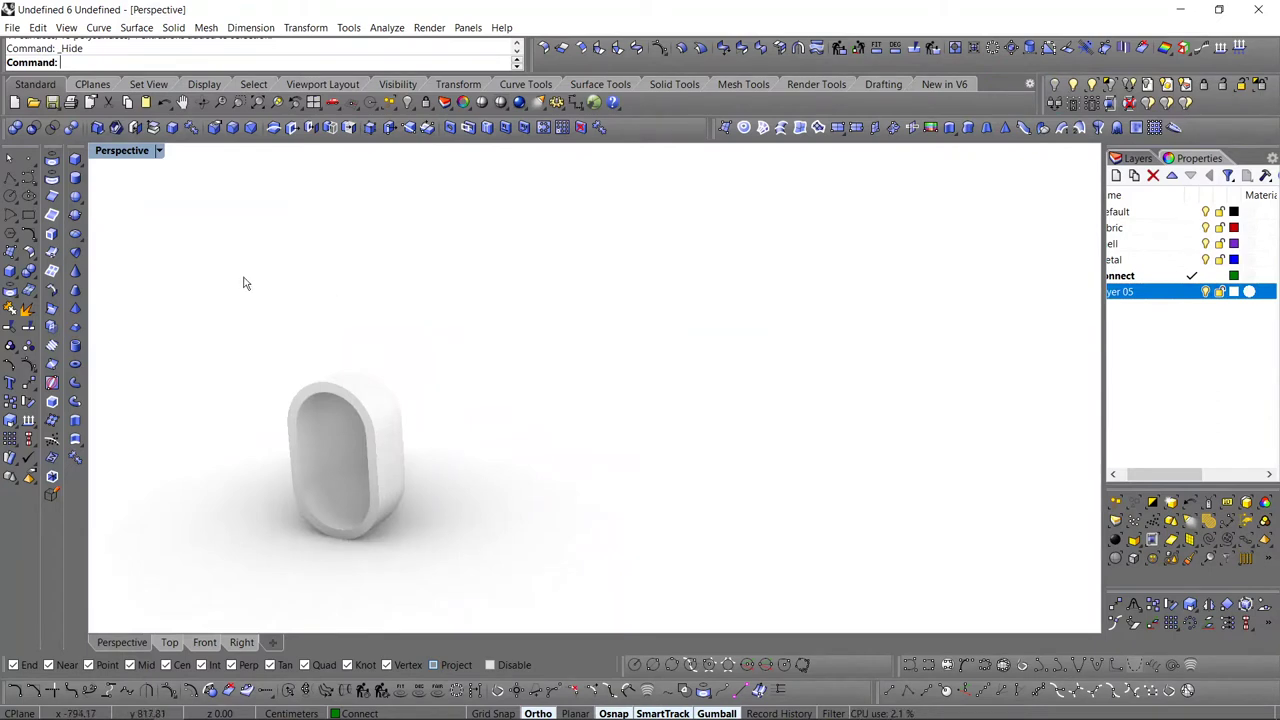
# - Move the Layer 05 capsule along positive X, clear of the chair, and unhide the chair parts
pyautogui.moveTo(246, 280); pyautogui.dragTo(449, 583)
pyautogui.moveTo(410, 457); pyautogui.dragTo(668, 491)
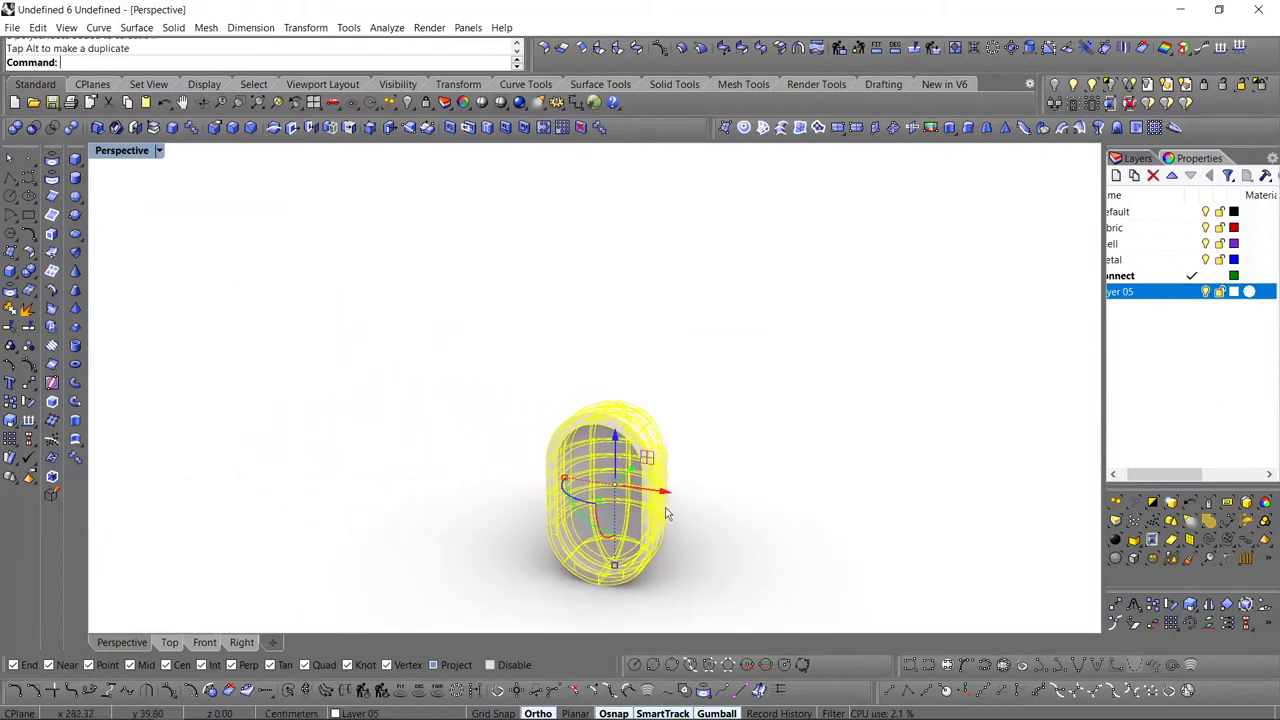
pyautogui.click(1073, 86)
pyautogui.click(309, 546)
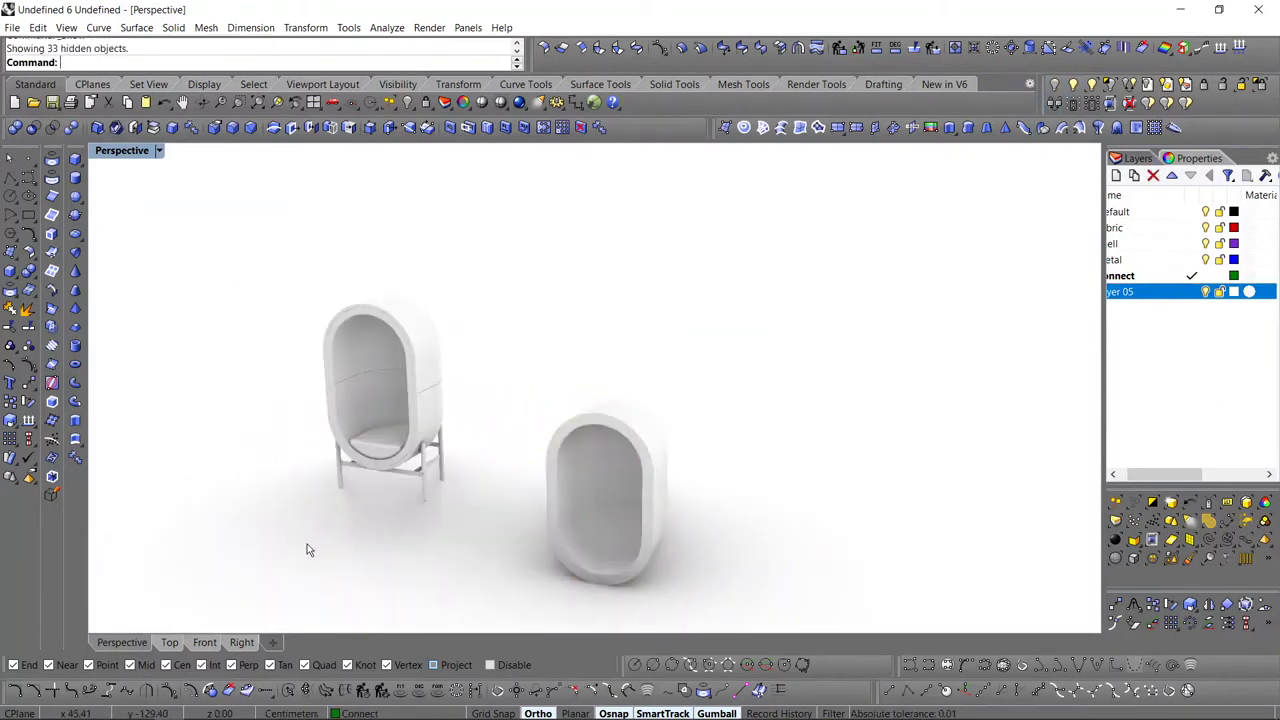
# - Separate the spare capsule's two halves in the front view by moving the positive-X half outward along X
pyautogui.moveTo(309, 546); pyautogui.dragTo(573, 412, button='right')
pyautogui.scroll(5, 573, 412)
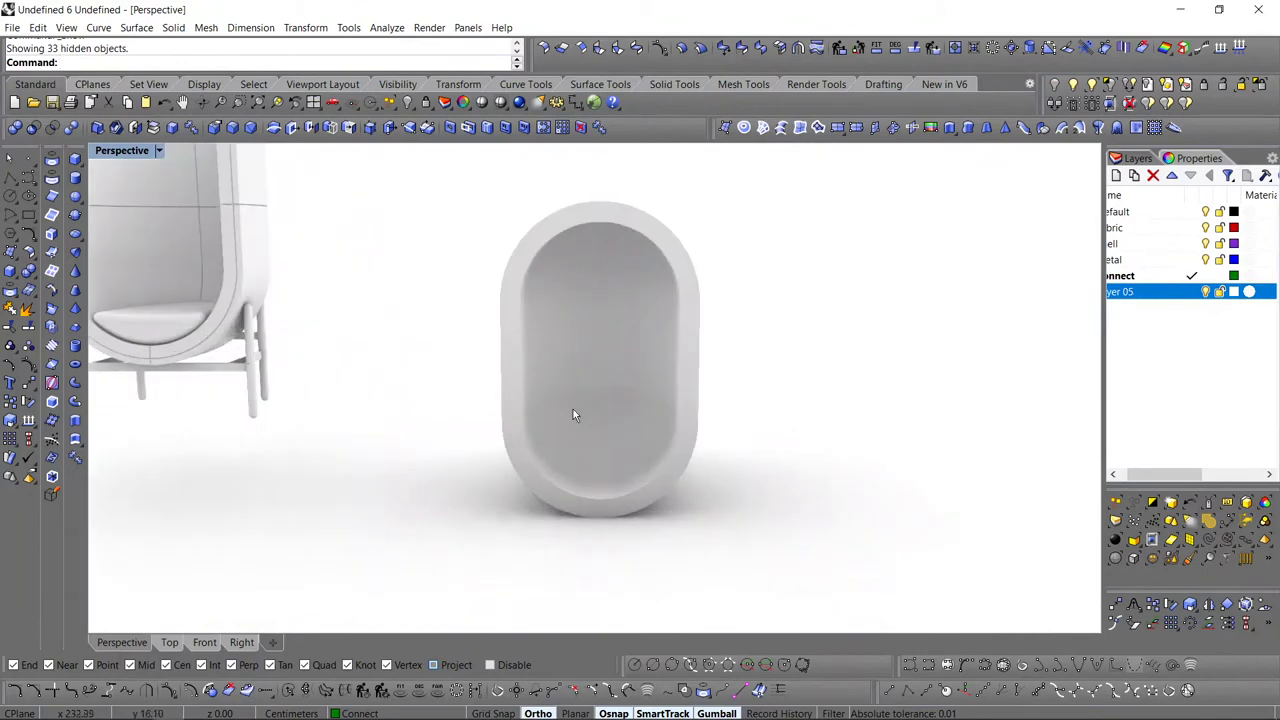
pyautogui.click(241, 642)
pyautogui.scroll(-10, 339, 497)
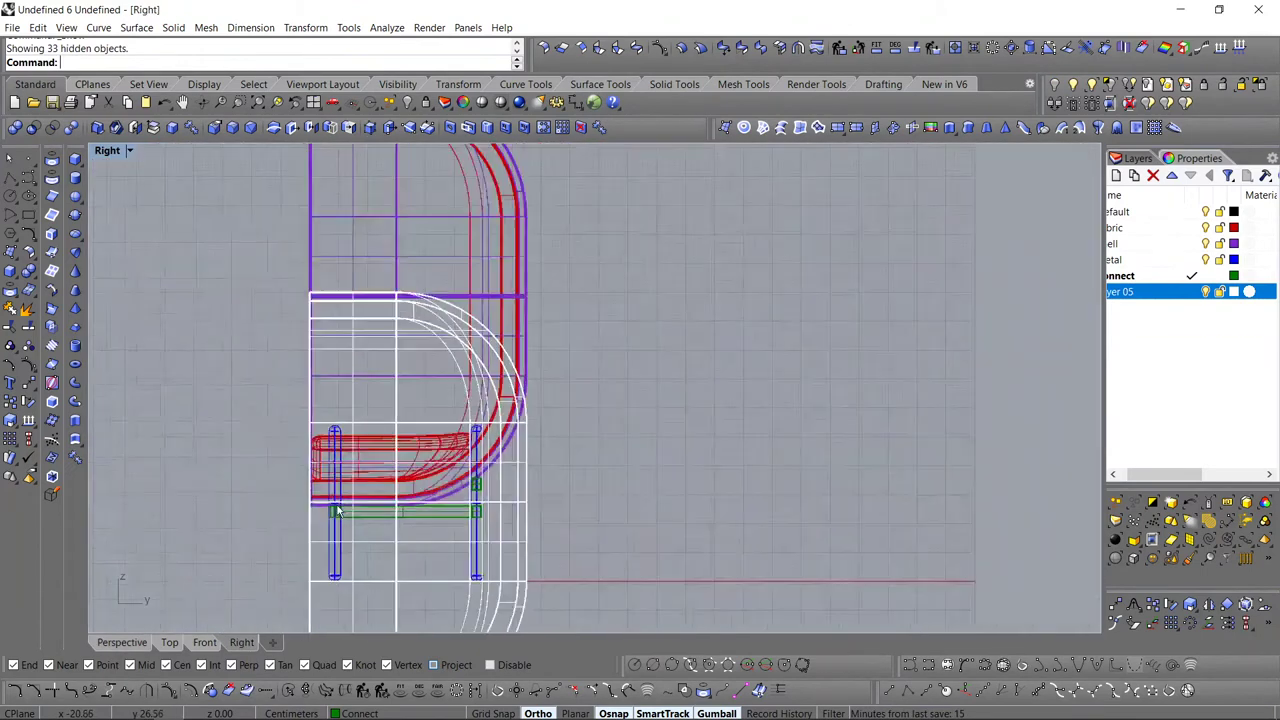
pyautogui.click(208, 642)
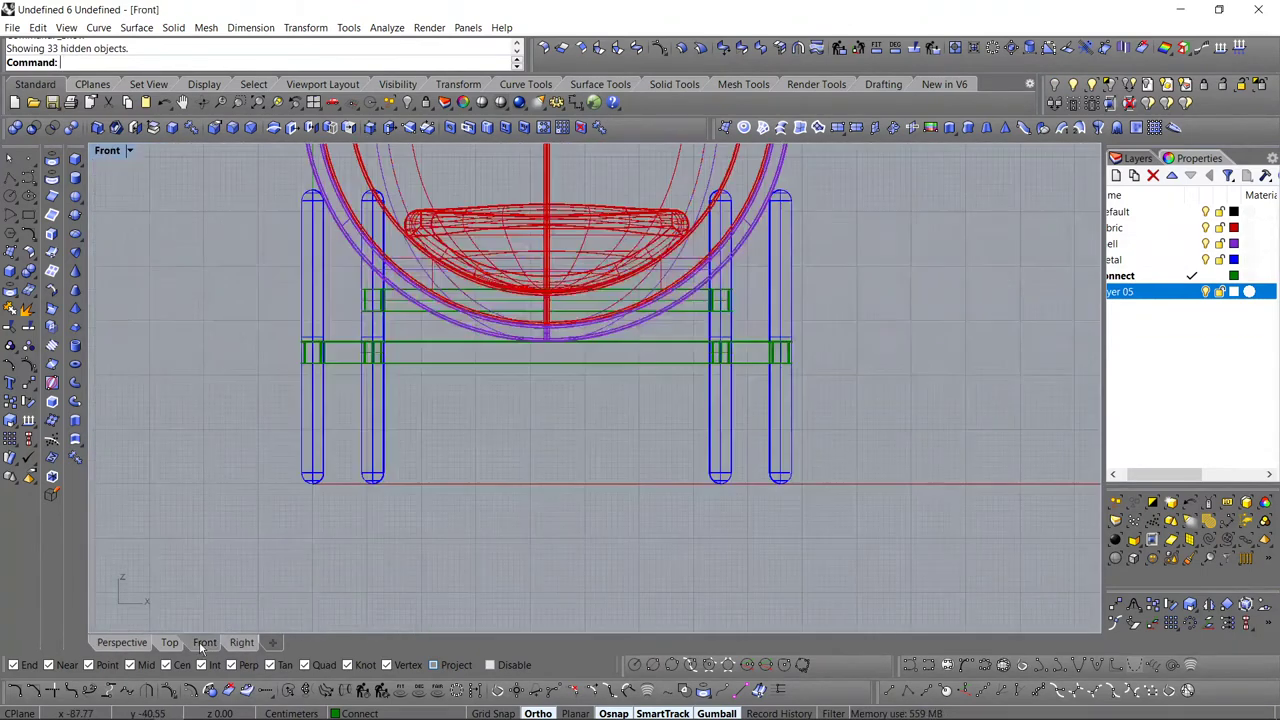
pyautogui.scroll(-8, 495, 474)
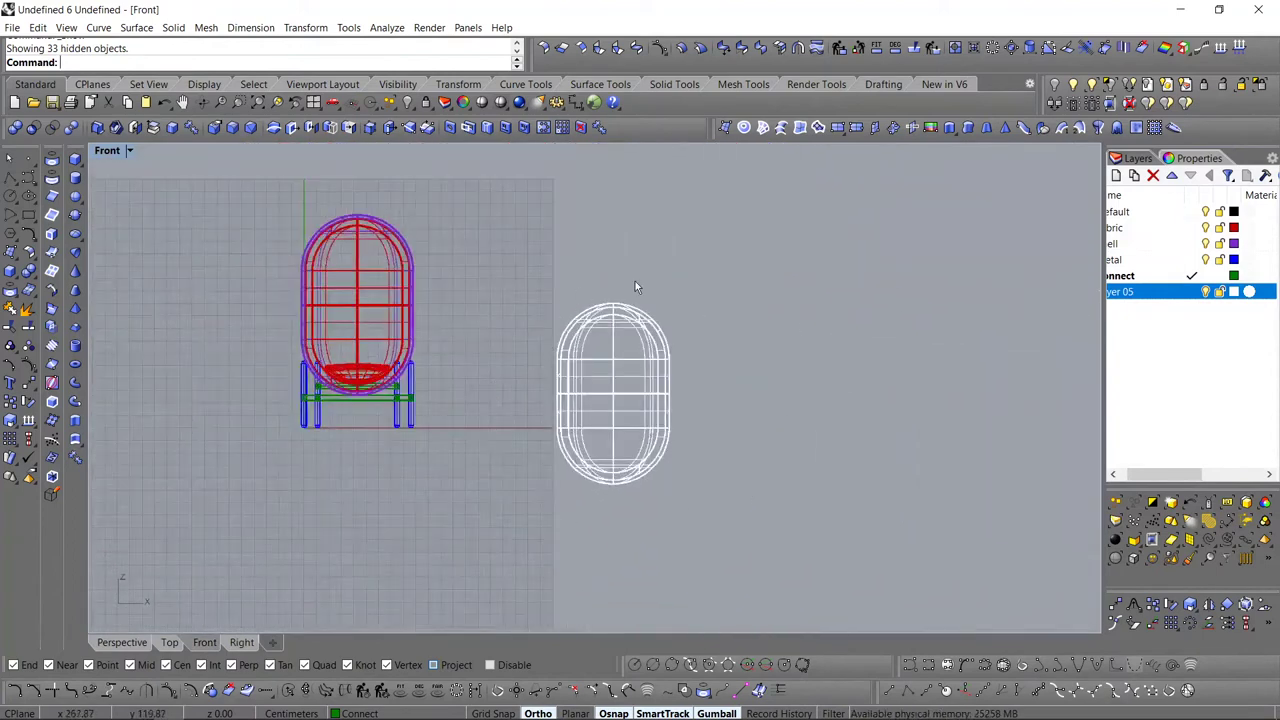
pyautogui.moveTo(585, 266); pyautogui.dragTo(524, 530)
pyautogui.moveTo(705, 258); pyautogui.dragTo(652, 498)
pyautogui.moveTo(686, 394); pyautogui.dragTo(790, 397)
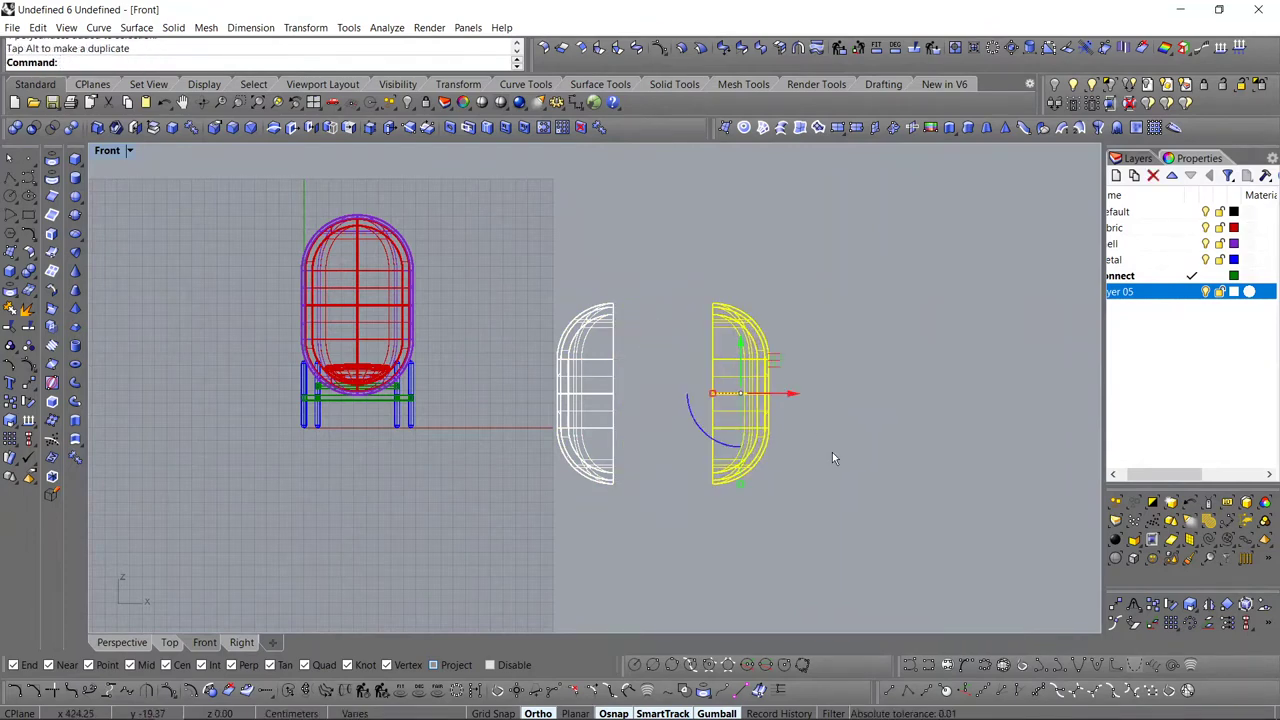
# - Offset the cut faces of the negative-X half as a solid toward the other half, bridging the gap into a wider body
pyautogui.press('Escape')
pyautogui.scroll(2, 607, 341)
pyautogui.moveTo(605, 262); pyautogui.dragTo(676, 580)
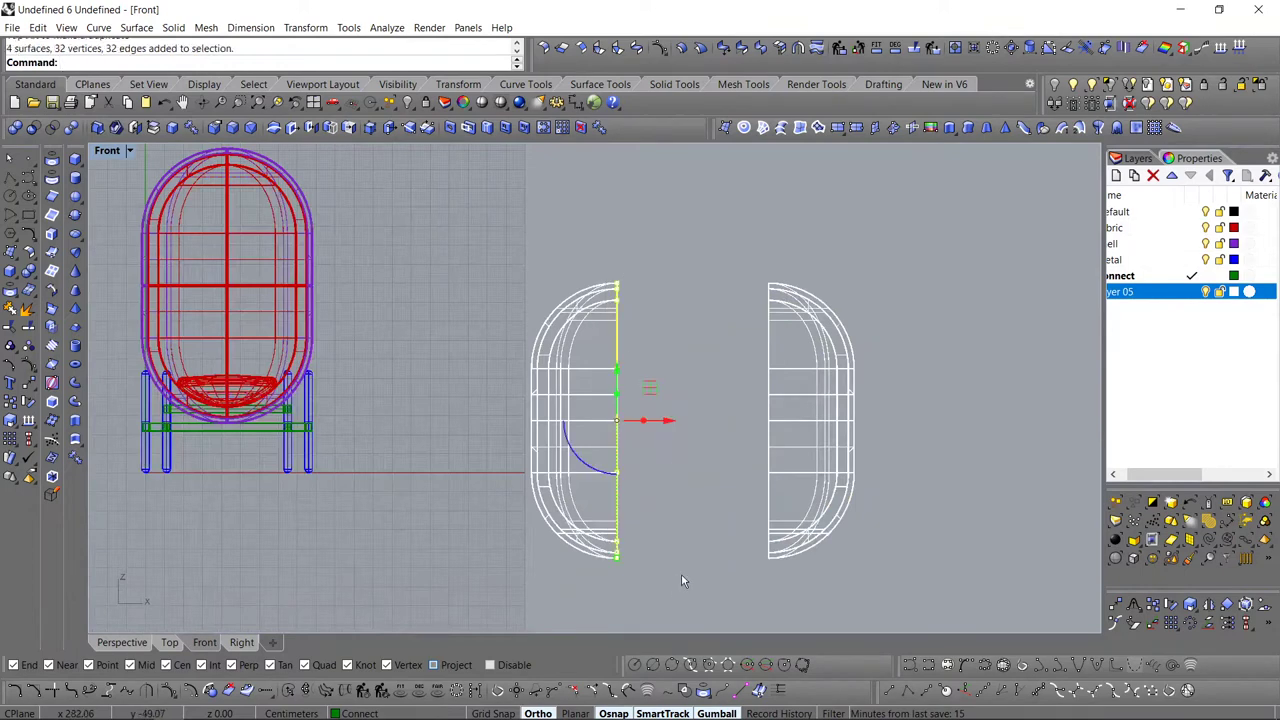
pyautogui.click(681, 49)
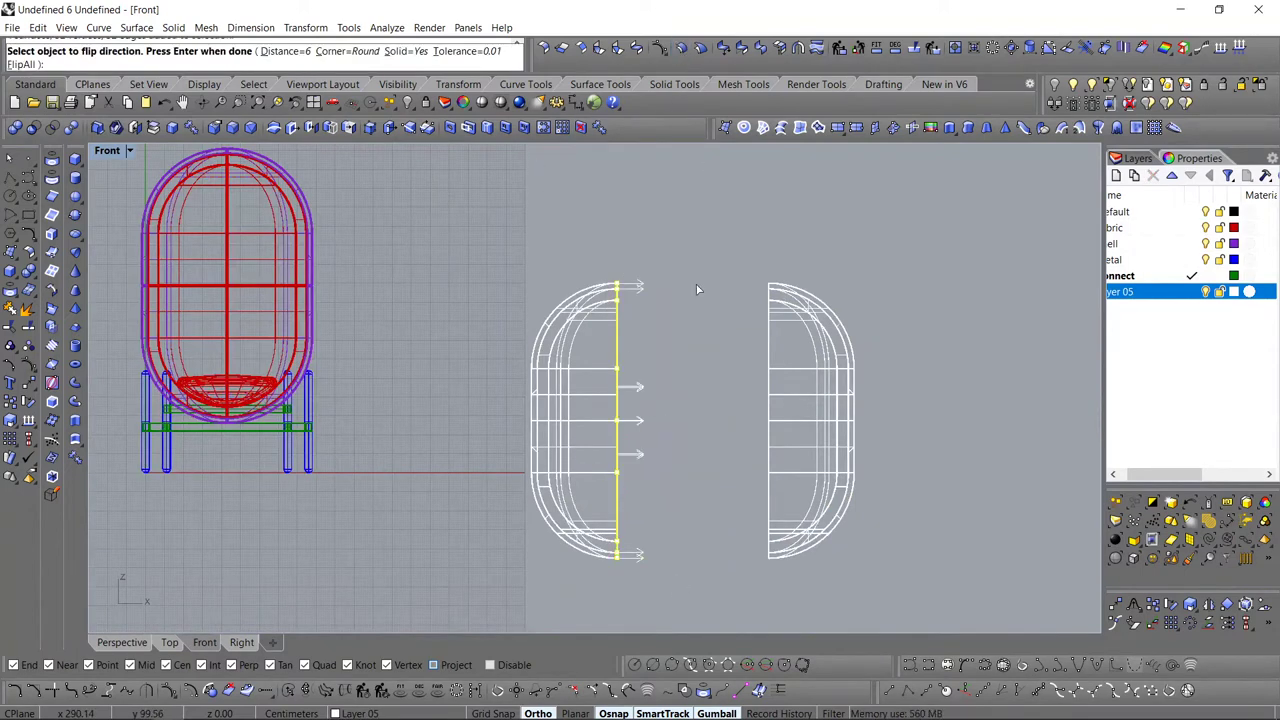
pyautogui.press('Return')
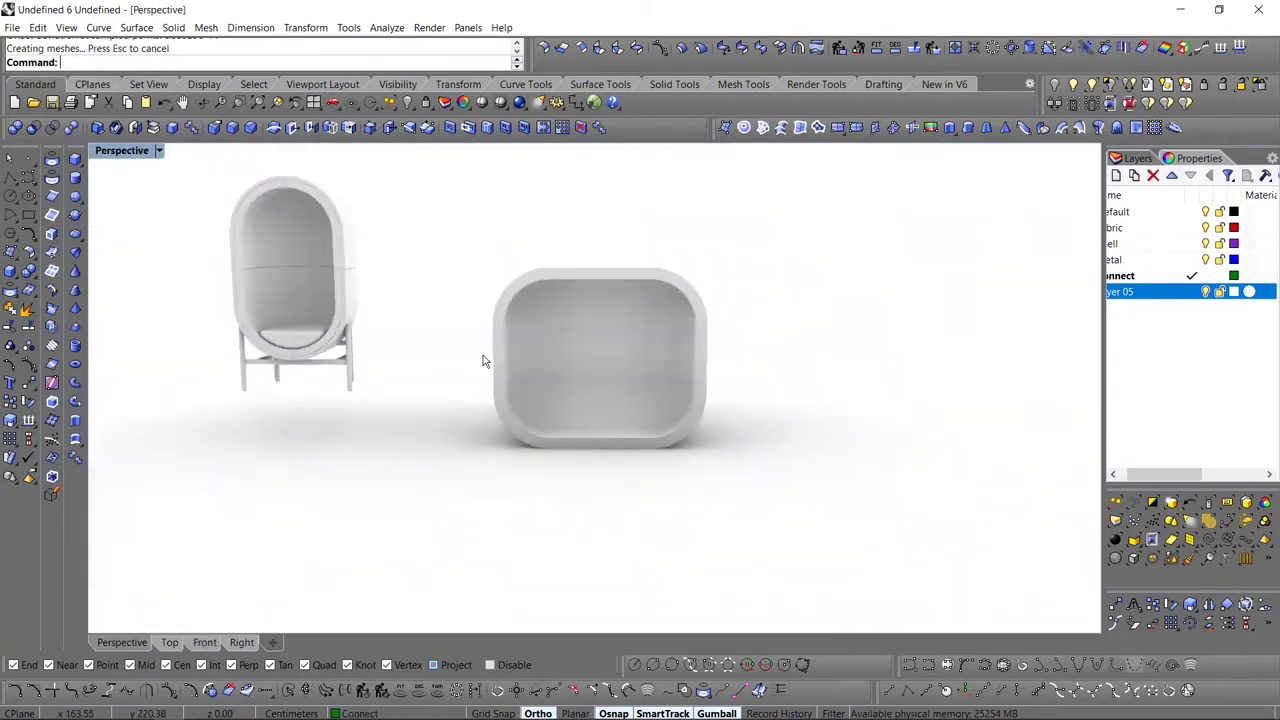
pyautogui.scroll(5, 459, 373)
pyautogui.moveTo(424, 364); pyautogui.dragTo(514, 338, button='right')
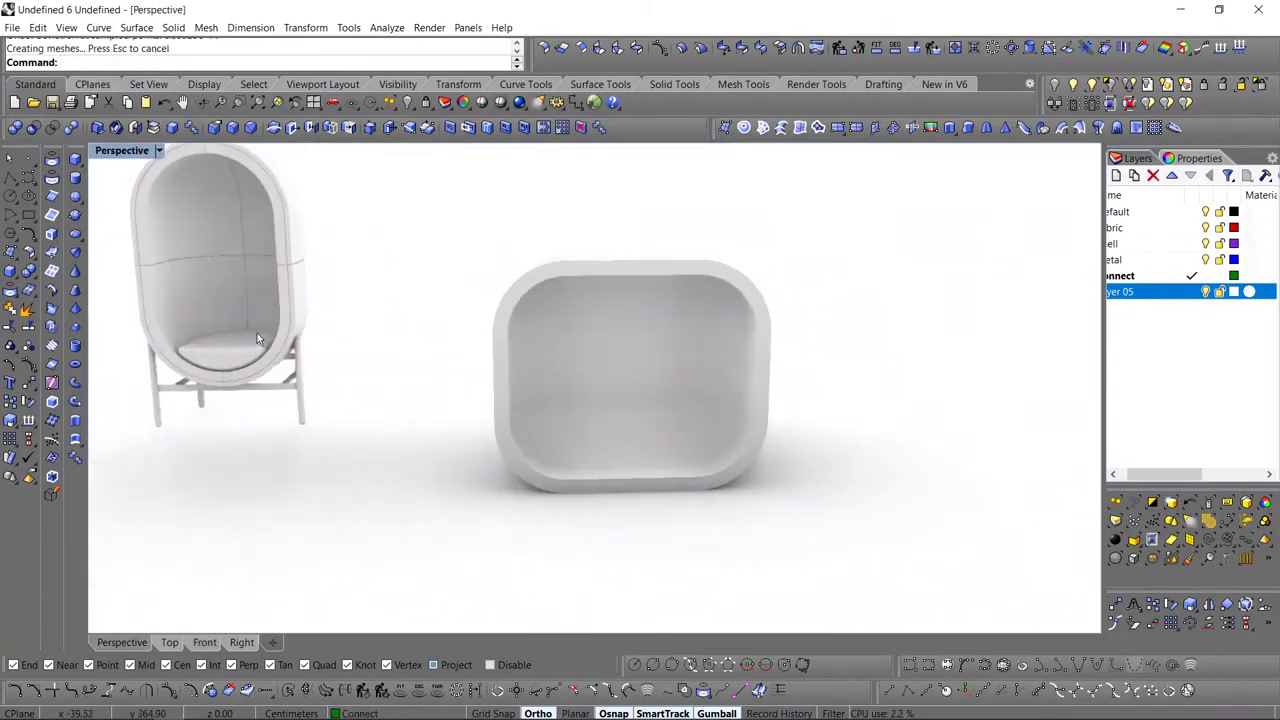
# - Set the perspective viewport to Shaded display to tell the wide body's pieces apart by layer colour
pyautogui.click(158, 151)
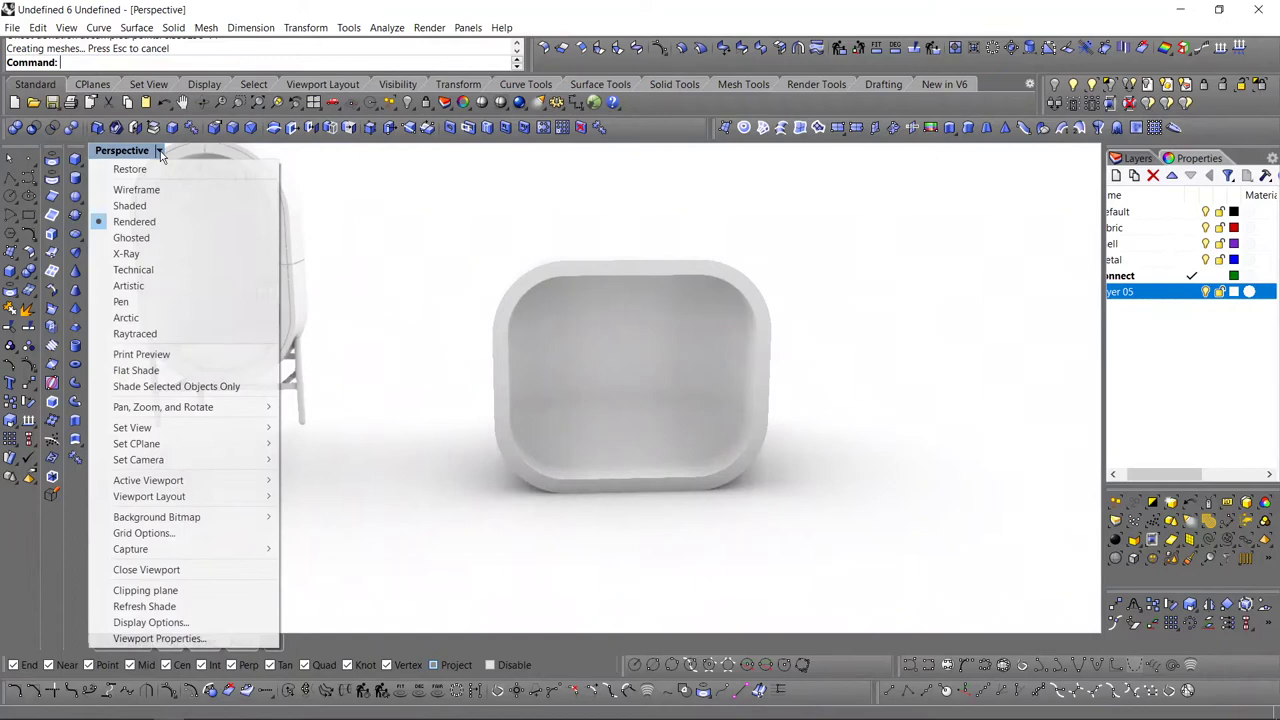
pyautogui.click(125, 207)
pyautogui.scroll(3, 609, 369)
pyautogui.moveTo(643, 357)
pyautogui.mouseDown(button='right')
pyautogui.moveTo(609, 369)
pyautogui.moveTo(629, 365)
pyautogui.mouseUp(button='right')
pyautogui.click(660, 370)
pyautogui.click(868, 388)
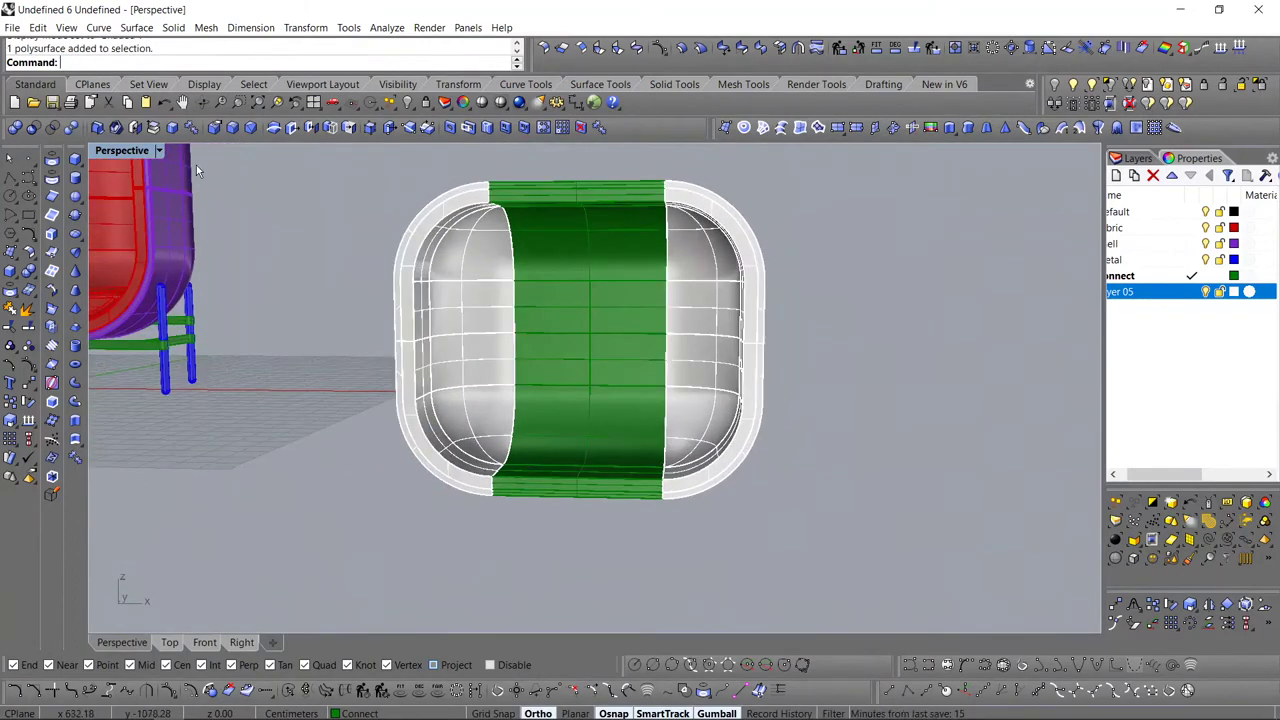
pyautogui.scroll(-3, 462, 310)
pyautogui.moveTo(397, 207); pyautogui.dragTo(717, 486)
pyautogui.click(837, 435)
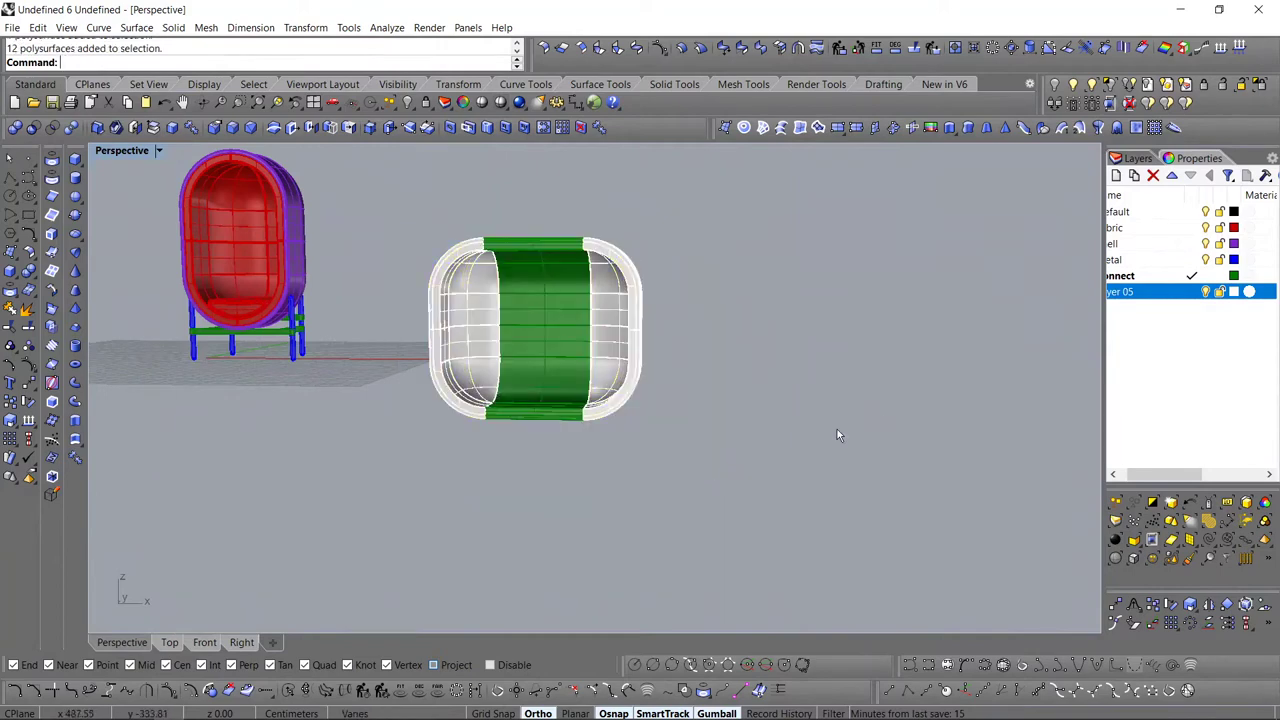
# - Select the six inner lining pieces of the wide body and change them to the Fabric layer
pyautogui.moveTo(1140, 474); pyautogui.dragTo(1115, 474)
pyautogui.scroll(5, 562, 355)
pyautogui.moveTo(530, 362); pyautogui.dragTo(450, 418, button='right')
pyautogui.click(447, 421)
pyautogui.keyDown('shift'); pyautogui.click(412, 283); pyautogui.keyUp('shift')
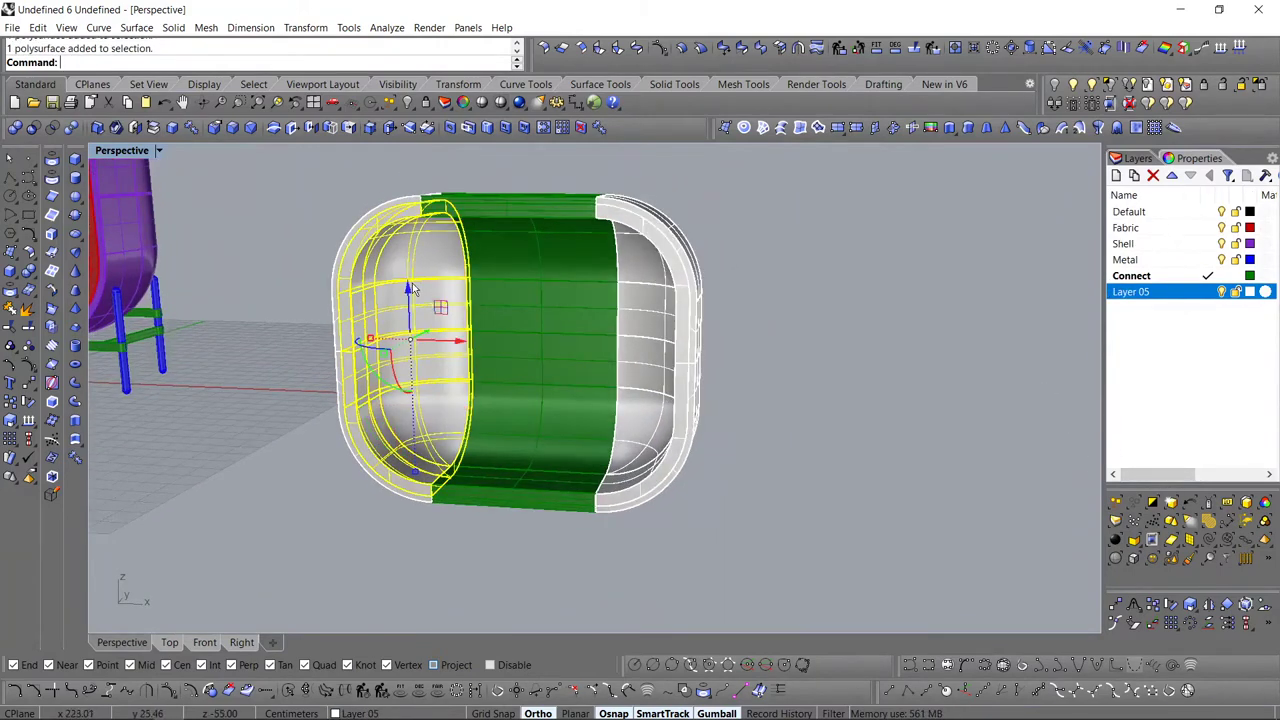
pyautogui.keyDown('shift'); pyautogui.click(527, 293); pyautogui.keyUp('shift')
pyautogui.keyDown('shift'); pyautogui.click(534, 378); pyautogui.keyUp('shift')
pyautogui.keyDown('shift'); pyautogui.click(630, 412); pyautogui.keyUp('shift')
pyautogui.keyDown('shift'); pyautogui.click(645, 314); pyautogui.keyUp('shift')
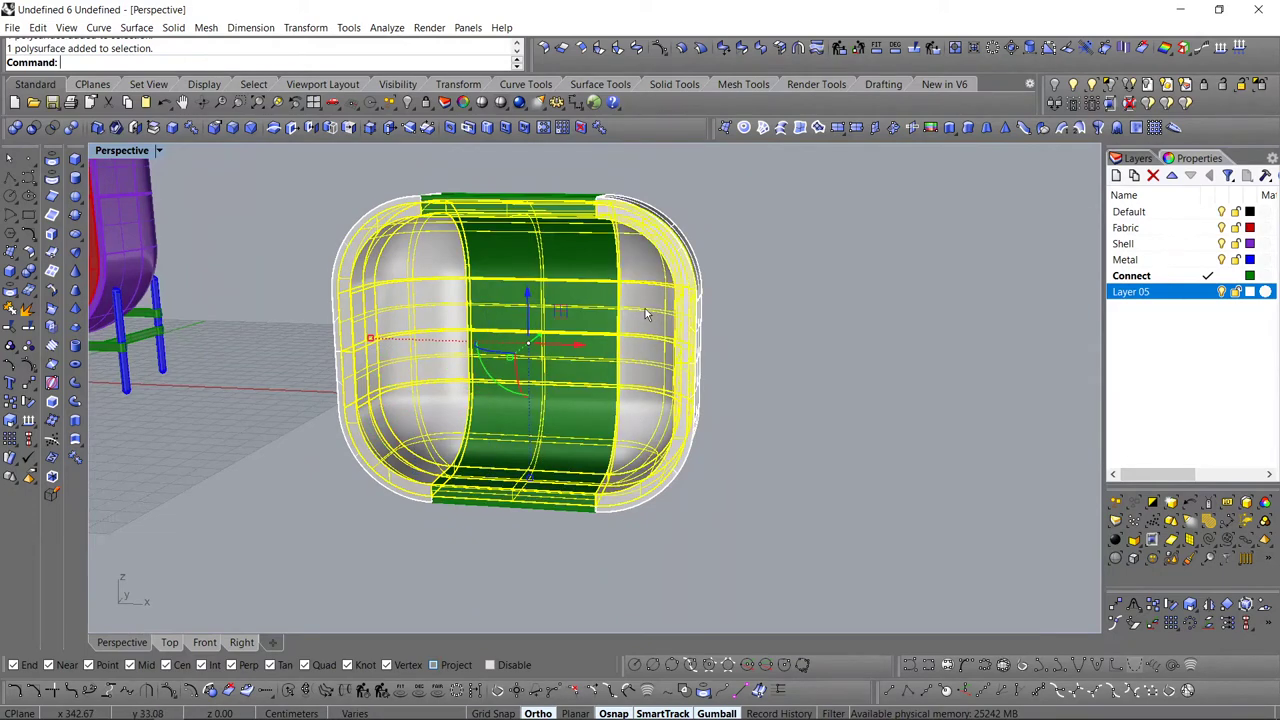
pyautogui.rightClick(1145, 233)
pyautogui.click(1180, 478)
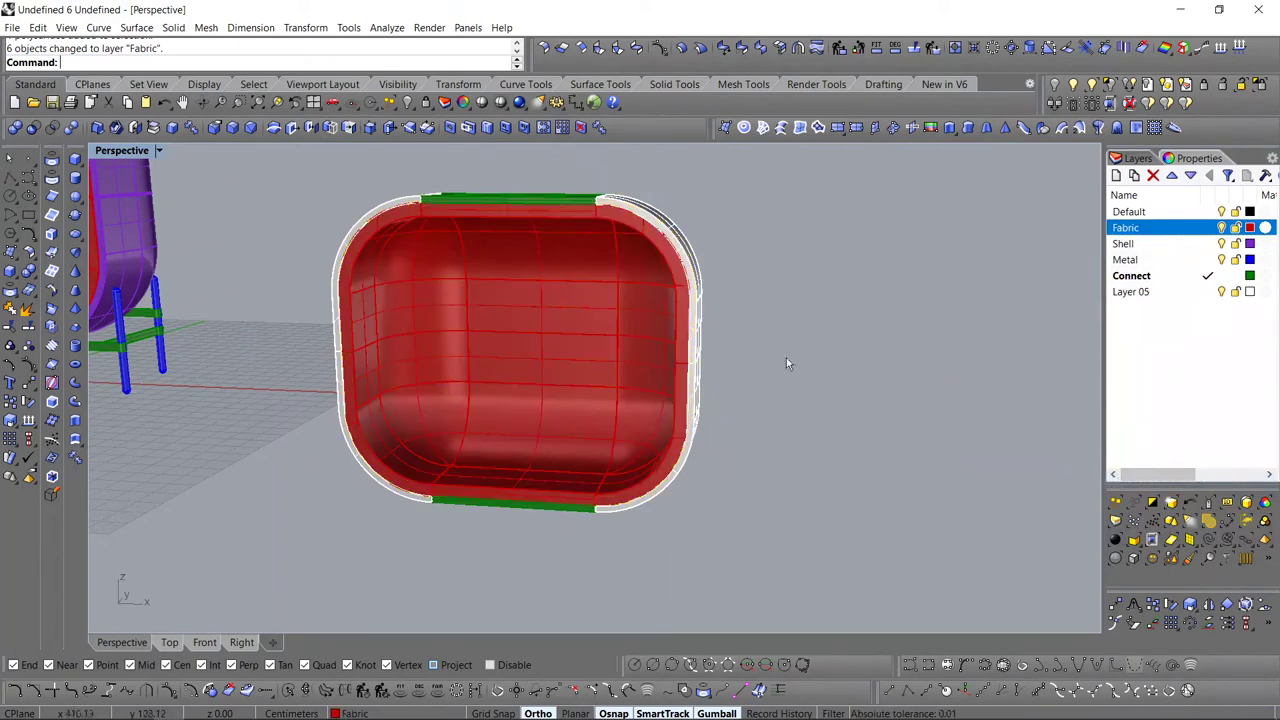
# - Select all objects on the Fabric layer and isolate them from the rest of the model
pyautogui.rightClick(1125, 228)
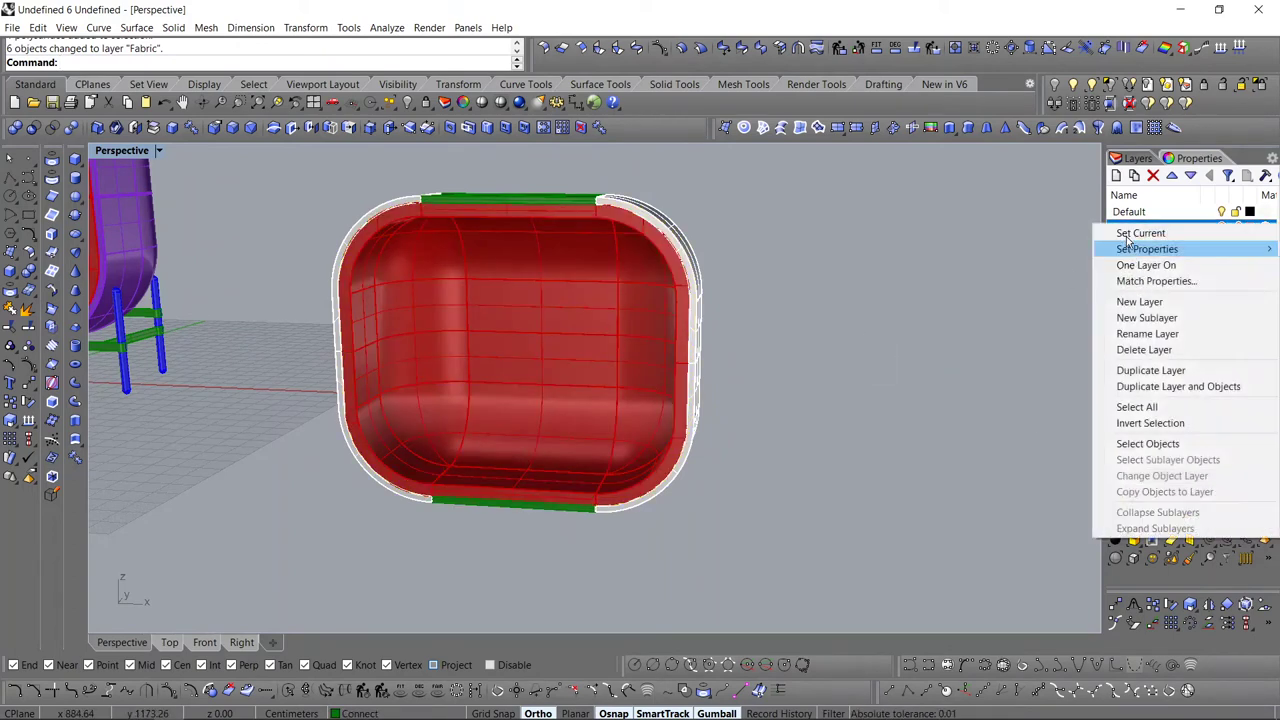
pyautogui.click(1140, 443)
pyautogui.click(1098, 88)
pyautogui.click(829, 291)
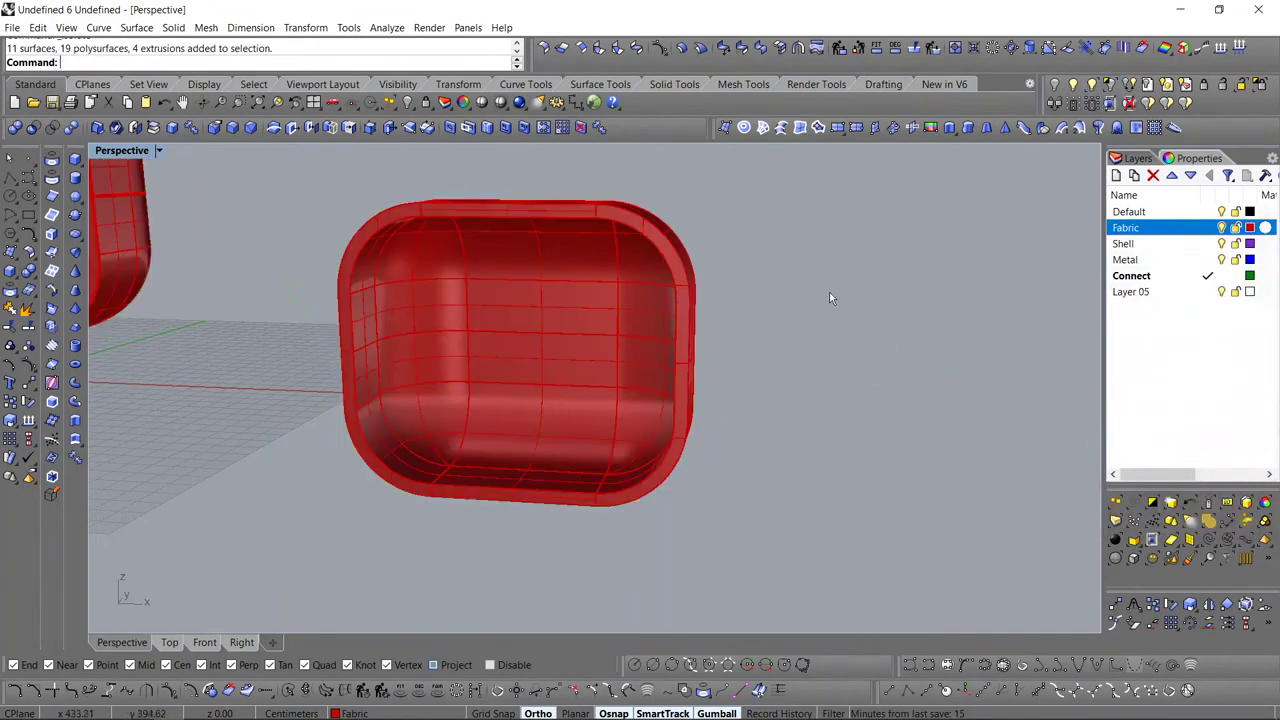
# - Fillet all edges of the wide body's fabric pieces with a 0.5 cm radius
pyautogui.scroll(-3, 690, 318)
pyautogui.click(253, 131)
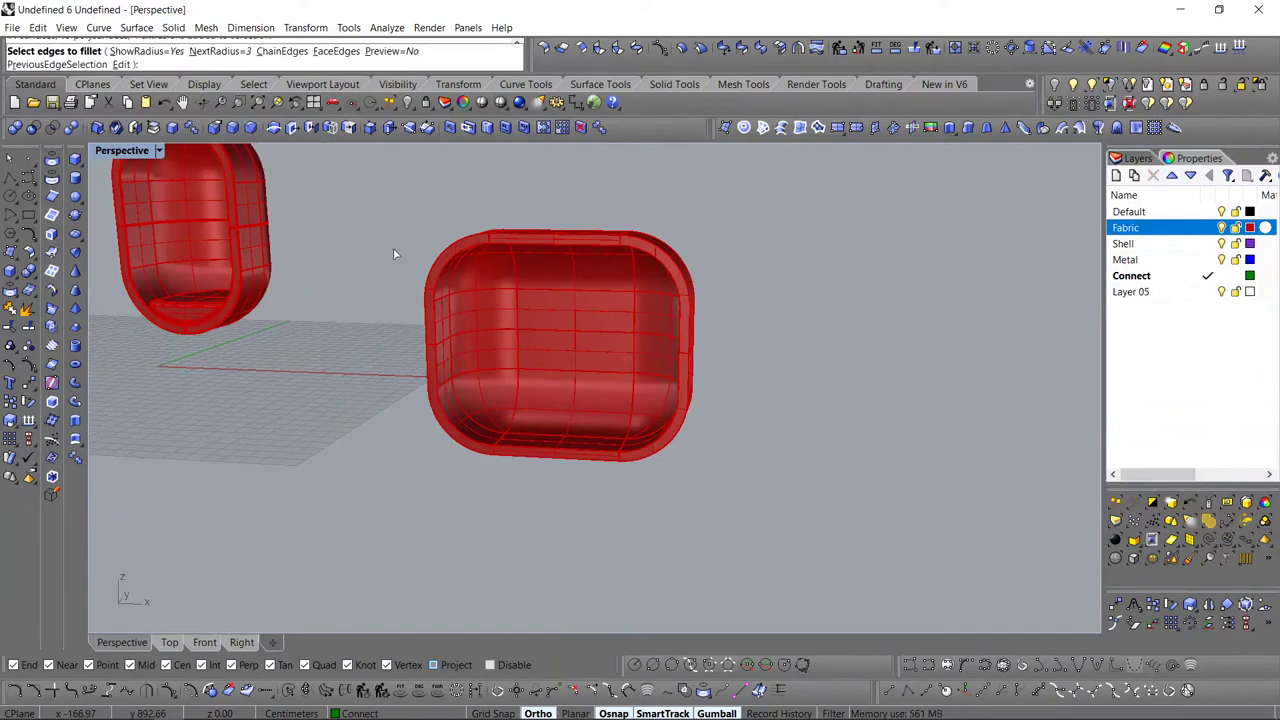
pyautogui.write('0.5')
pyautogui.press('Return')
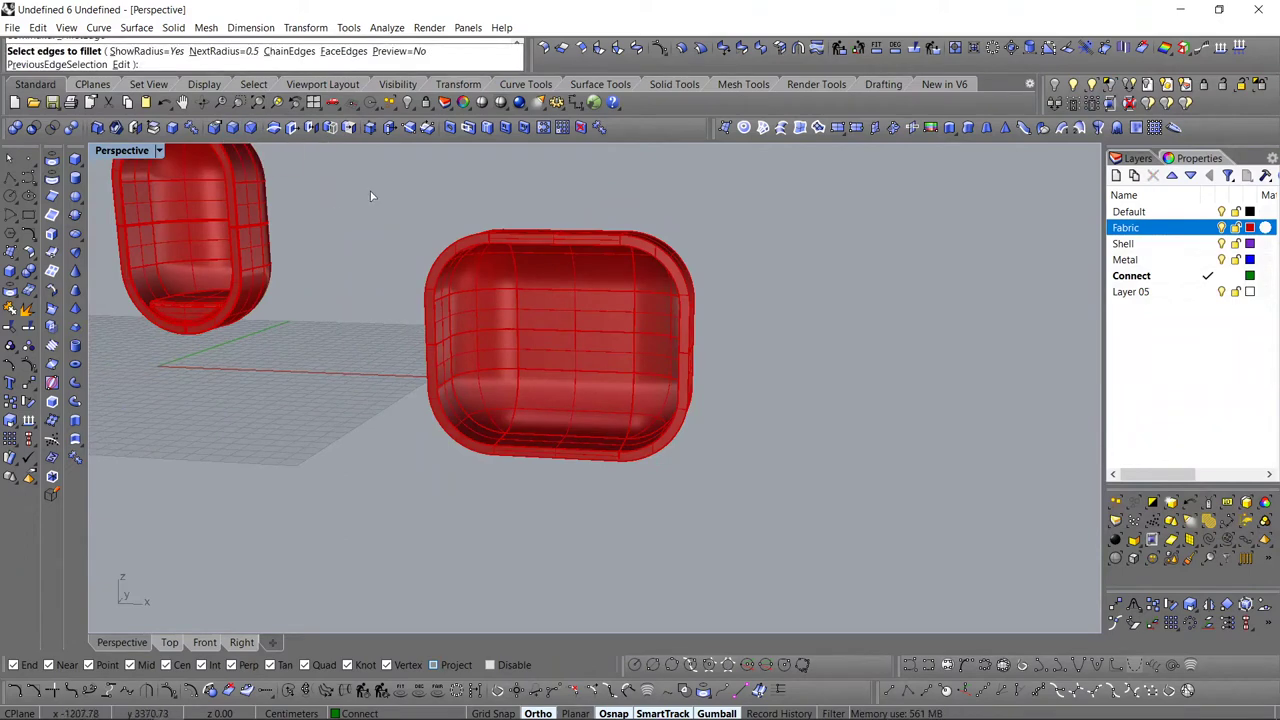
pyautogui.moveTo(370, 191); pyautogui.dragTo(722, 488)
pyautogui.press('Return')
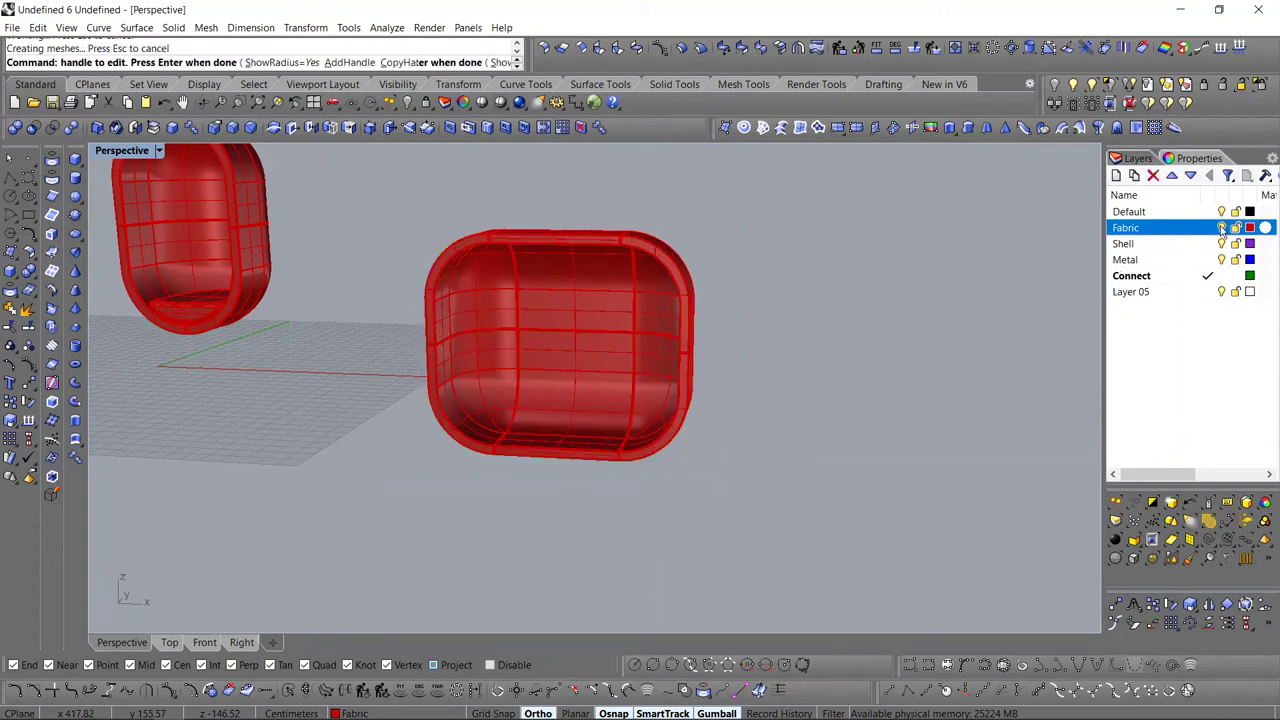
# - Turn off the Fabric layer and show the hidden objects again
pyautogui.click(1221, 228)
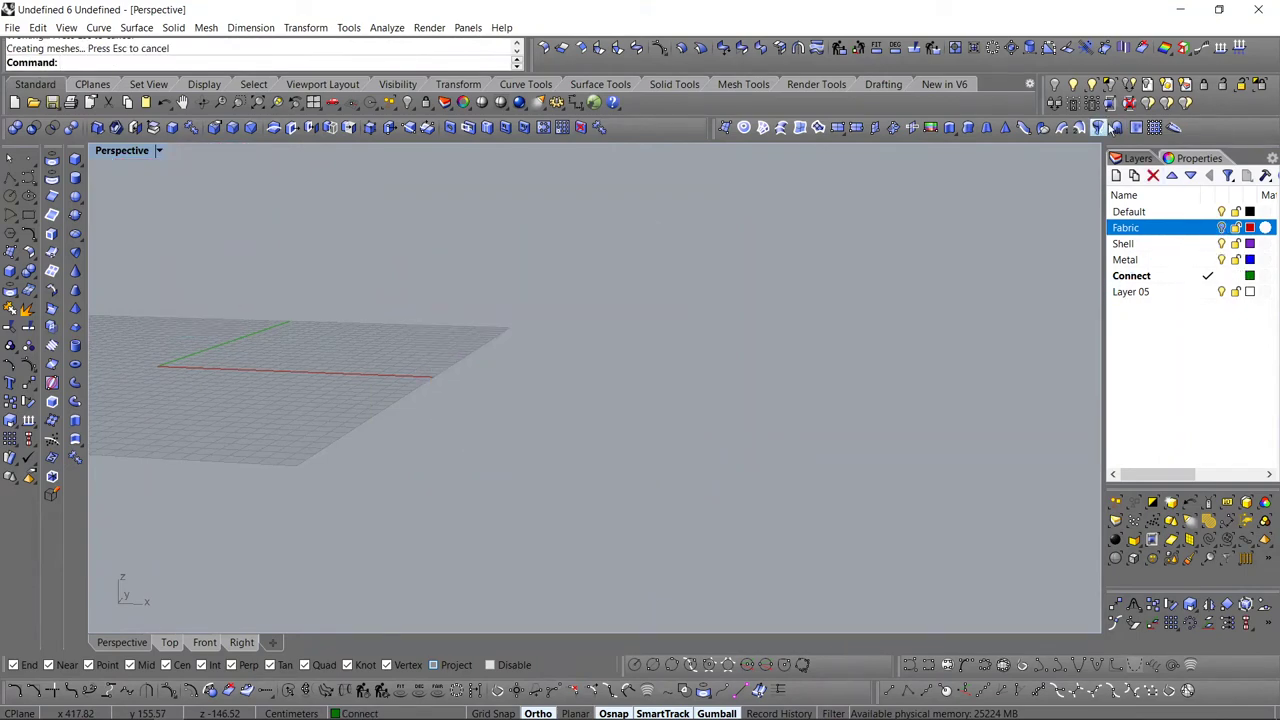
pyautogui.moveTo(609, 387); pyautogui.dragTo(597, 358, button='right')
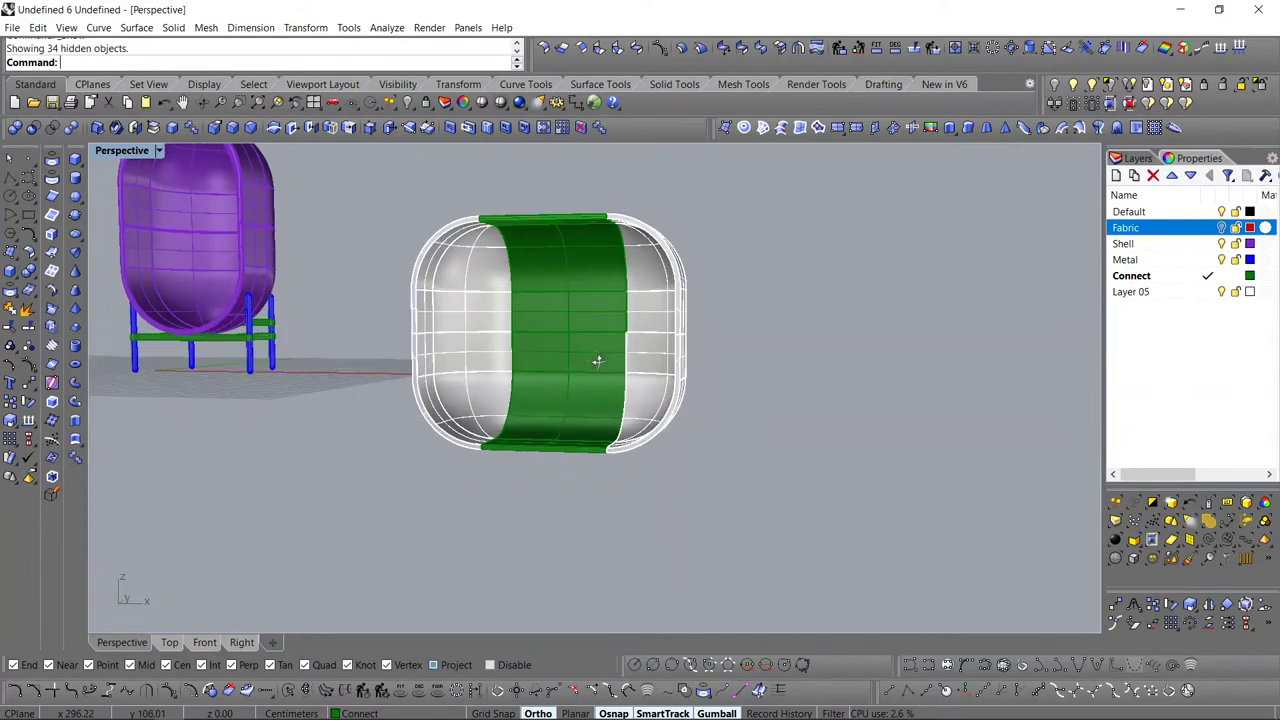
pyautogui.scroll(9, 580, 312)
pyautogui.scroll(-12, 630, 307)
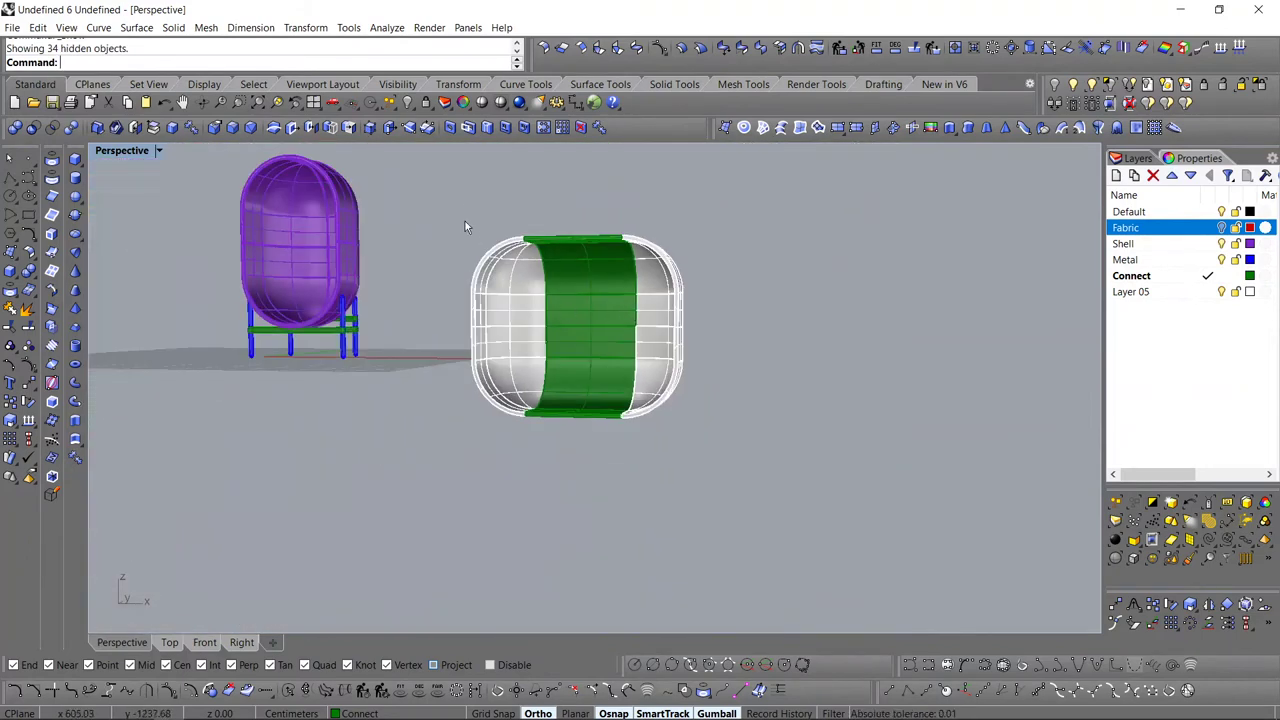
# - Select the remaining six outer pieces of the wide body and change them to the Shell layer
pyautogui.moveTo(449, 190); pyautogui.dragTo(712, 469)
pyautogui.rightClick(1125, 243)
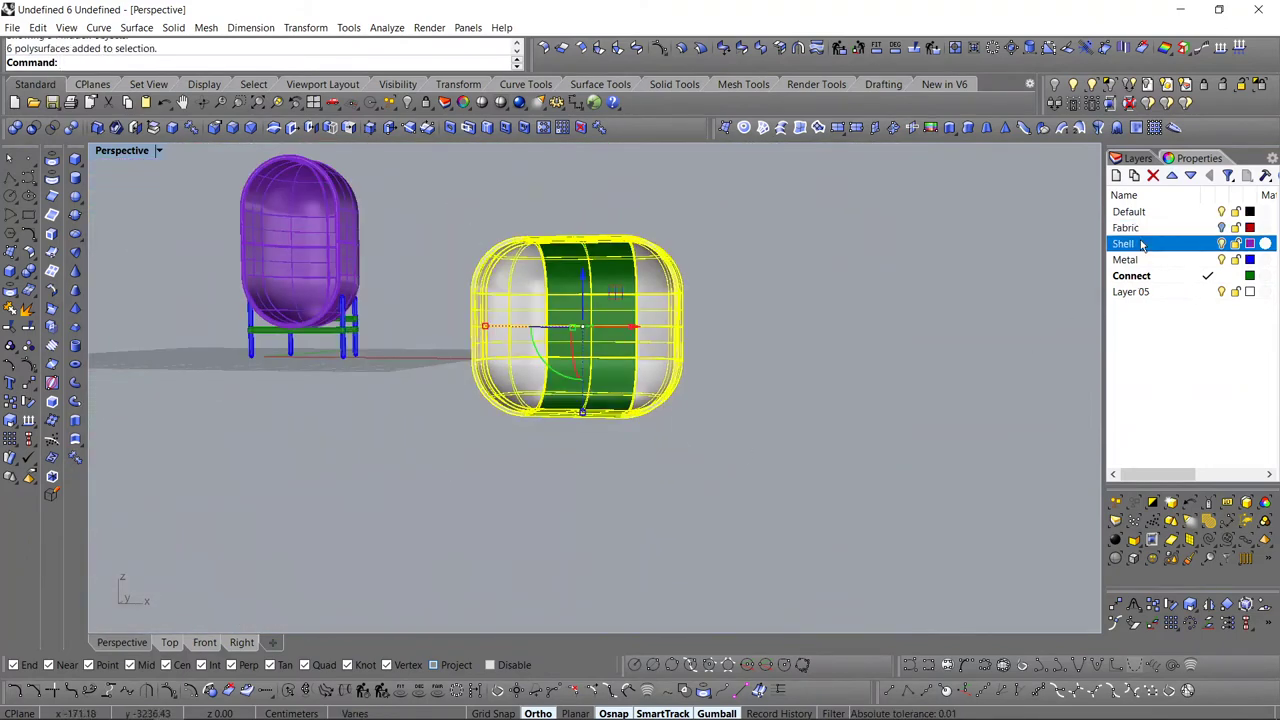
pyautogui.click(1165, 492)
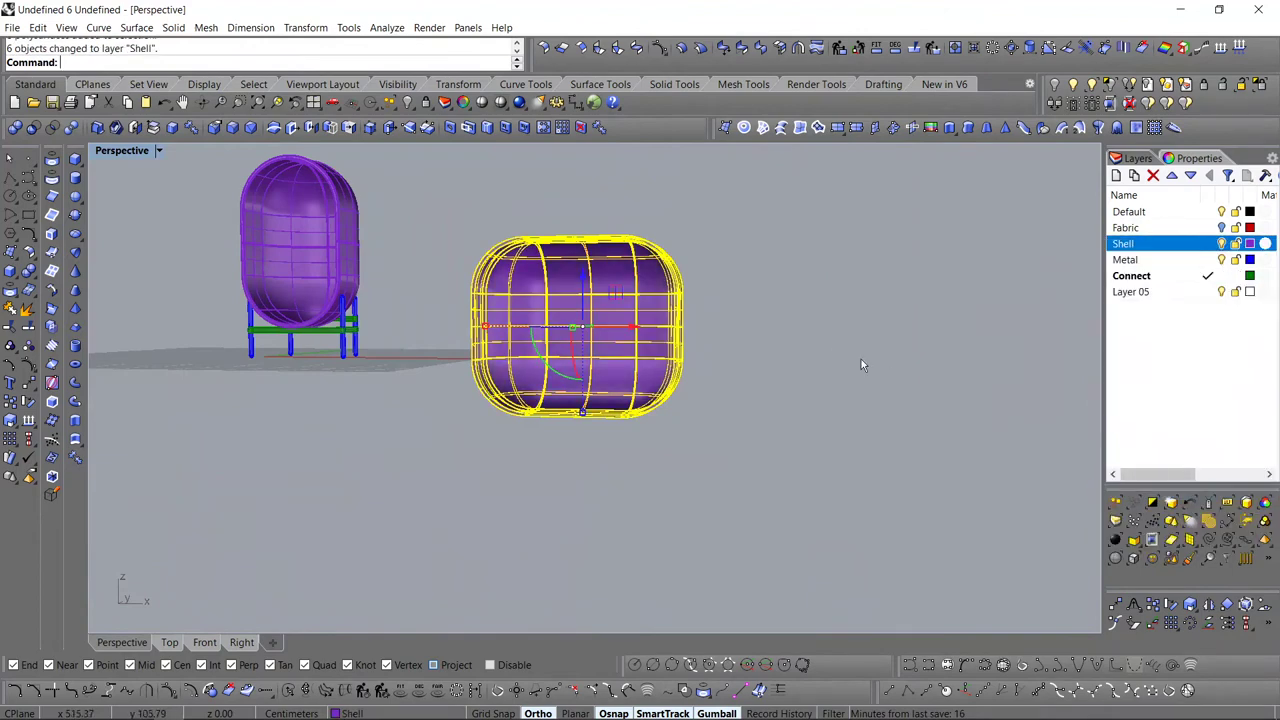
pyautogui.press('Escape')
# - Fillet all edges of the wide body's shell pieces with a 0.5 cm radius
pyautogui.moveTo(458, 219); pyautogui.dragTo(706, 476)
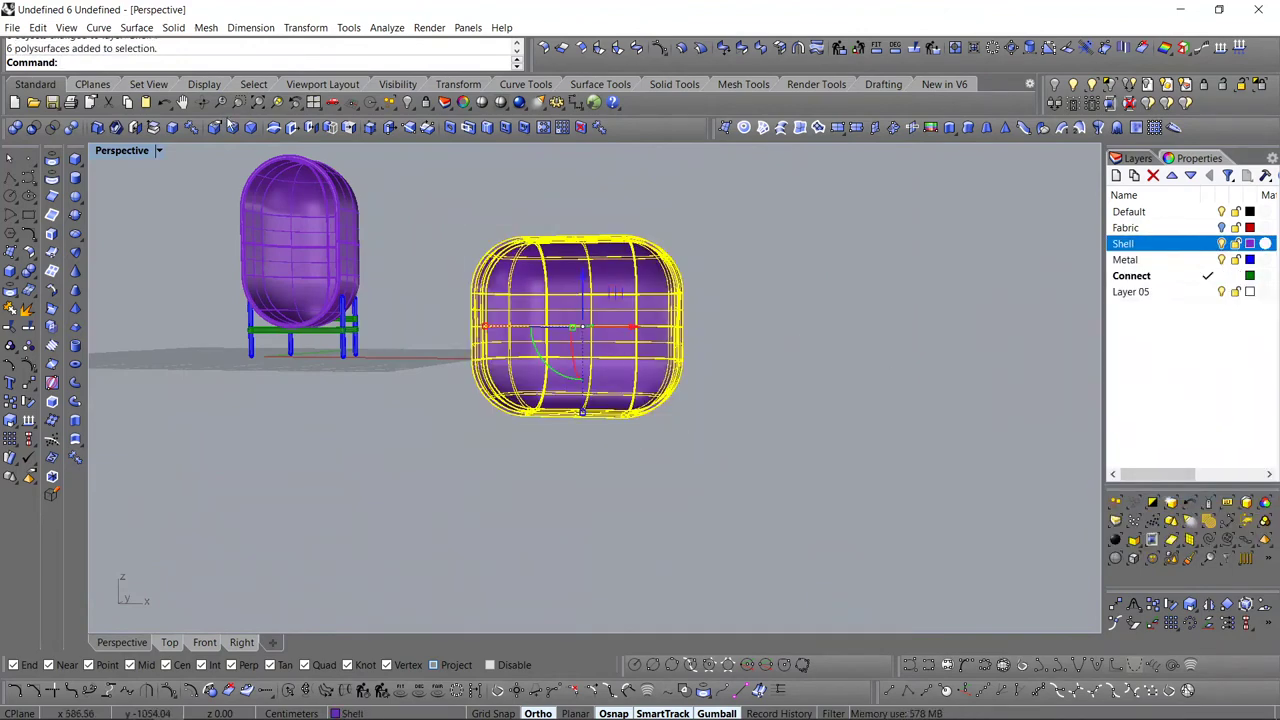
pyautogui.click(232, 127)
pyautogui.moveTo(430, 200); pyautogui.dragTo(779, 474)
pyautogui.press('Return')
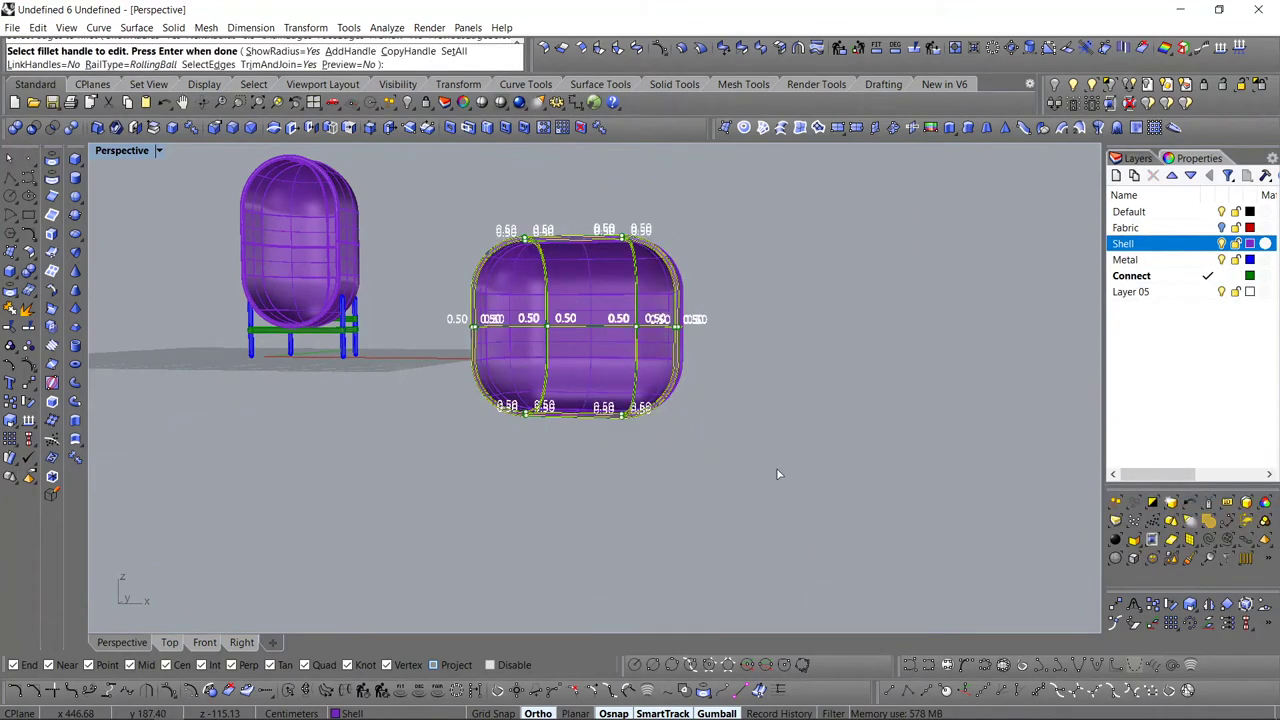
pyautogui.press('Return')
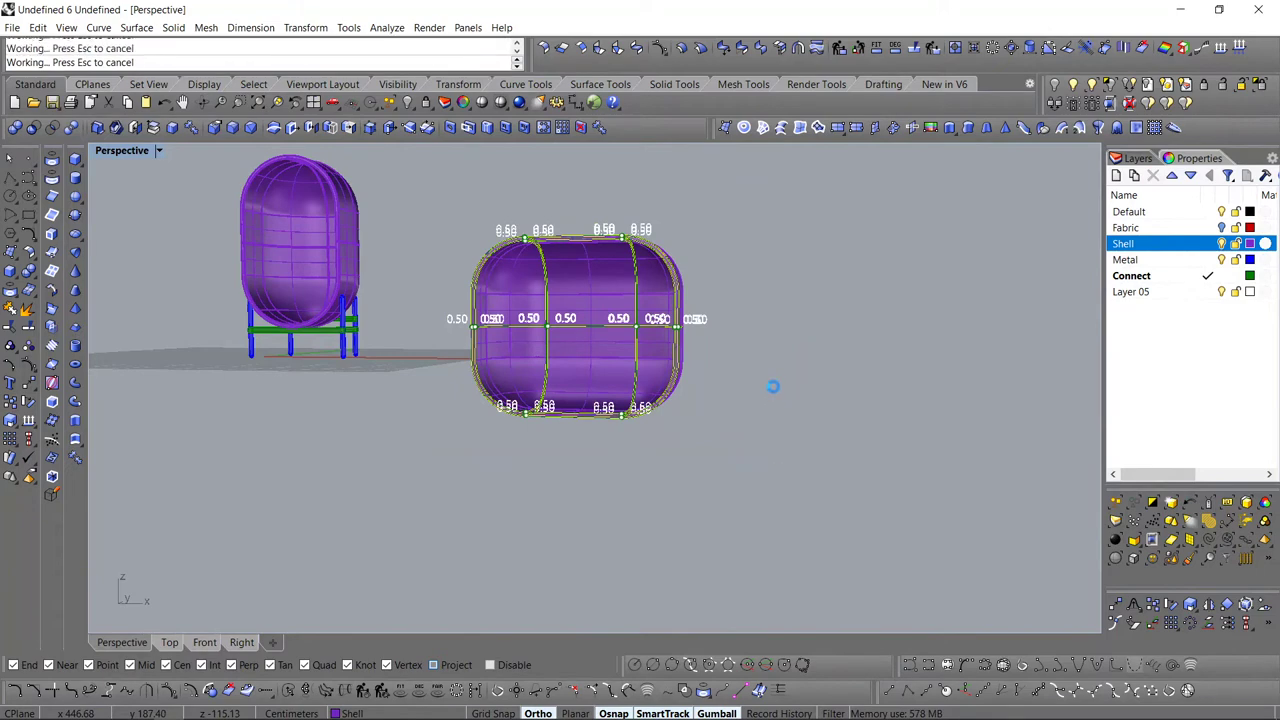